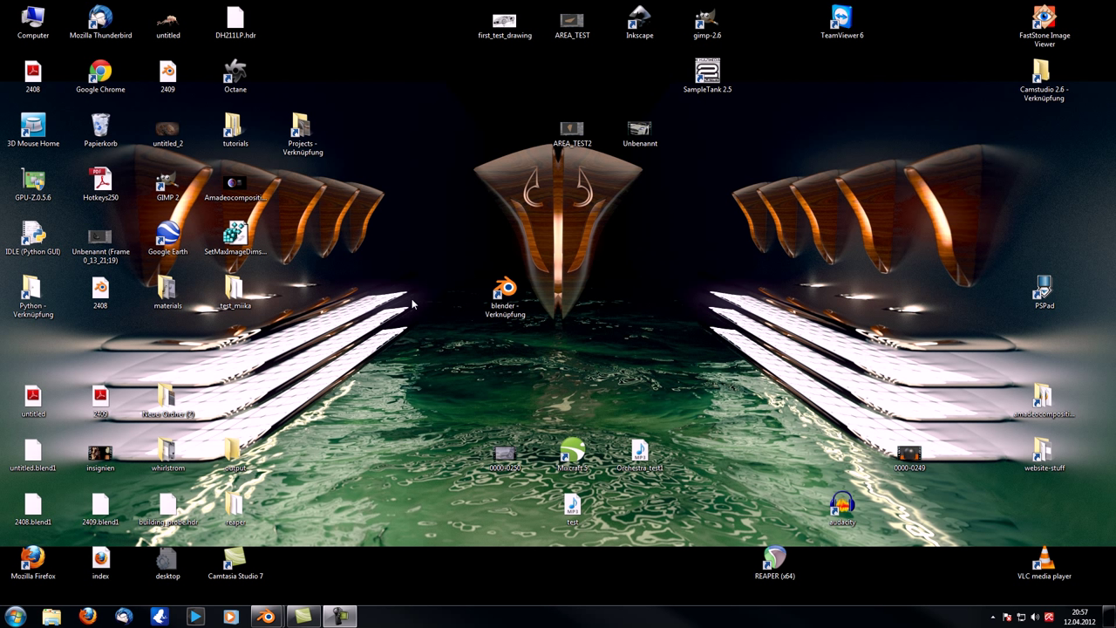
Launch Blender from the desktop and dismiss its splash screen
double_click(516, 314)
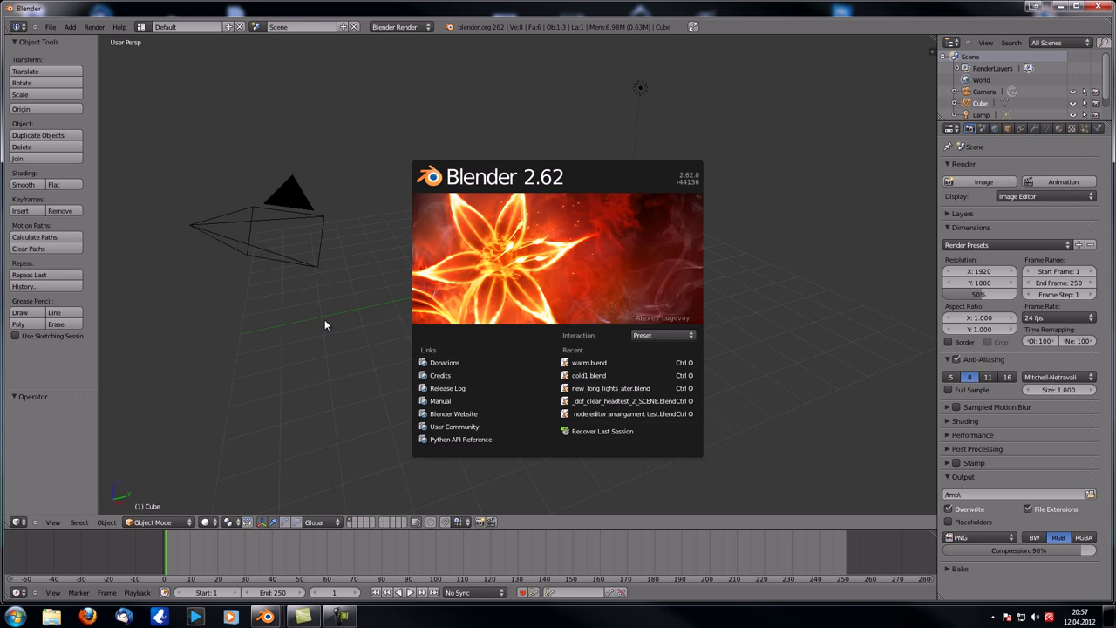
left_click(325, 319)
middle_click_drag(391, 329, 499, 340)
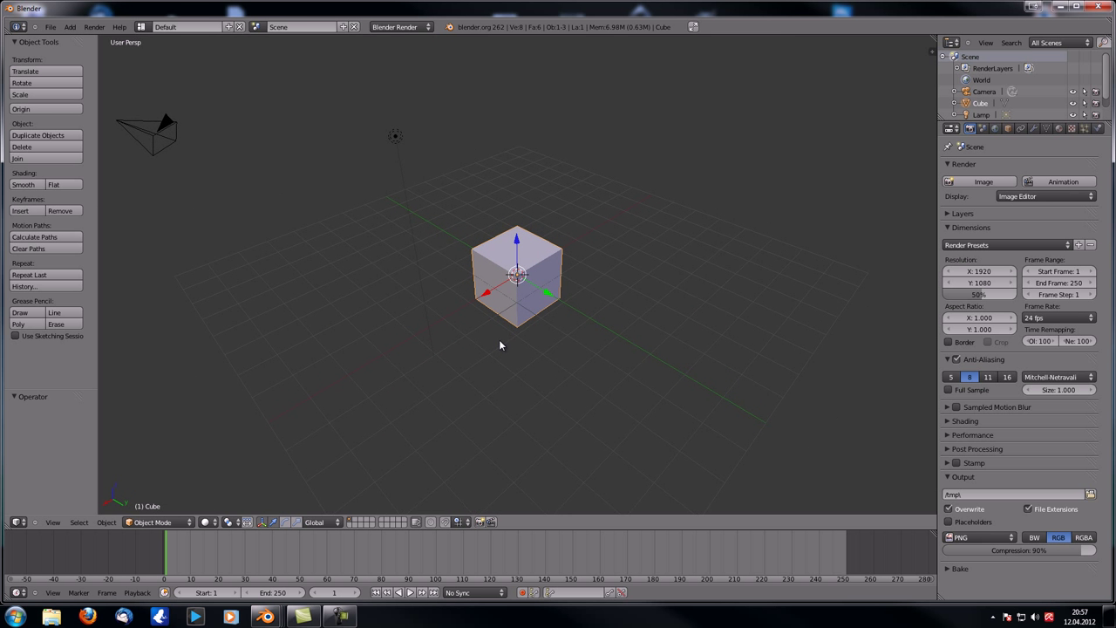
Open the user preferences and look at the Node Editor theme settings, including noodle curving
left_click(50, 27)
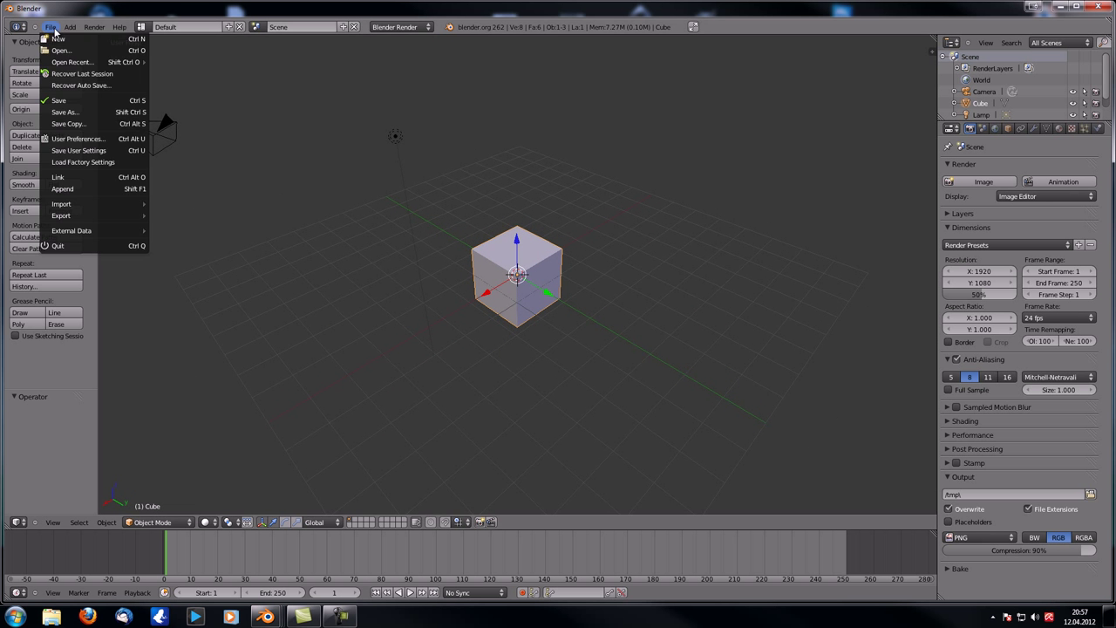
left_click(94, 140)
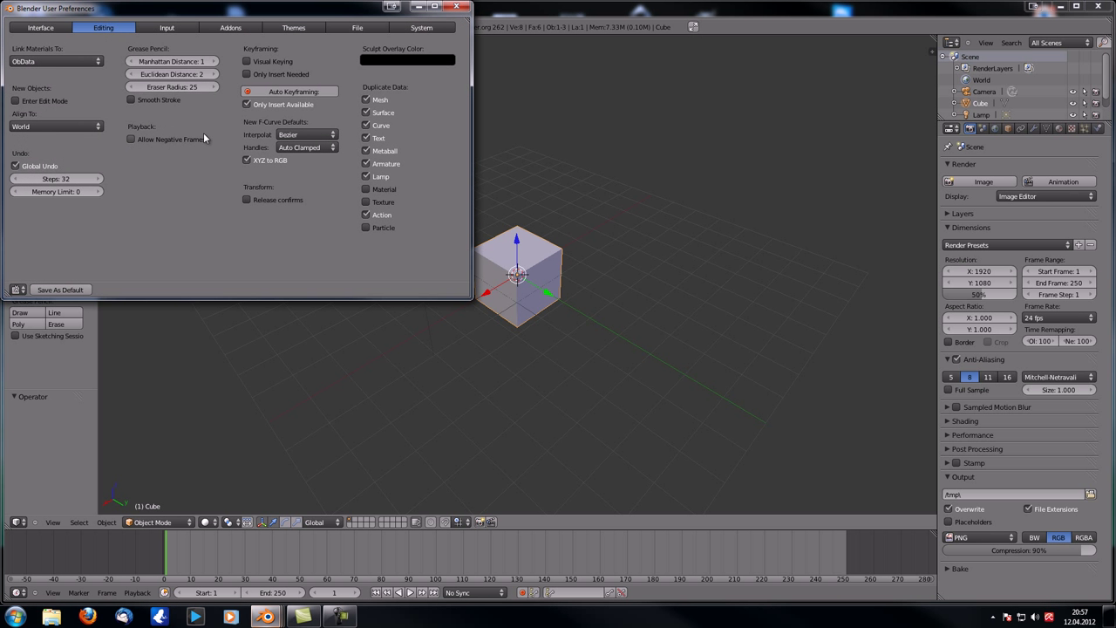
left_click_drag(159, 11, 423, 116)
left_click(556, 132)
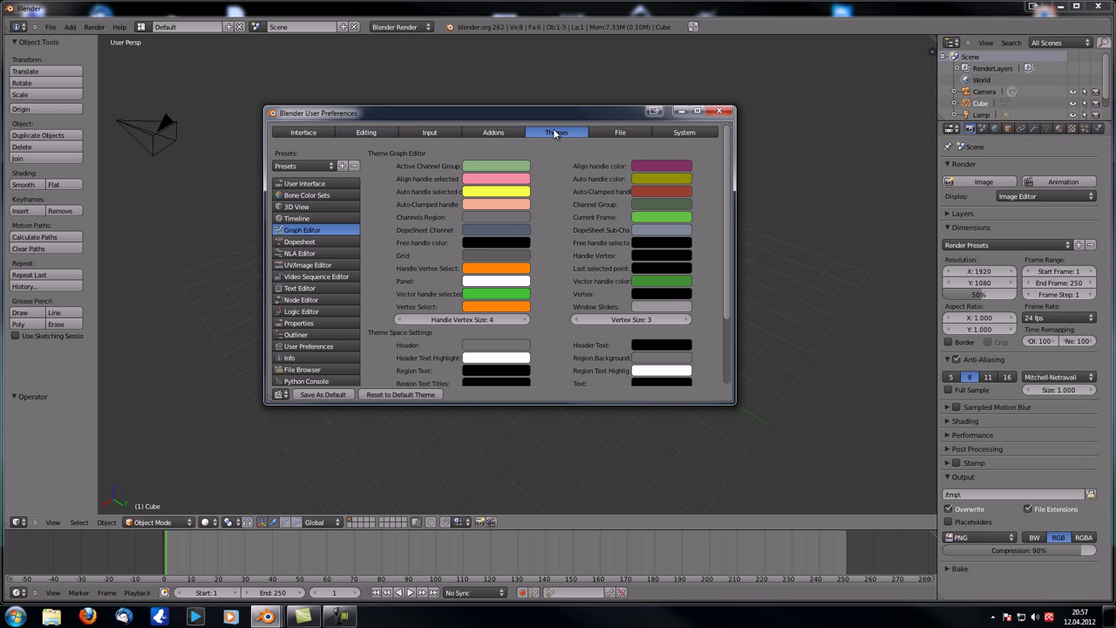
left_click(319, 299)
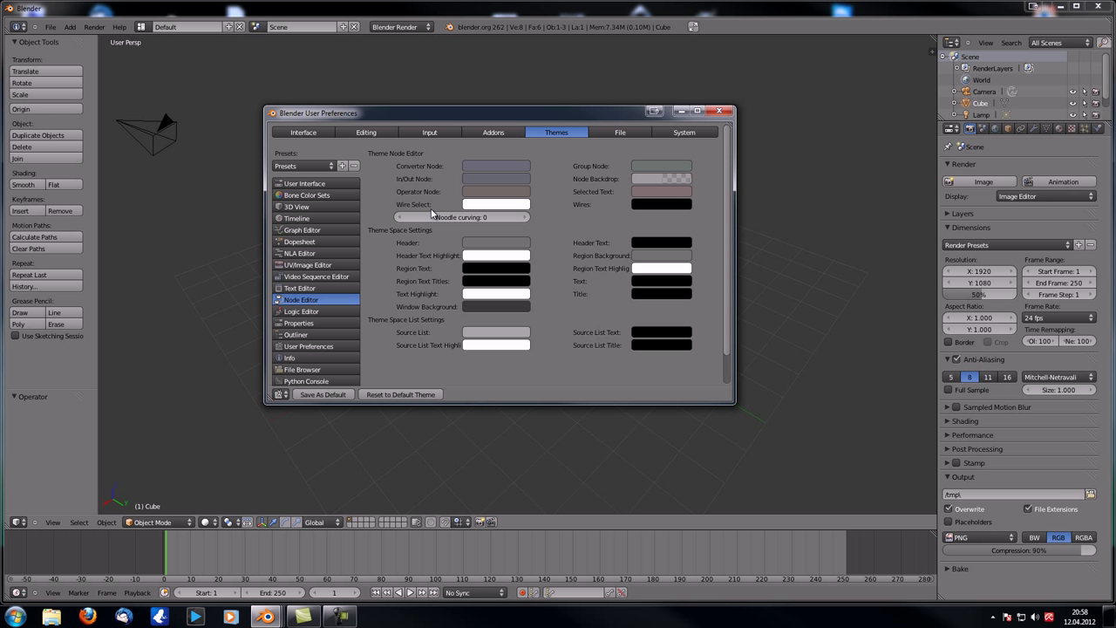
Set the number of undo steps to 64, check the interface preferences, and save the settings as default
left_click(372, 132)
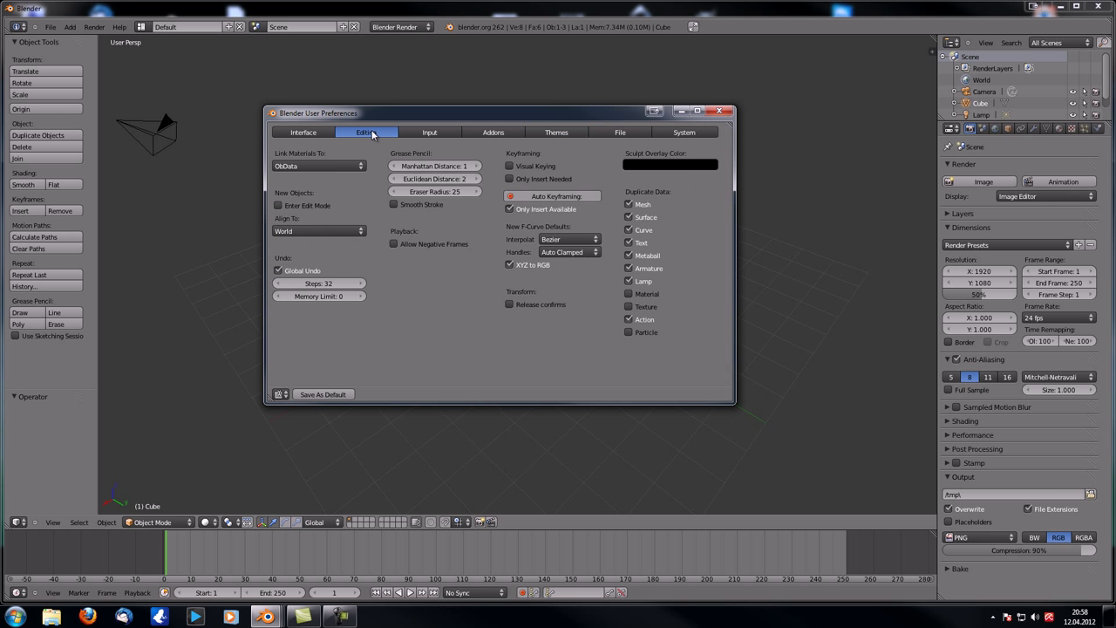
left_click(318, 283)
type("64")
key("Return")
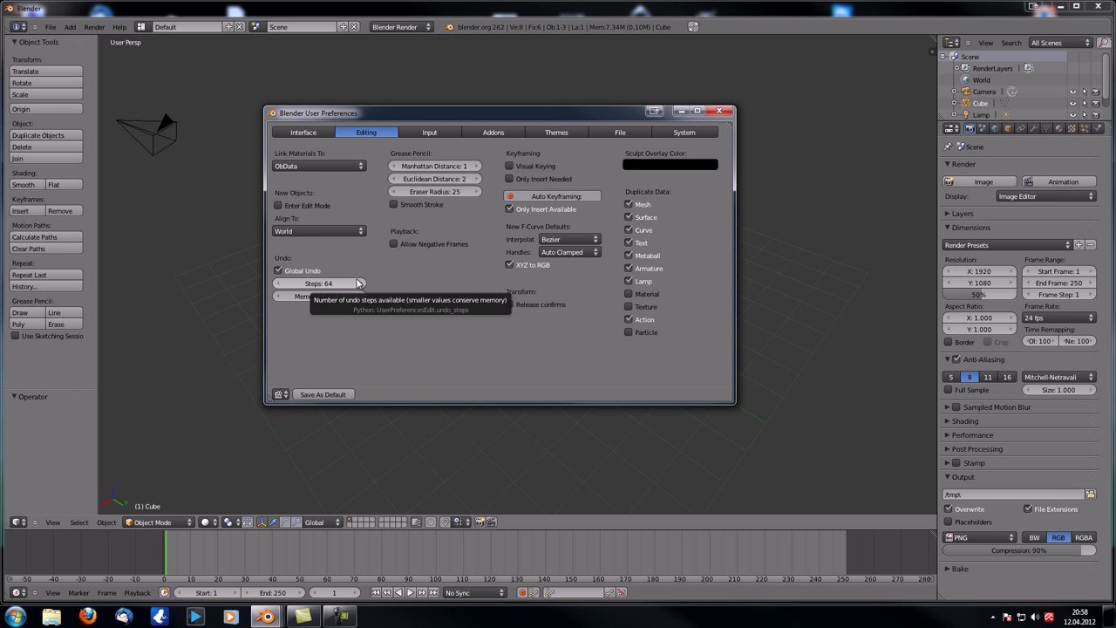
left_click(304, 134)
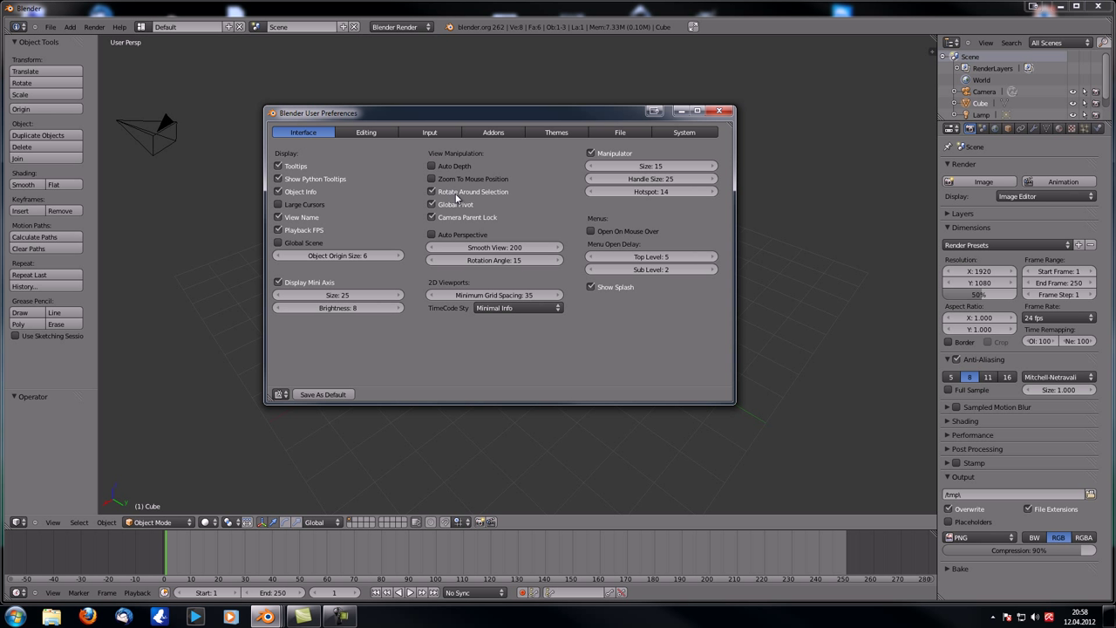
left_click(324, 395)
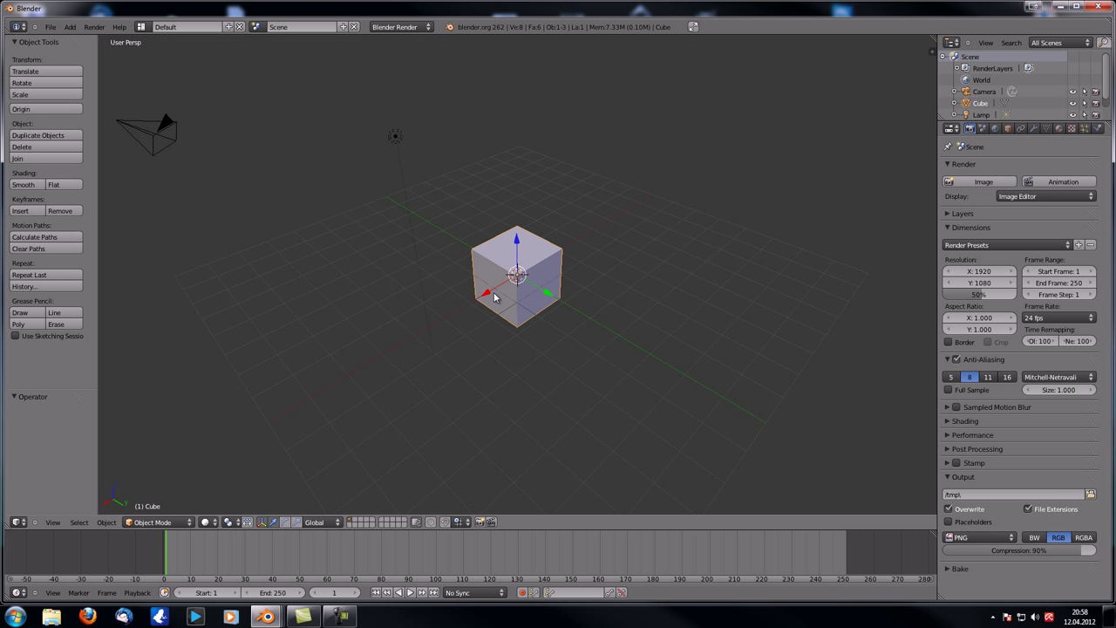
middle_click_drag(488, 288, 500, 281)
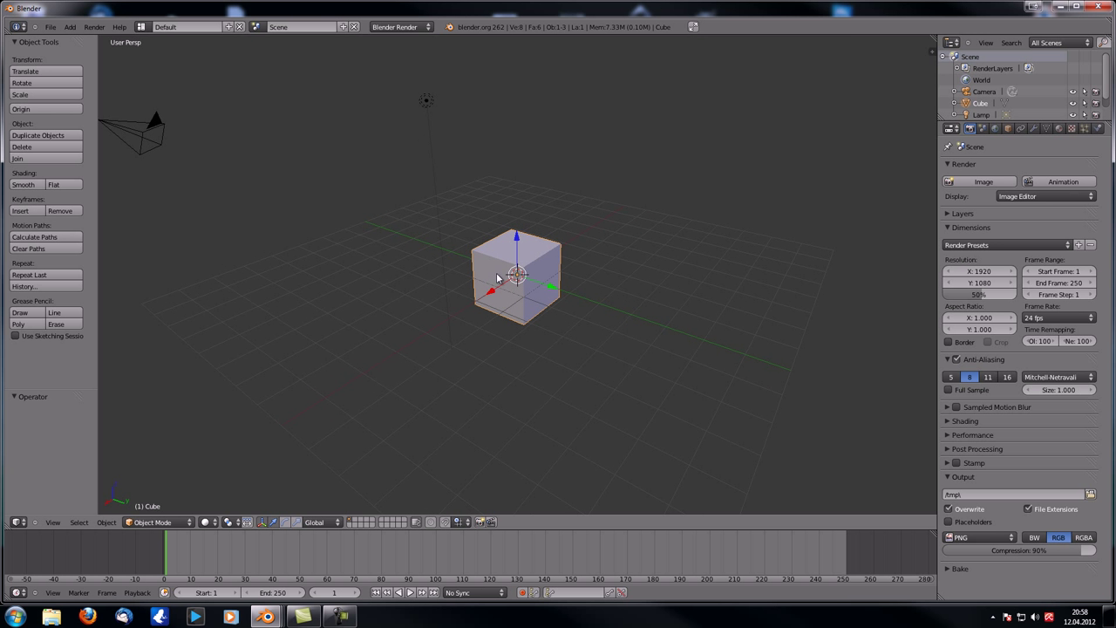
Save the scene as Appetizer_episode1 in the D:\tutorials\Tutorial - Appetizer folder
left_click(51, 28)
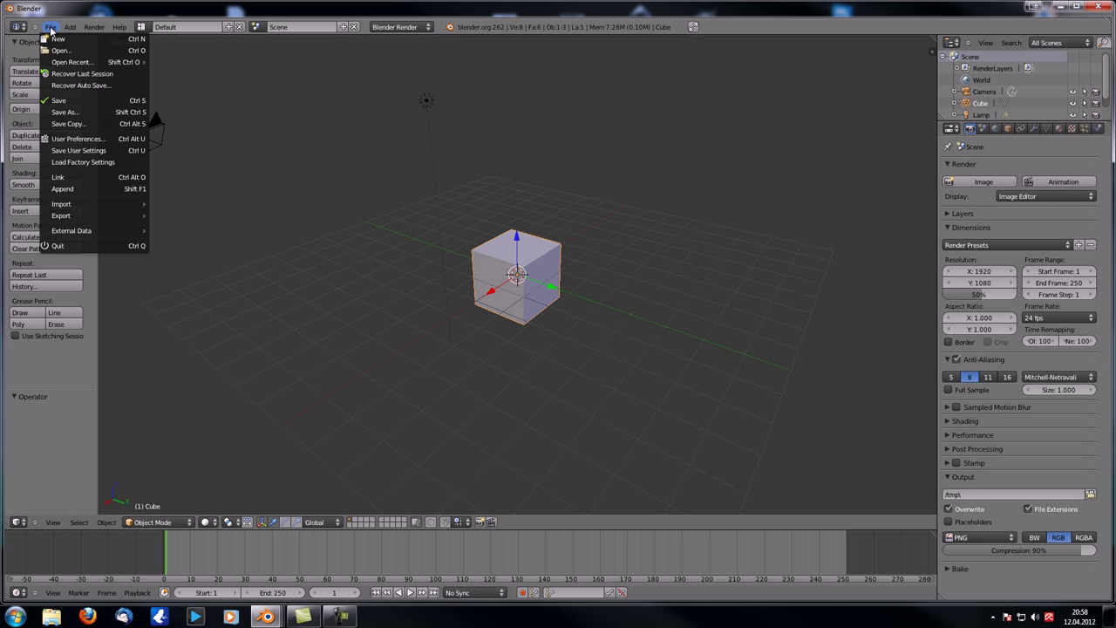
left_click(79, 113)
left_click(47, 269)
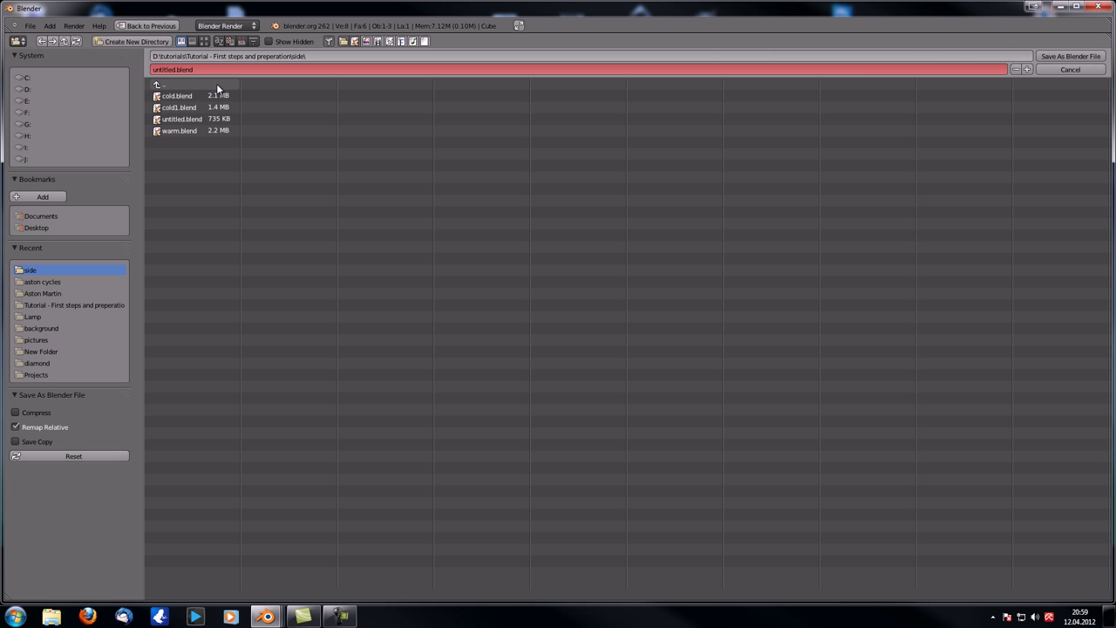
left_click(205, 85)
left_click(202, 84)
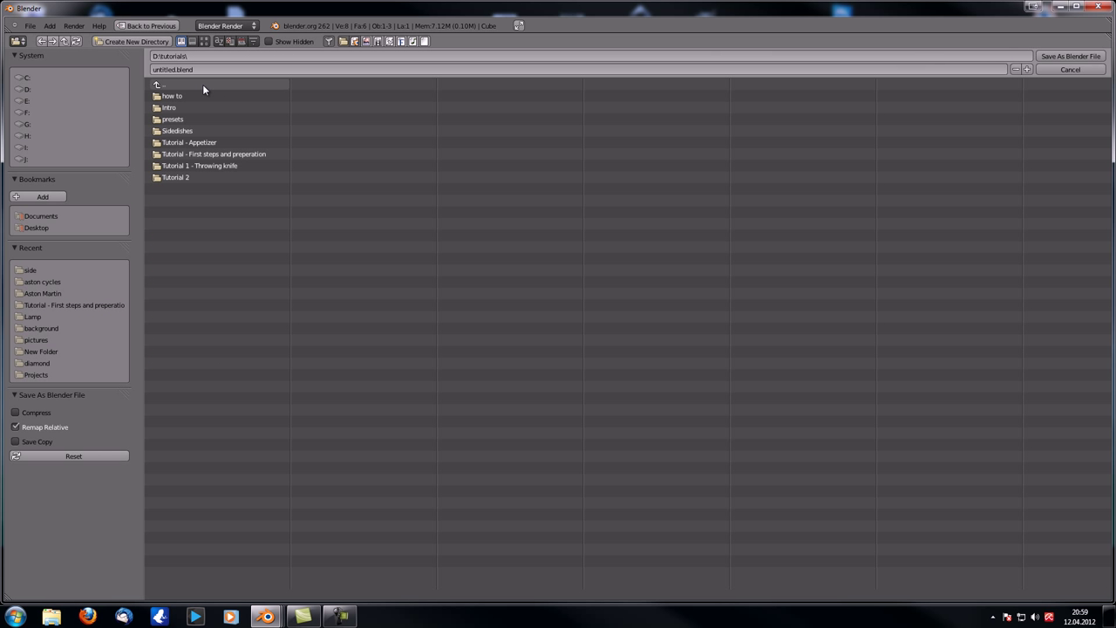
left_click(218, 140)
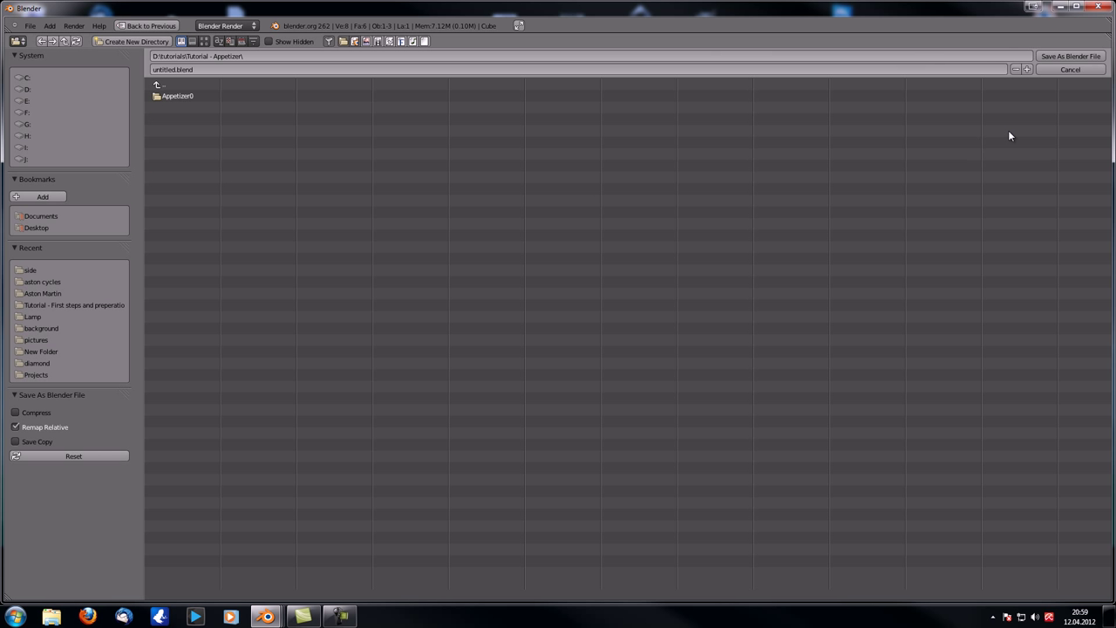
left_click(231, 70)
type("Appetizer_episode1")
key("Return")
left_click(1052, 56)
Enter edit mode on the default cube and switch to face selection
scroll(586, 290, "down", 4)
mouse_move(598, 296)
middle_mouse_down()
mouse_move(569, 302)
mouse_move(582, 297)
middle_mouse_up()
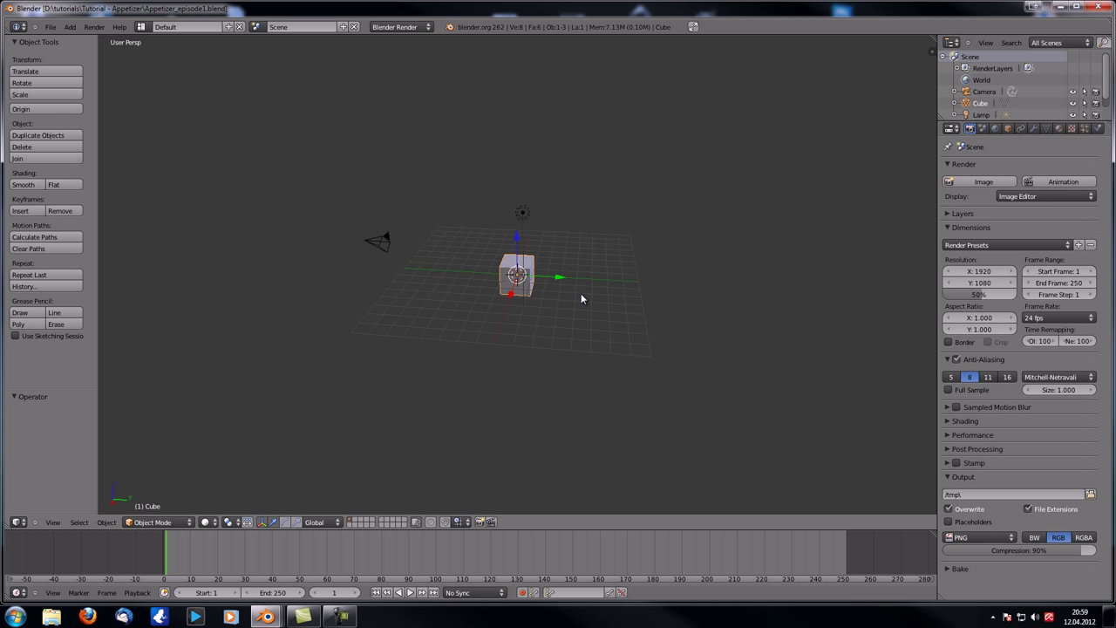
middle_click_drag(580, 298, 511, 296)
scroll(512, 301, "up", 5)
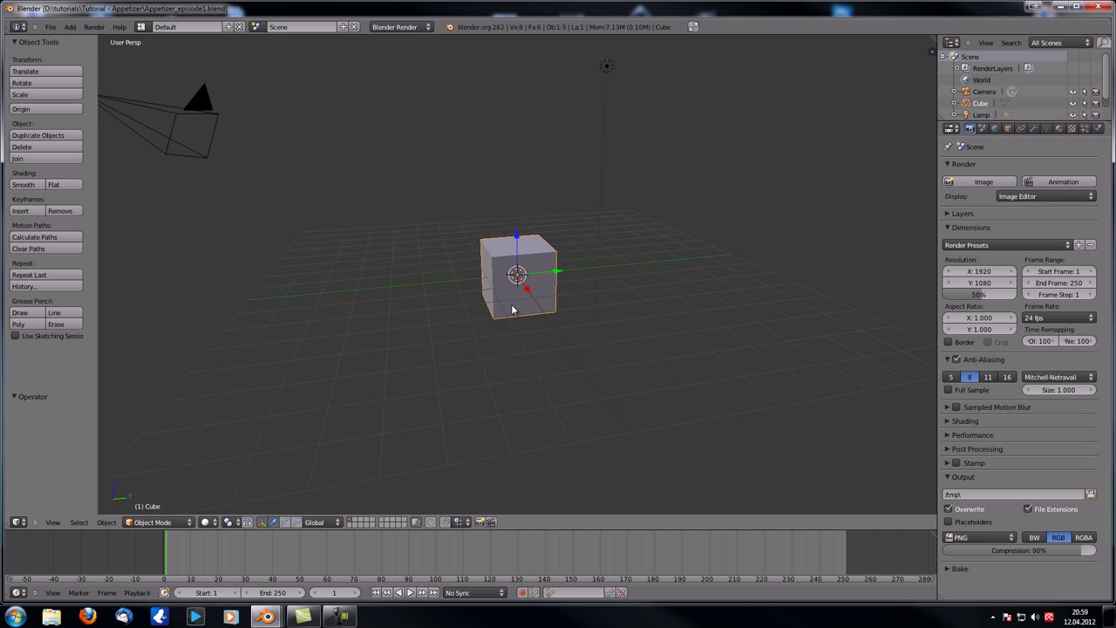
middle_click_drag(479, 394, 470, 401)
middle_click_drag(517, 361, 541, 273)
key("Tab")
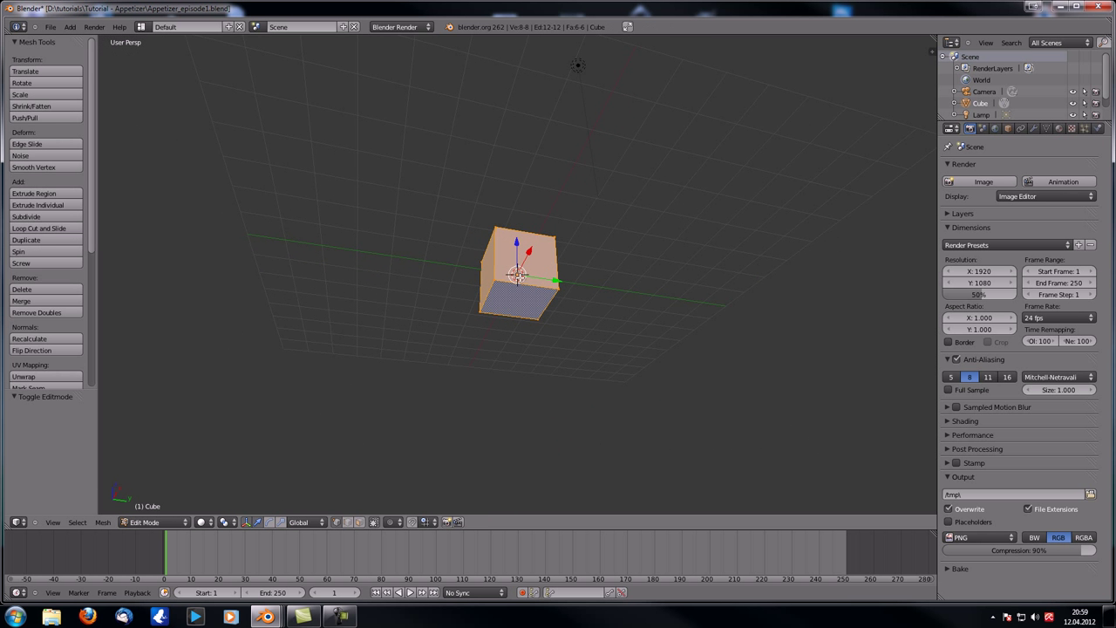
scroll(523, 279, "up", 3)
left_click(358, 521)
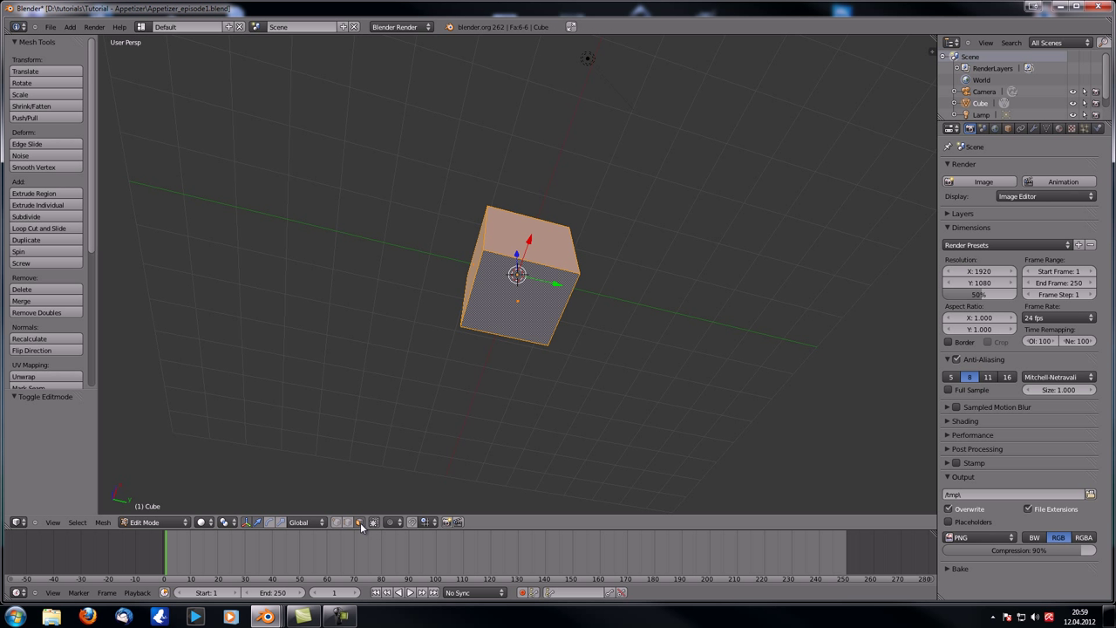
key("ctrl+Tab")
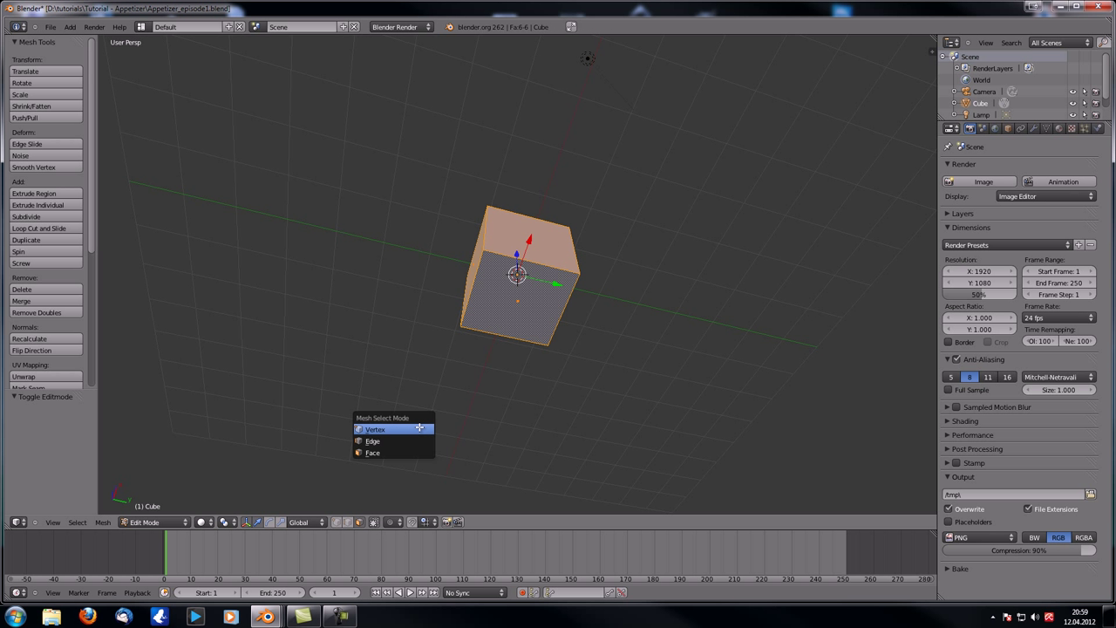
left_click(399, 450)
Delete the bottom face of the cube
right_click(517, 304)
middle_click_drag(407, 256, 509, 265)
key("x")
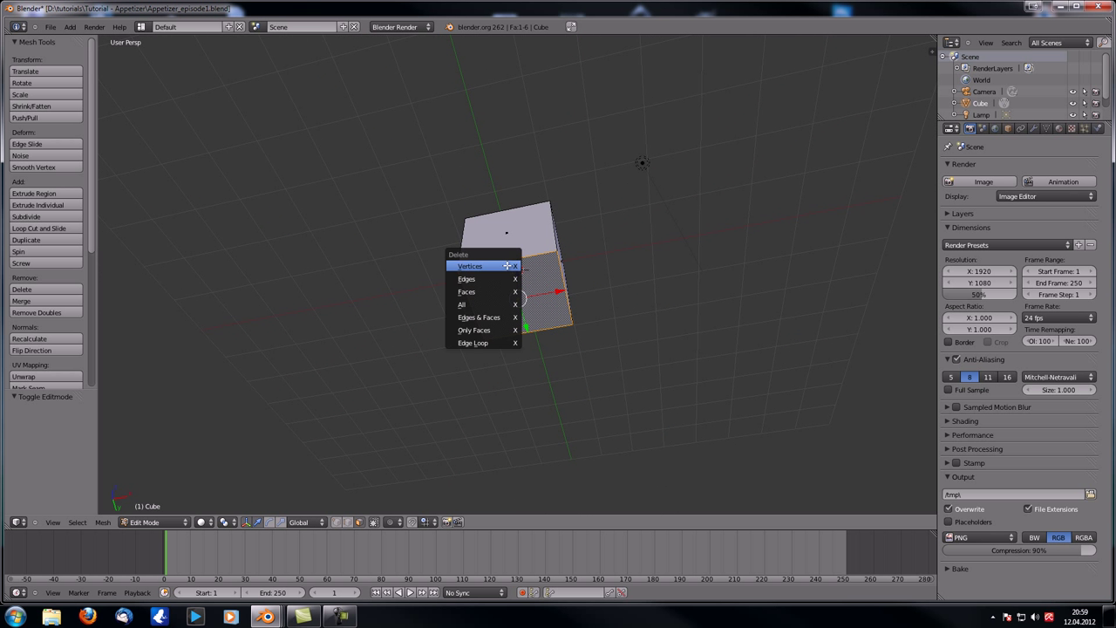
left_click(490, 293)
middle_click_drag(533, 337, 486, 359)
scroll(502, 272, "down", 8)
Return to object mode and, in top view, scale the cube up by a factor of about 5.26
key("Tab")
key("KP_7")
scroll(486, 365, "up", 3)
key("s")
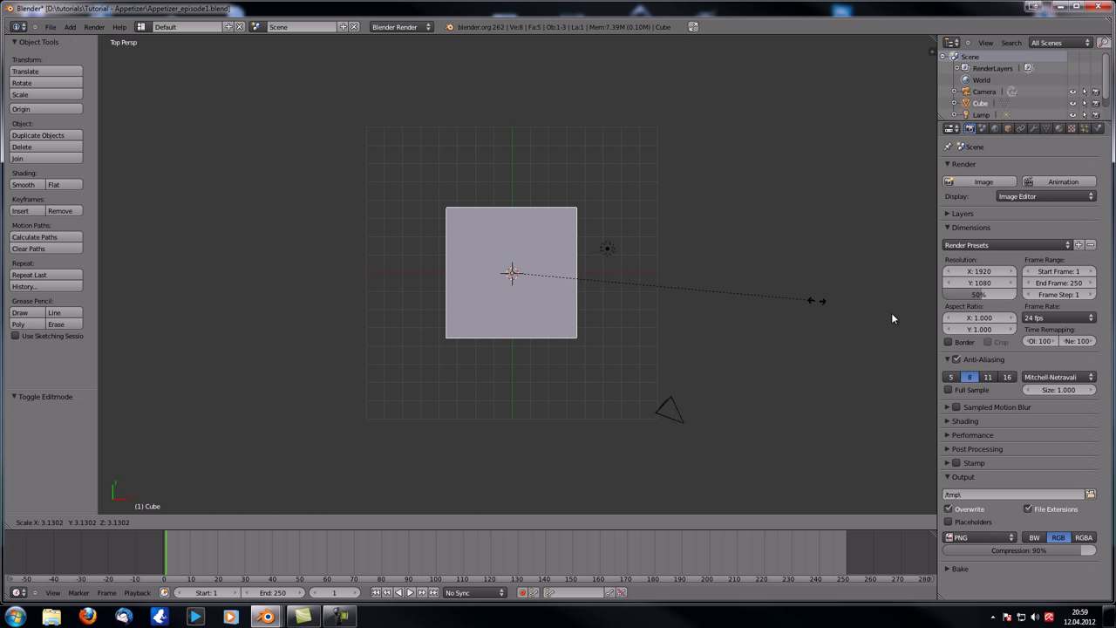
left_click(1022, 333)
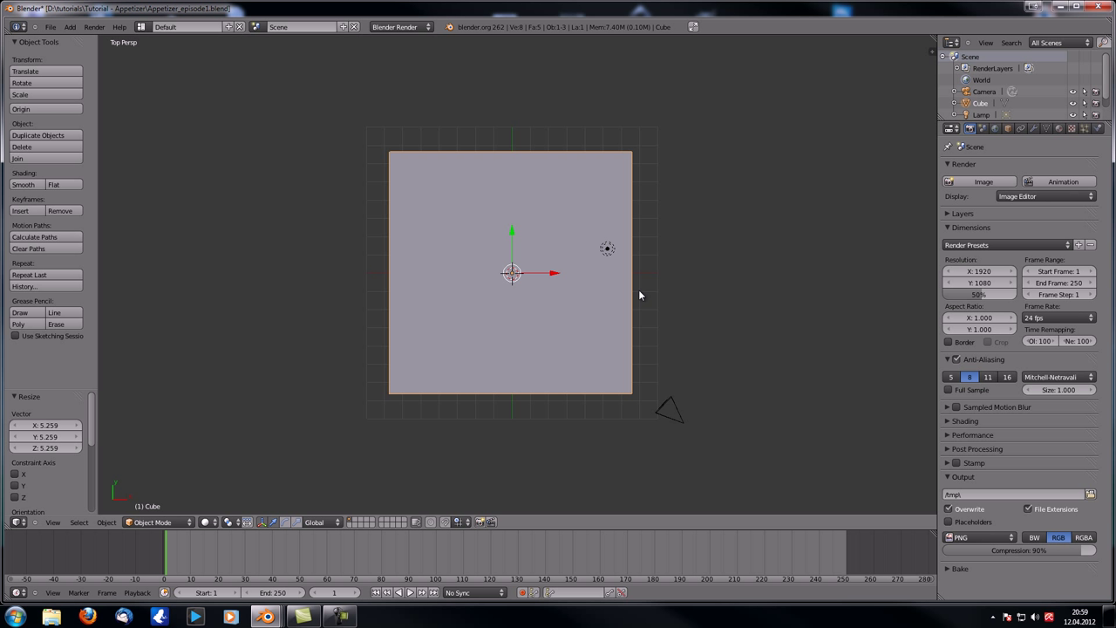
Scale the cube down by a factor of about 0.89 and move it about 0.37 along Y
scroll(619, 331, "up", 3)
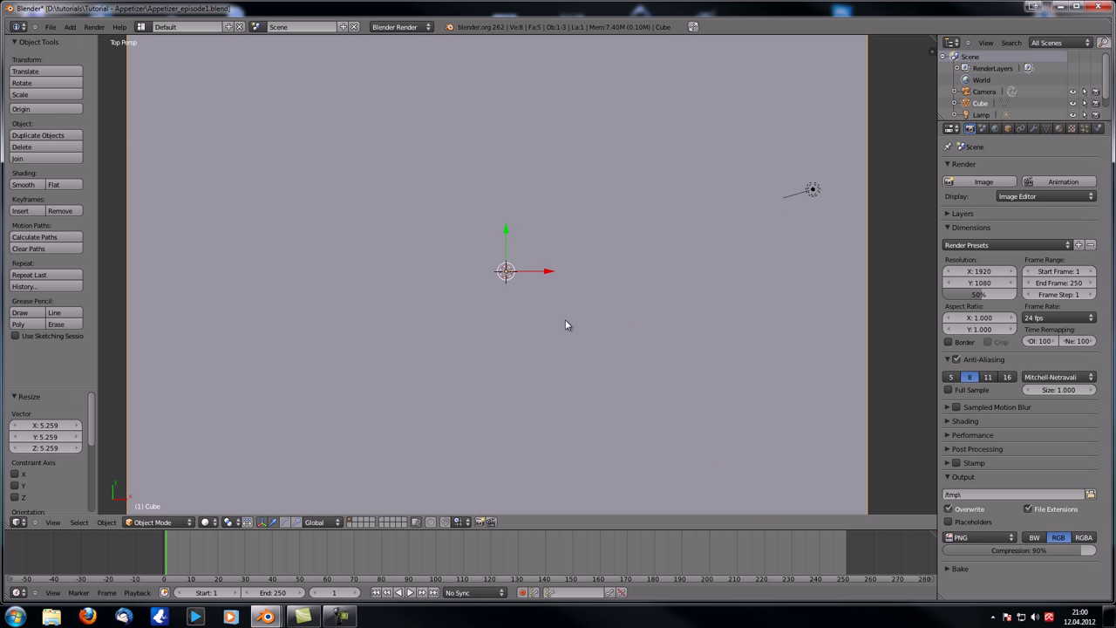
scroll(558, 303, "down", 1)
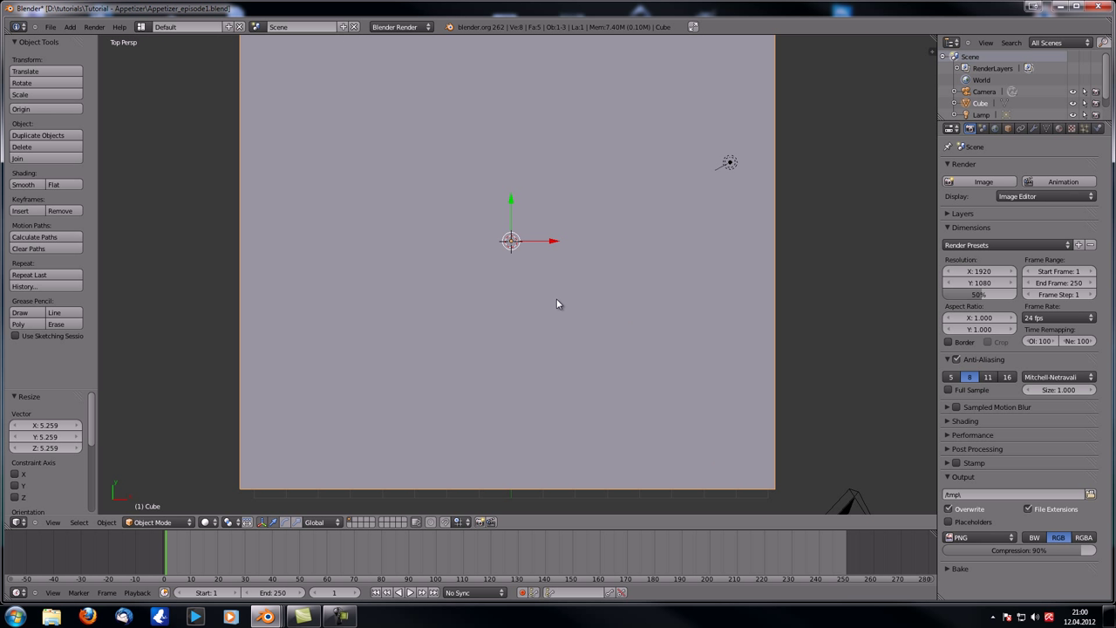
scroll(595, 300, "down", 1)
scroll(567, 328, "up", 3, "shift")
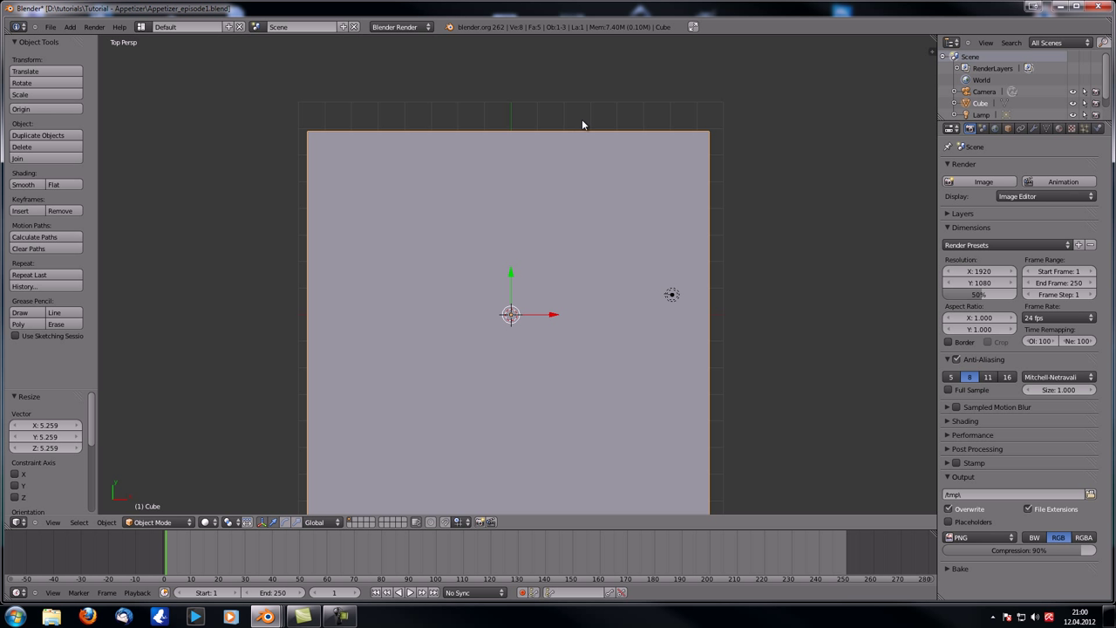
key("s")
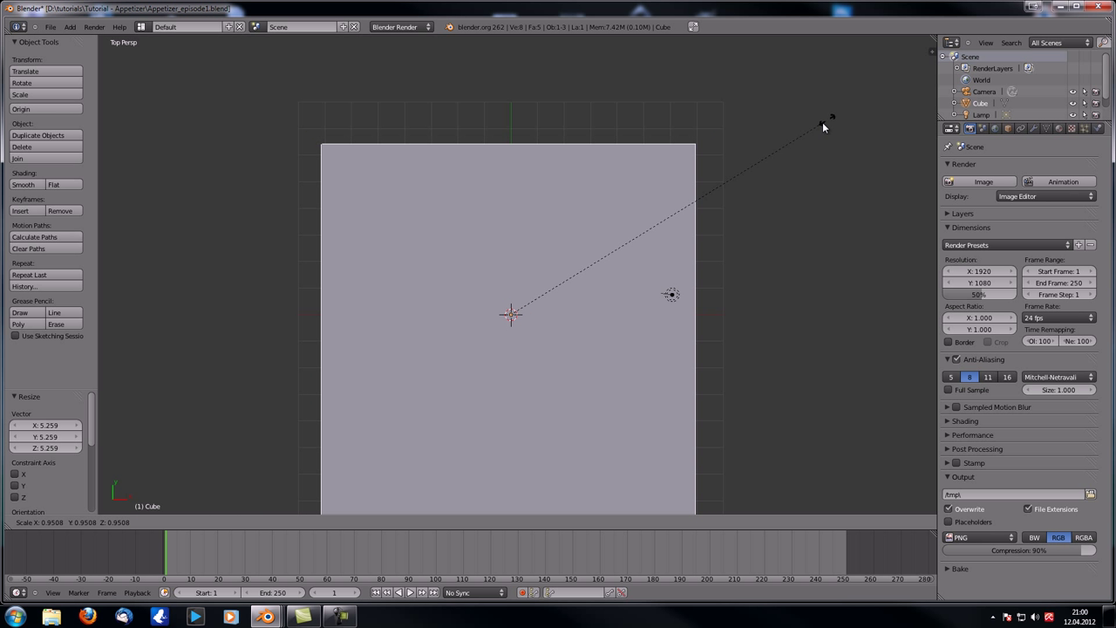
left_click(805, 131)
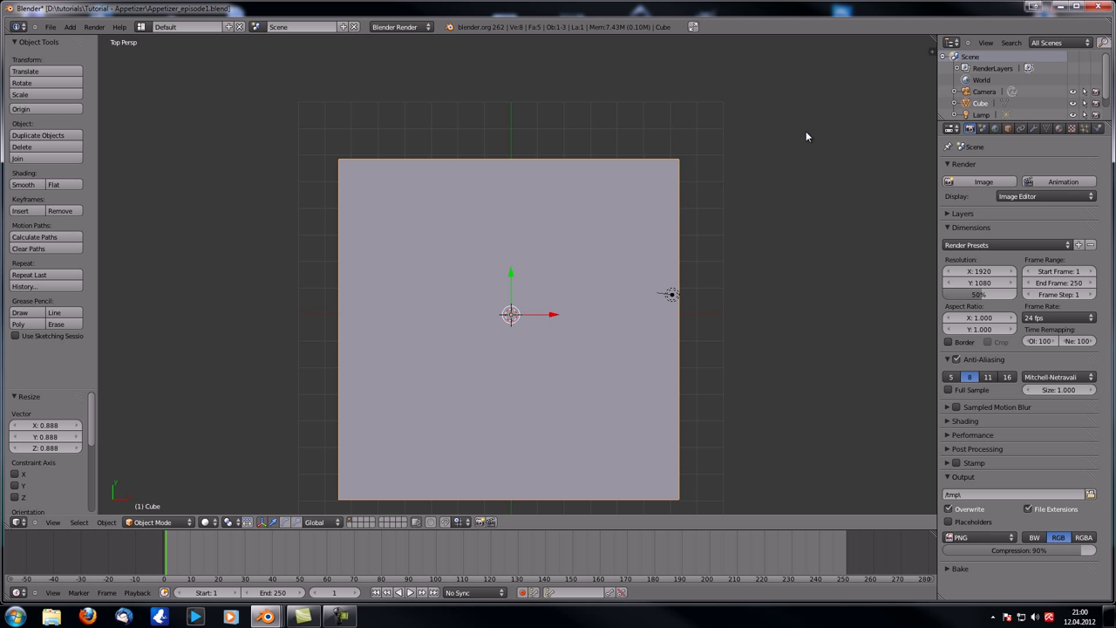
key("g")
key("y")
left_click(514, 272)
Flatten the cube into a slab by scaling it by about 0.07 along Z
middle_click_drag(526, 365, 739, 251)
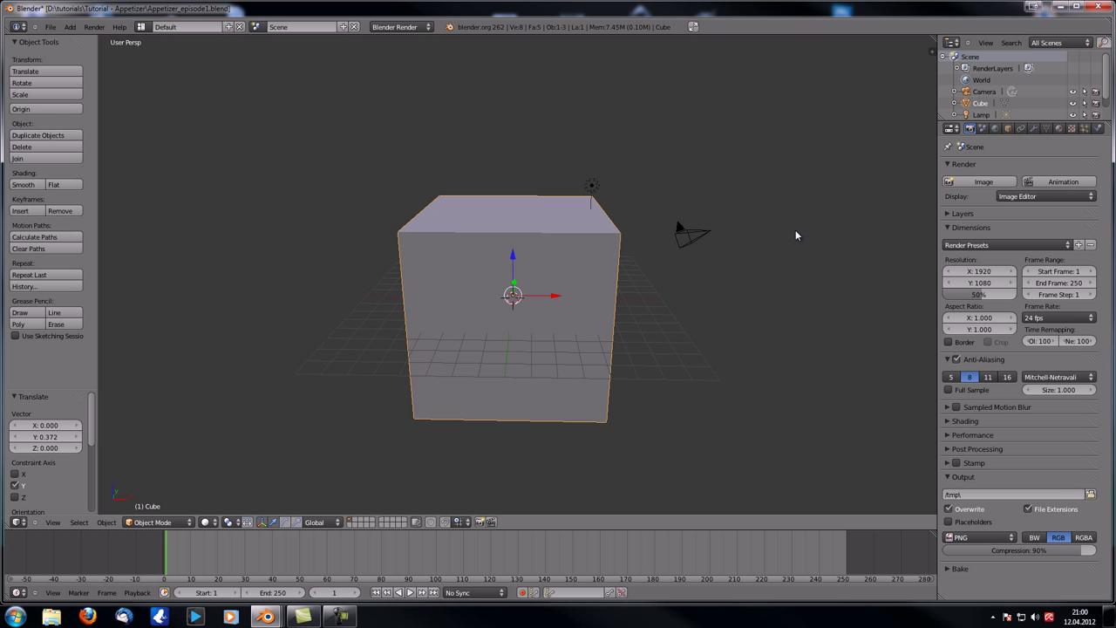
key("s")
key("z")
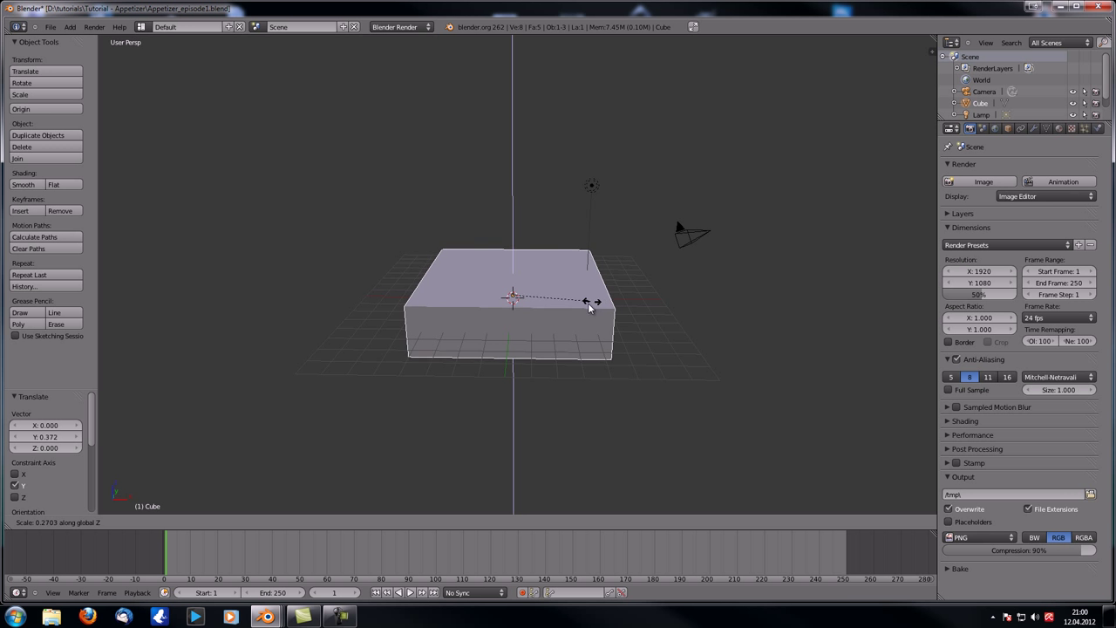
left_click(534, 311)
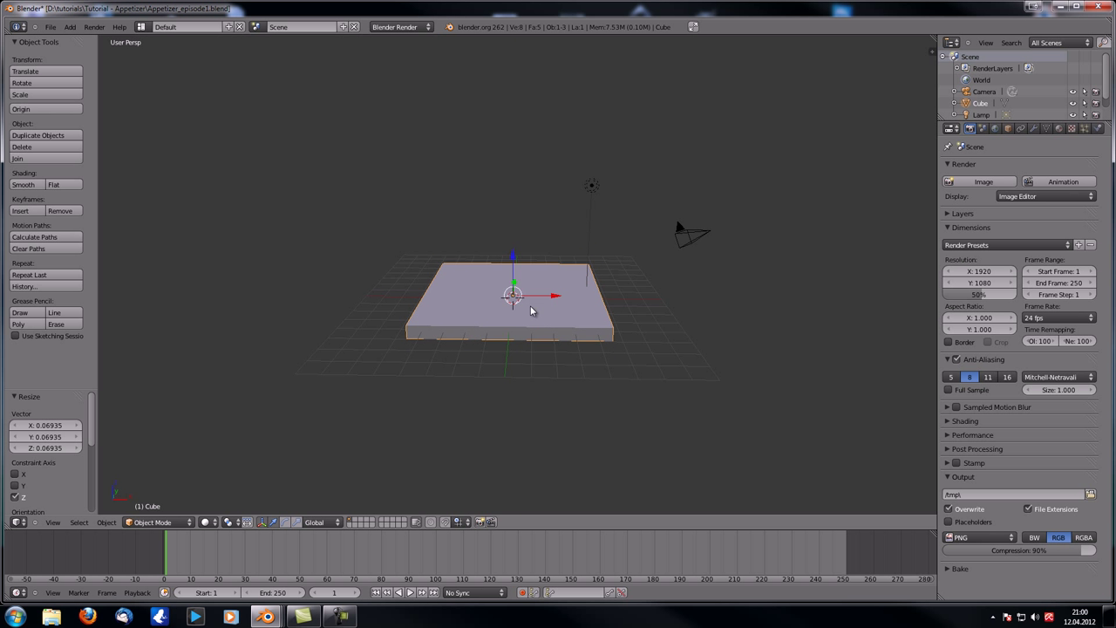
In edit mode, lower the slab's top face slightly and extrude it about 0.17 upward along Z
scroll(531, 349, "up", 4)
key("Tab")
middle_click_drag(486, 374, 491, 272)
right_click(533, 211)
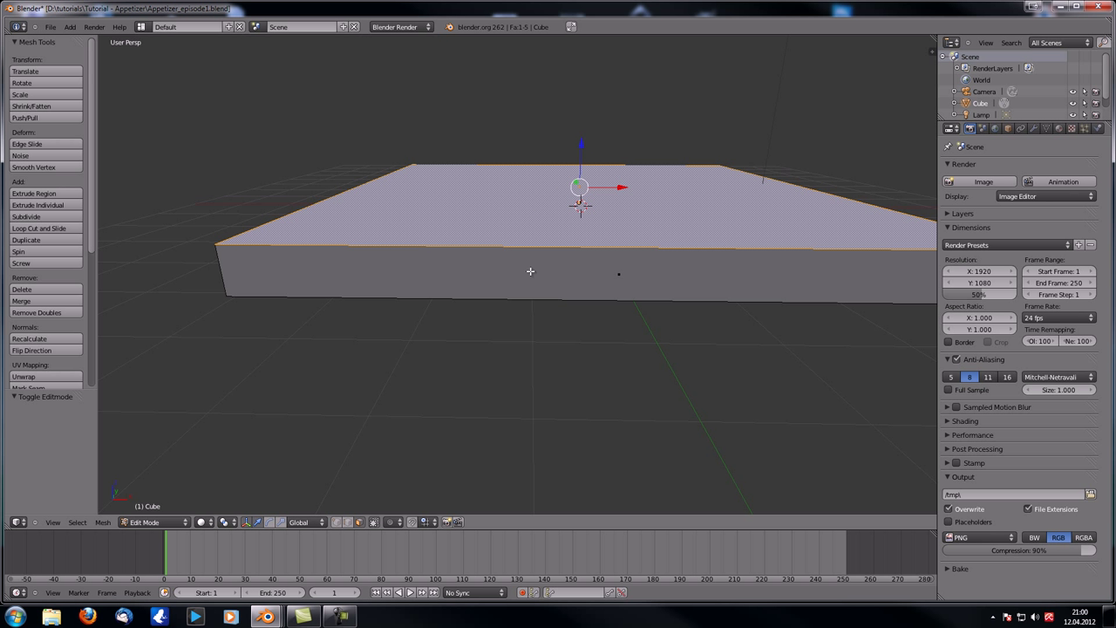
mouse_move(577, 145)
left_mouse_down()
mouse_move(578, 156)
mouse_move(584, 144)
left_mouse_up()
key("e")
right_click(679, 434)
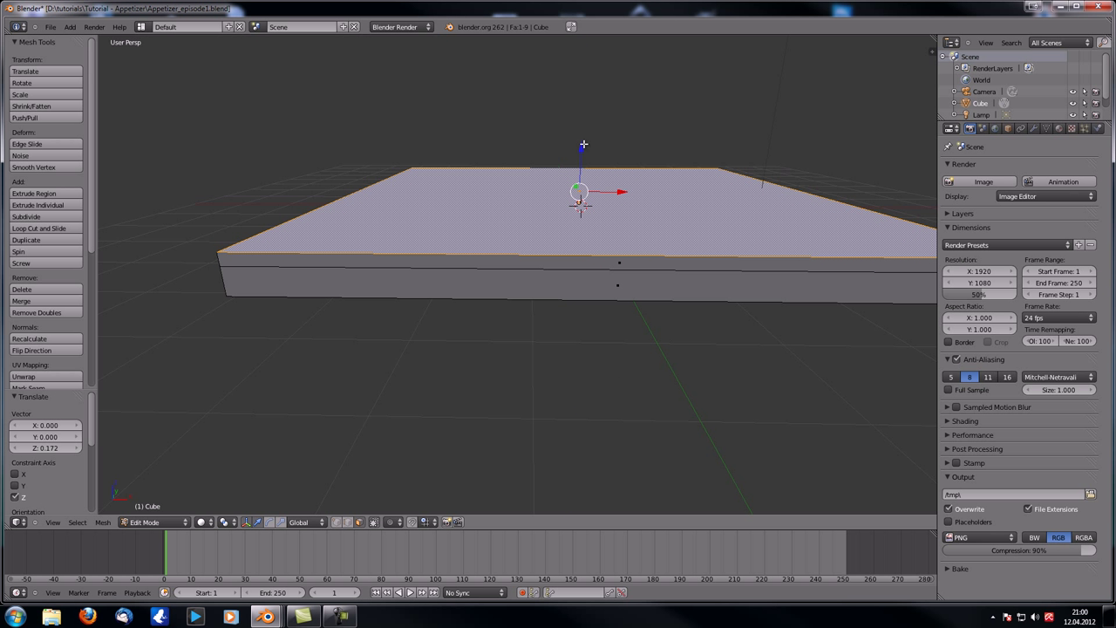
Scale the extruded top face to about 0.98 for a sloped rim and return to object mode
key("s")
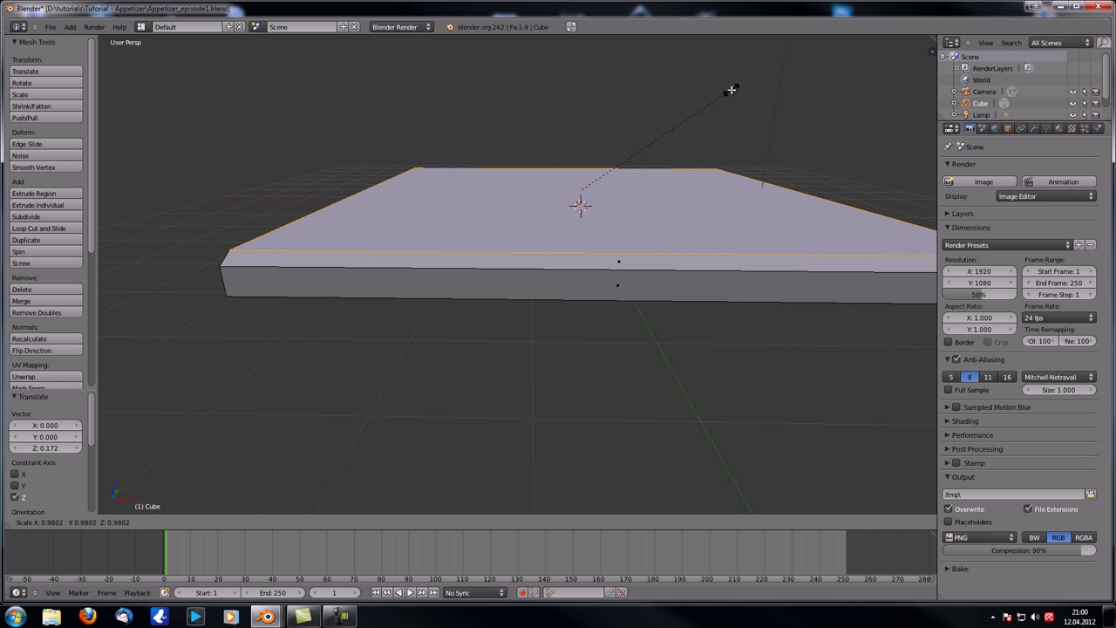
left_click(732, 90)
scroll(689, 223, "down", 2)
middle_click_drag(689, 222, 561, 287)
key("Tab")
scroll(612, 287, "down", 4)
scroll(525, 296, "up", 4)
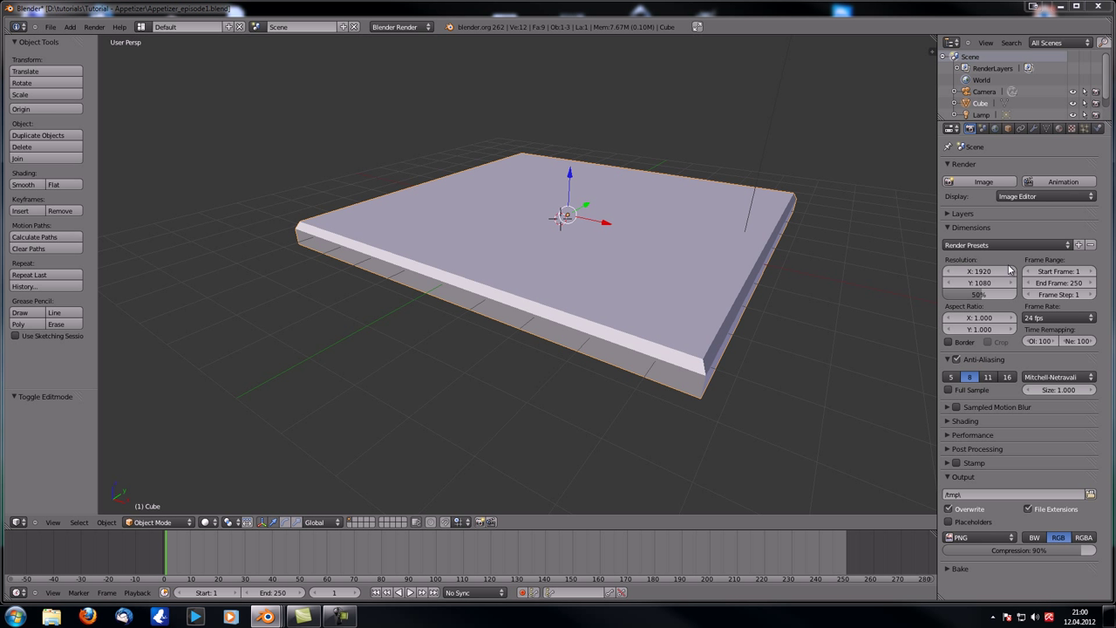
Align the camera to an orthographic right-side view of the slab
scroll(607, 271, "down", 6)
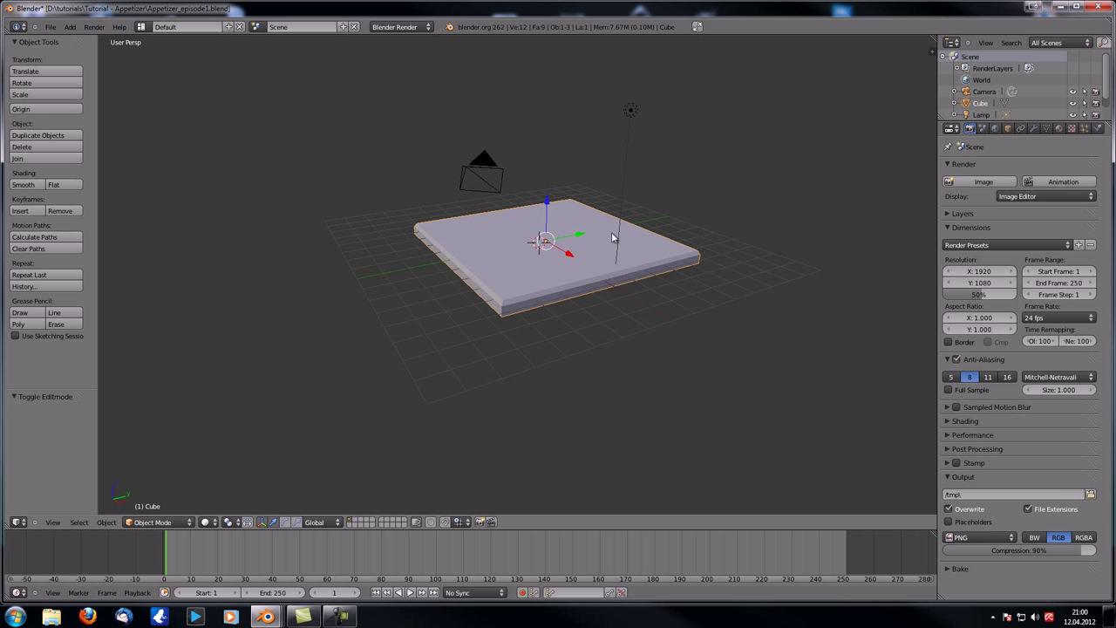
key("KP_3")
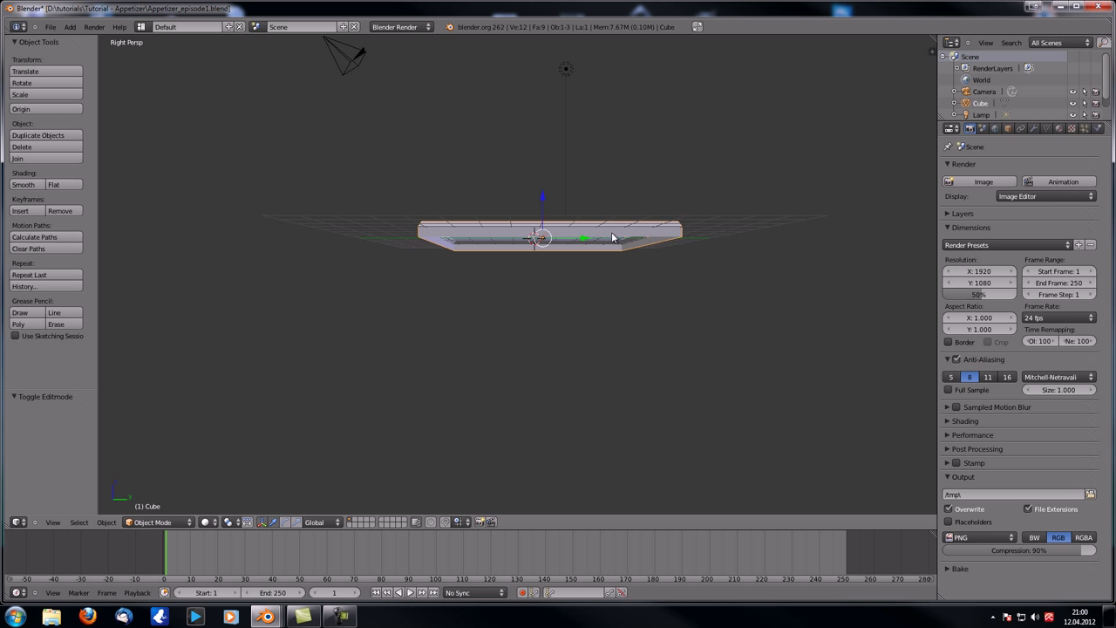
key("KP_5")
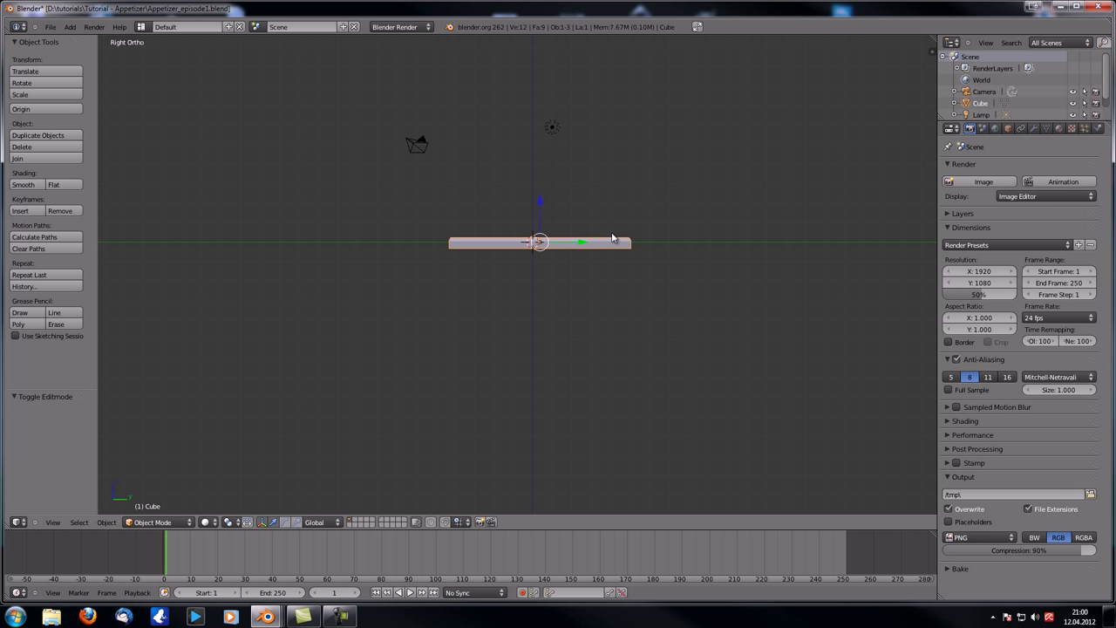
scroll(612, 238, "up", 4)
middle_click_drag(605, 209, 547, 284, "shift")
key("ctrl+alt+KP_0")
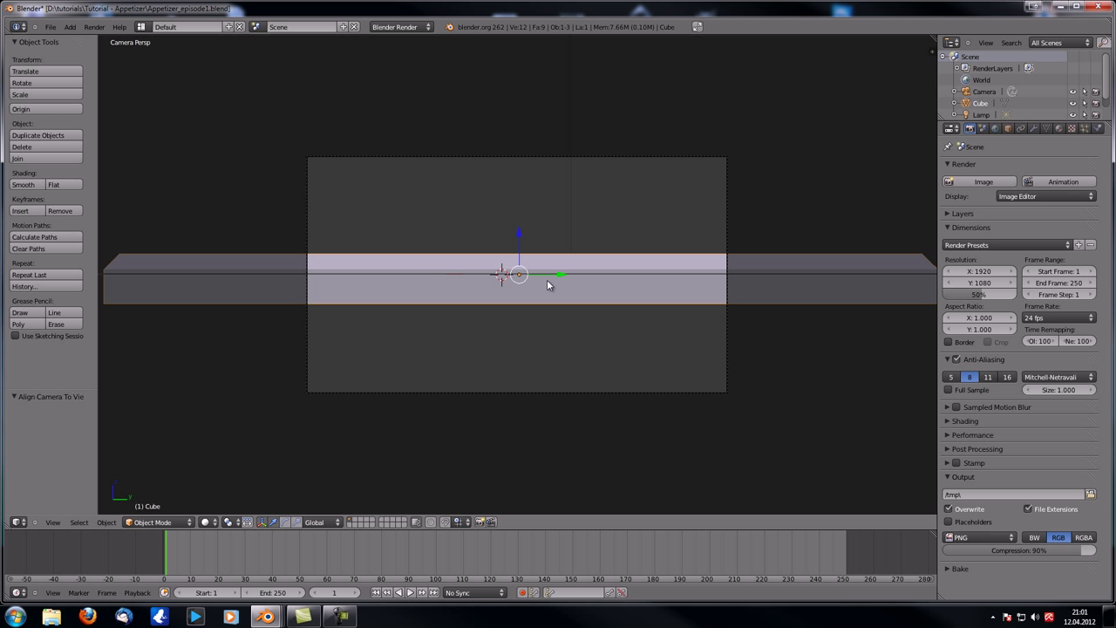
Raise the camera about 2.07 along Z and rotate it about -12.6° around the global Y axis
right_click(637, 158)
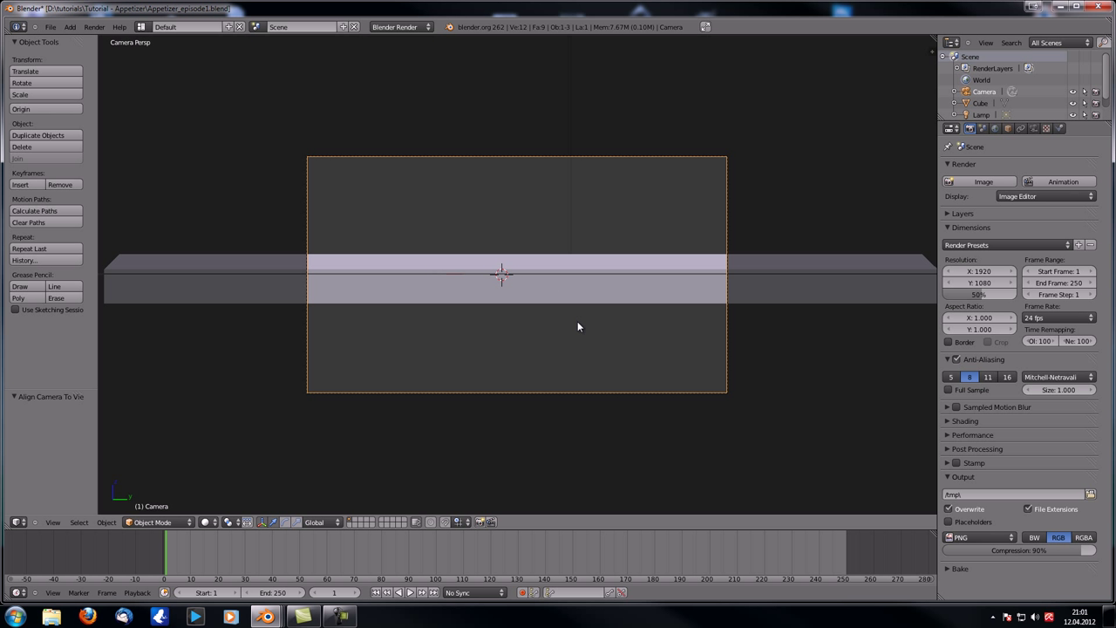
key("g")
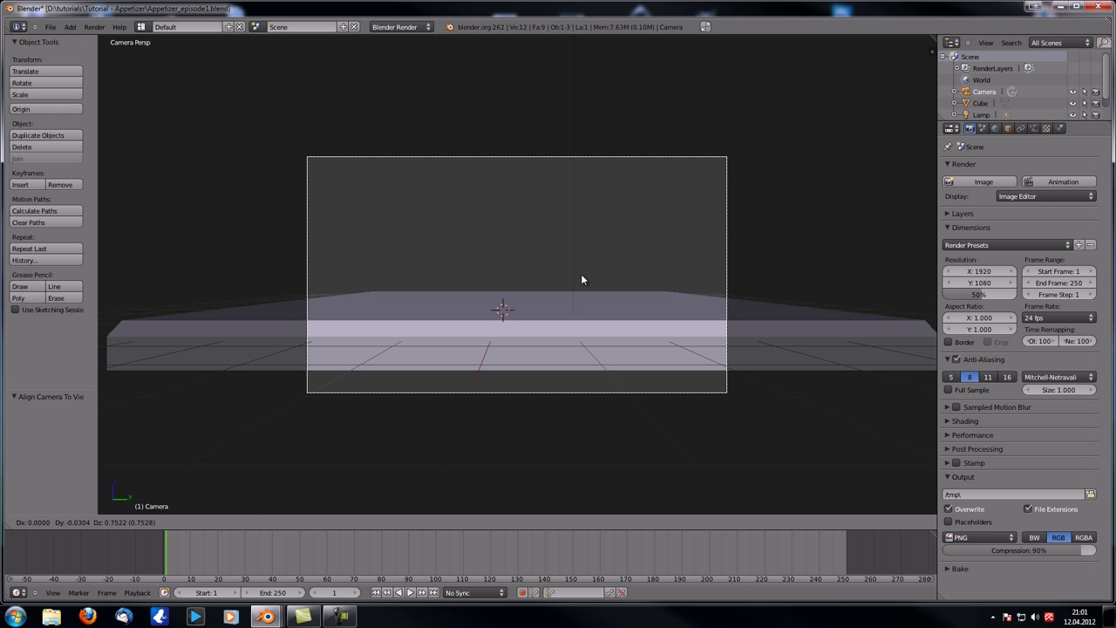
key("z")
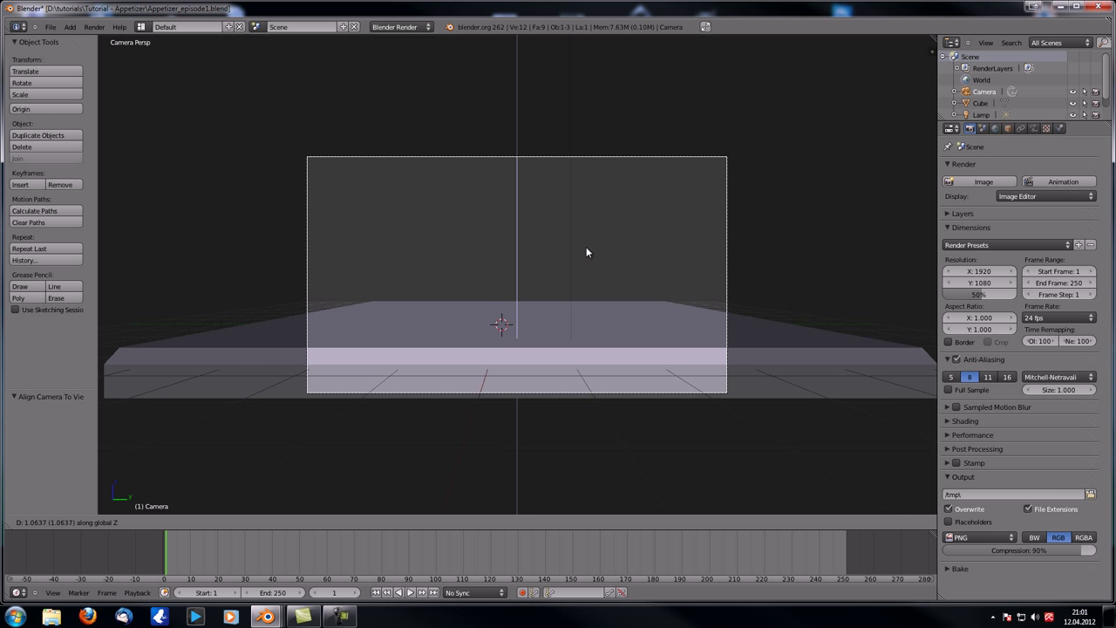
left_click(595, 174)
key("r")
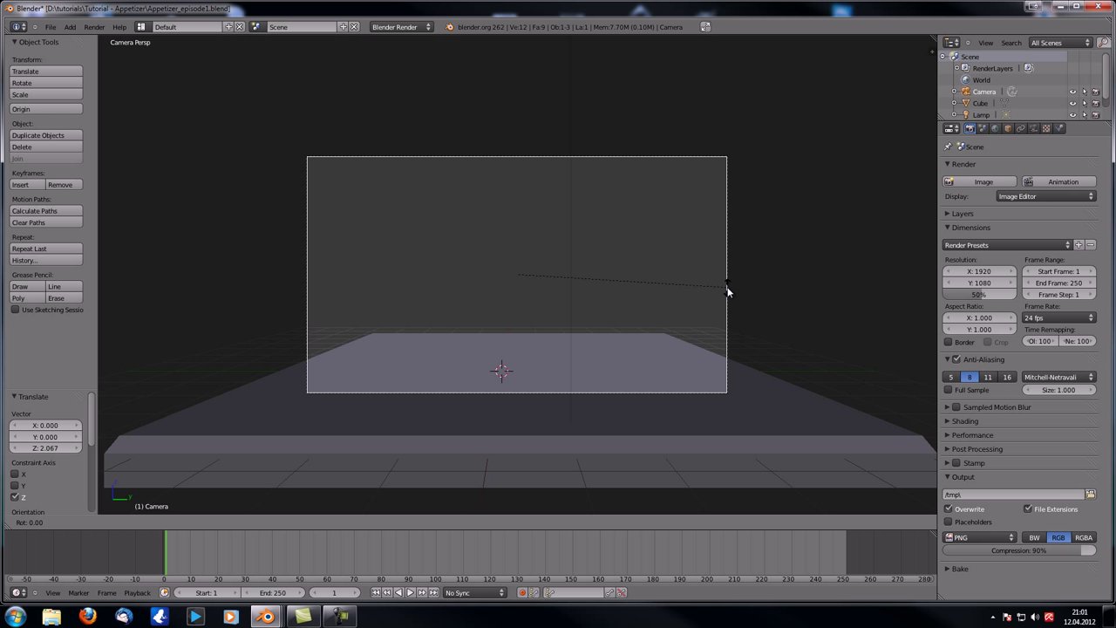
key("y")
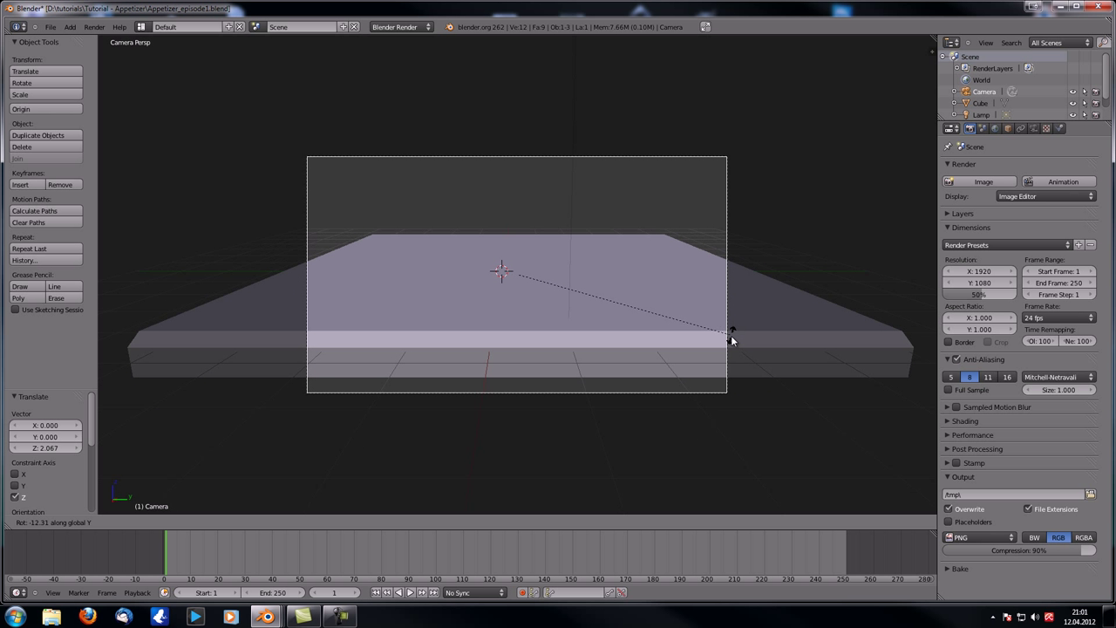
left_click(731, 341)
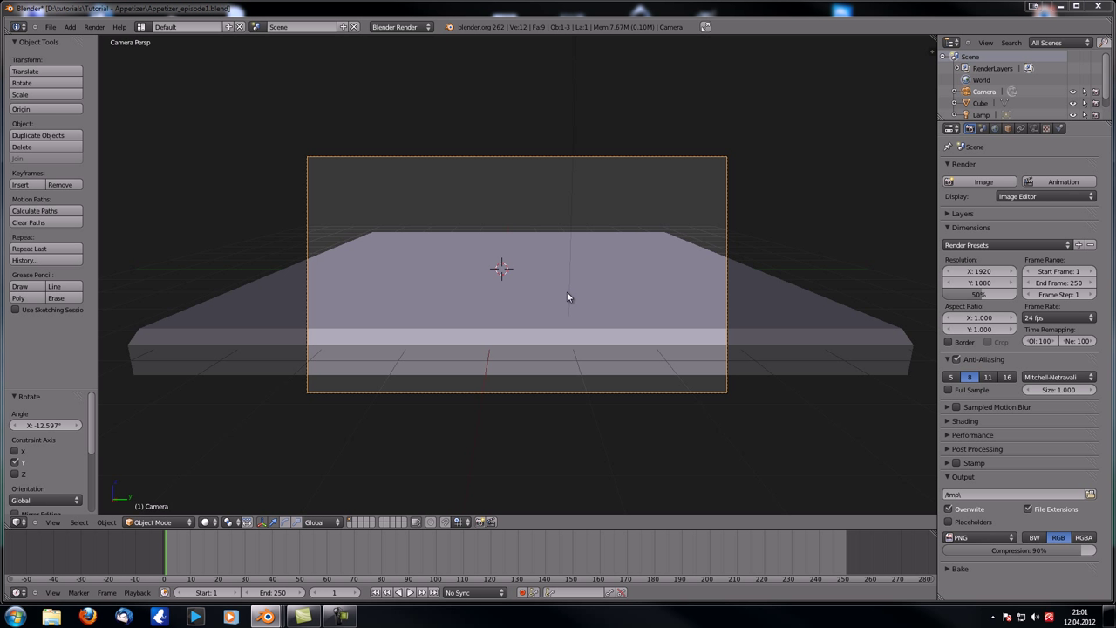
Raise the camera by a further 0.76 or so along the global Z axis
key("KP_0")
key("KP_0")
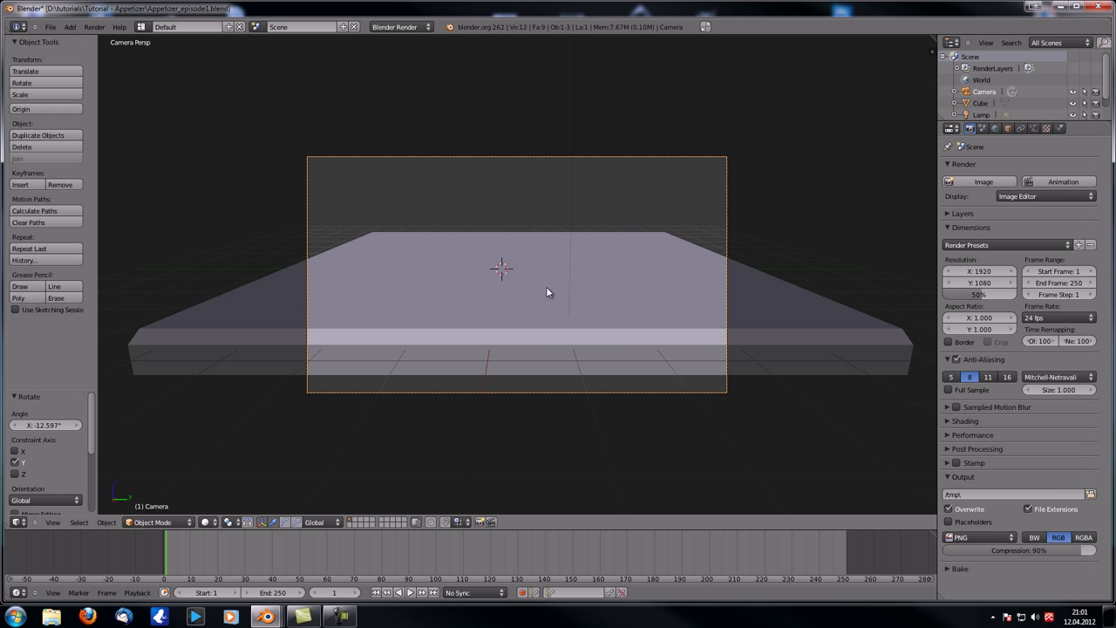
key("g")
key("z")
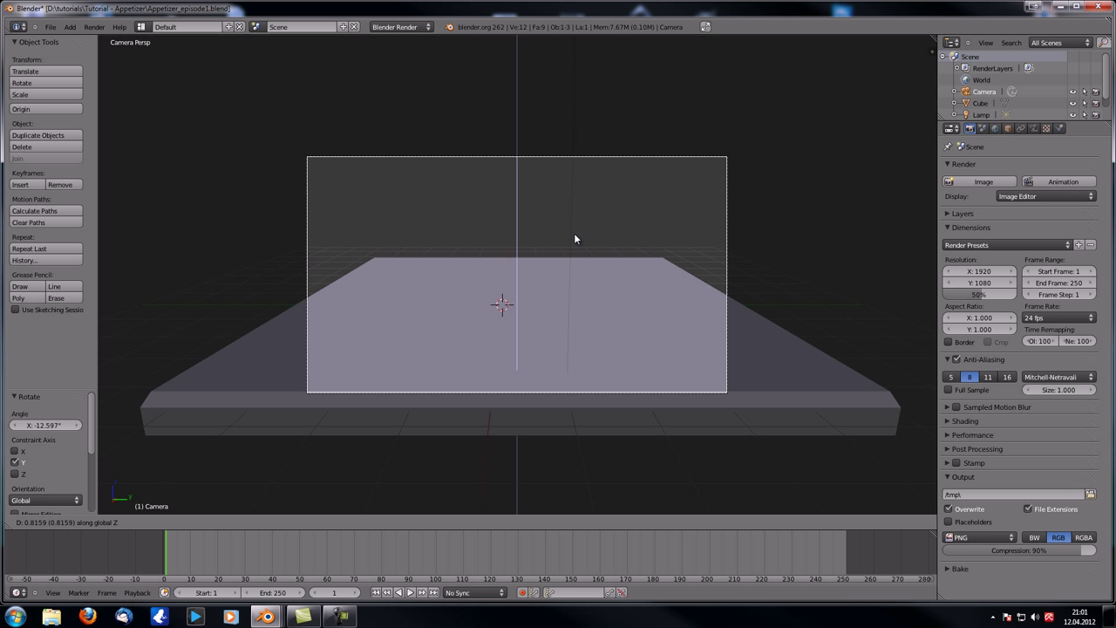
left_click(570, 235)
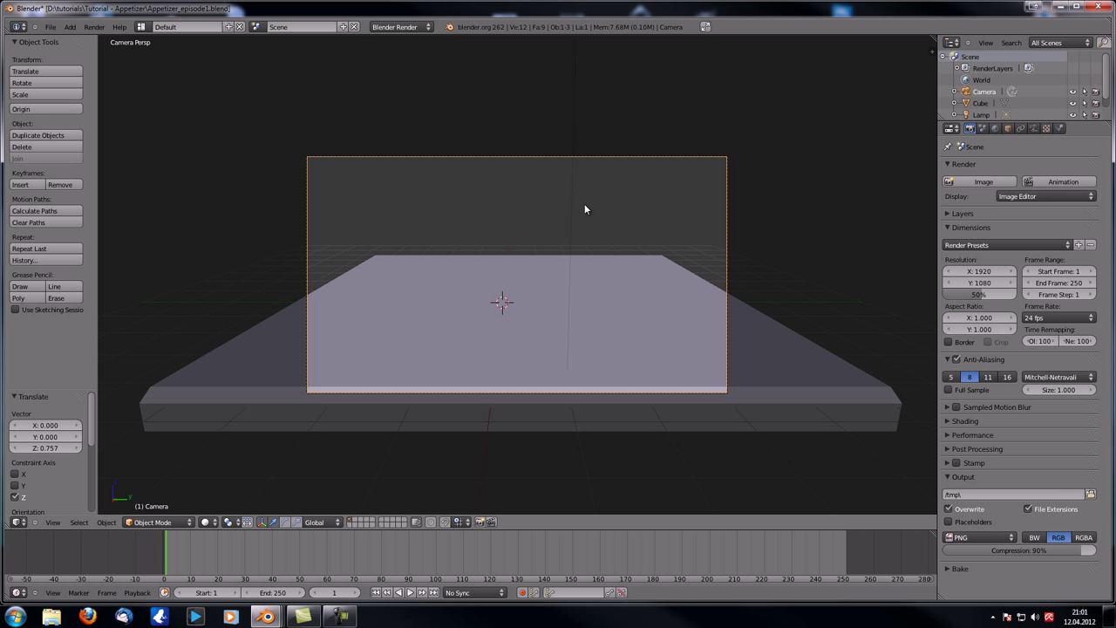
Set the horizontal render resolution to 1080 for a square camera frame
left_click(983, 272)
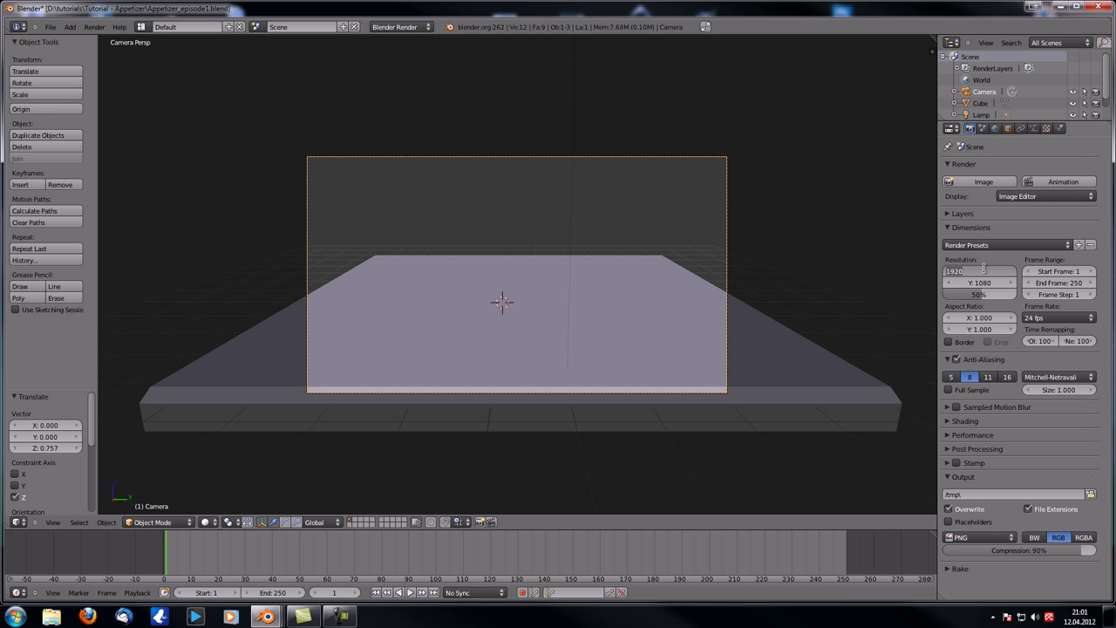
type("10")
key("Return")
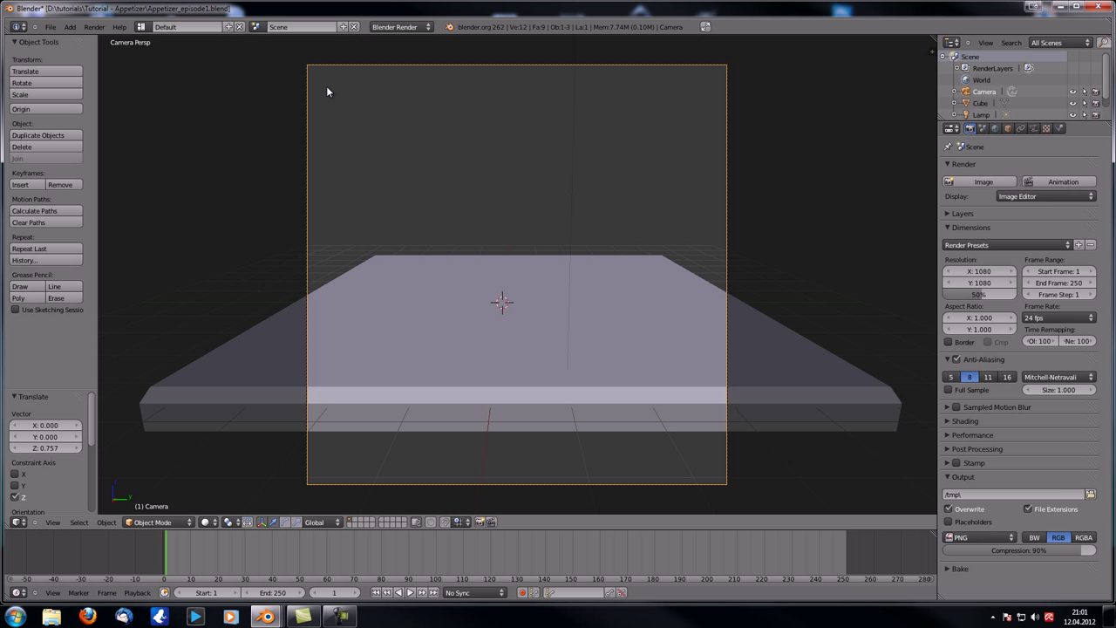
Move the camera about 2.26 forward along its local Z axis, closer to the slab
scroll(614, 412, "down", 2)
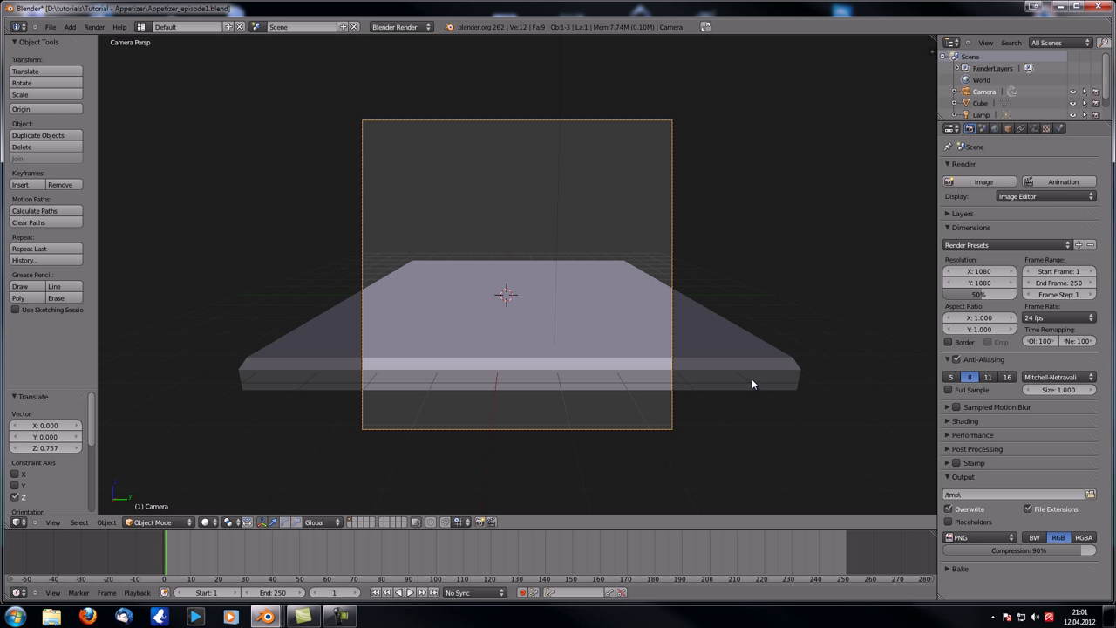
key("g")
key("z")
key("z")
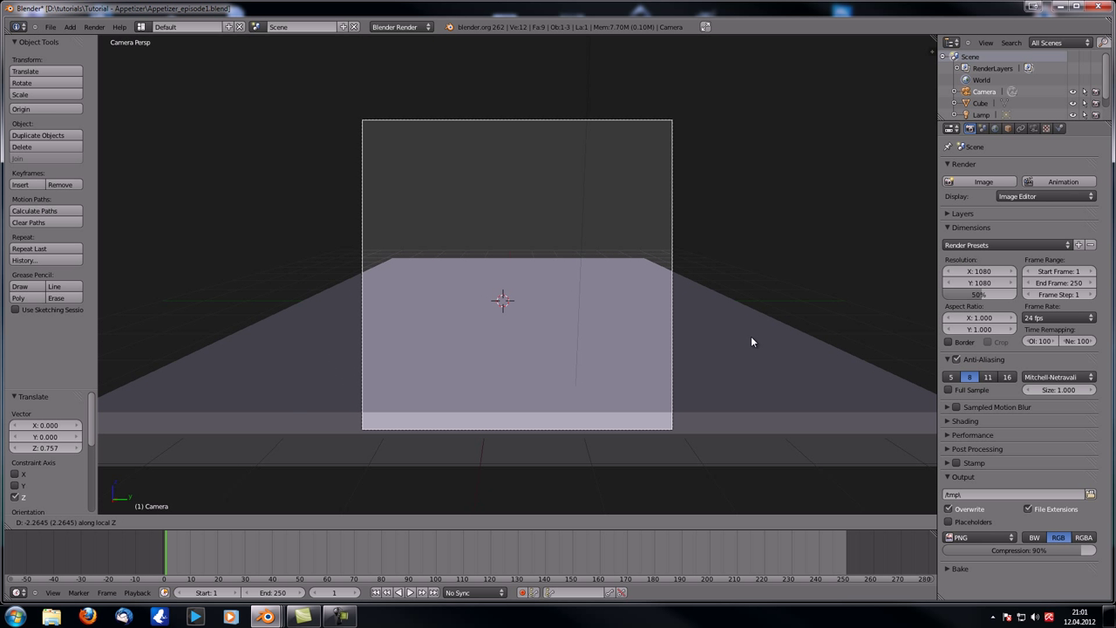
left_click(751, 342)
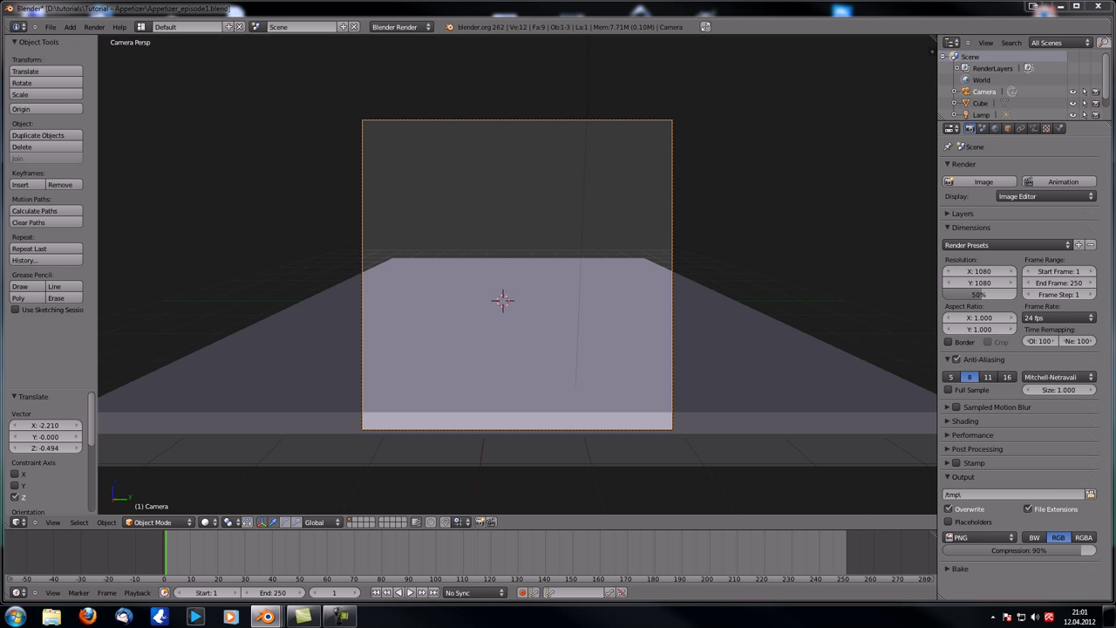
Set the camera's focal length to 50 millimeters
left_click(1034, 128)
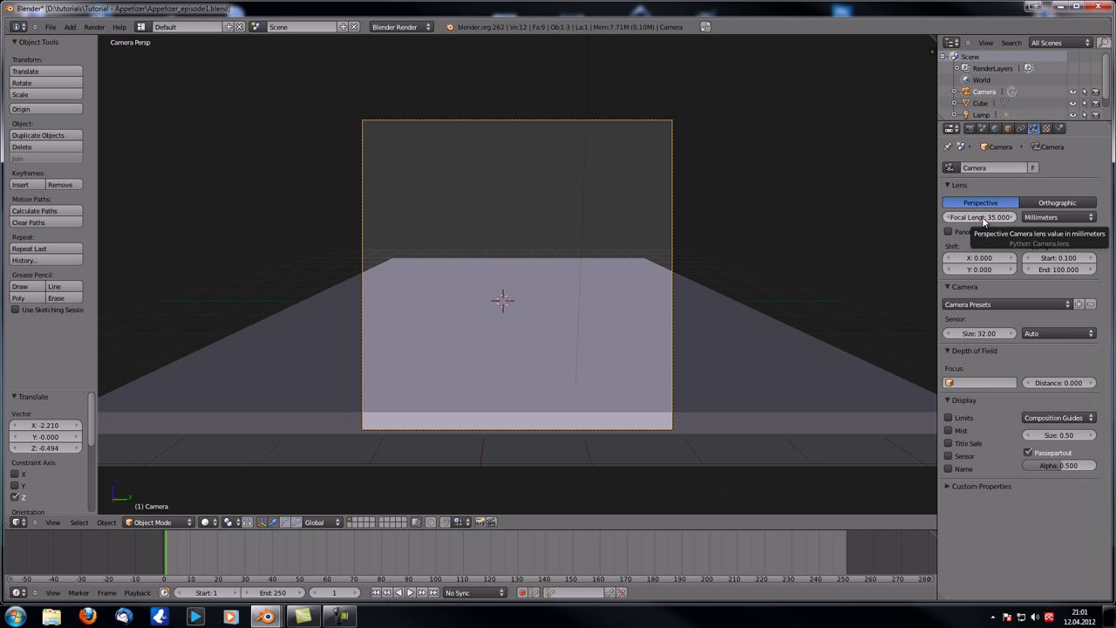
left_click(981, 217)
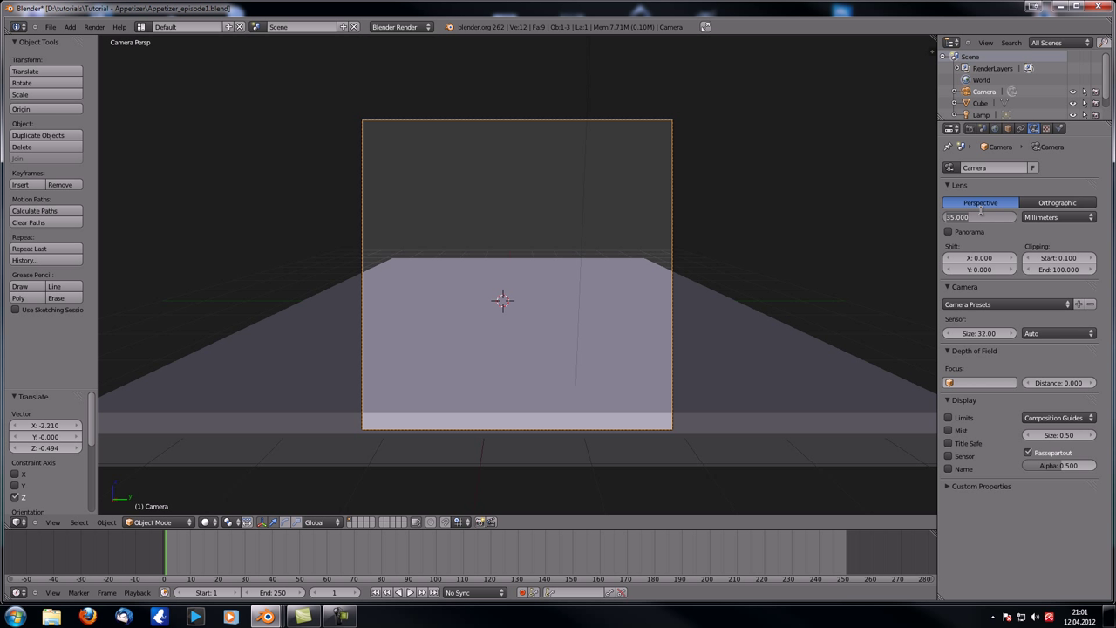
type("50")
key("Return")
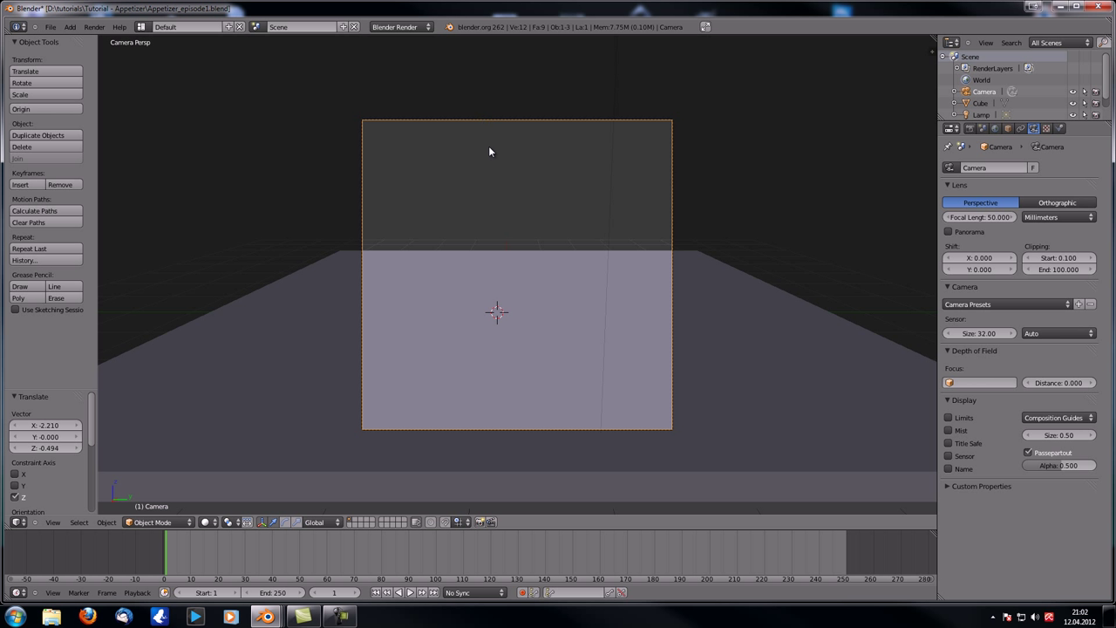
Move the camera back about 0.8 along its local Z axis
key("g")
key("z")
key("z")
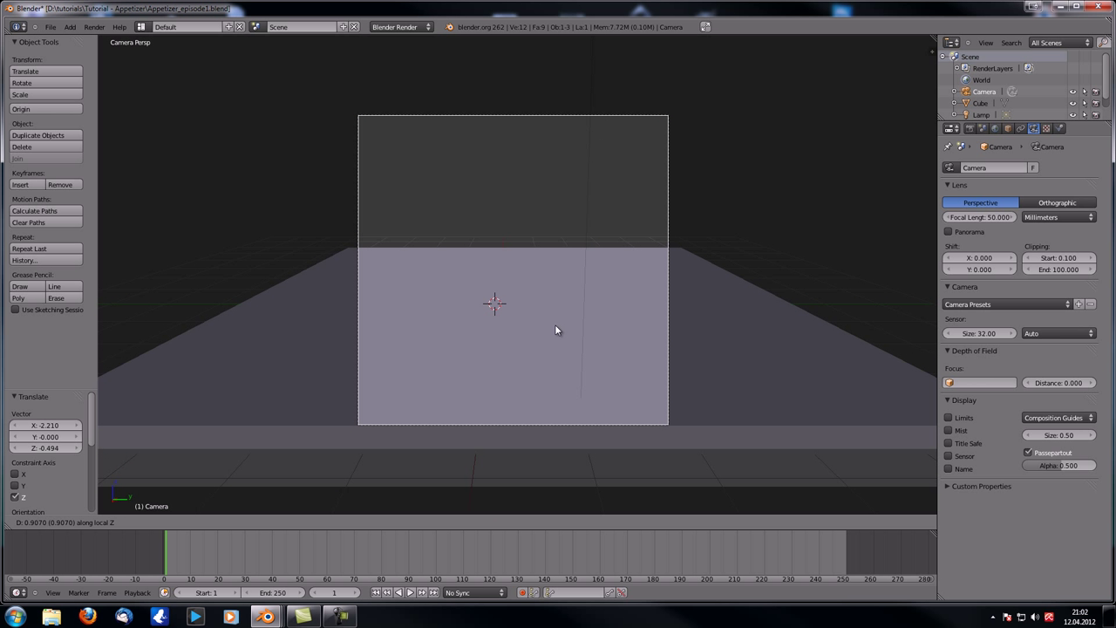
left_click(554, 324)
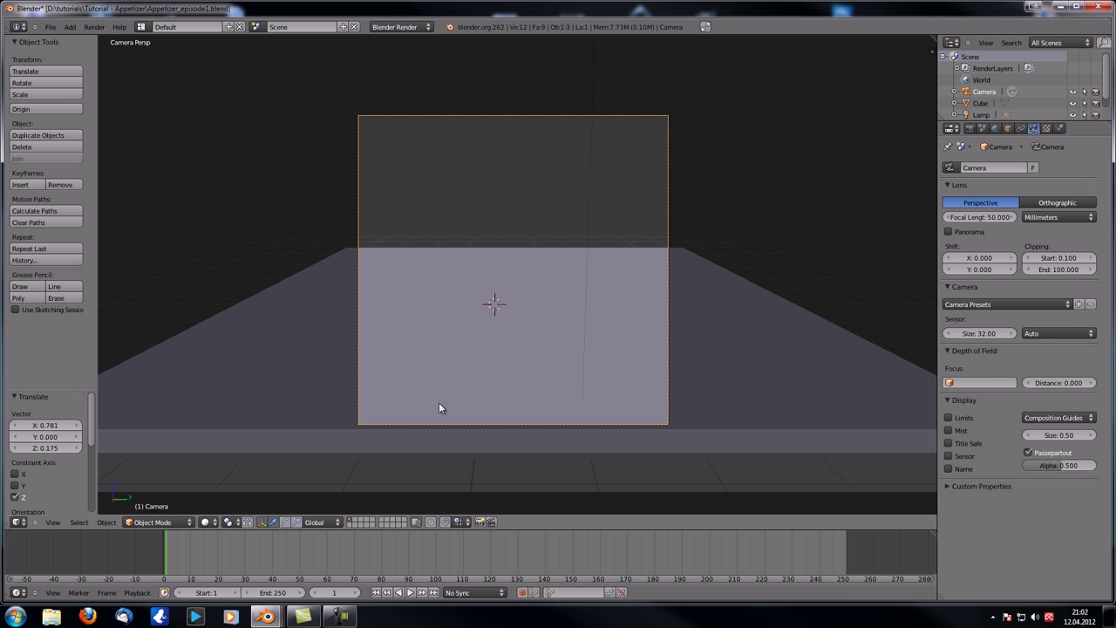
In edit mode, select the slab's whole mesh, scale it down slightly along Z, and return to object mode
middle_click_drag(397, 403, 416, 318, "shift")
middle_click_drag(475, 297, 593, 352)
scroll(662, 287, "down", 3)
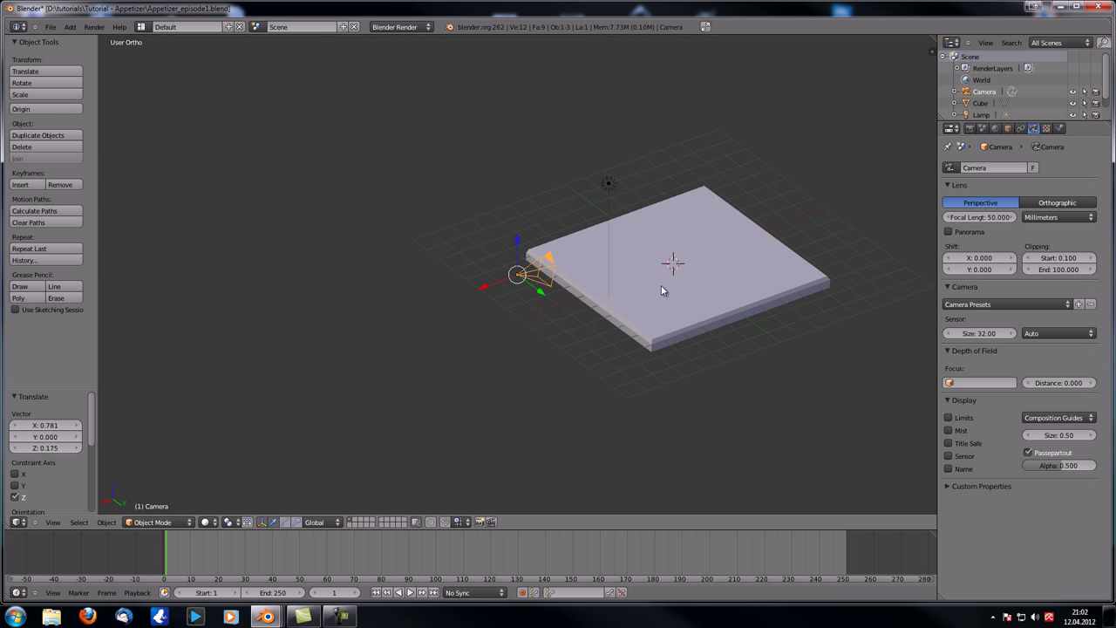
middle_click_drag(662, 290, 496, 281)
scroll(493, 269, "up", 2)
right_click(493, 268)
key("Tab")
left_click_drag(483, 185, 472, 270)
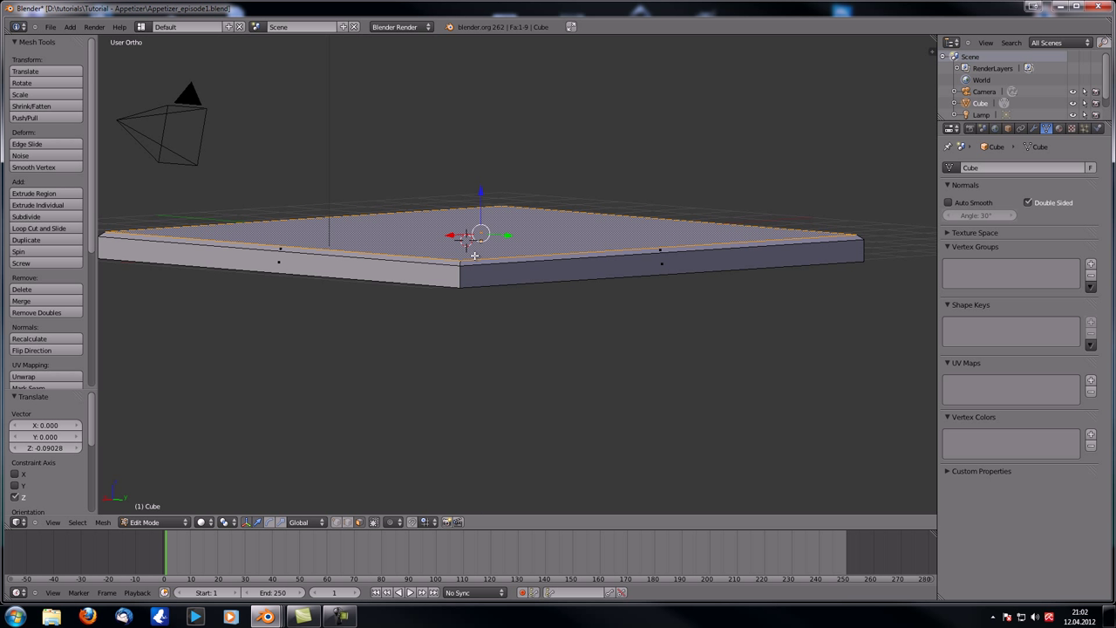
key("a")
key("a")
key("s")
key("z")
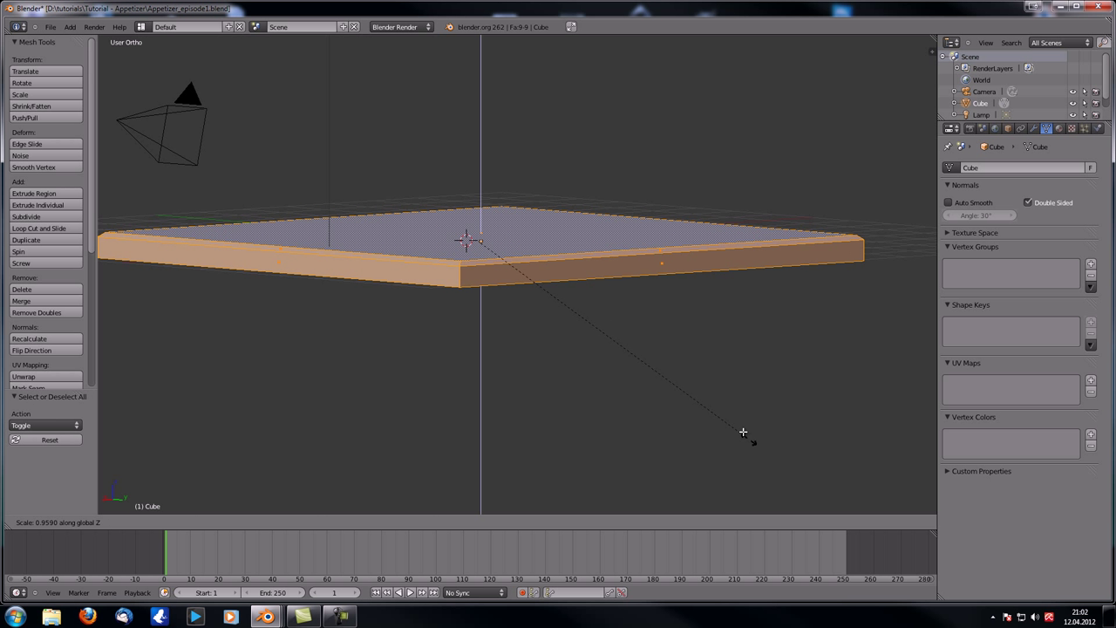
left_click(707, 388)
key("Tab")
Show the slab's transform properties and apply its scale
scroll(389, 349, "down", 4)
middle_click_drag(325, 319, 414, 369)
scroll(413, 368, "up", 4)
middle_click_drag(491, 351, 440, 338)
middle_click_drag(471, 289, 533, 300, "shift")
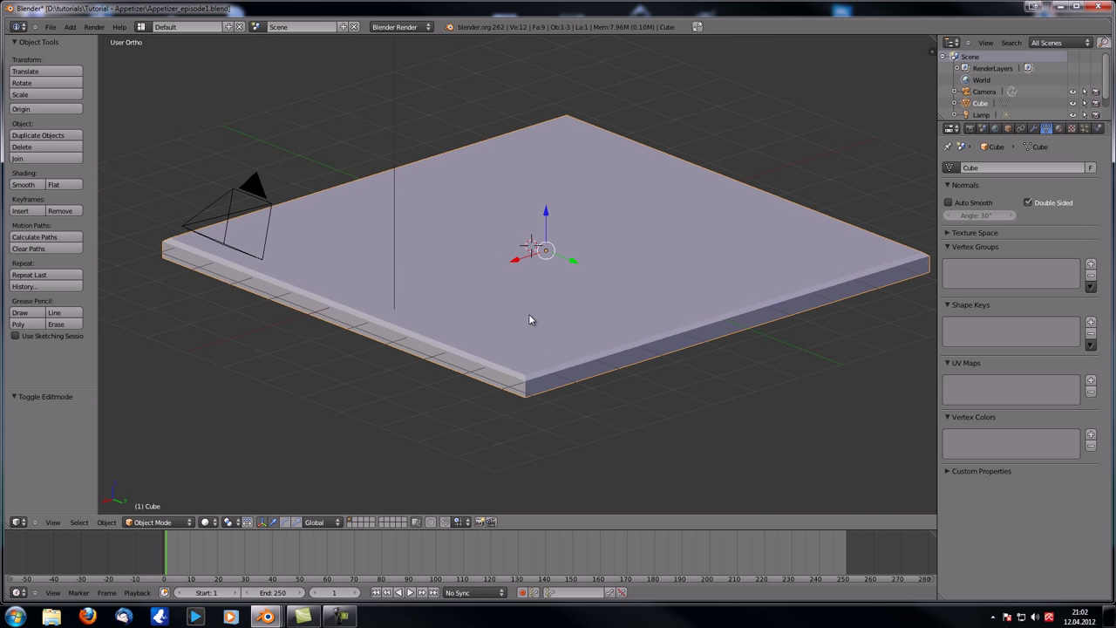
scroll(529, 319, "down", 1)
key("n")
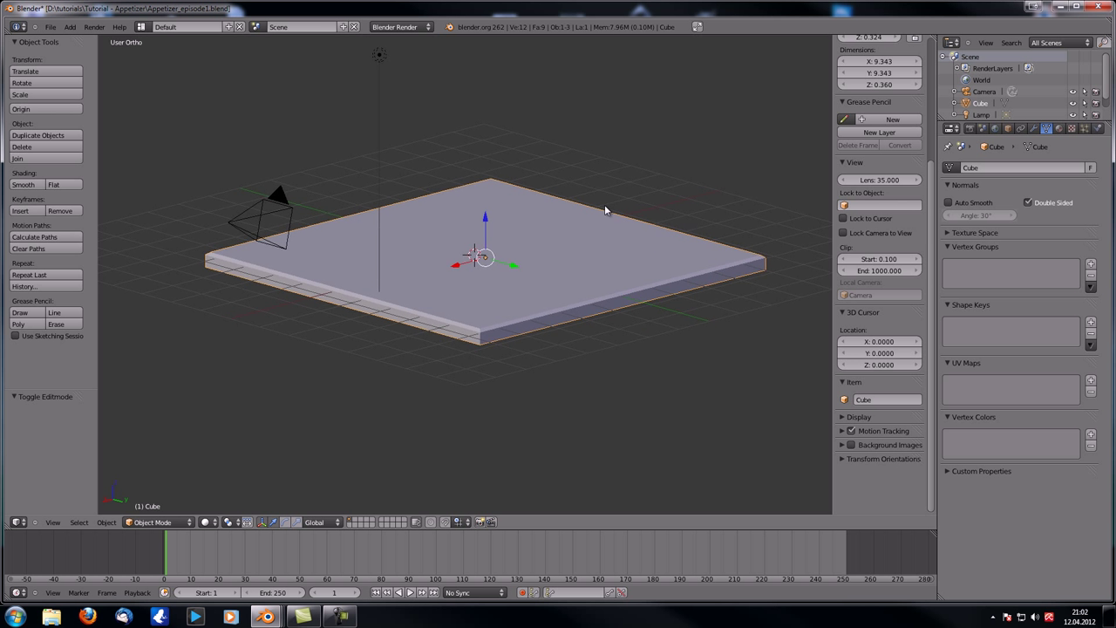
middle_click_drag(612, 206, 600, 241, "shift")
scroll(874, 177, "up", 4)
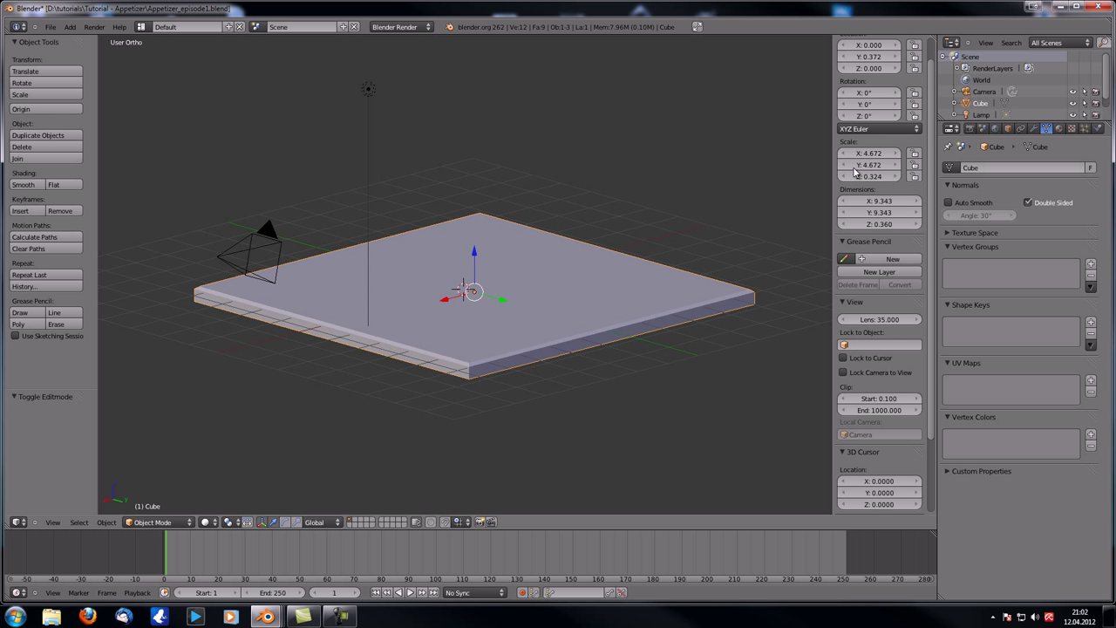
middle_click_drag(533, 267, 516, 214, "shift")
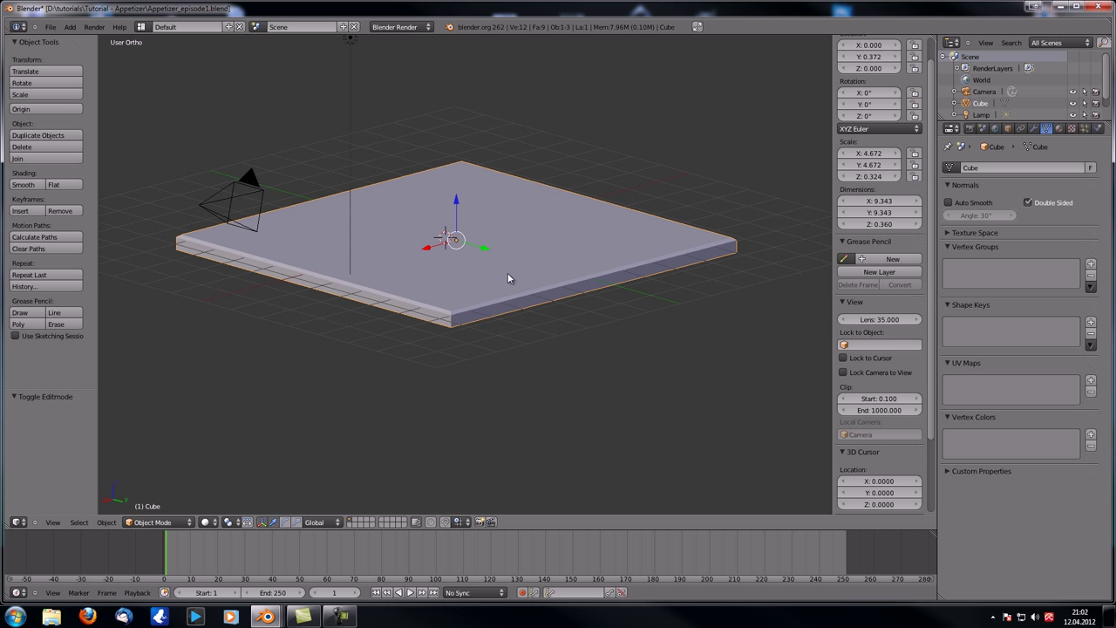
key("ctrl+a")
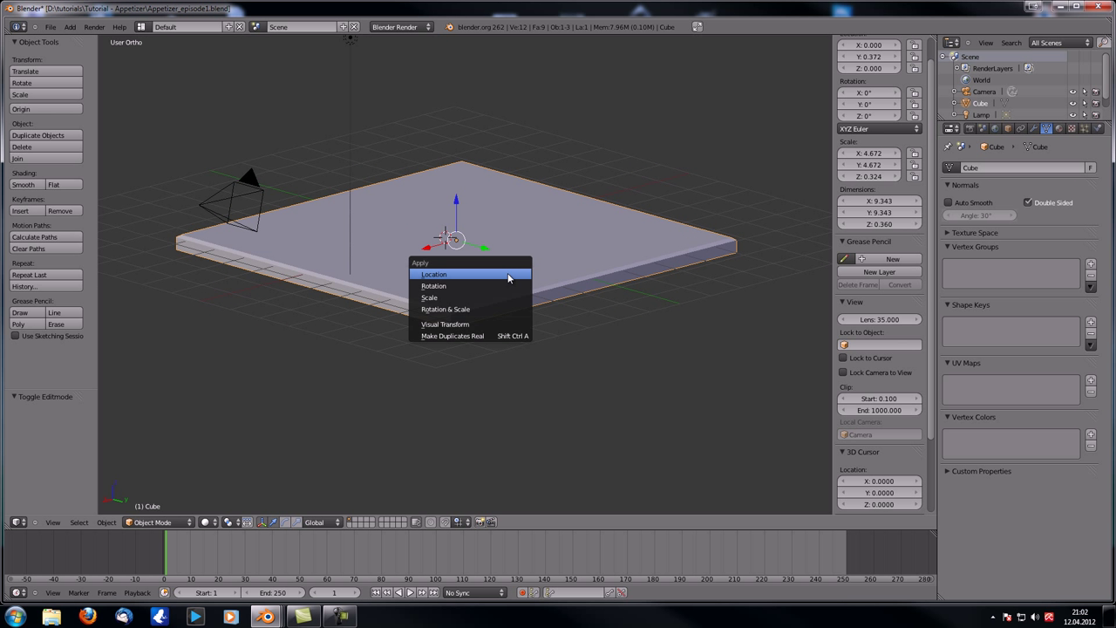
left_click(450, 298)
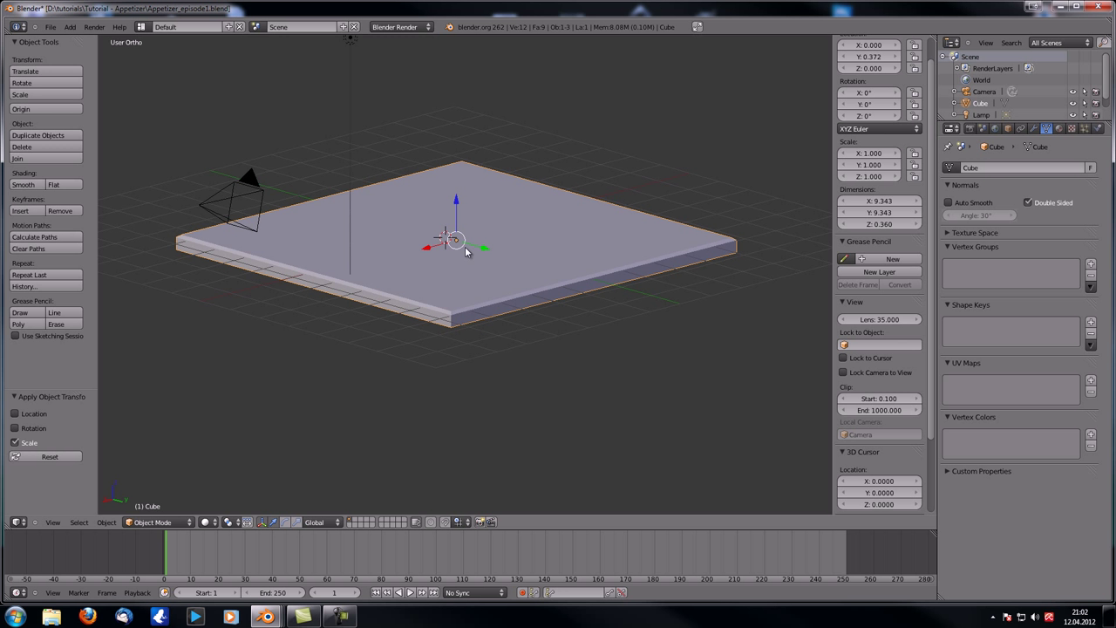
middle_click_drag(384, 259, 409, 275)
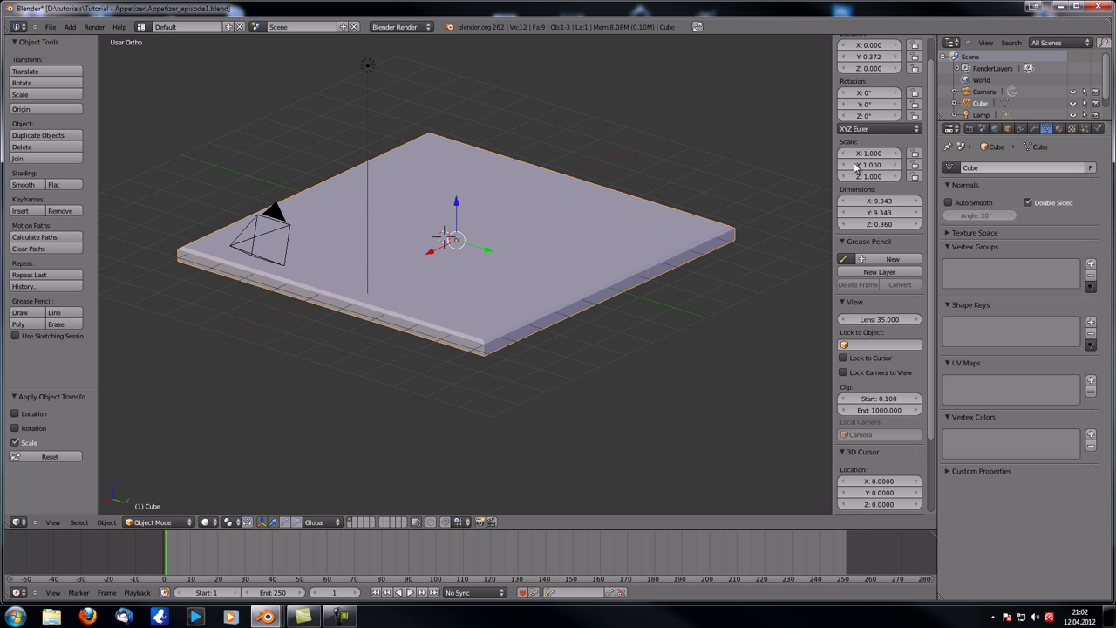
middle_click_drag(393, 219, 378, 254)
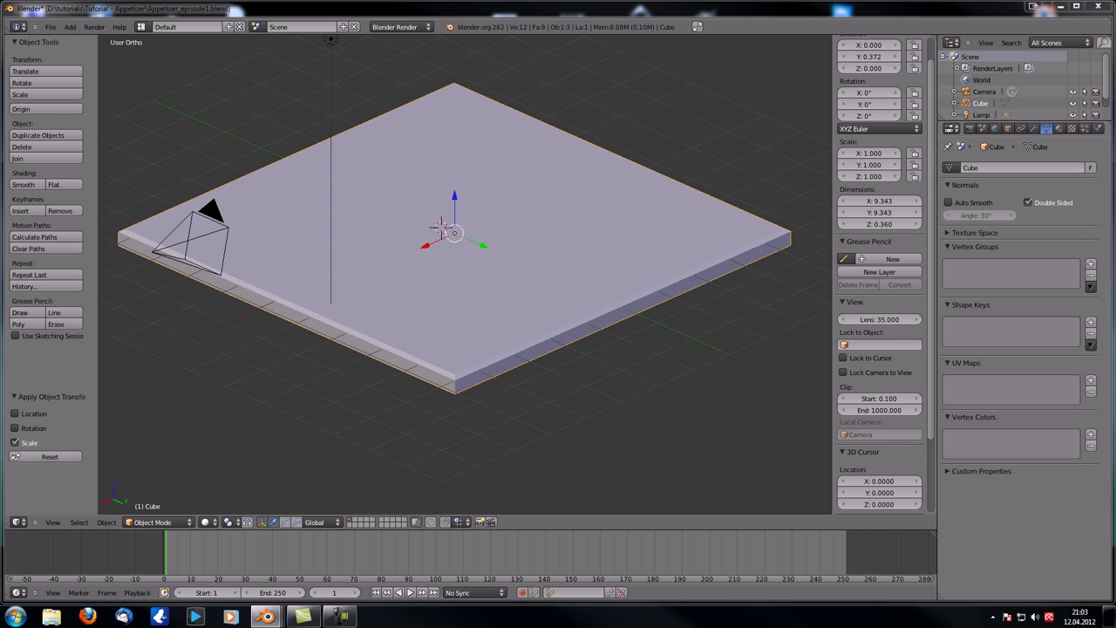
middle_click_drag(297, 277, 366, 264)
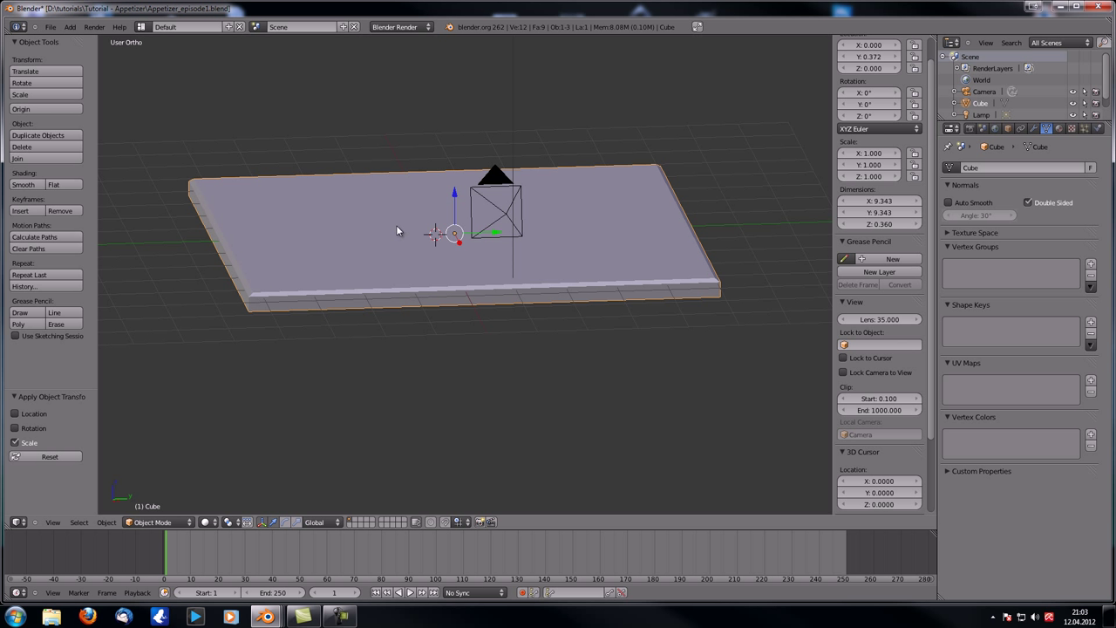
In the right side view, add a plane mesh and raise it about 0.32 along Z above the slab
key("KP_3")
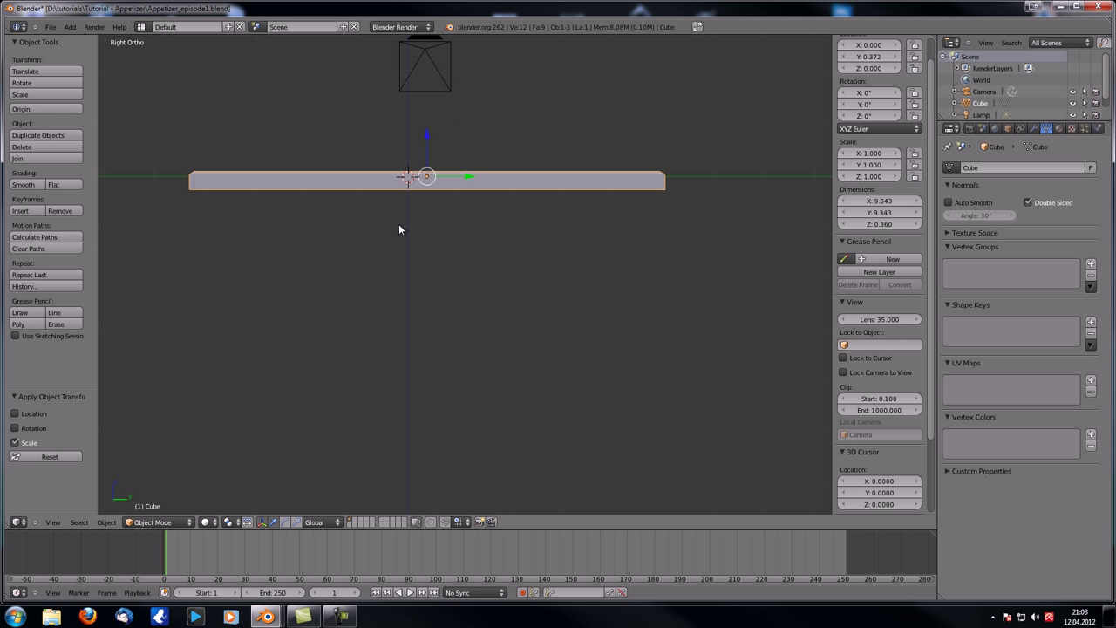
scroll(454, 235, "up", 2)
middle_click_drag(453, 236, 533, 406, "shift")
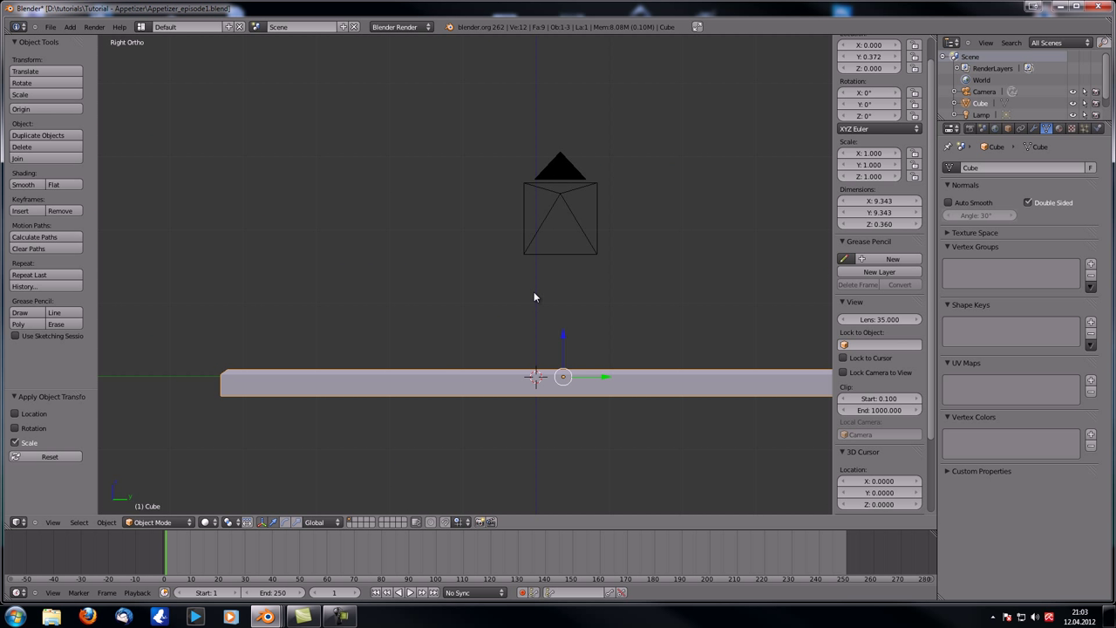
middle_click_drag(533, 296, 436, 291, "shift")
middle_click_drag(526, 320, 493, 325, "shift")
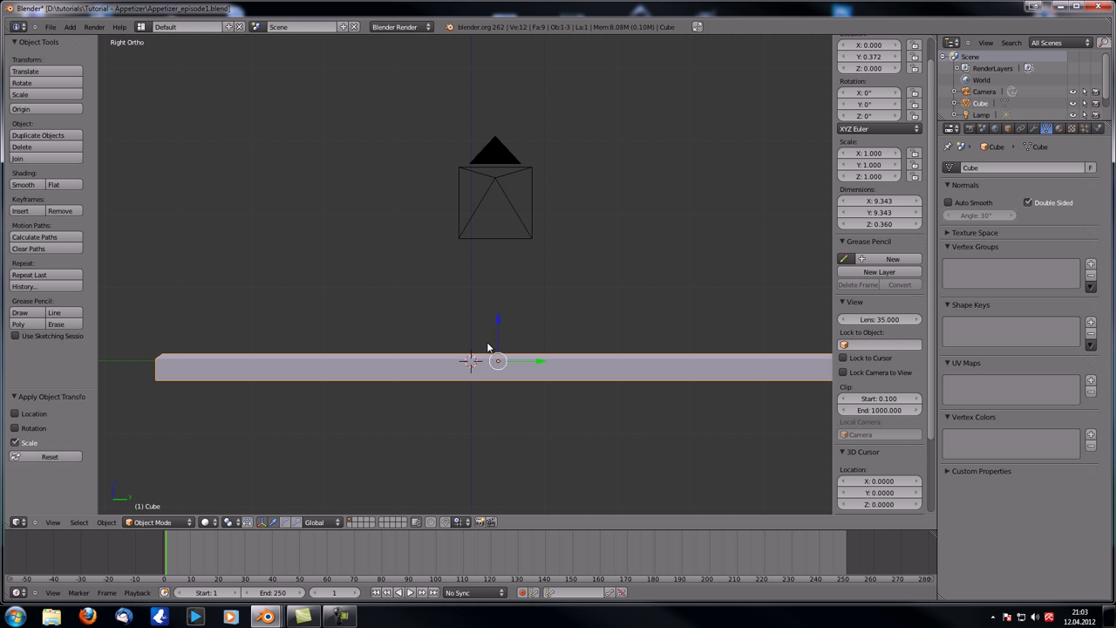
key("shift+a")
mouse_move(501, 335)
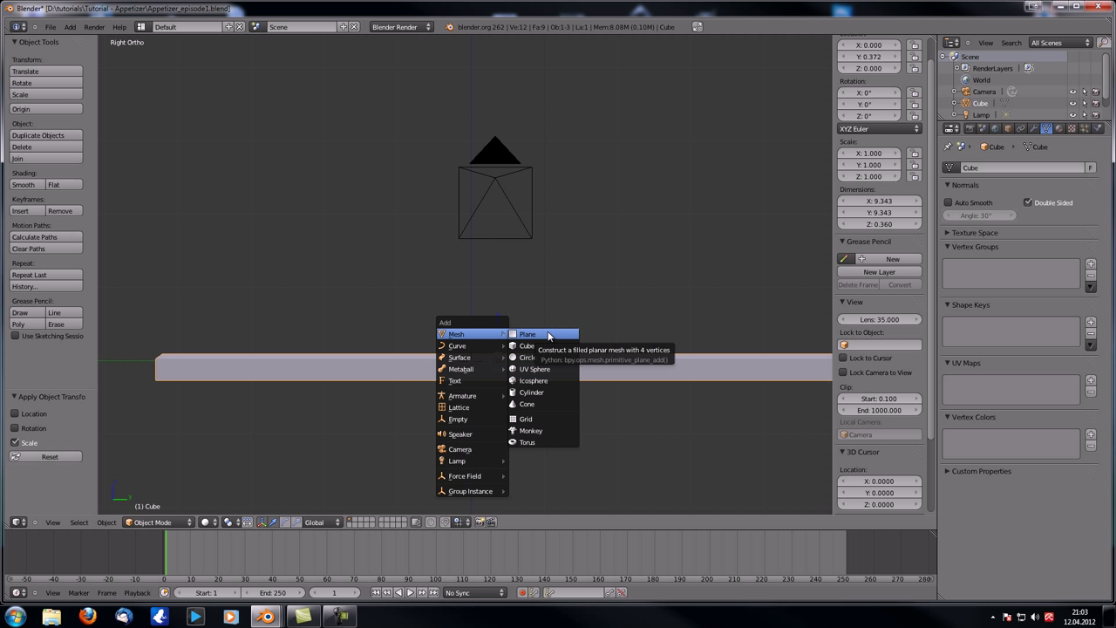
left_click(548, 336)
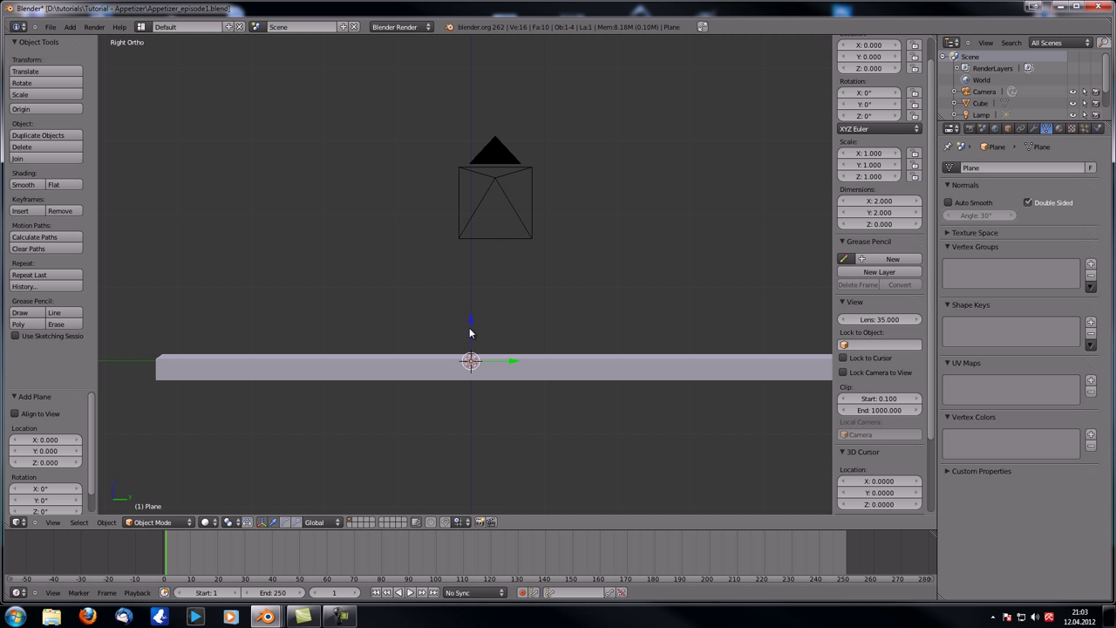
left_click_drag(470, 336, 474, 313)
Scale the plane down to about 0.48 and move it about 0.47 along negative Y
scroll(540, 309, "up", 2)
middle_click_drag(532, 307, 528, 248, "shift")
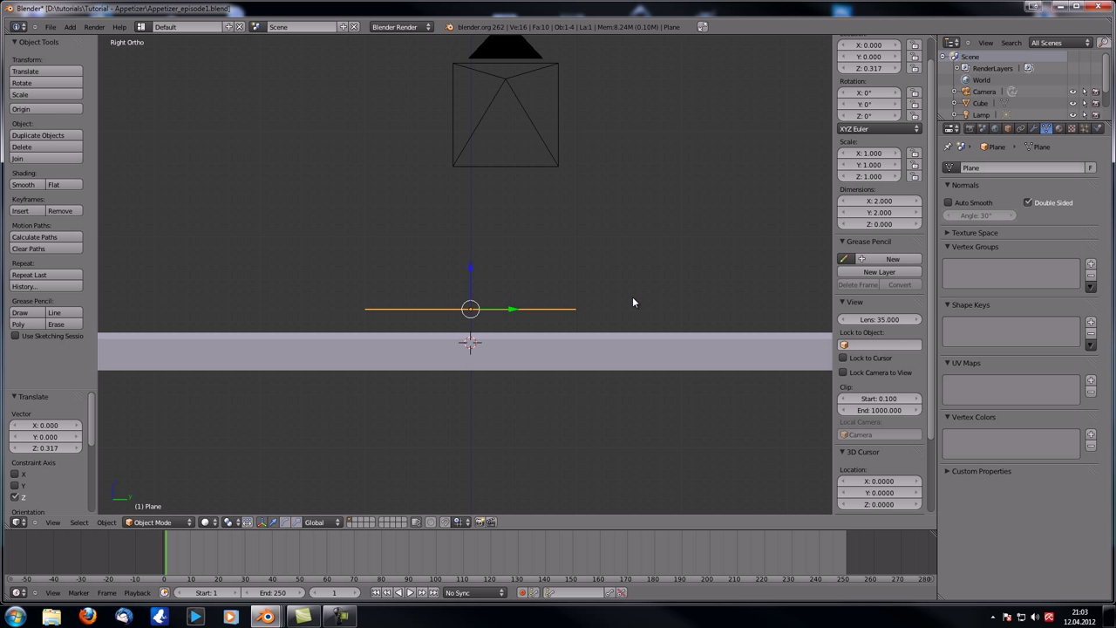
scroll(621, 287, "up", 1)
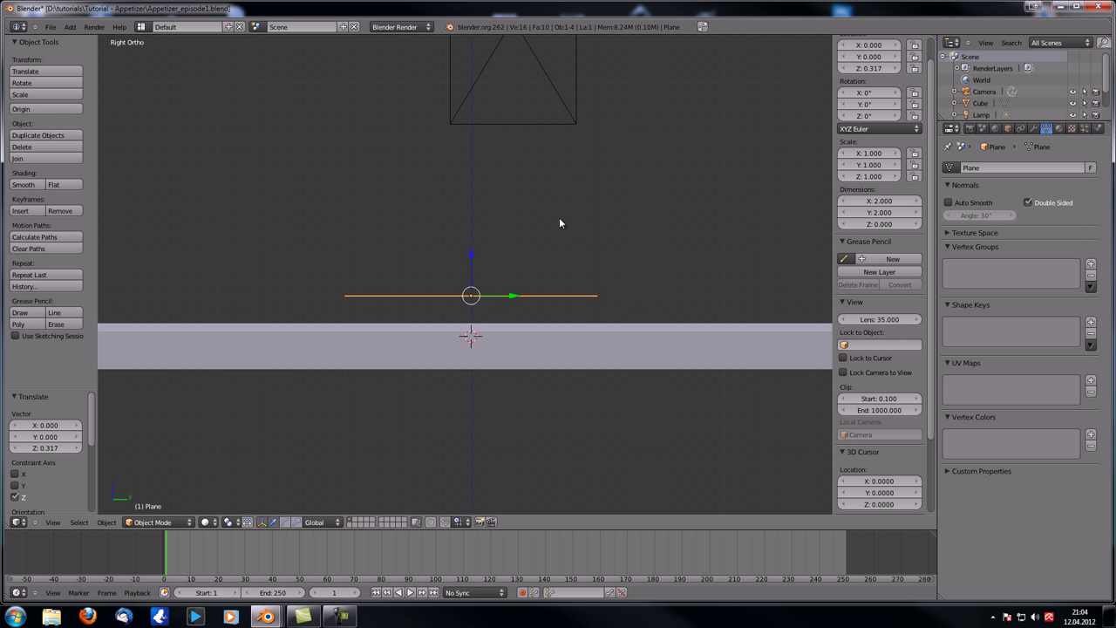
middle_click_drag(527, 225, 536, 211, "shift")
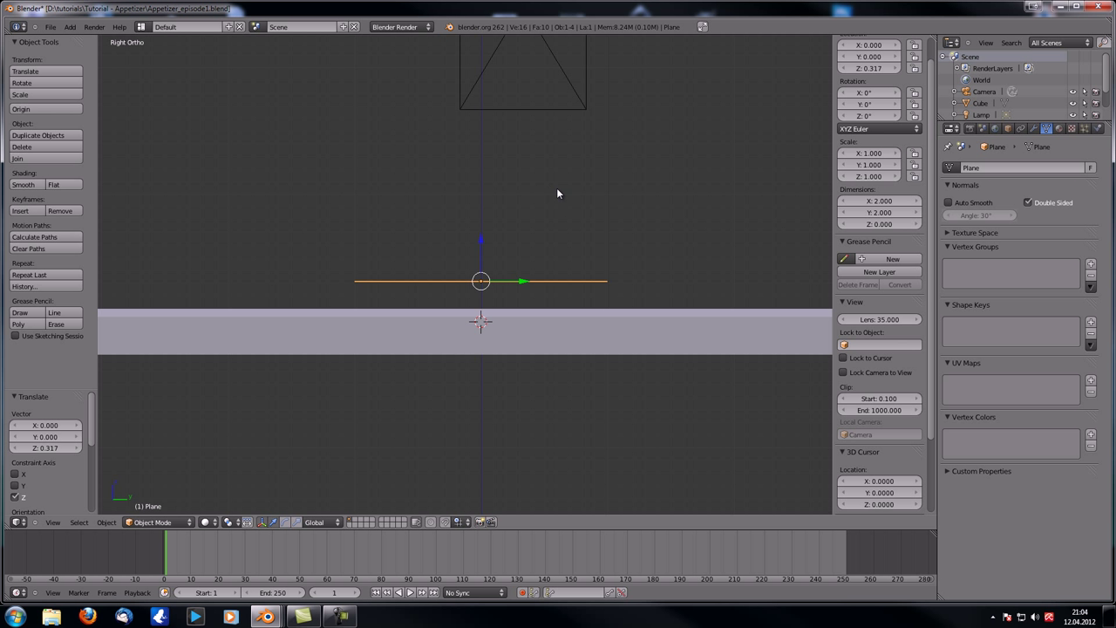
key("s")
left_click(538, 229)
left_click_drag(493, 283, 492, 283)
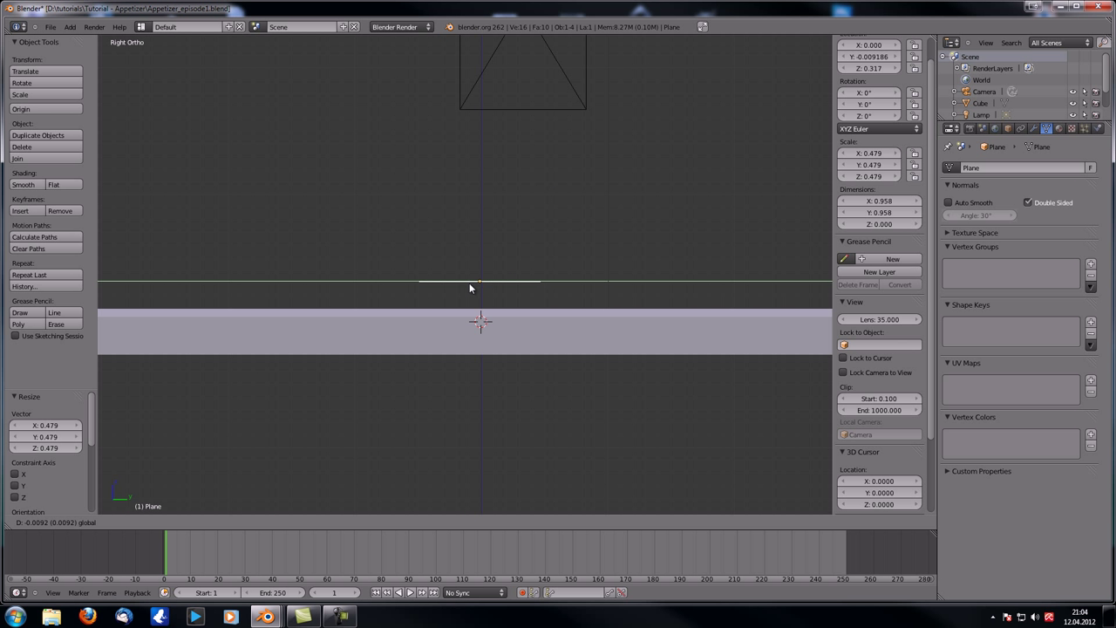
left_click(447, 284)
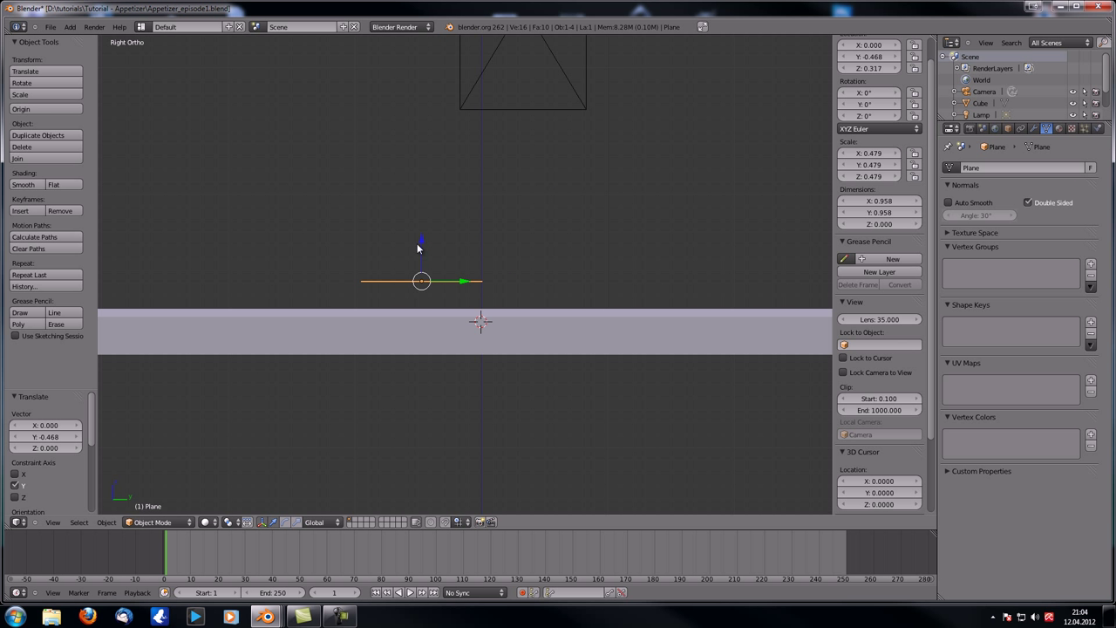
Lower the plane about 0.14 along Z to just above the slab, and apply its scale
left_click_drag(424, 241, 423, 253)
left_click(423, 257)
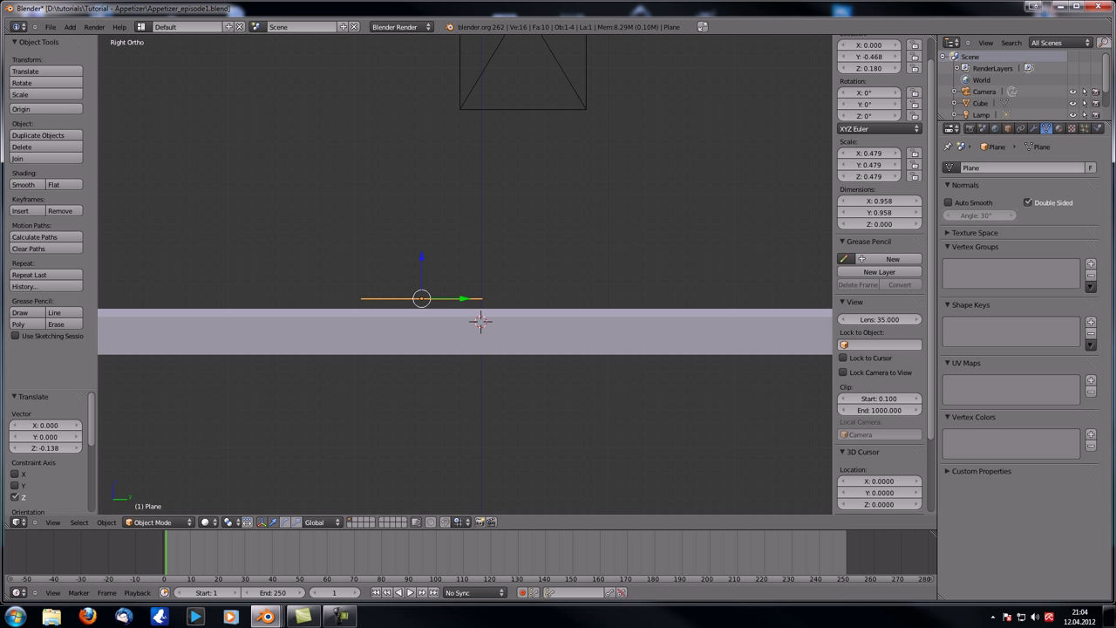
key("ctrl+a")
left_click(565, 223)
Enter edit mode on the plane and switch the mesh selection to vertices
middle_click_drag(421, 309, 454, 343)
key("Tab")
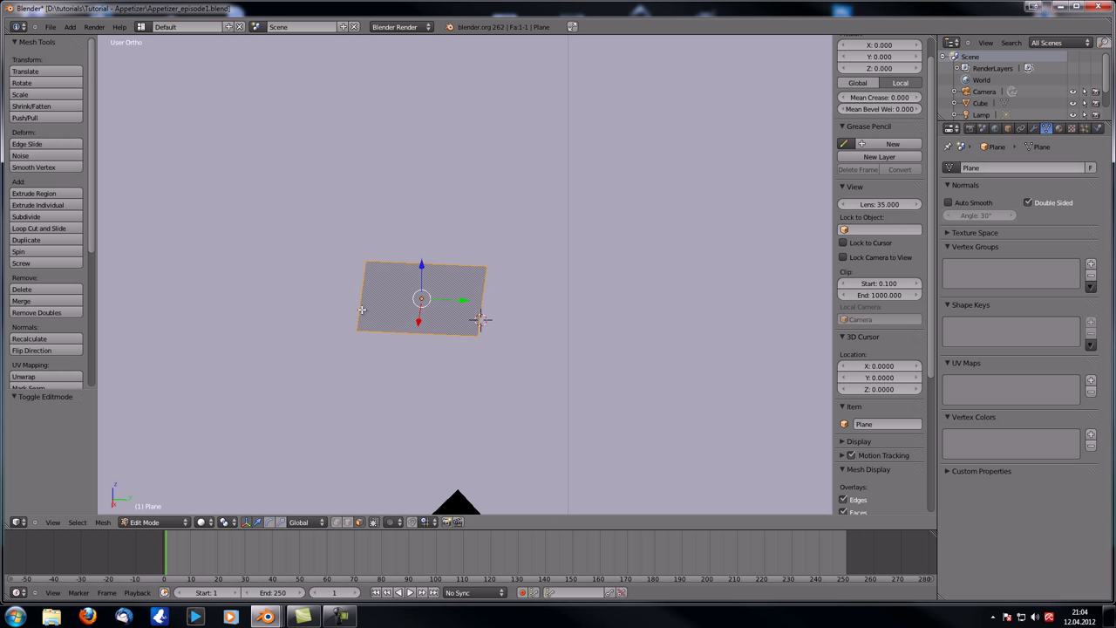
key("Tab")
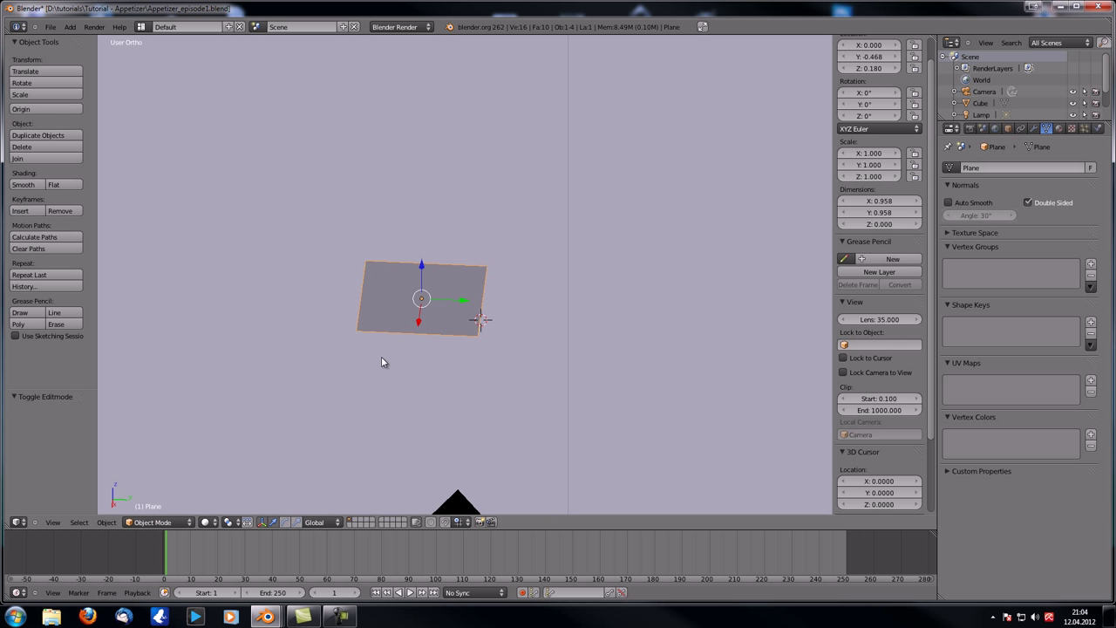
key("ctrl+Tab")
key("ctrl+Tab")
key("Tab")
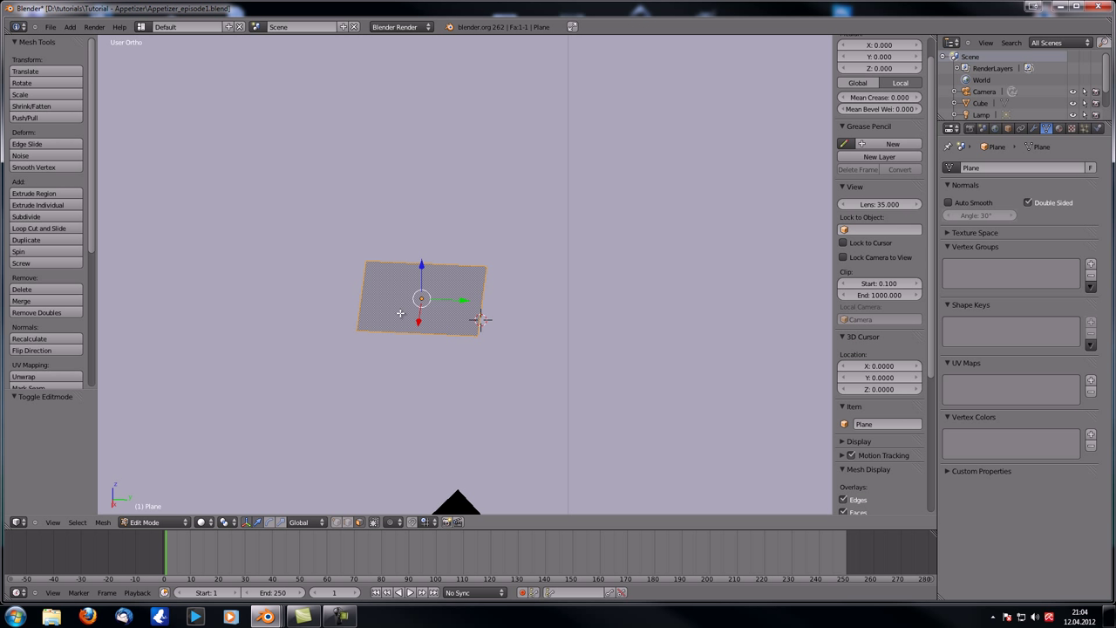
key("ctrl+Tab")
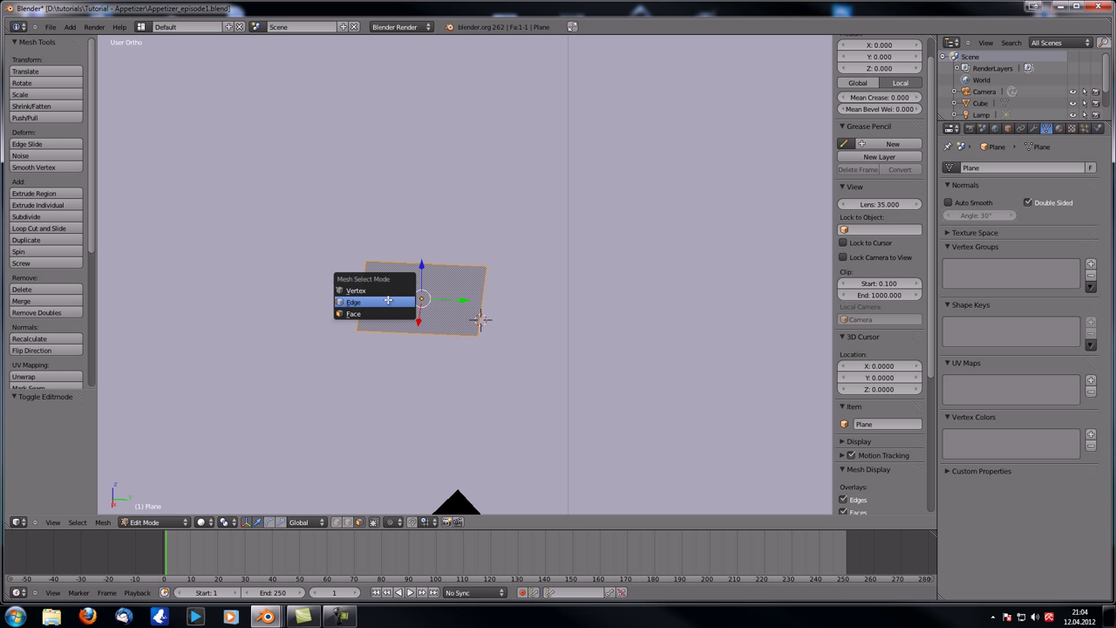
left_click(392, 290)
Select three of the plane's four corner vertices and delete them
middle_click_drag(392, 291, 519, 341)
right_click(469, 345)
right_click(352, 324, "shift")
right_click(376, 258, "shift")
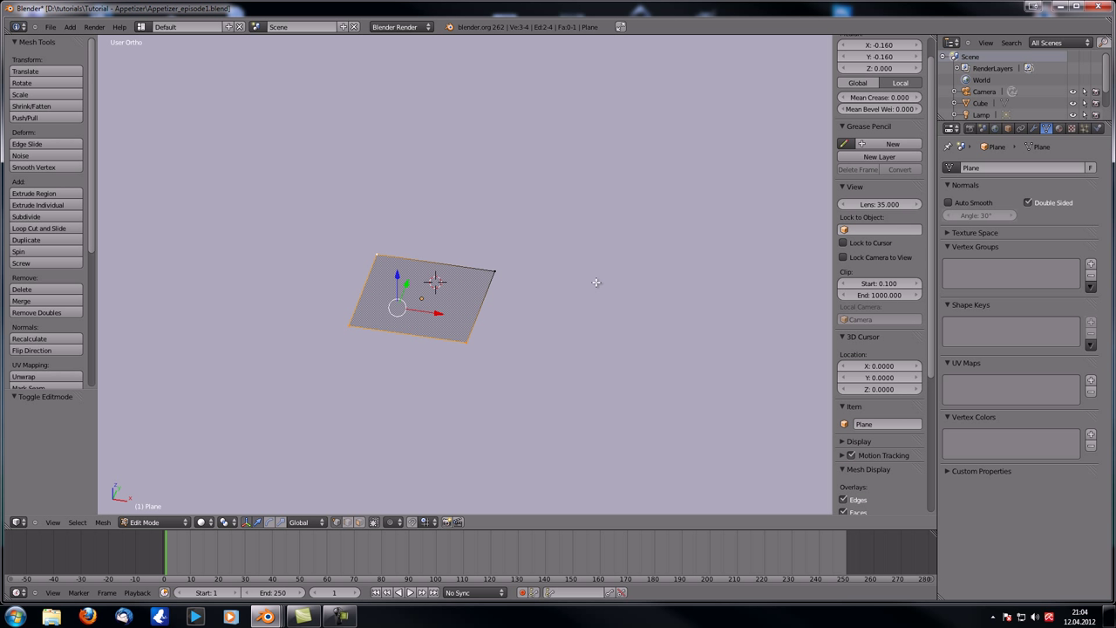
key("x")
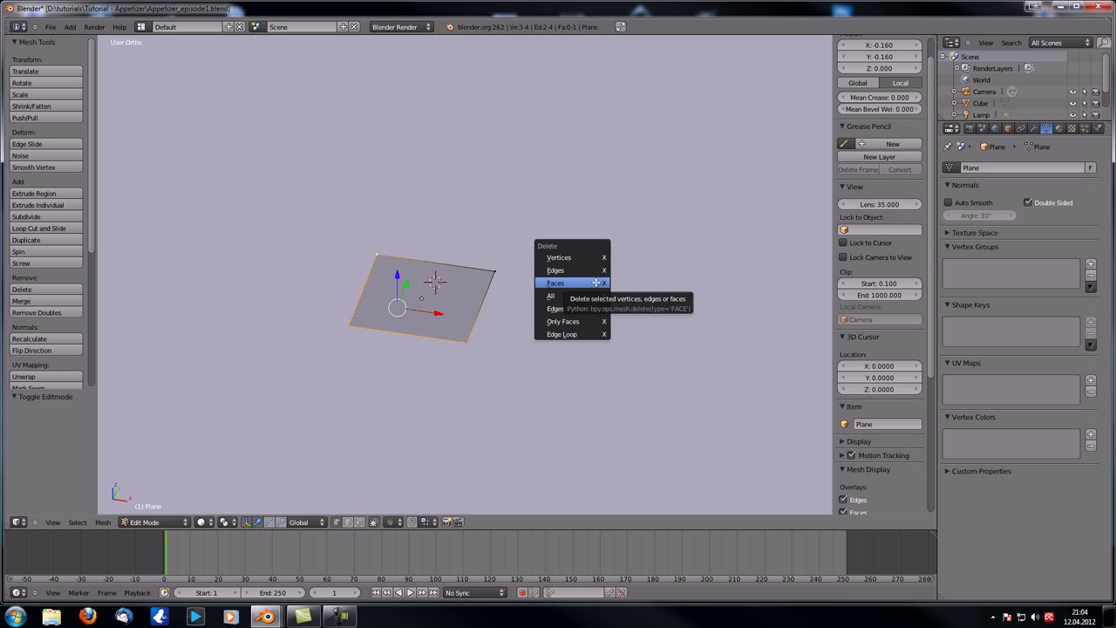
key("Up")
key("Up")
key("Return")
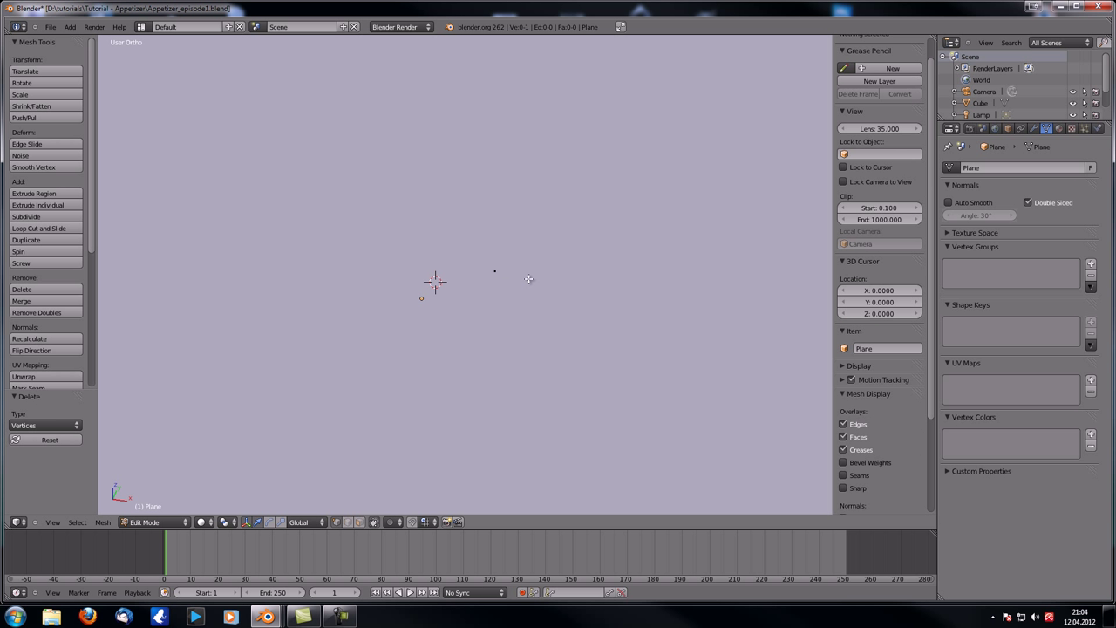
In object mode, snap the 3D cursor to the plane object's origin, and select the remaining vertex in edit mode
middle_click_drag(527, 294, 476, 286)
key("shift+s")
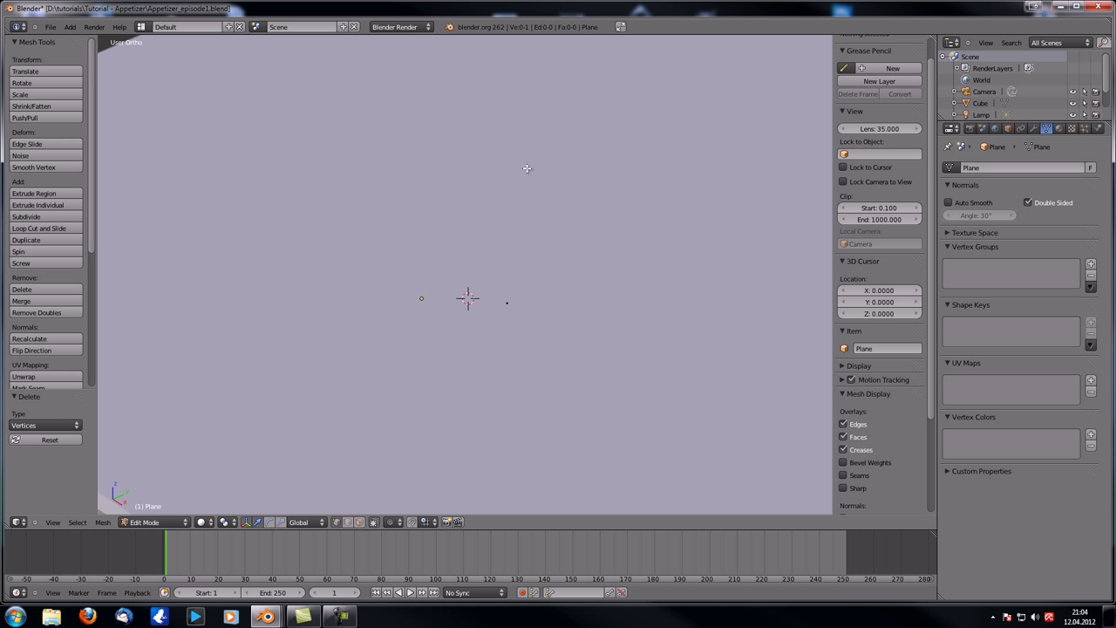
key("Tab")
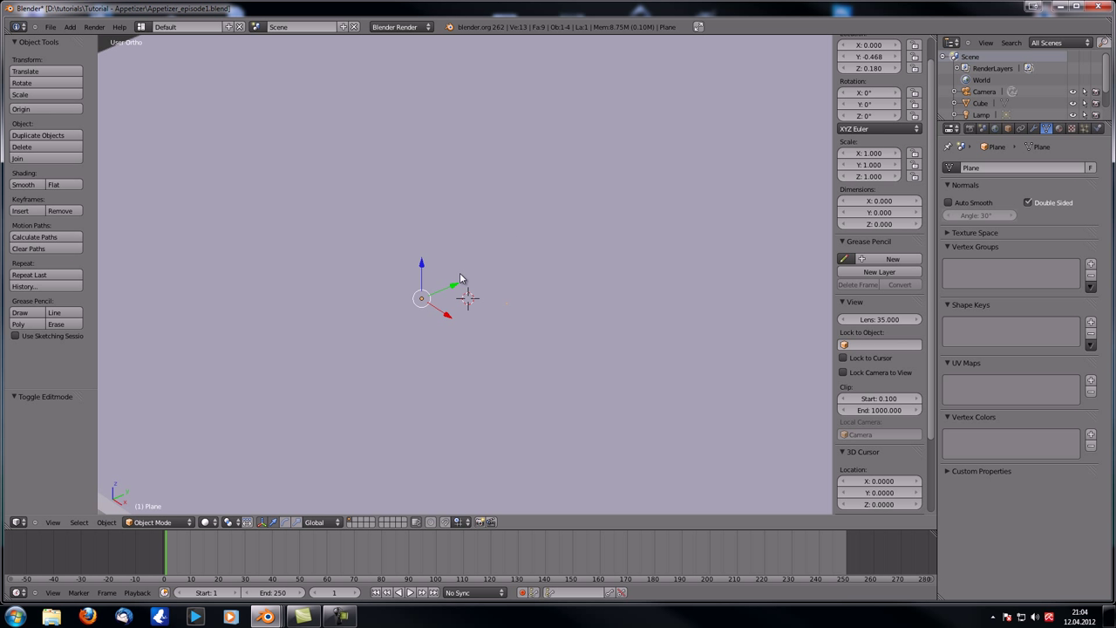
key("shift+s")
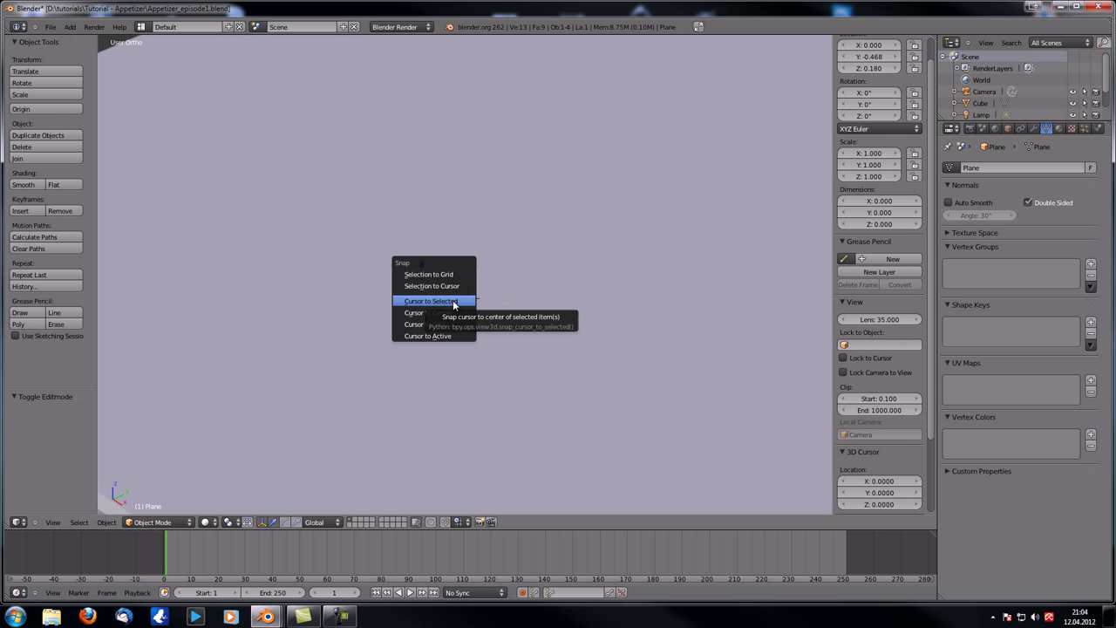
left_click(457, 302)
key("Tab")
middle_click_drag(480, 322, 529, 301)
key("a")
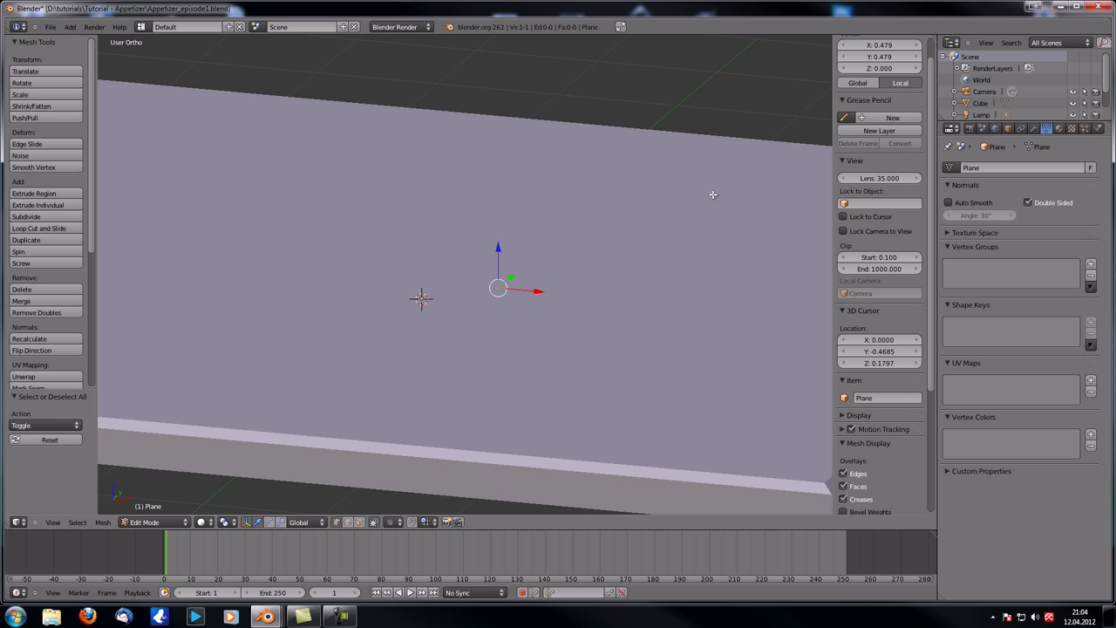
Try to scale the vertex to 0 along X about its own centre
key("s")
key("x")
key("0")
key("Return")
Set the pivot point to the 3D cursor and scale the vertex to 0 along X
key("period")
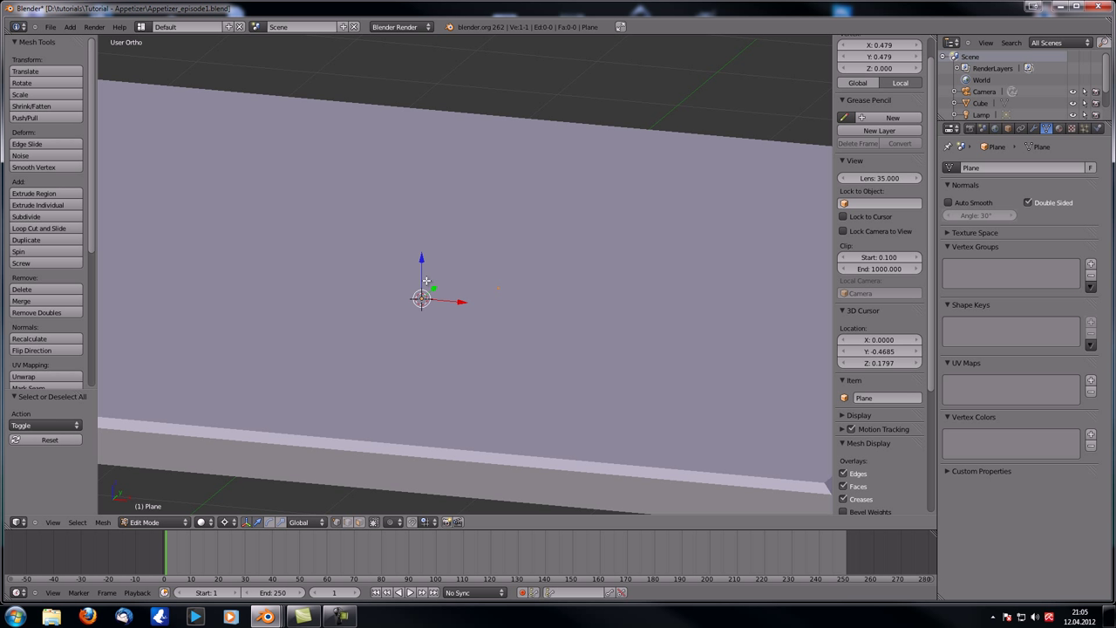
type("sx0")
key("Return")
Return to object mode, select the slab, camera and lamp together, and hide them
middle_click_drag(345, 340, 259, 356)
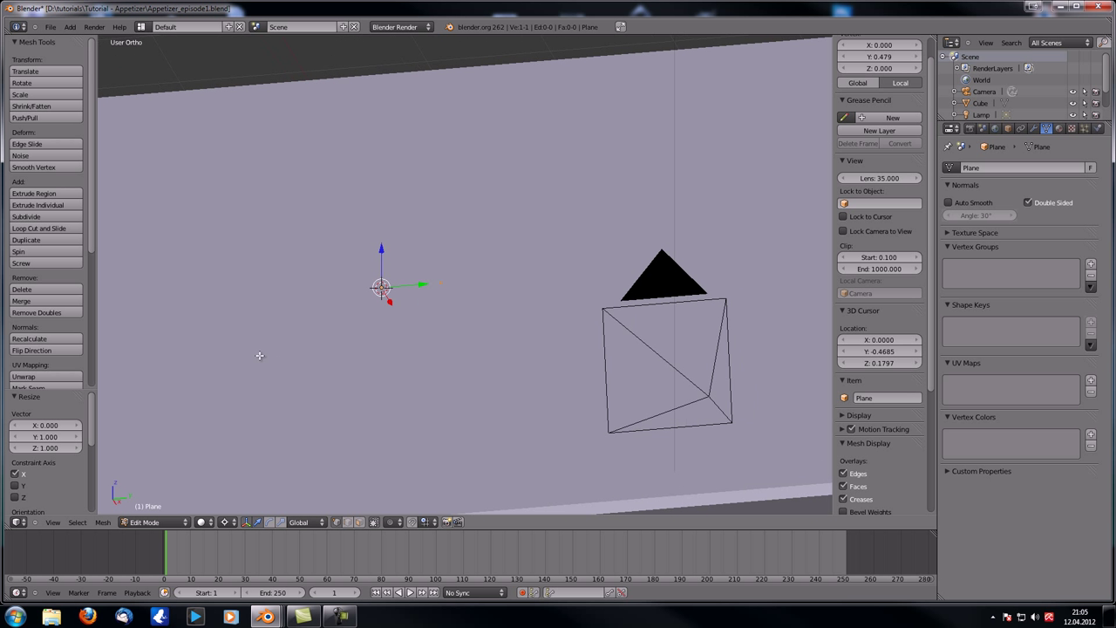
scroll(375, 346, "down", 2)
key("Tab")
middle_click_drag(372, 345, 566, 303)
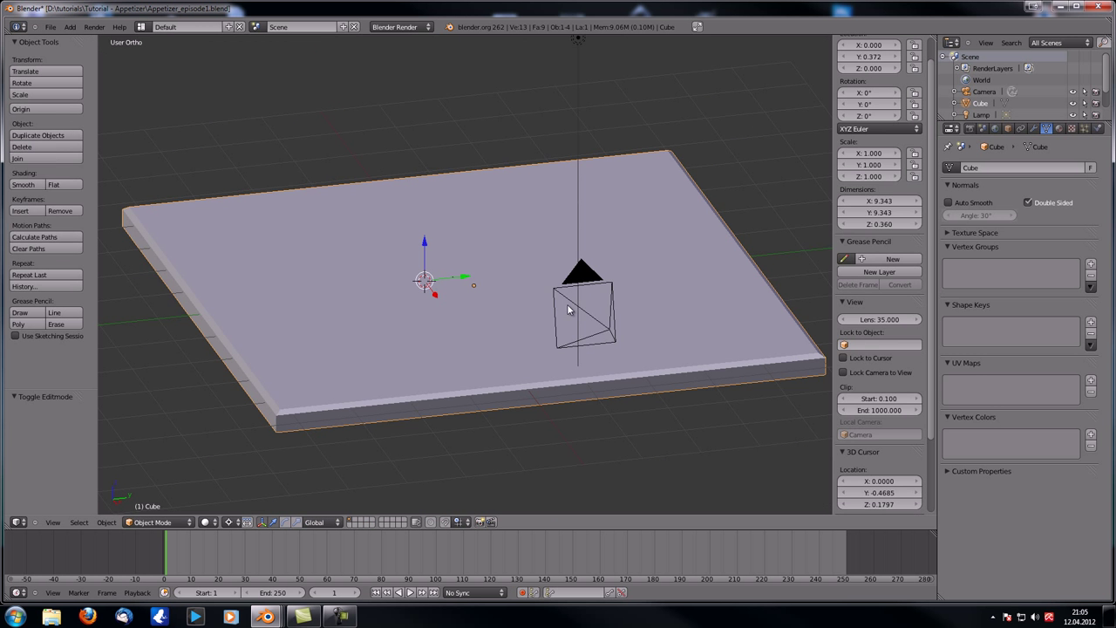
right_click(587, 272, "shift")
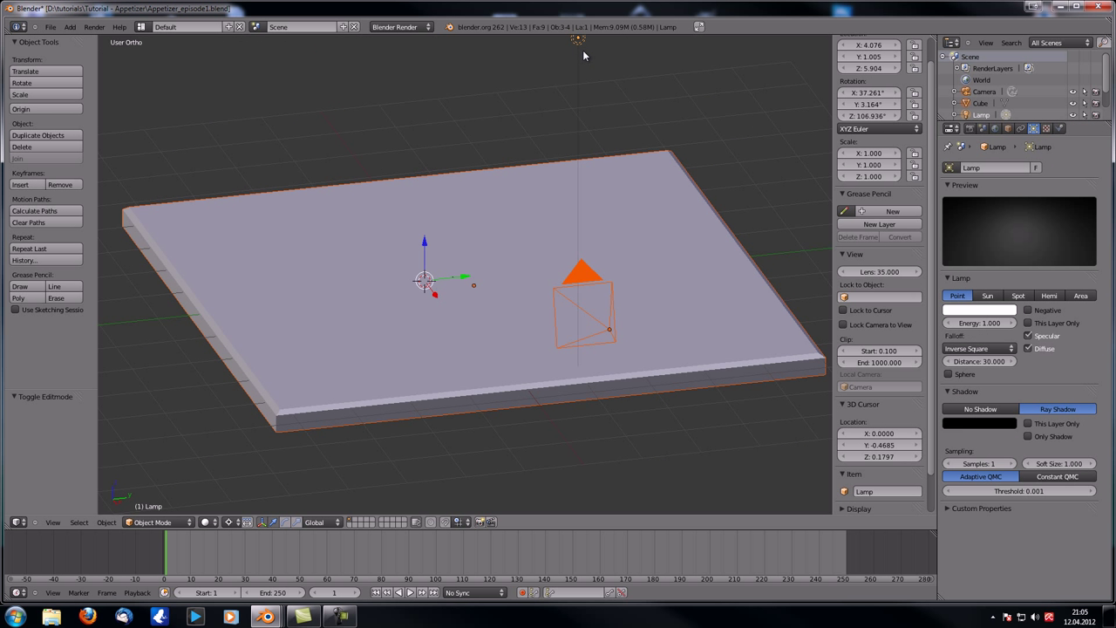
key("h")
Select the single-vertex plane object and open it in edit mode in the right side view
scroll(481, 271, "up", 3)
middle_click_drag(400, 276, 293, 304)
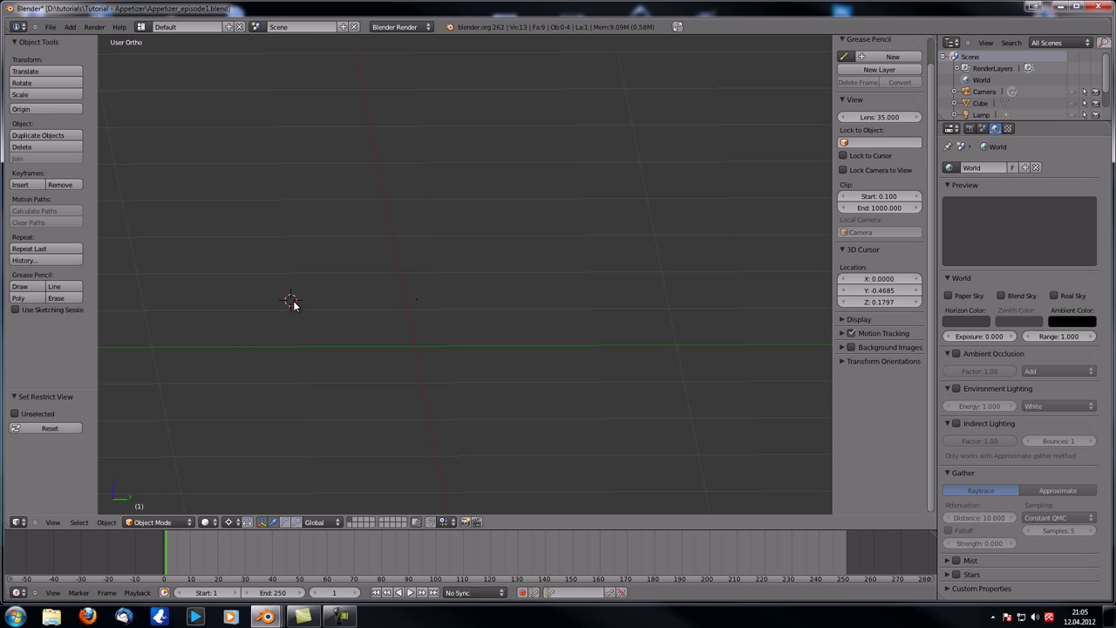
right_click(420, 300)
key("Tab")
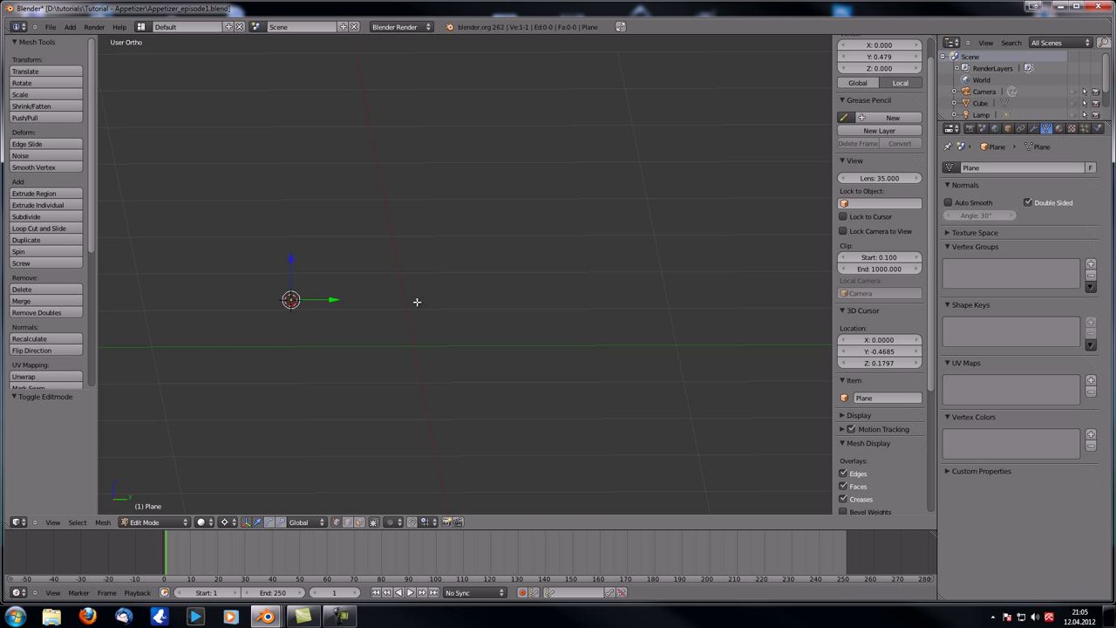
key("KP_3")
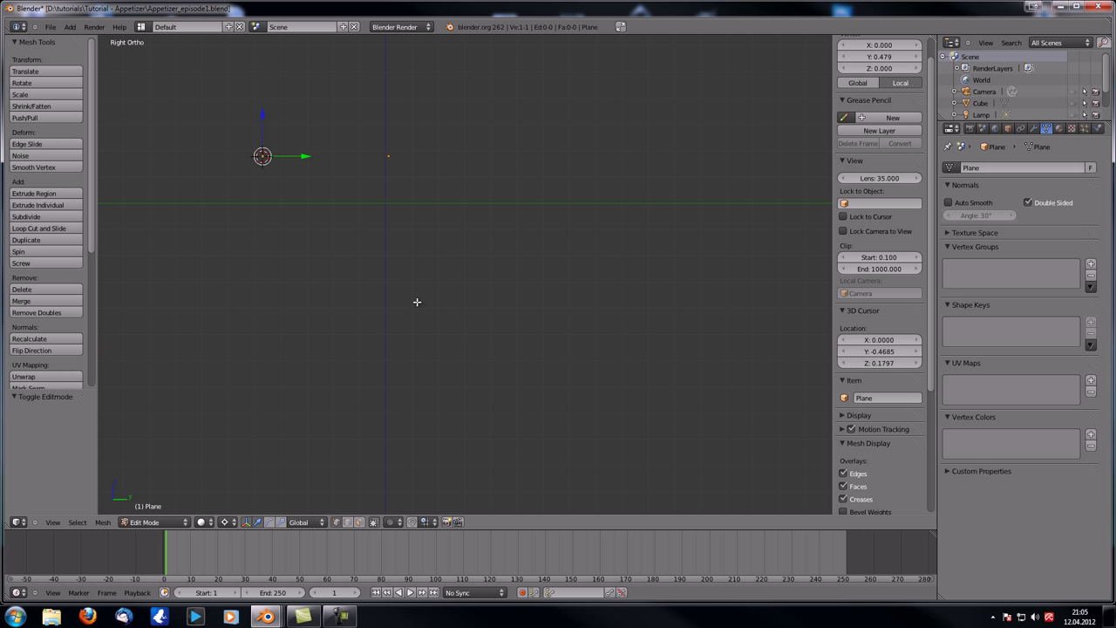
Outline the underside of the glass foot by extruding three short segments from the outer vertex inward to the 3D cursor's axis
middle_click_drag(417, 302, 467, 355, "shift")
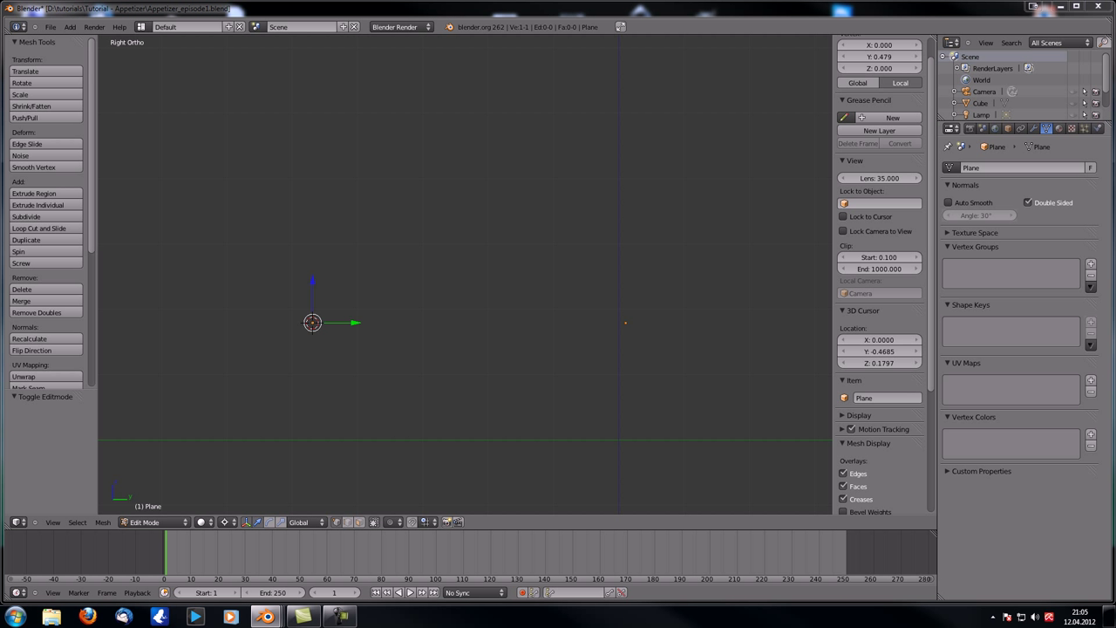
middle_click_drag(489, 334, 503, 331, "shift")
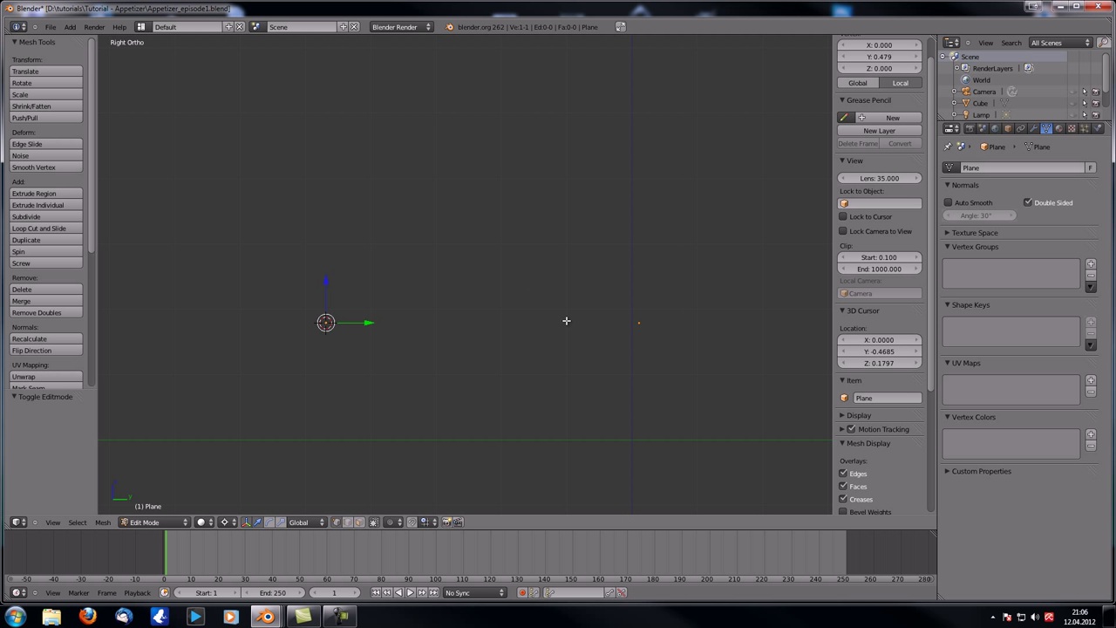
scroll(550, 217, "down", 3)
middle_click_drag(529, 218, 527, 291, "shift")
left_click(562, 375, "ctrl")
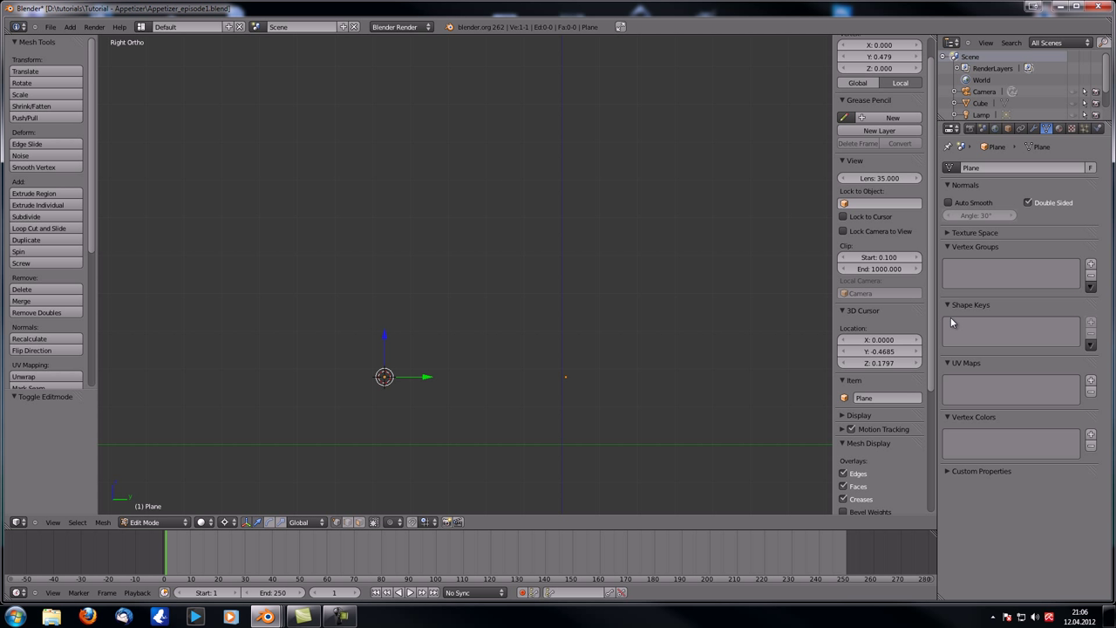
middle_click_drag(448, 316, 502, 292, "shift")
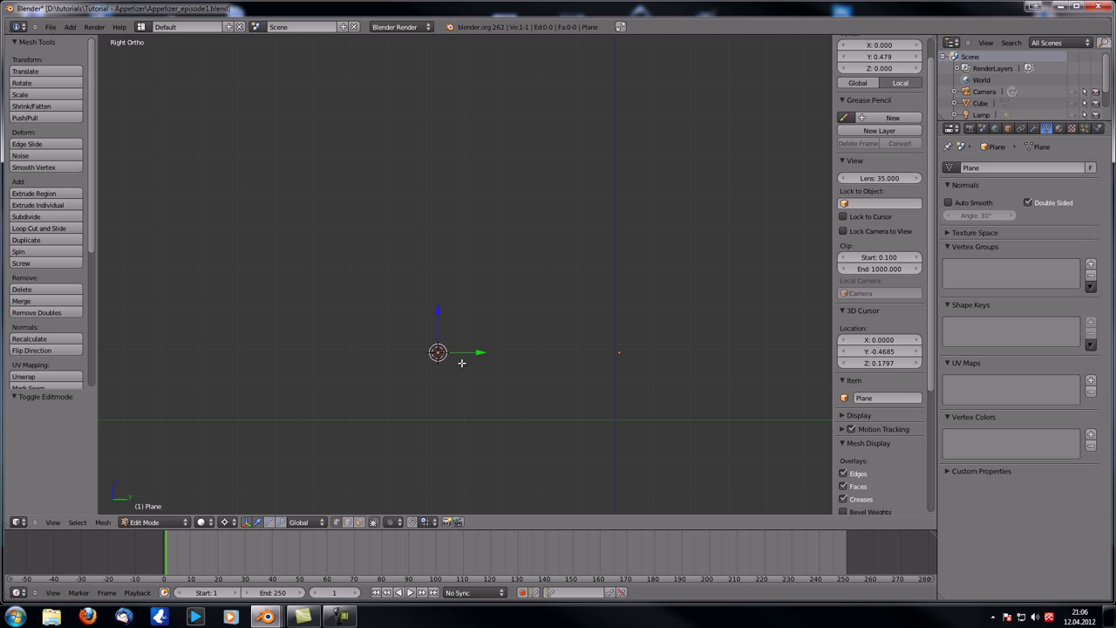
scroll(575, 346, "up", 1)
scroll(584, 345, "up", 1)
key("e")
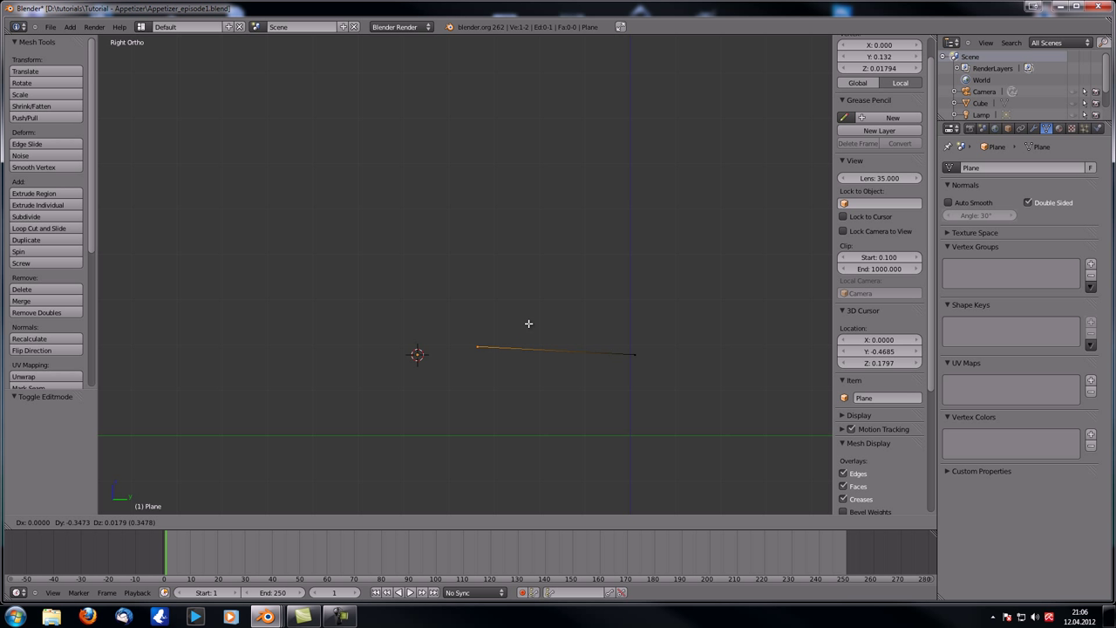
left_click(524, 321)
key("e")
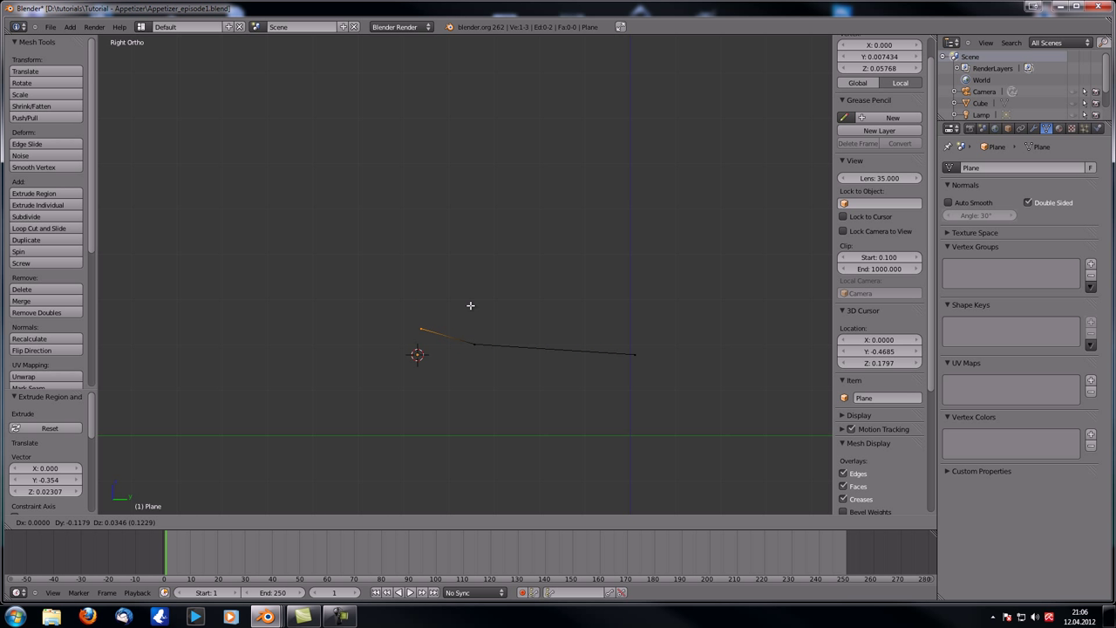
left_click(482, 308)
key("e")
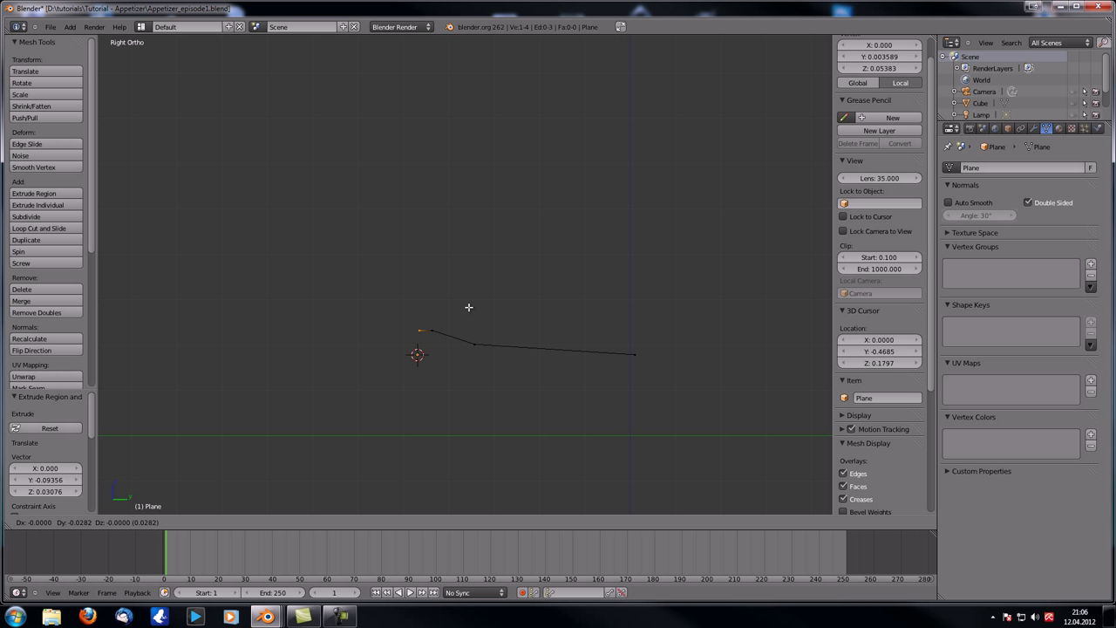
left_click(468, 307)
From the foot's outer vertex, extrude a short vertical edge and three segments curving inward and up to form the foot's upper surface
right_click(636, 354)
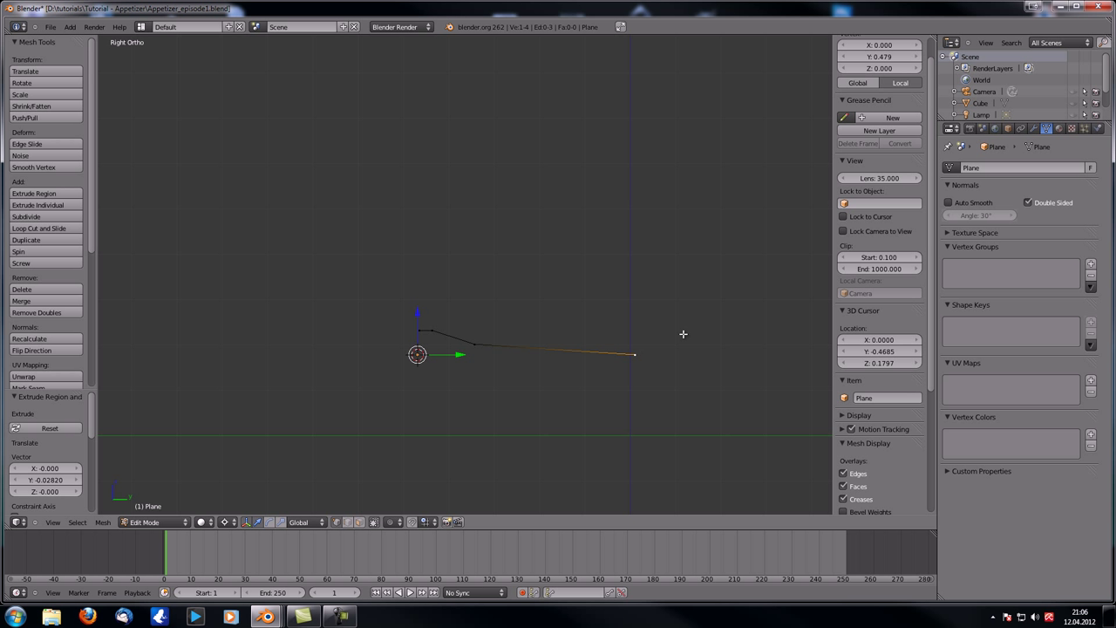
key("e")
left_click(646, 273)
key("e")
left_click(540, 244)
key("e")
left_click(495, 218)
key("e")
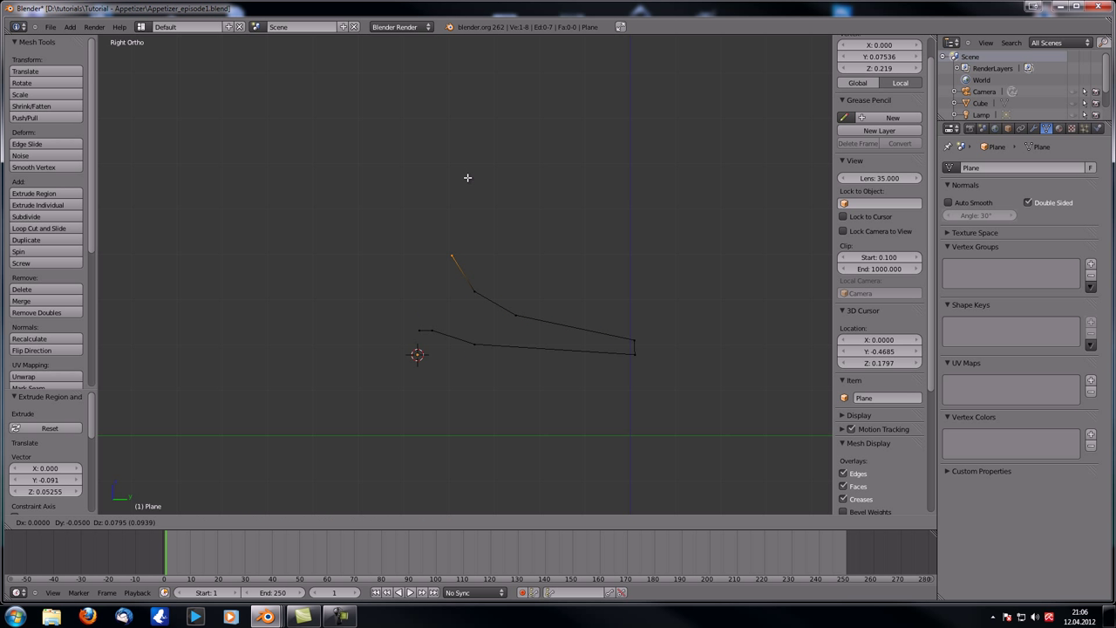
left_click(463, 172)
Extrude the profile upward in two nearly vertical segments, each about 0.3 units high, to form the stem
middle_click_drag(493, 164, 543, 273, "shift")
scroll(539, 244, "down", 3)
middle_click_drag(536, 221, 536, 304, "shift")
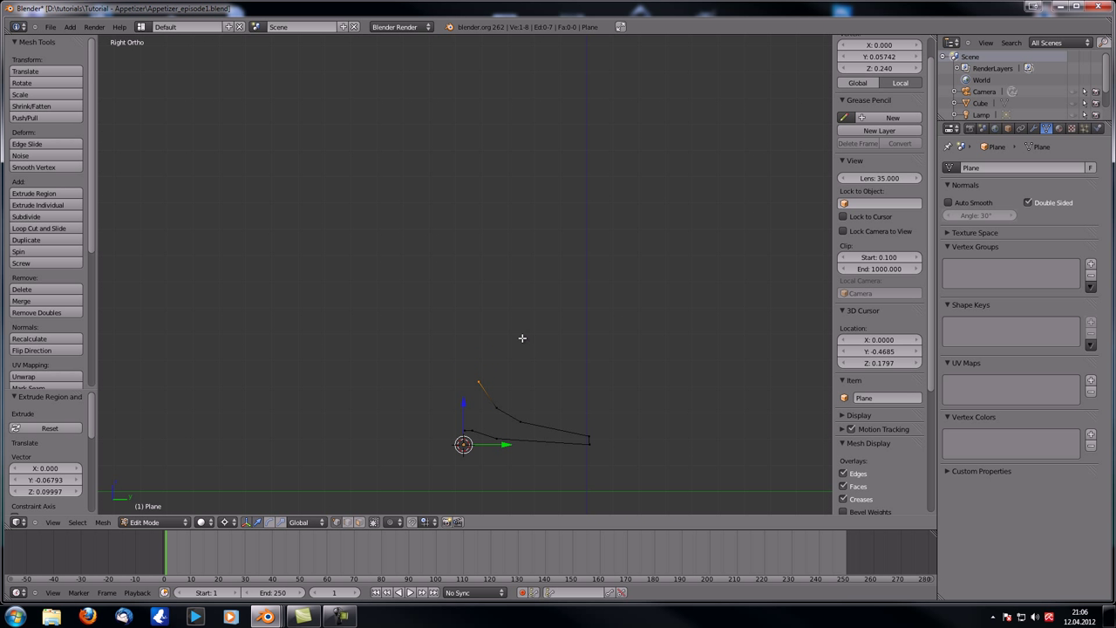
key("e")
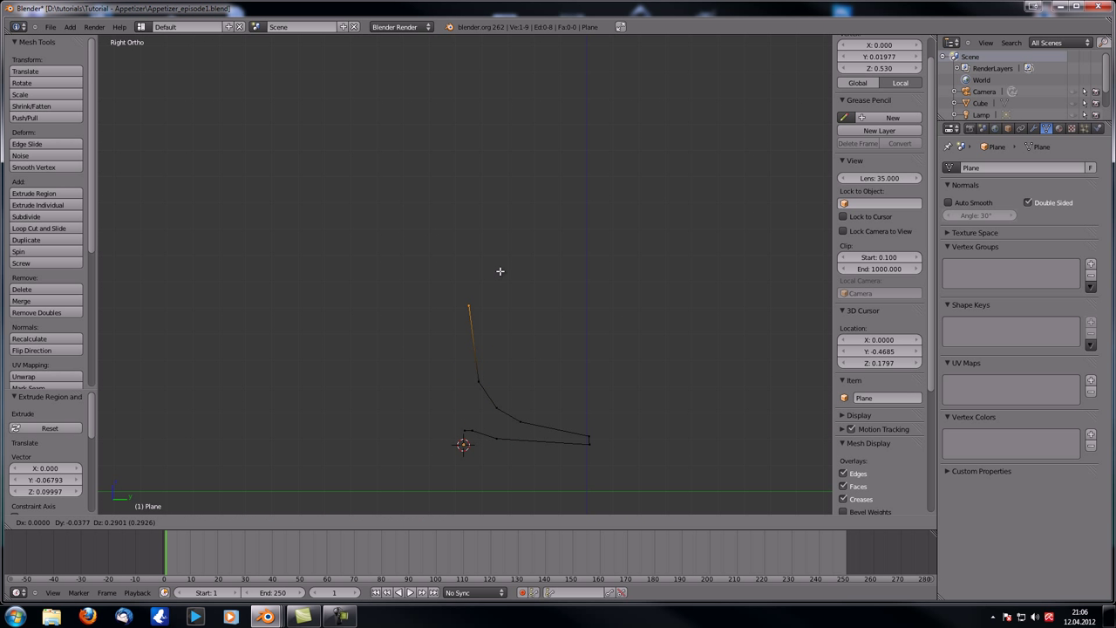
left_click(500, 268)
key("e")
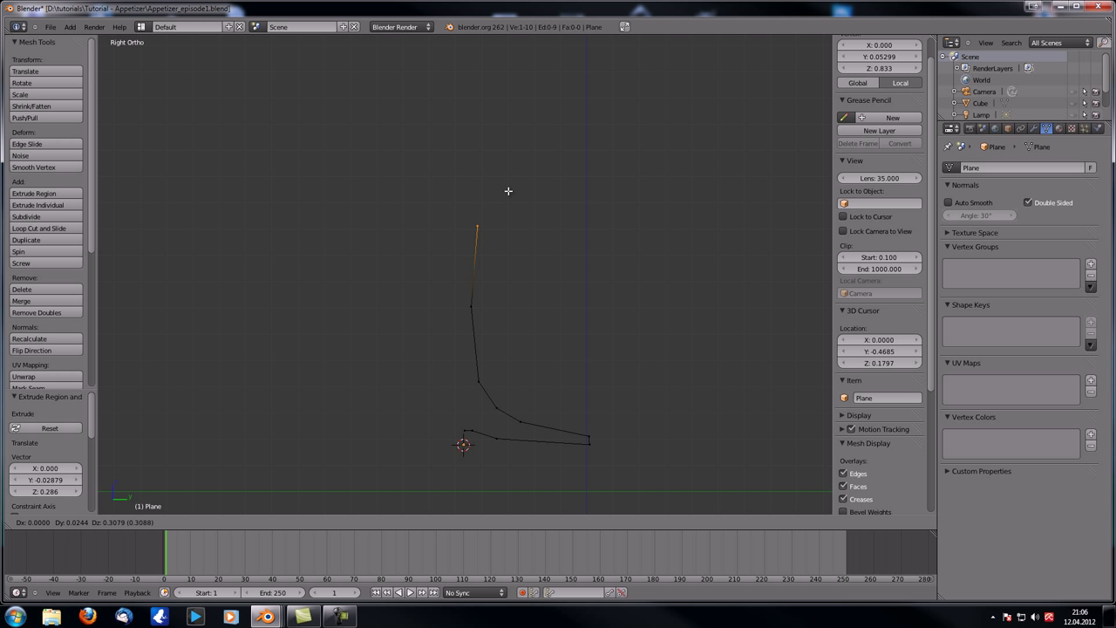
left_click(508, 192)
Extrude four segments outward and up from the stem's upper end to outline the underside of the bowl
middle_click_drag(511, 195, 465, 264, "shift")
key("e")
left_click(462, 238)
key("e")
left_click(533, 225)
middle_click_drag(534, 225, 474, 274, "shift")
key("e")
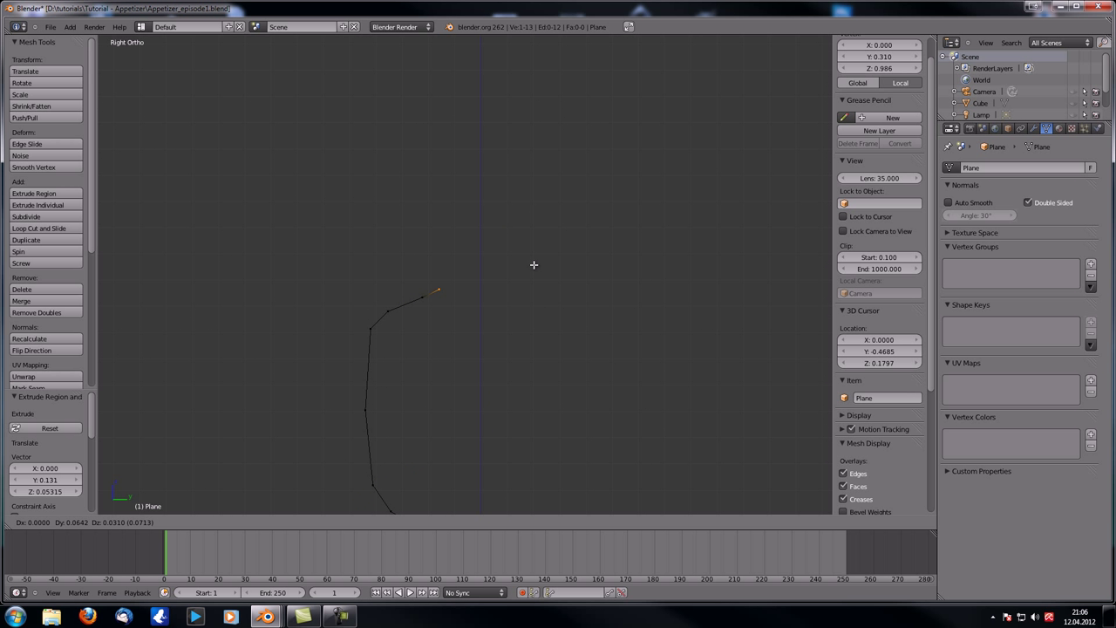
left_click(553, 262)
key("e")
left_click(598, 234)
Select the last two profile vertices and move them about 0.126 units outward along Y
middle_click_drag(565, 258, 558, 179, "shift")
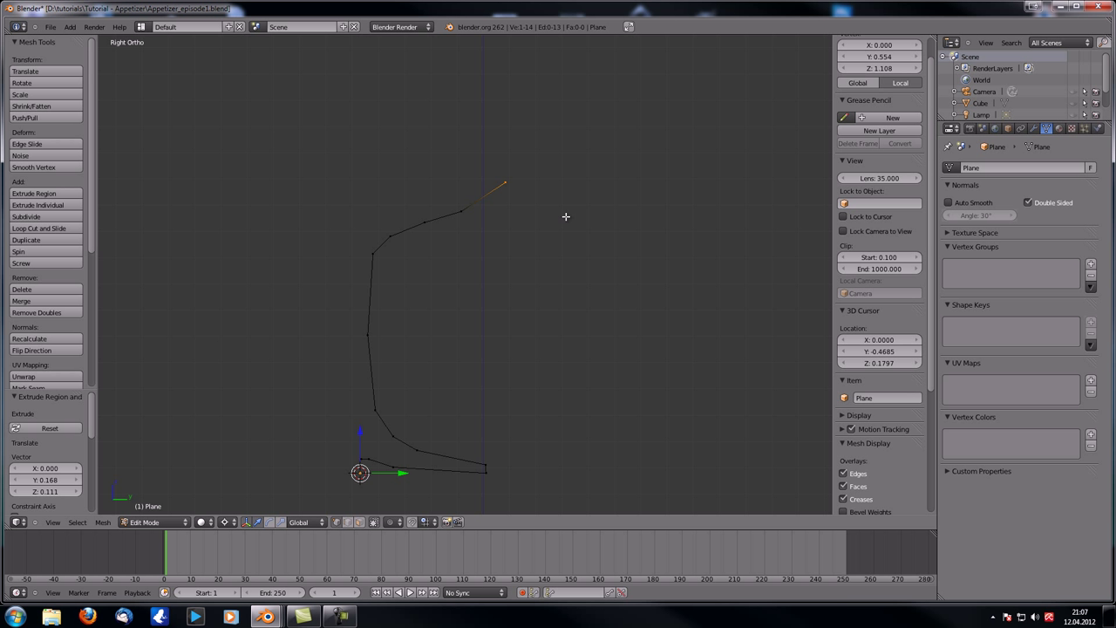
right_click(463, 212, "shift")
left_click_drag(400, 475, 432, 477)
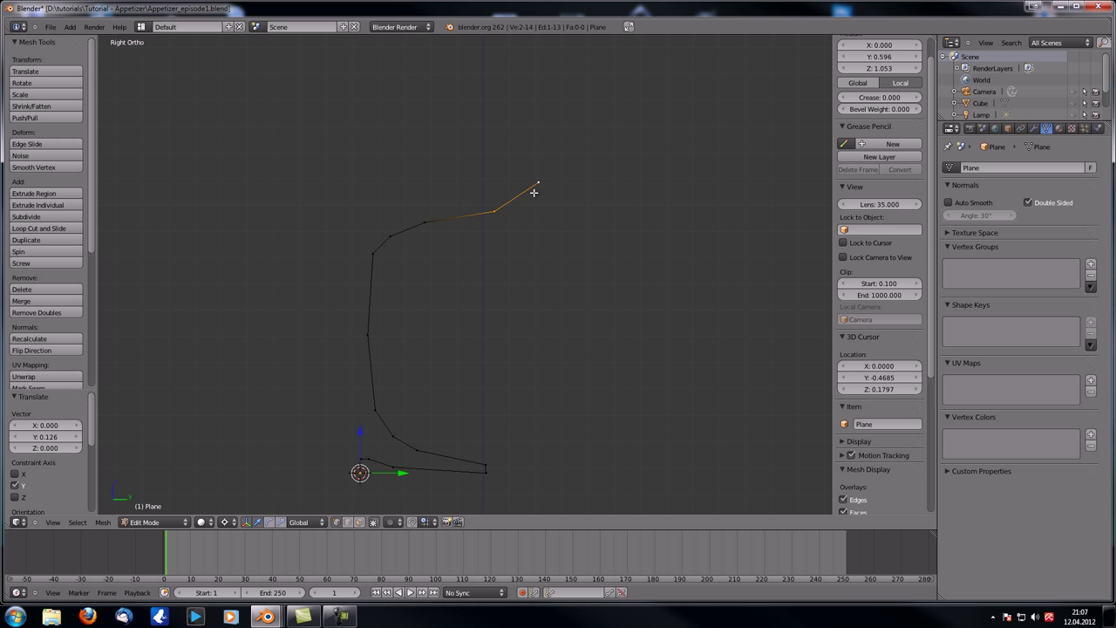
Extrude four segments upward from the end vertex, bulging outward and then narrowing toward the rim, to form the bowl's side
right_click(537, 184)
key("e")
left_click(642, 245)
key("e")
left_click(637, 181)
middle_click_drag(635, 180, 649, 332, "shift")
key("e")
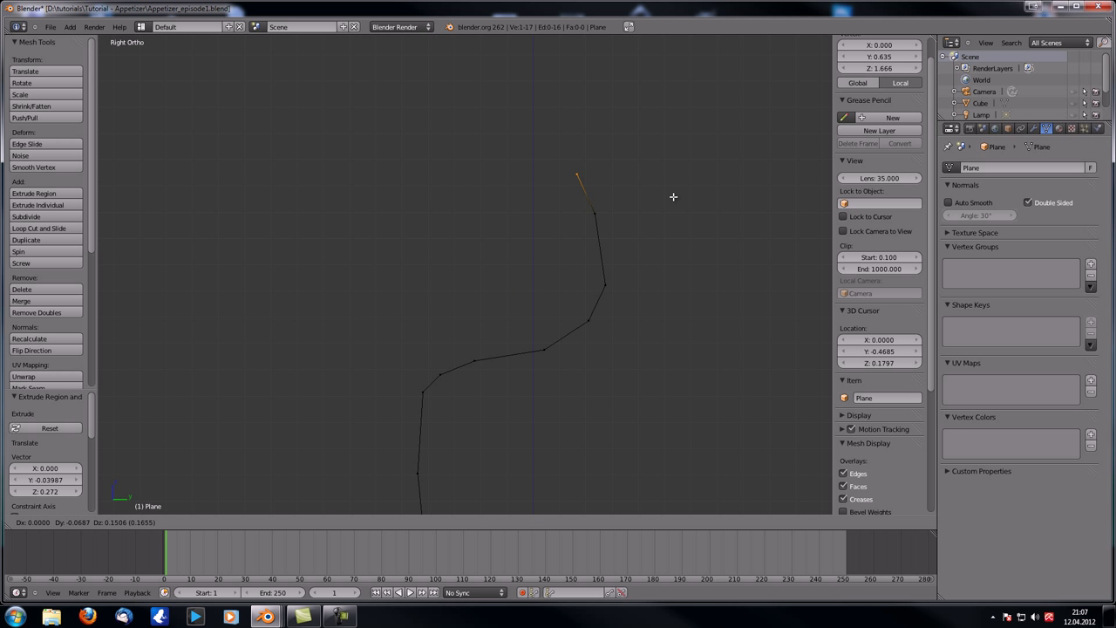
left_click(667, 171)
key("e")
left_click(650, 140)
Switch to the top view, select the whole profile and Spin it around the 3D cursor
scroll(651, 140, "down", 4)
middle_click_drag(500, 409, 501, 371, "shift")
scroll(495, 321, "up", 2)
middle_click_drag(498, 317, 458, 321, "shift")
scroll(496, 273, "down", 3)
key("KP_7")
middle_click_drag(691, 312, 480, 272, "shift")
scroll(641, 272, "up", 4)
scroll(642, 271, "up", 3)
middle_click_drag(637, 254, 340, 256, "shift")
scroll(563, 326, "down", 1)
middle_click_drag(572, 310, 514, 324, "shift")
scroll(540, 296, "up", 1)
key("a")
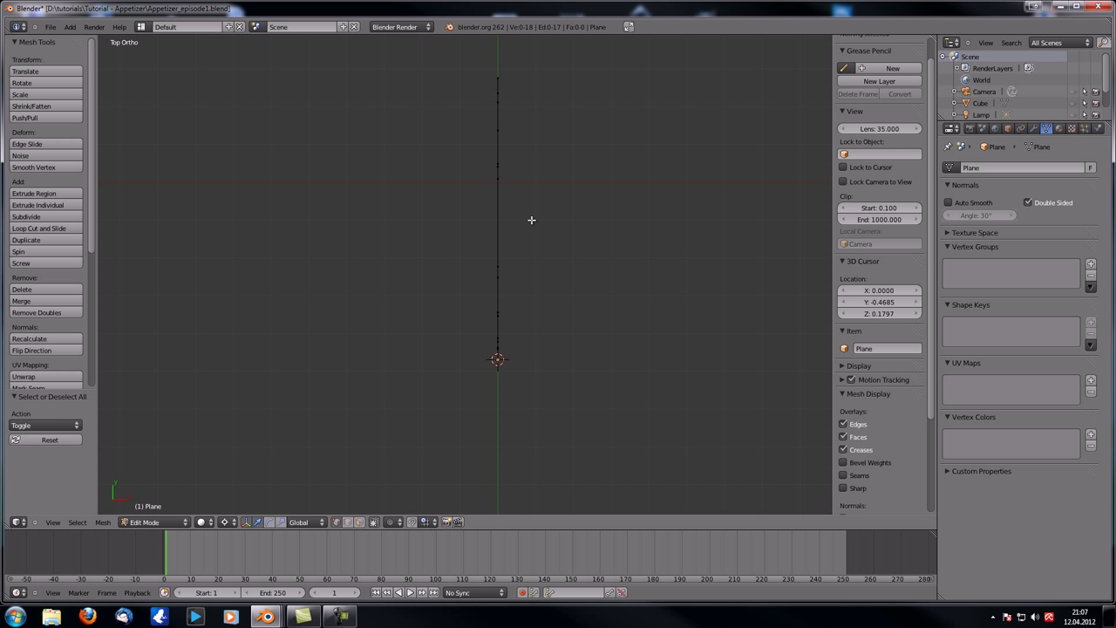
key("a")
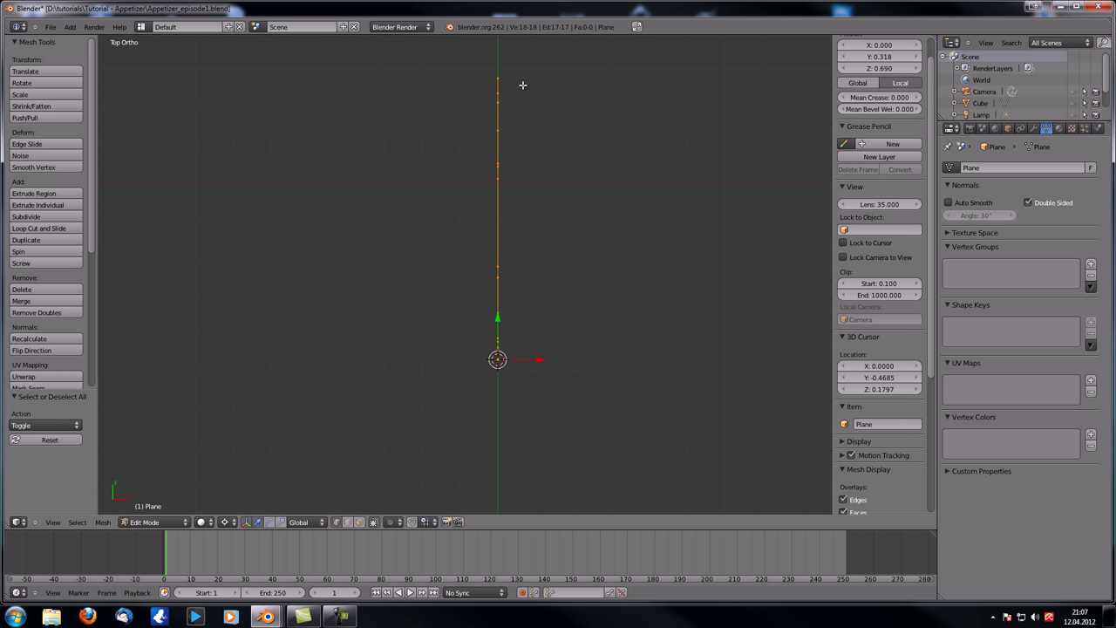
middle_click_drag(415, 226, 396, 210, "shift")
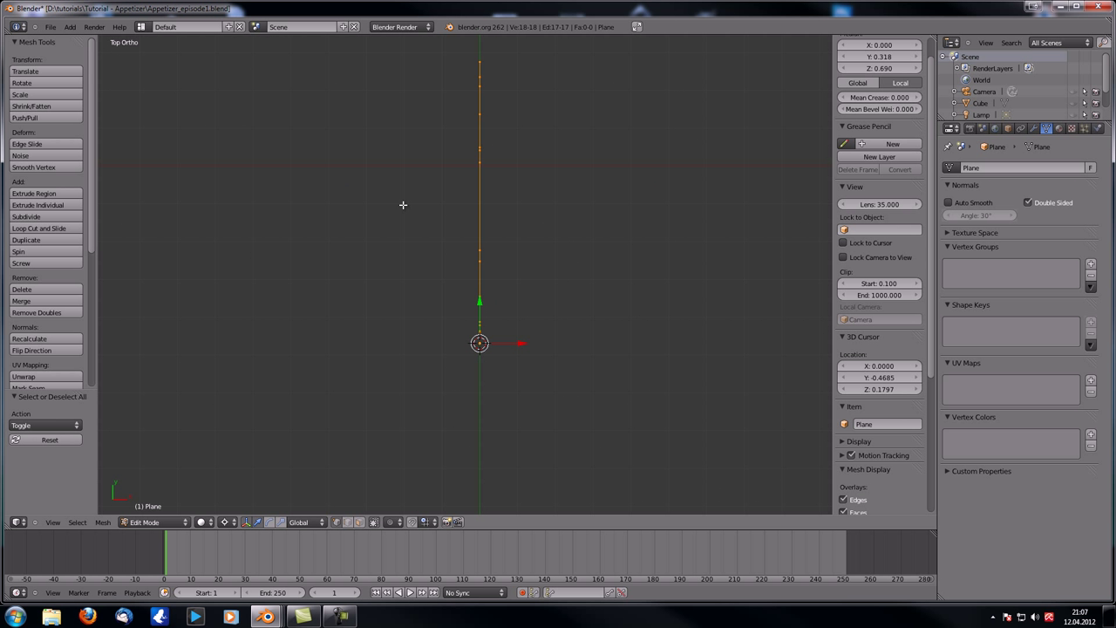
left_click(19, 252)
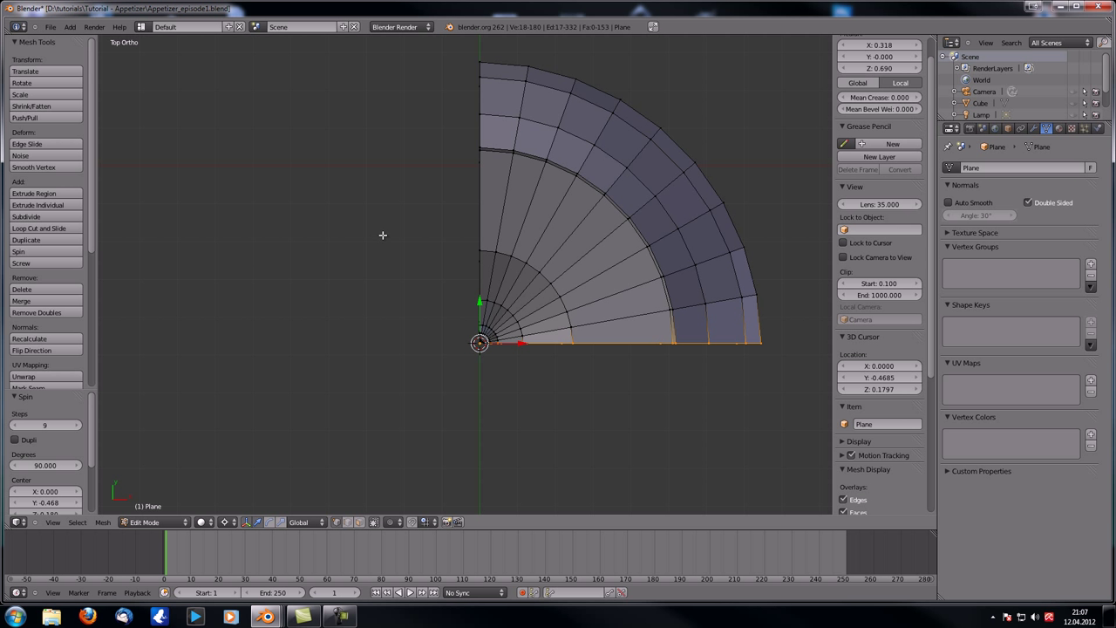
Set the spin to 36 steps and 360 degrees to close the glass into a full revolution
middle_click_drag(453, 319, 451, 241)
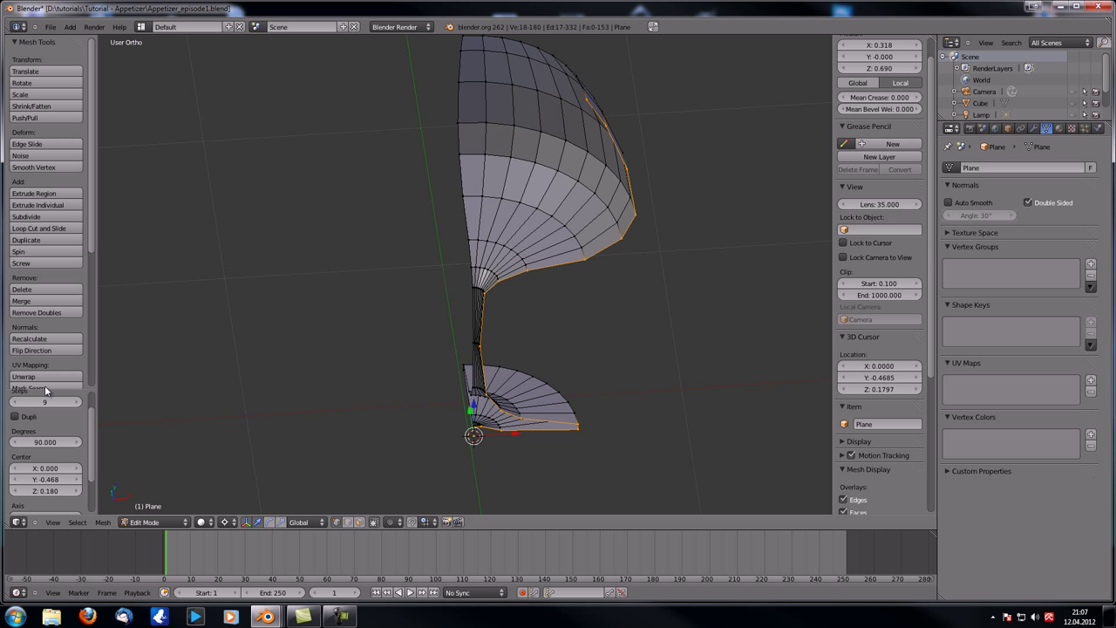
left_click_drag(50, 391, 53, 161)
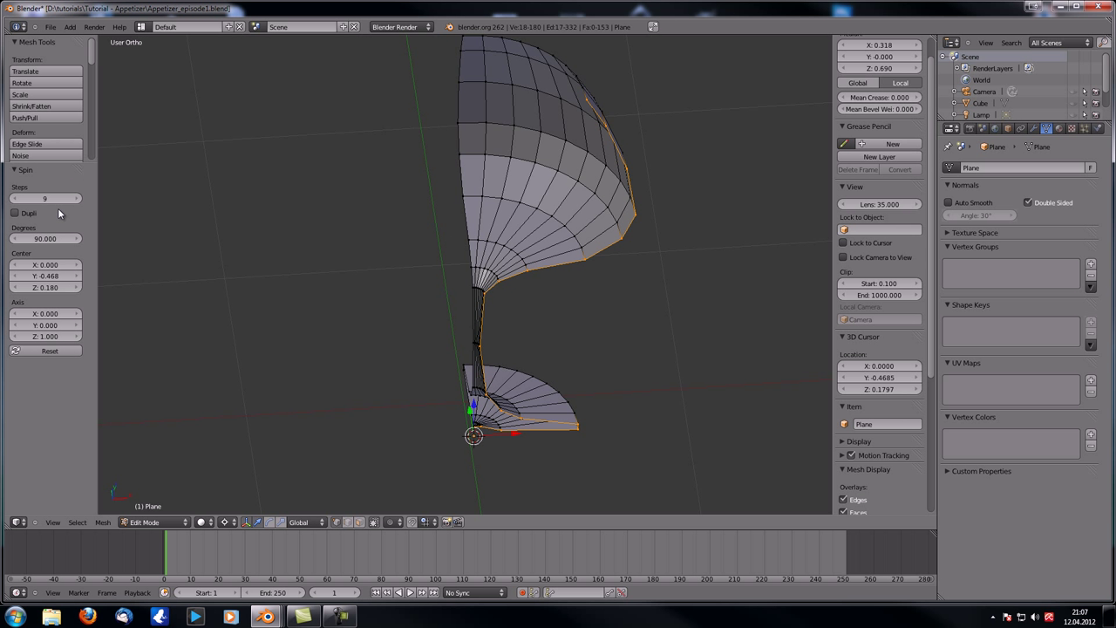
left_click(44, 200)
key("Return")
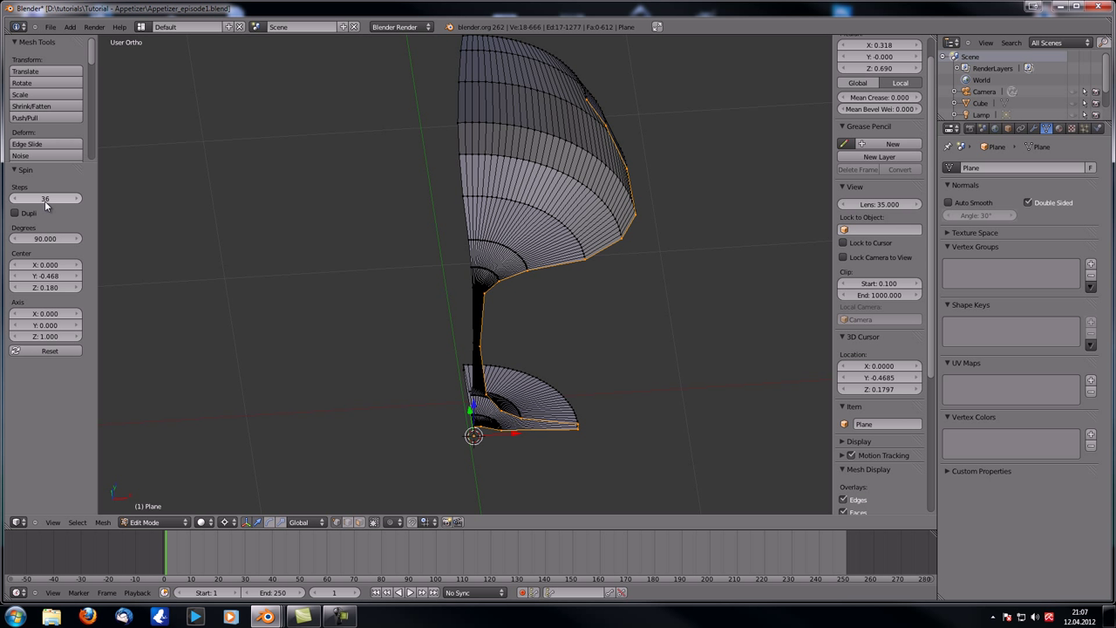
left_click(39, 238)
type("360")
key("Return")
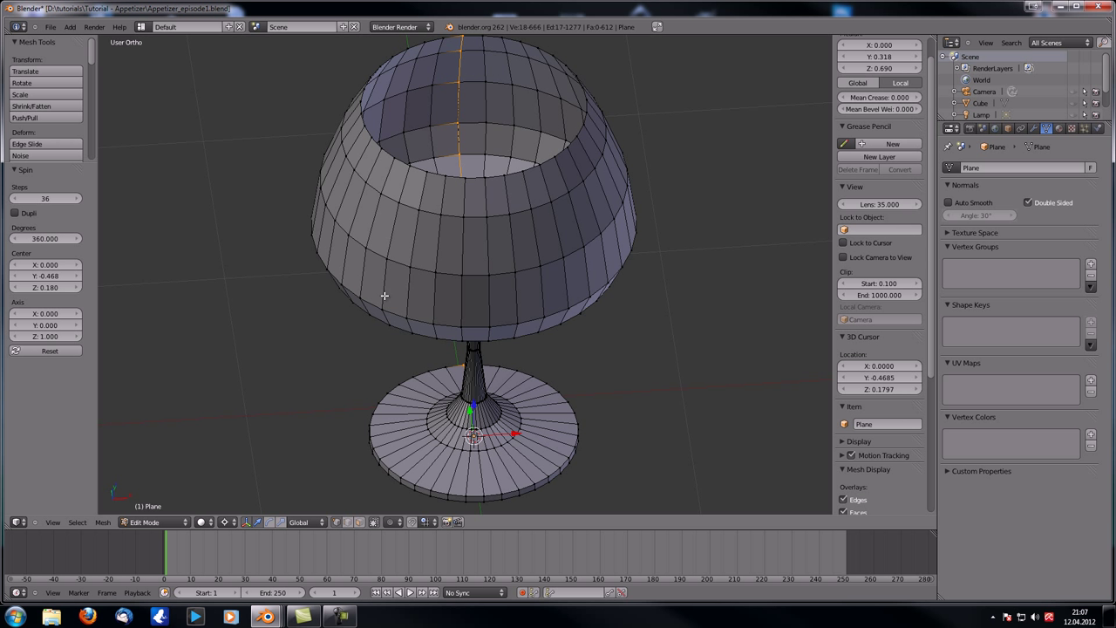
Select the entire glass mesh and remove its doubled vertices
middle_click_drag(261, 317, 603, 247)
middle_click_drag(445, 277, 476, 285)
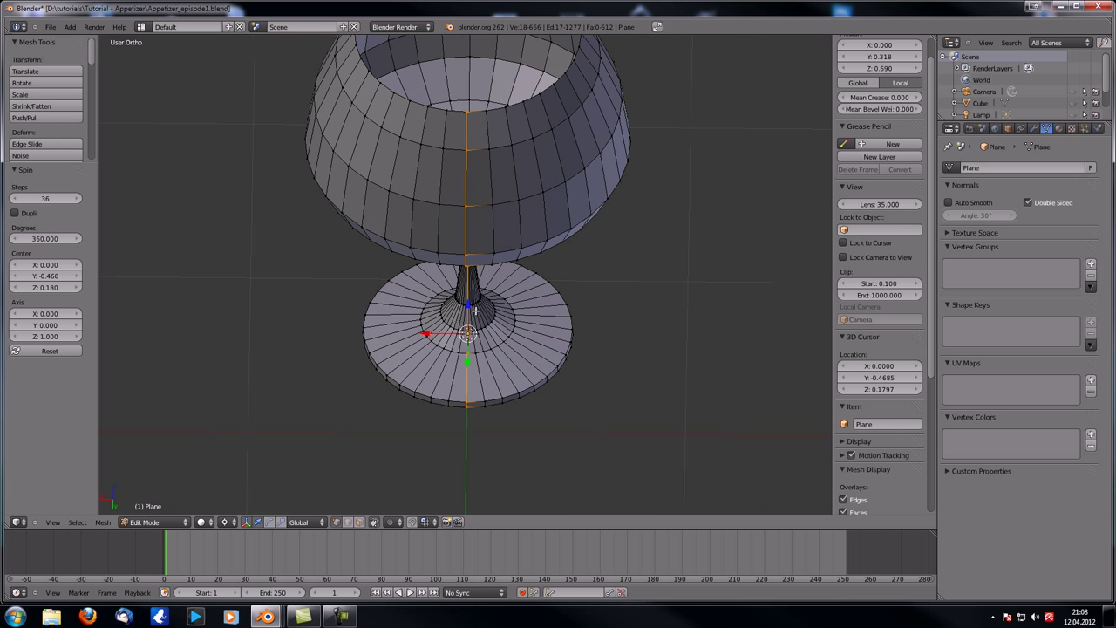
middle_click_drag(264, 217, 378, 242)
scroll(306, 233, "down", 2)
key("a")
scroll(63, 155, "down", 8)
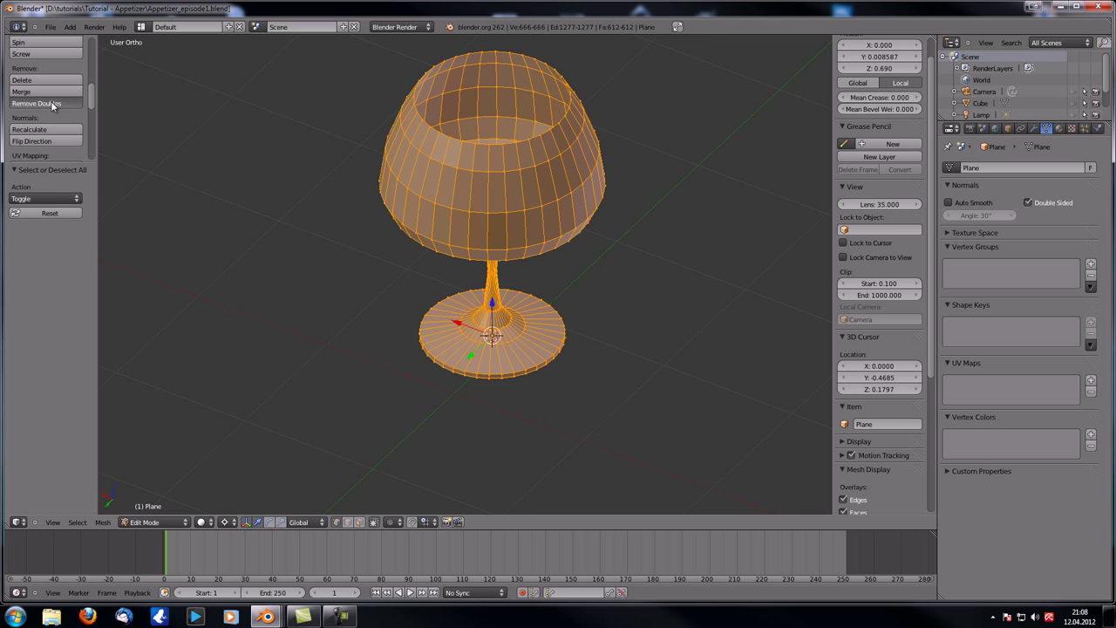
left_click(51, 105)
scroll(493, 201, "down", 1)
middle_click_drag(493, 201, 507, 187)
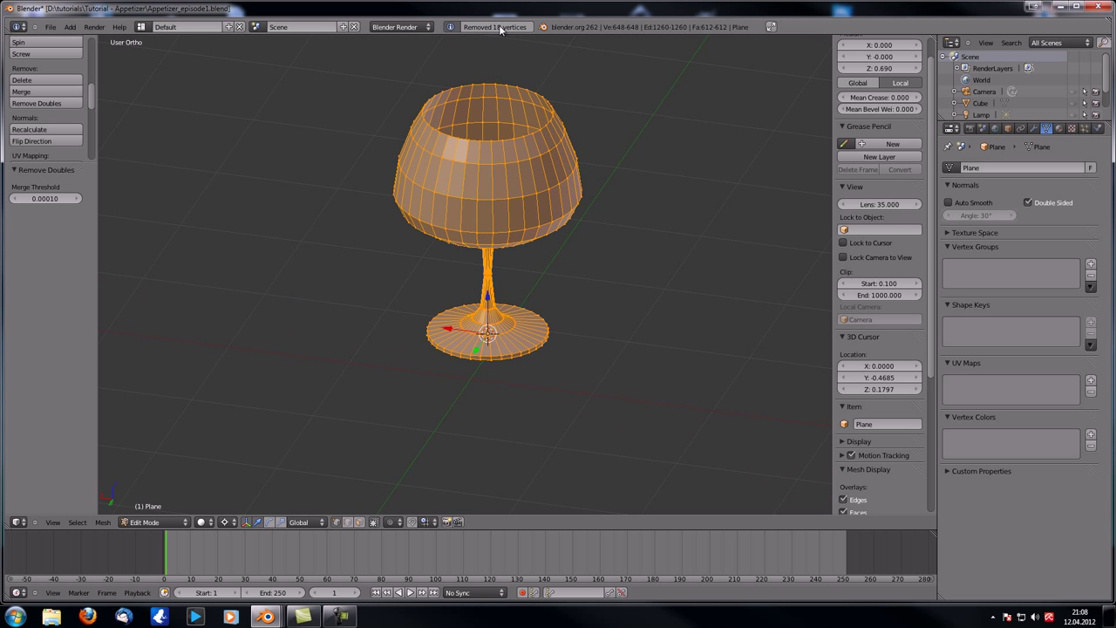
Examine the glass's shape from several angles in object mode, then return to edit mode
middle_click_drag(366, 146, 406, 143)
key("Tab")
middle_click_drag(434, 219, 458, 175)
scroll(463, 231, "up", 4)
scroll(468, 241, "down", 4)
mouse_move(458, 247)
middle_mouse_down()
mouse_move(464, 234)
mouse_move(486, 243)
mouse_move(478, 279)
middle_mouse_up()
key("Tab")
scroll(468, 248, "up", 2)
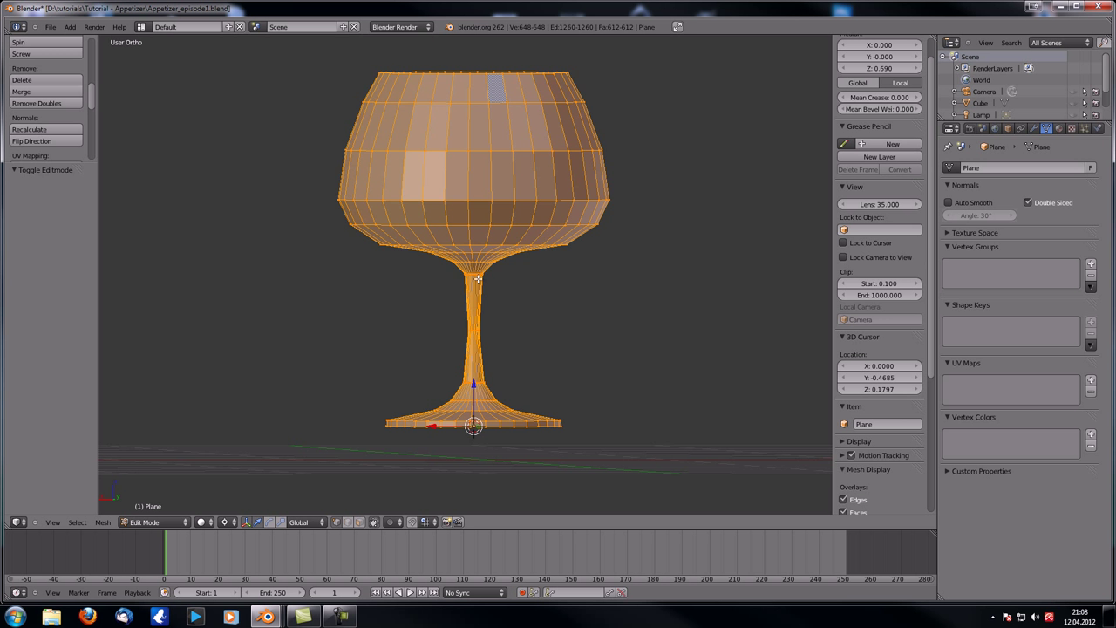
Deselect everything, switch to wireframe in the front view and circle-select the vertex ring at the middle of the stem
right_click(473, 330, "alt")
scroll(472, 330, "up", 3)
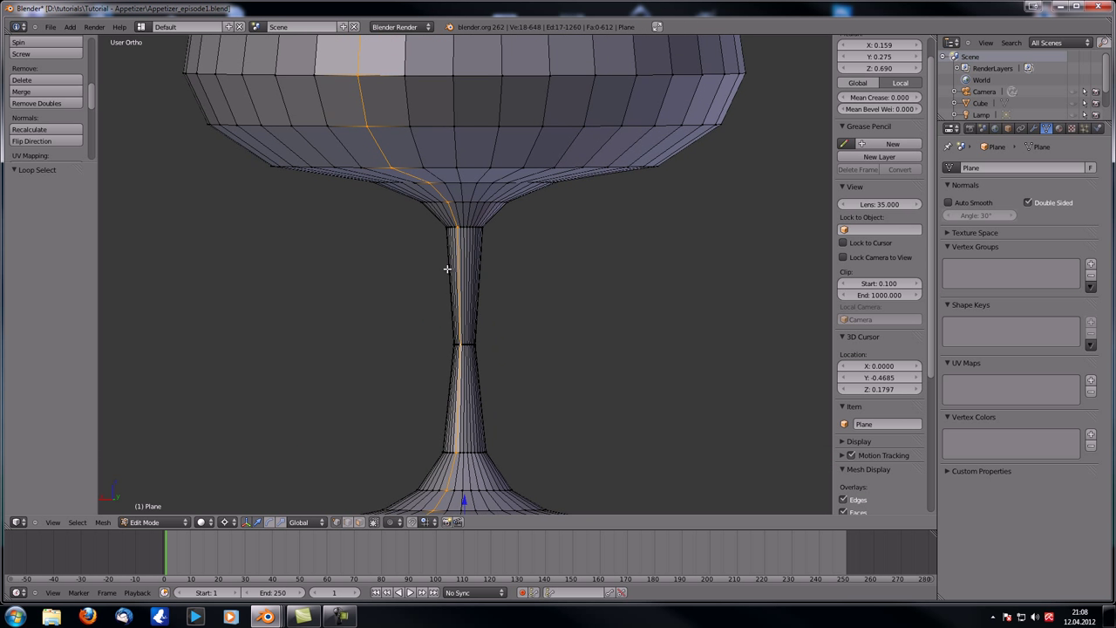
key("a")
key("z")
scroll(449, 279, "down", 5)
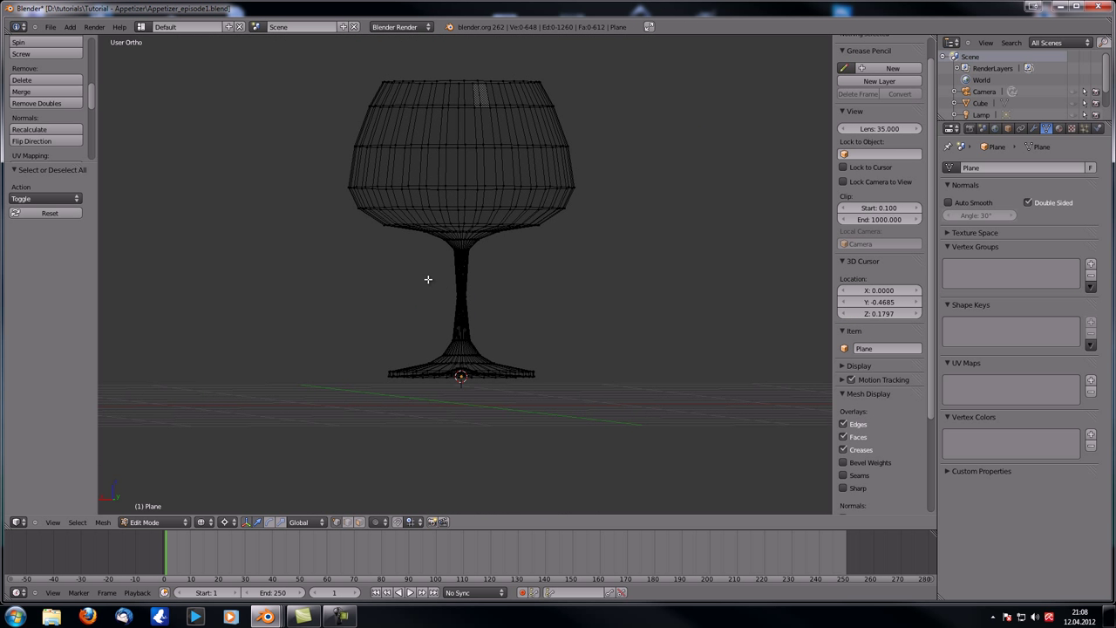
key("KP_1")
middle_click_drag(529, 315, 470, 321, "shift")
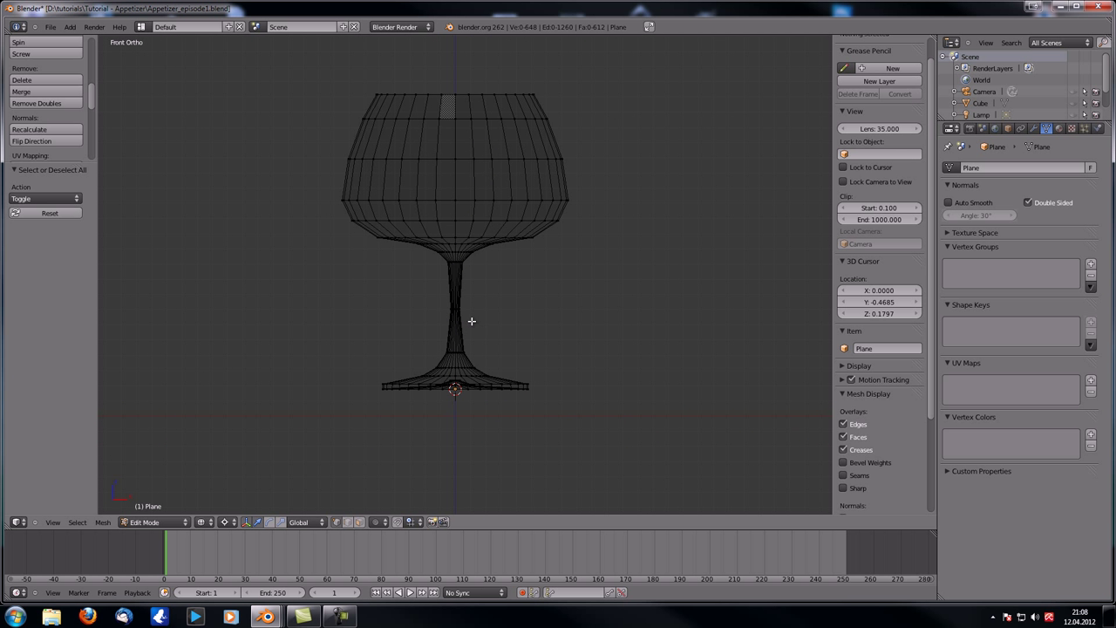
key("c")
left_click_drag(436, 311, 455, 316)
right_click(455, 317)
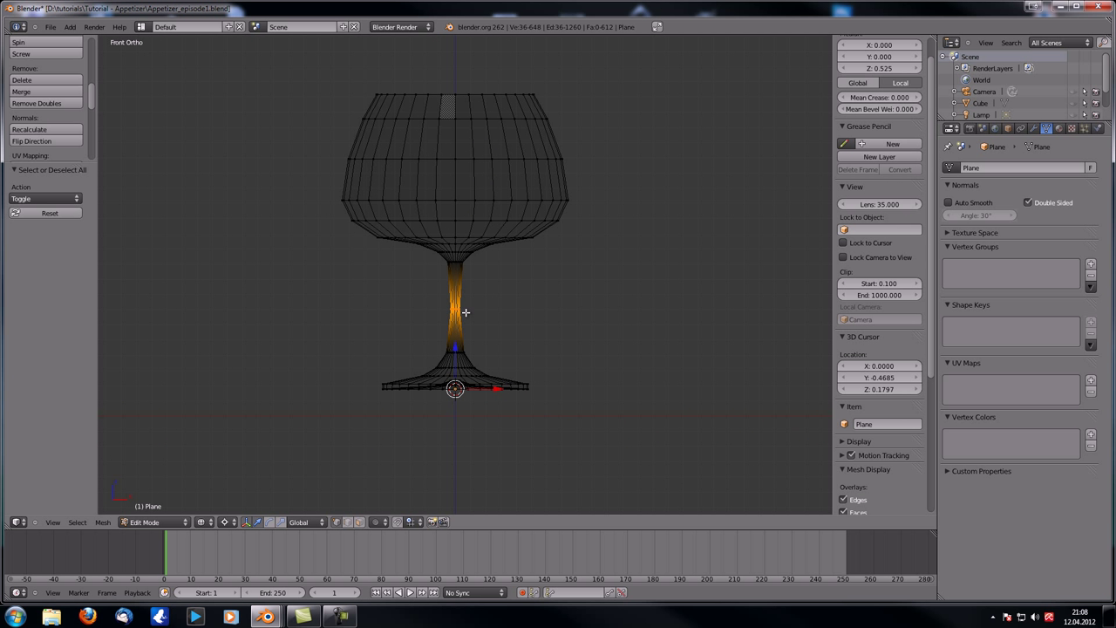
Set the pivot point to the median point and scale the stem's middle ring to about 1.19
key("s")
left_click(550, 301)
key("ctrl+comma")
key("s")
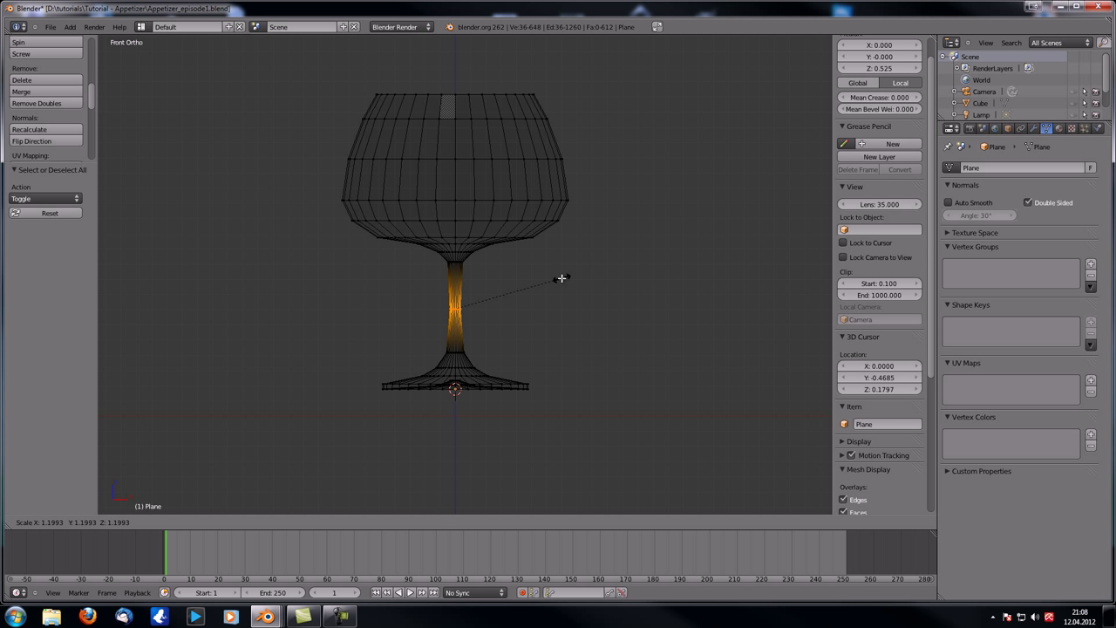
left_click(560, 278)
Box-select only the vertex rings where the stem meets the bowl and move them down about 0.04 units along Z
scroll(486, 261, "up", 2)
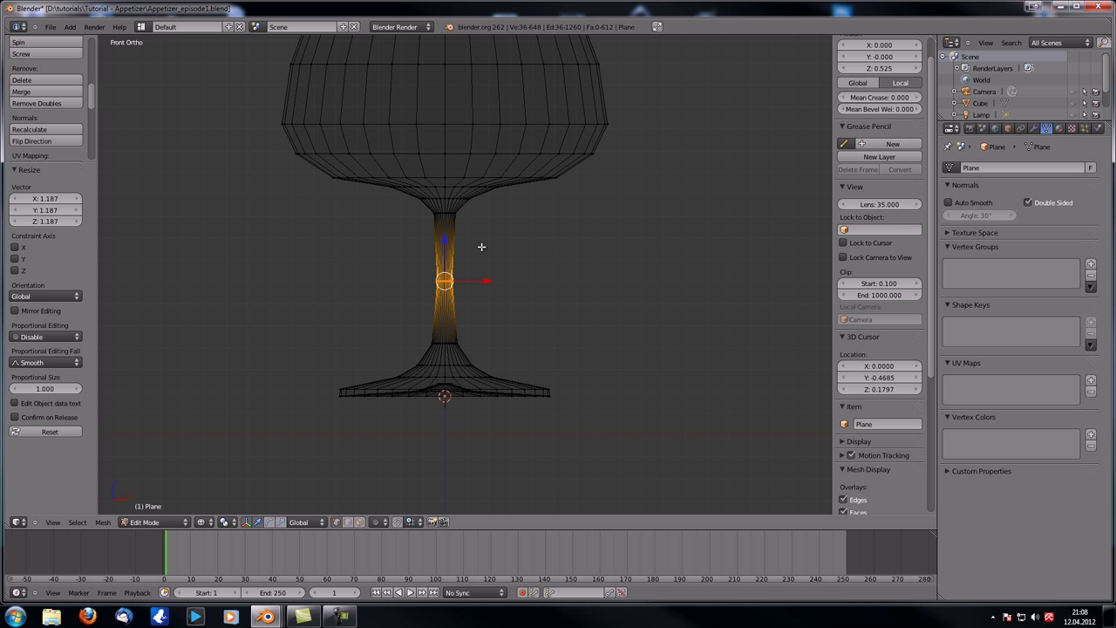
key("a")
key("b")
left_click_drag(379, 239, 546, 182)
left_click_drag(447, 160, 447, 169)
scroll(563, 364, "down", 4)
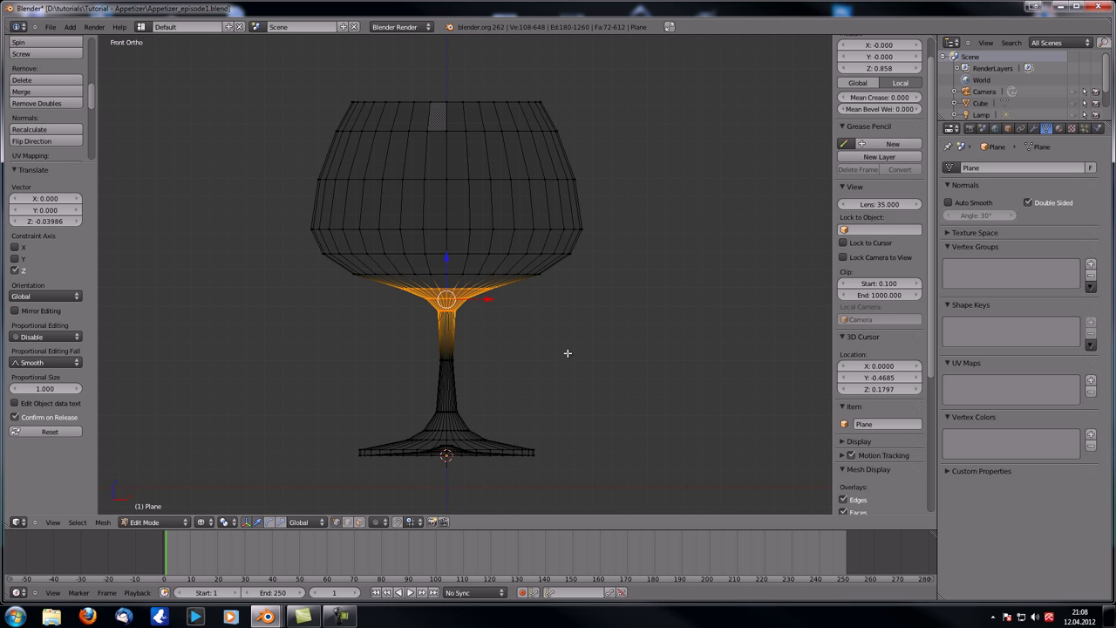
Box-select only the bowl's upper vertex rings and scale them to about 0.869 in X and Y, keeping their height
key("a")
key("b")
left_click_drag(291, 72, 633, 244)
key("s")
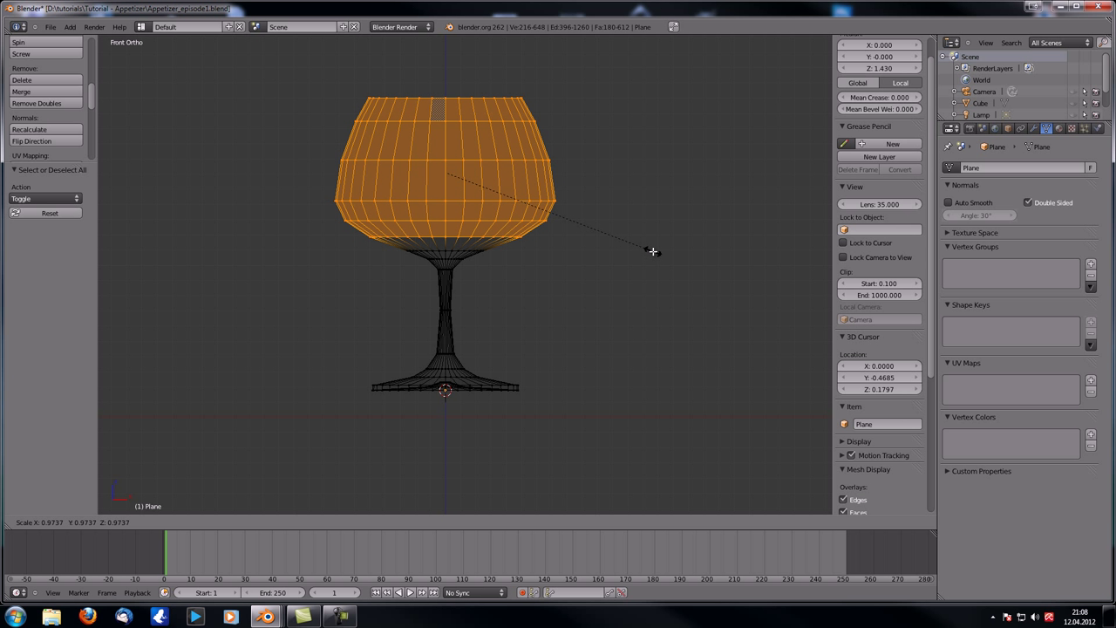
key("shift+z")
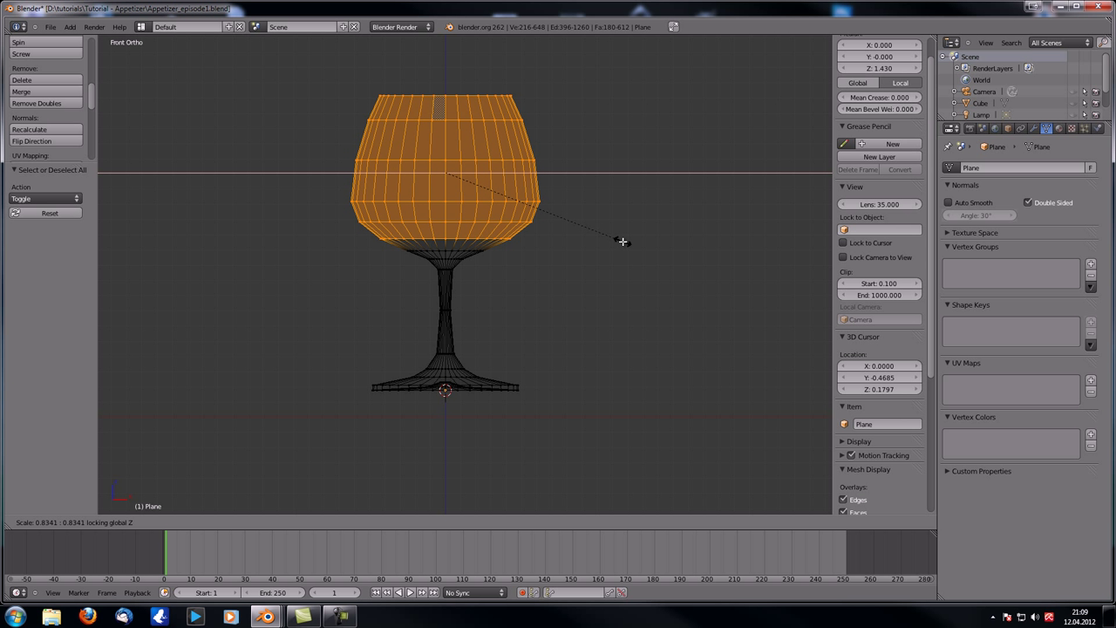
left_click(630, 244)
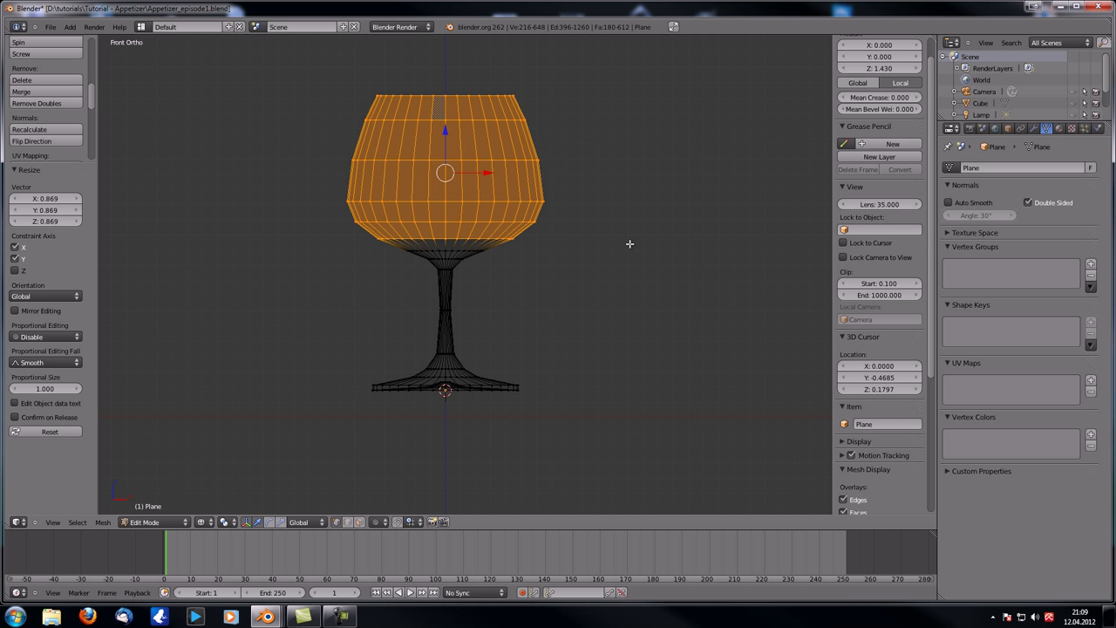
Select the vertex ring at the glass's rim and scale it to about 1.038
right_click(443, 94, "alt")
key("s")
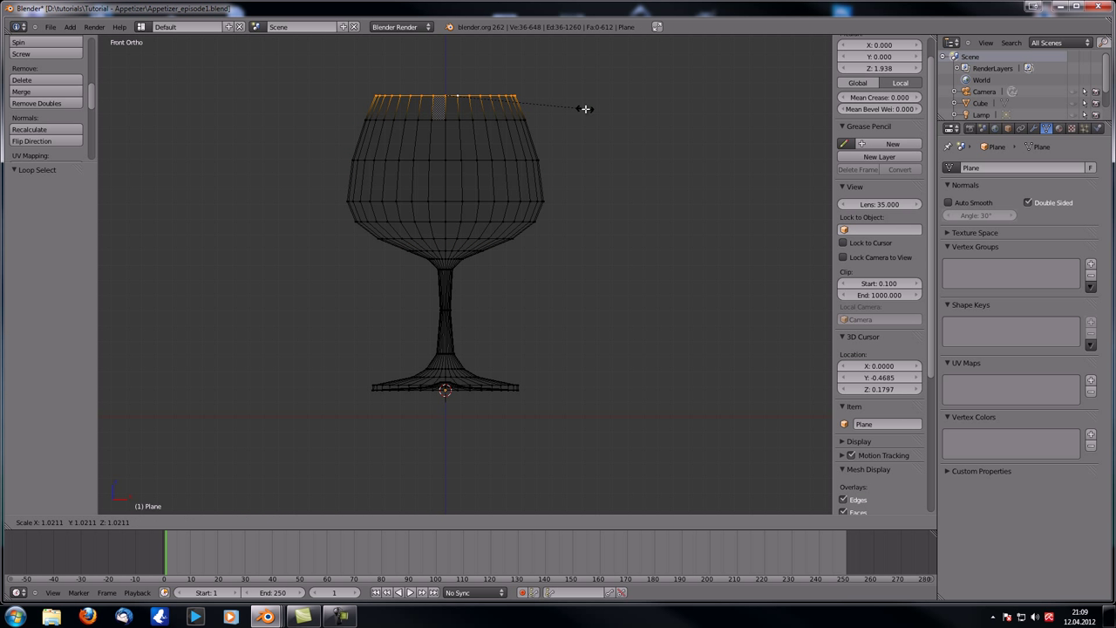
left_click(587, 109)
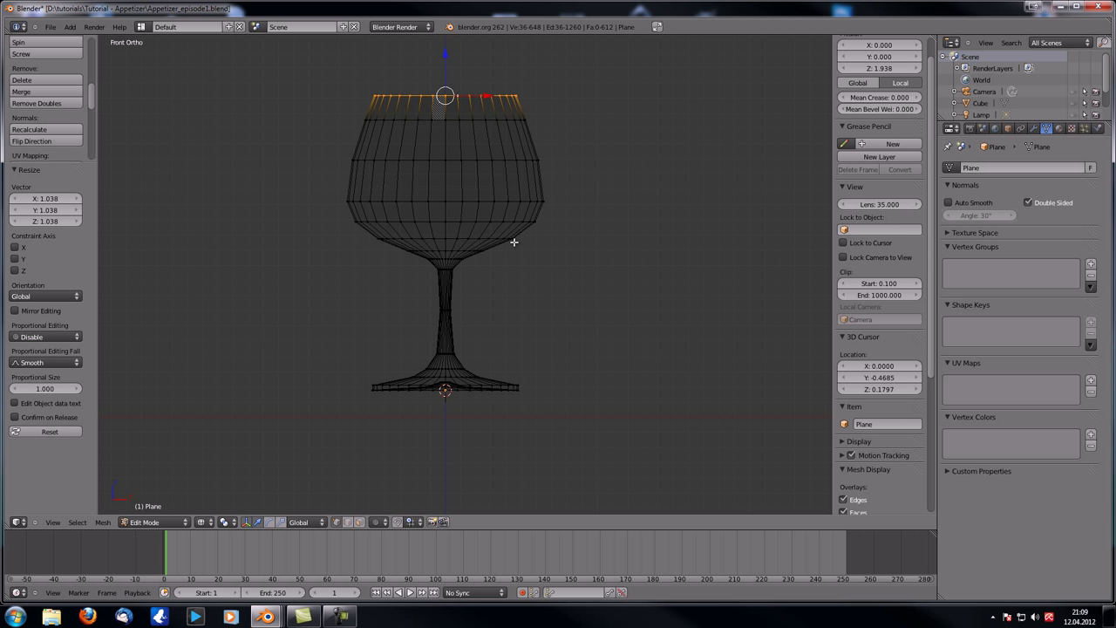
Select the ring at the upper outer edge of the foot and lower it slightly along Z
middle_click_drag(471, 352, 423, 224, "shift")
scroll(436, 231, "up", 4)
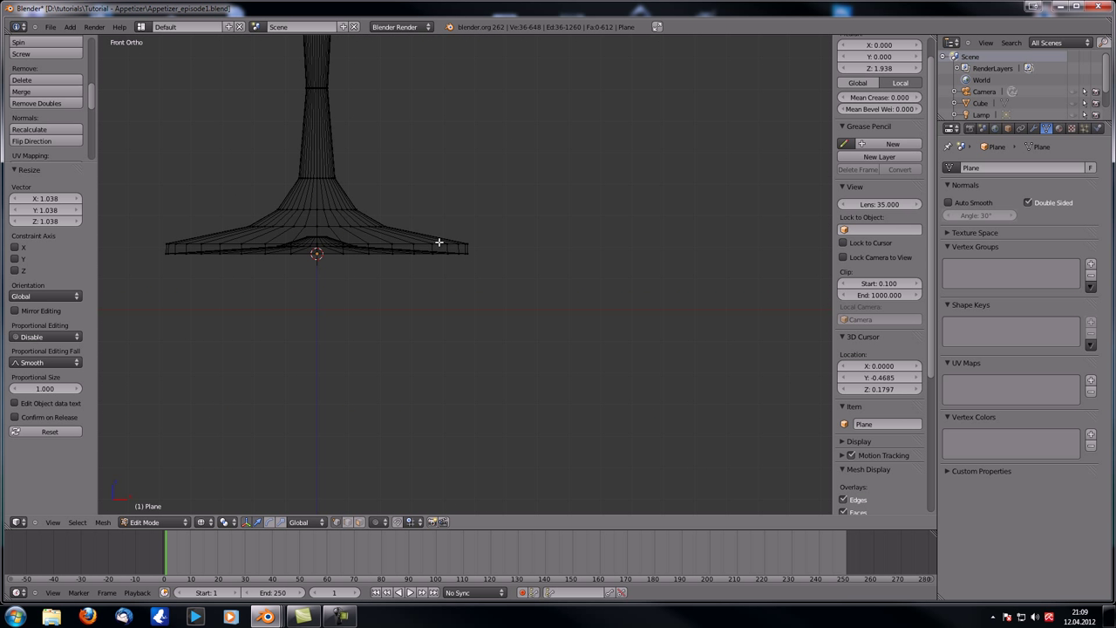
right_click(439, 241, "alt")
left_click_drag(316, 202, 316, 206)
Select the two vertex rings on the foot's upper slope and move them down slightly along Z
right_click(336, 225, "alt")
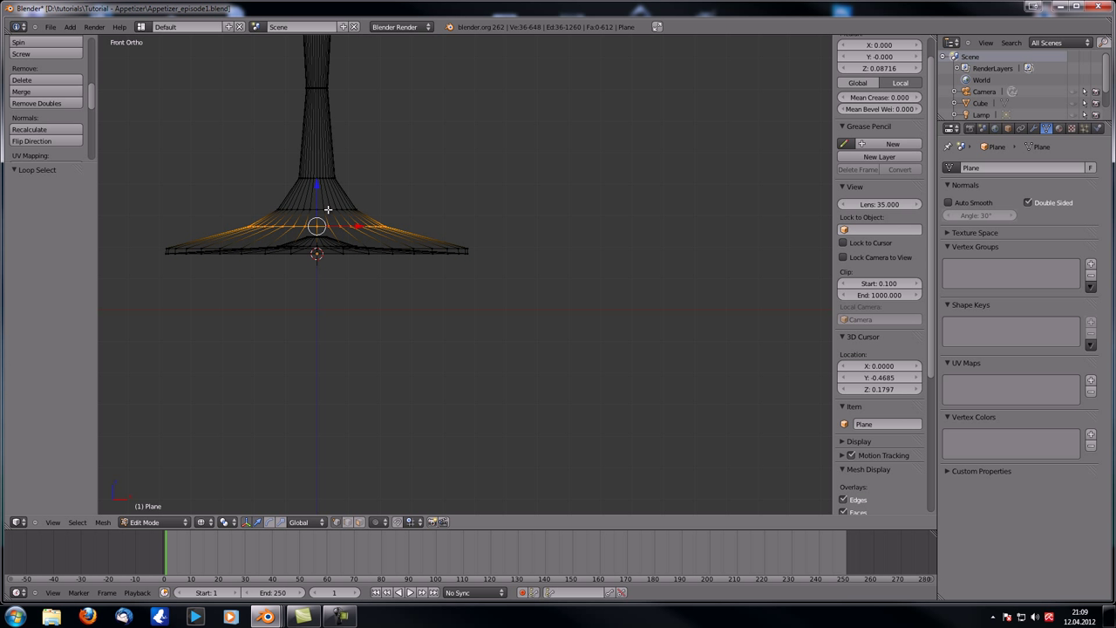
right_click(329, 209, "alt+shift")
key("g")
key("z")
left_click(315, 200)
Select the ring where the foot rises into the stem, scale it inward and adjust its height to about Z 0.127
right_click(319, 215, "alt")
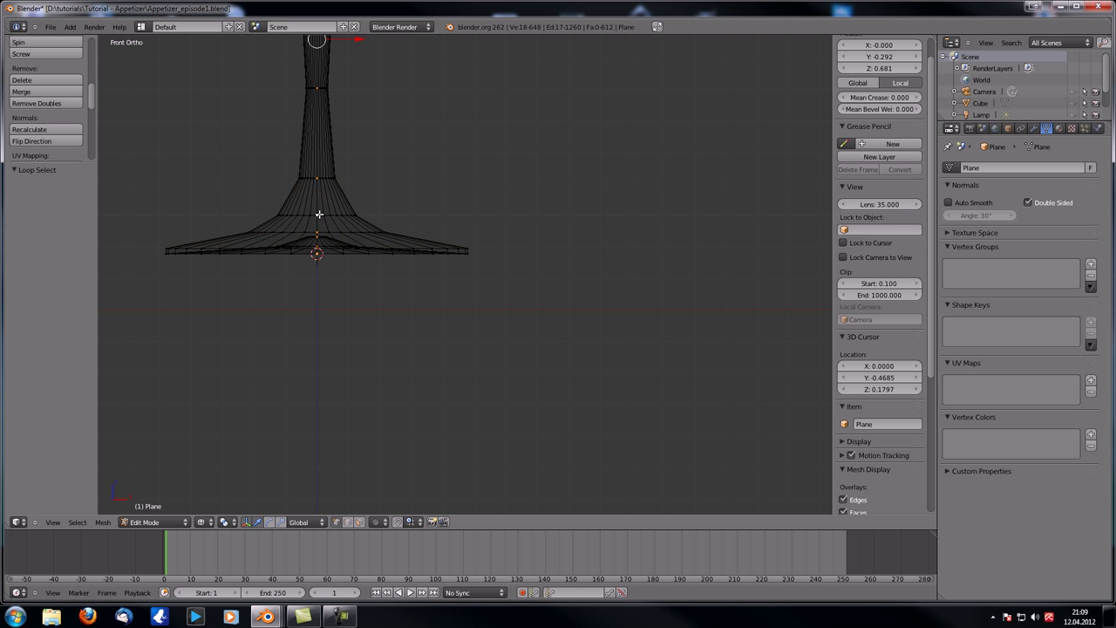
right_click(320, 215, "alt")
left_click_drag(319, 176, 319, 181)
key("s")
left_click(473, 166)
key("g")
key("z")
left_click(322, 171)
key("s")
left_click(465, 174)
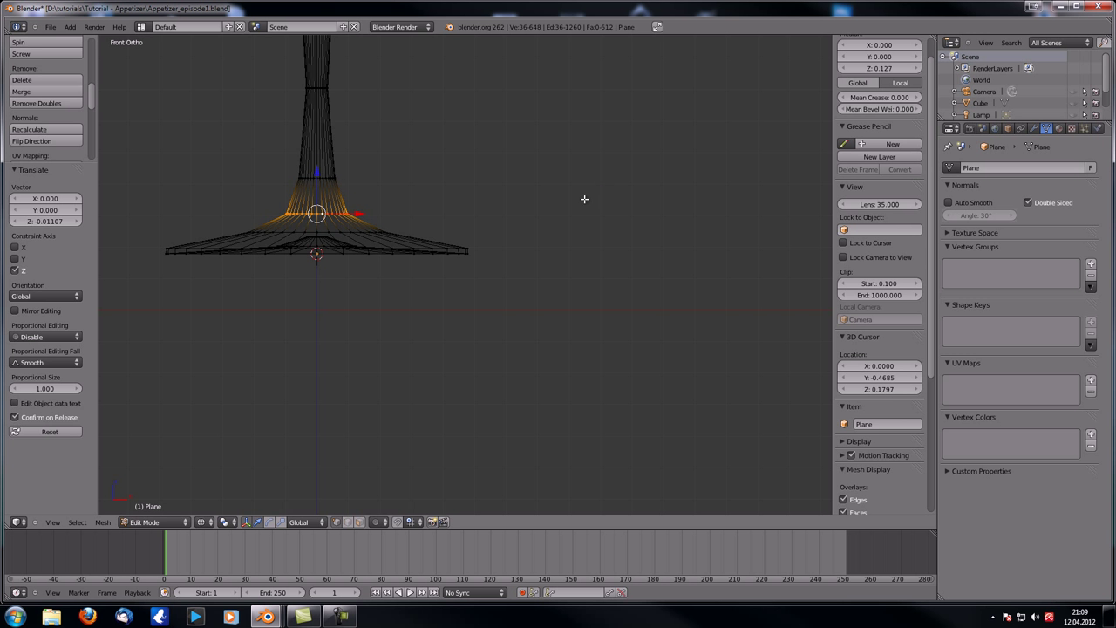
Select the entire glass mesh and recalculate its normals to face outward
key("Tab")
scroll(412, 203, "down", 3)
middle_click_drag(414, 209, 428, 248)
key("Tab")
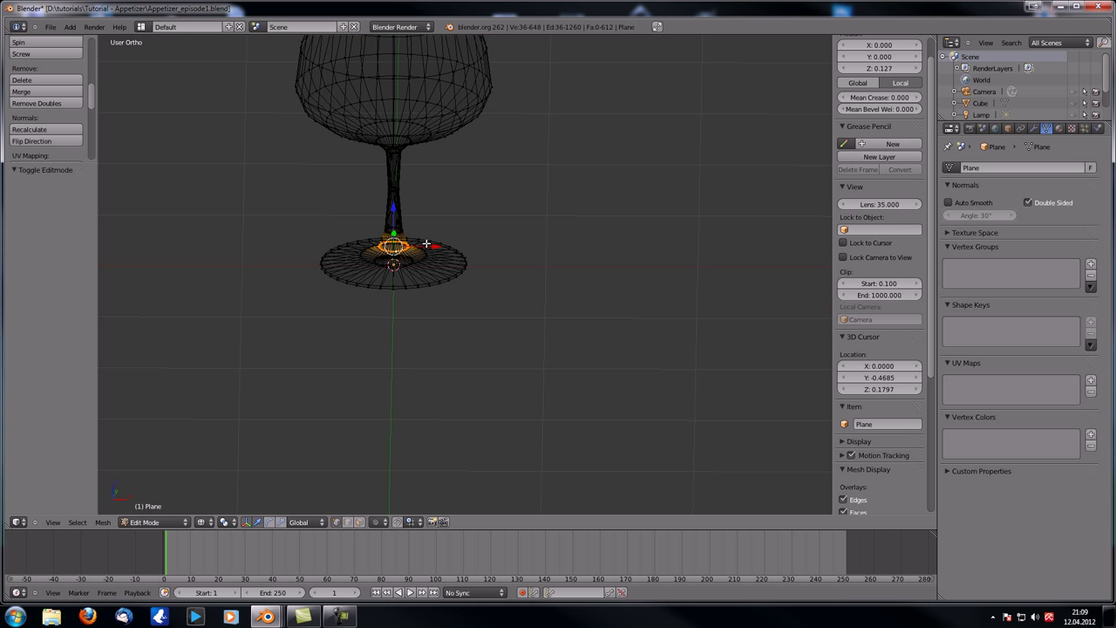
key("a")
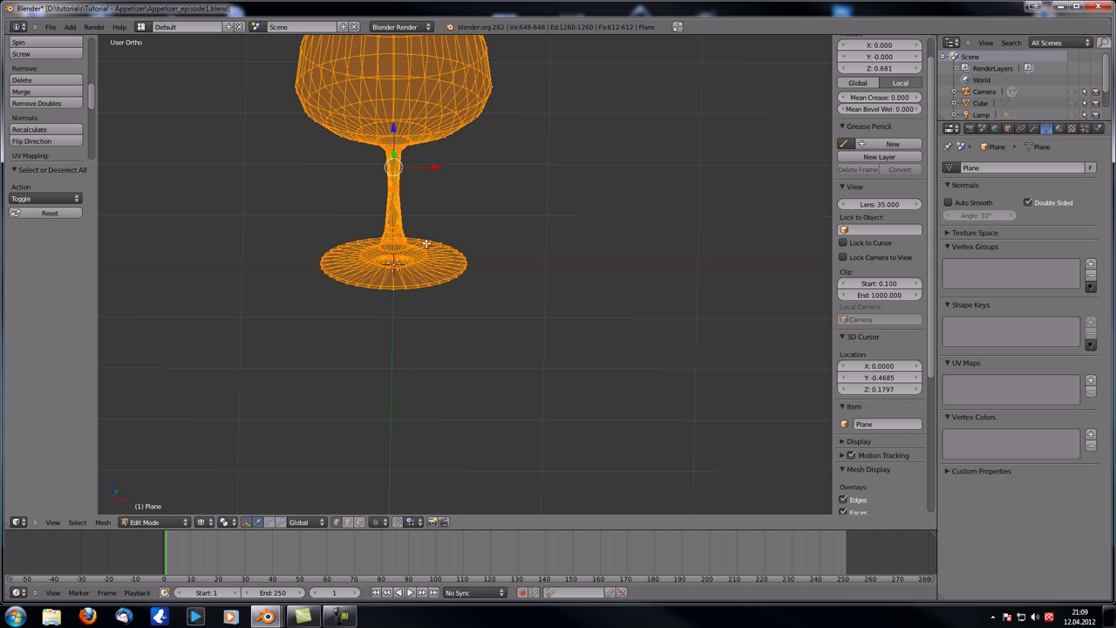
scroll(431, 176, "down", 2)
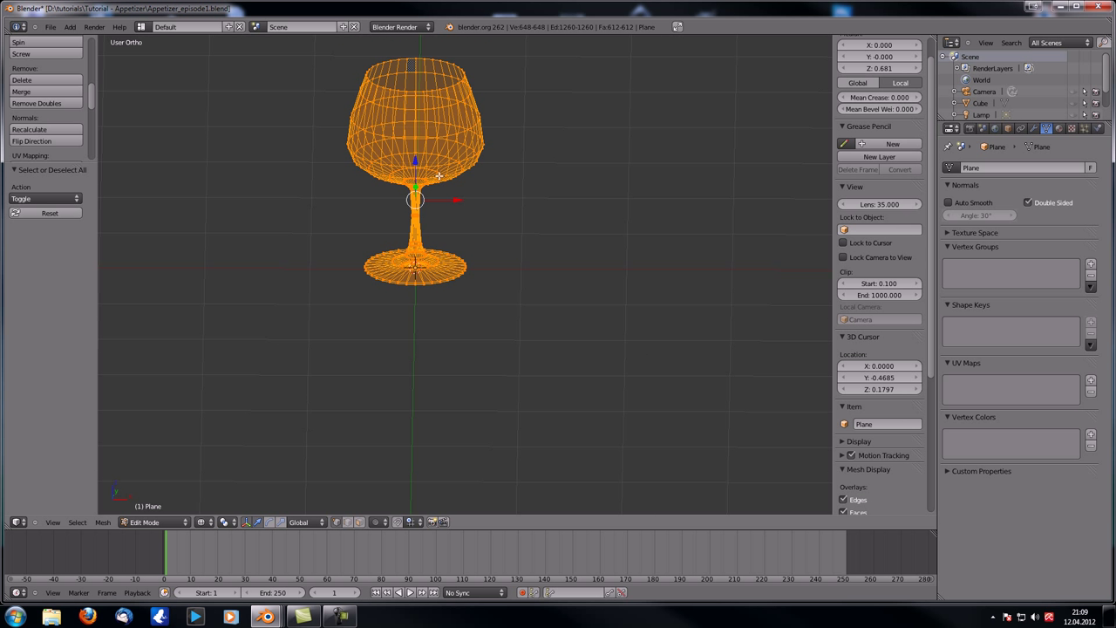
key("ctrl+n")
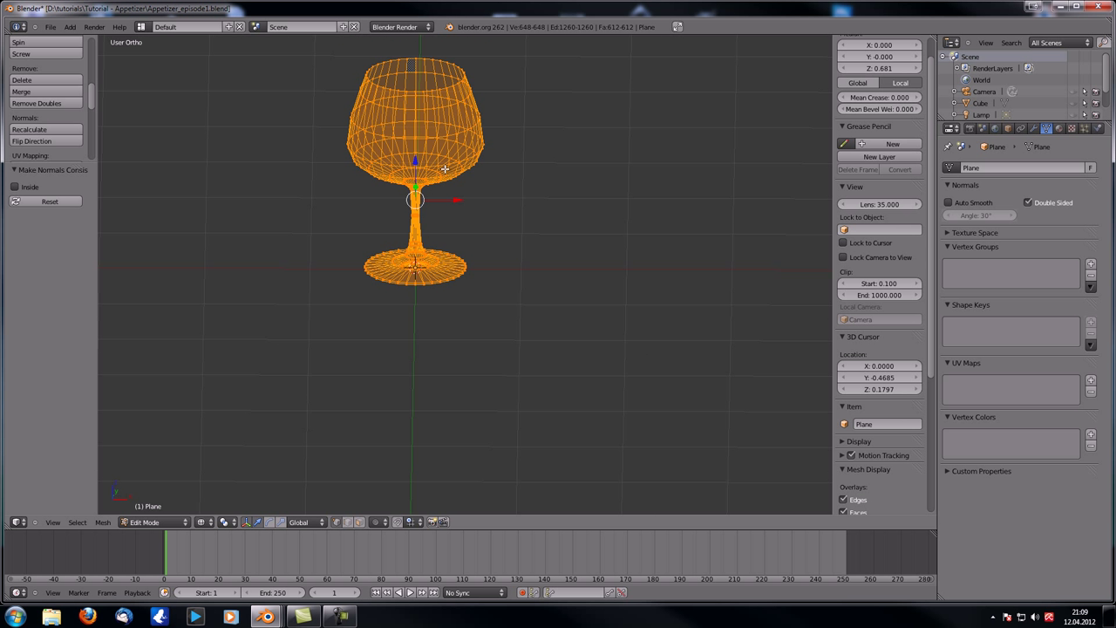
left_click_drag(63, 161, 62, 222)
Switch to object mode with solid viewport shading and examine the glass from several angles
key("Tab")
middle_click_drag(503, 149, 480, 305)
scroll(484, 326, "up", 3)
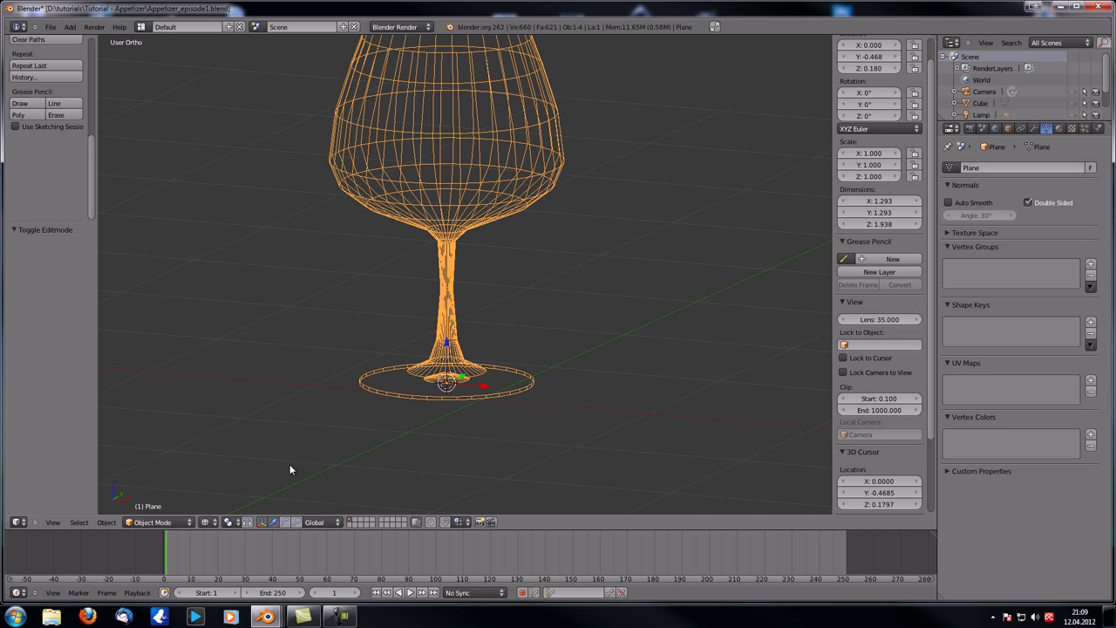
left_click(209, 522)
left_click(224, 481)
scroll(415, 312, "down", 3)
middle_click_drag(415, 312, 493, 316)
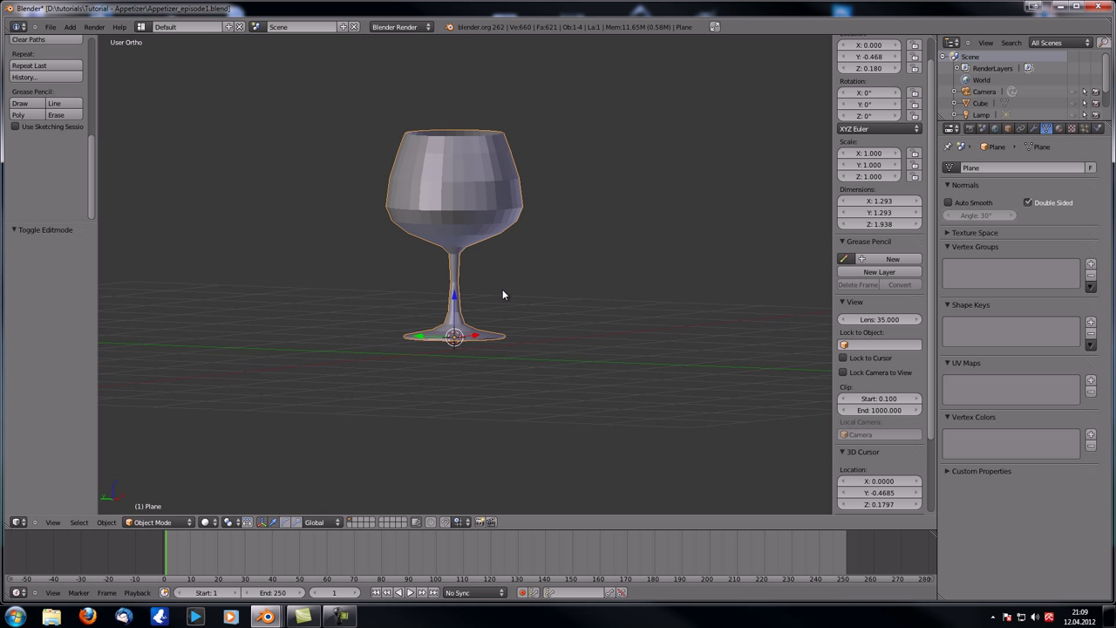
middle_click_drag(470, 277, 472, 272)
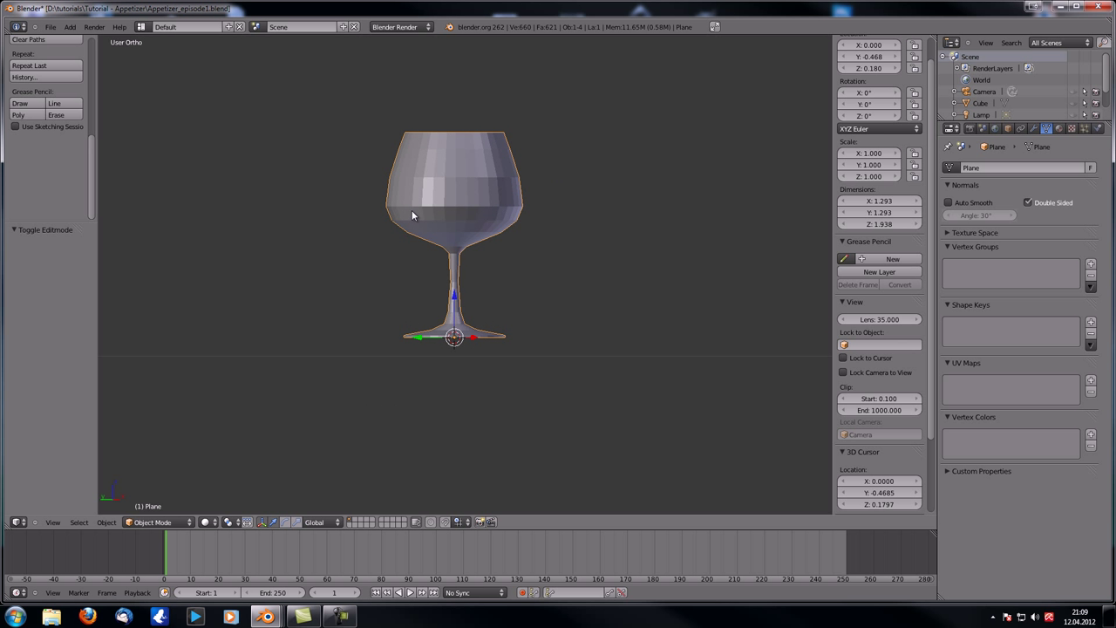
middle_click_drag(466, 266, 488, 269)
scroll(486, 267, "down", 2)
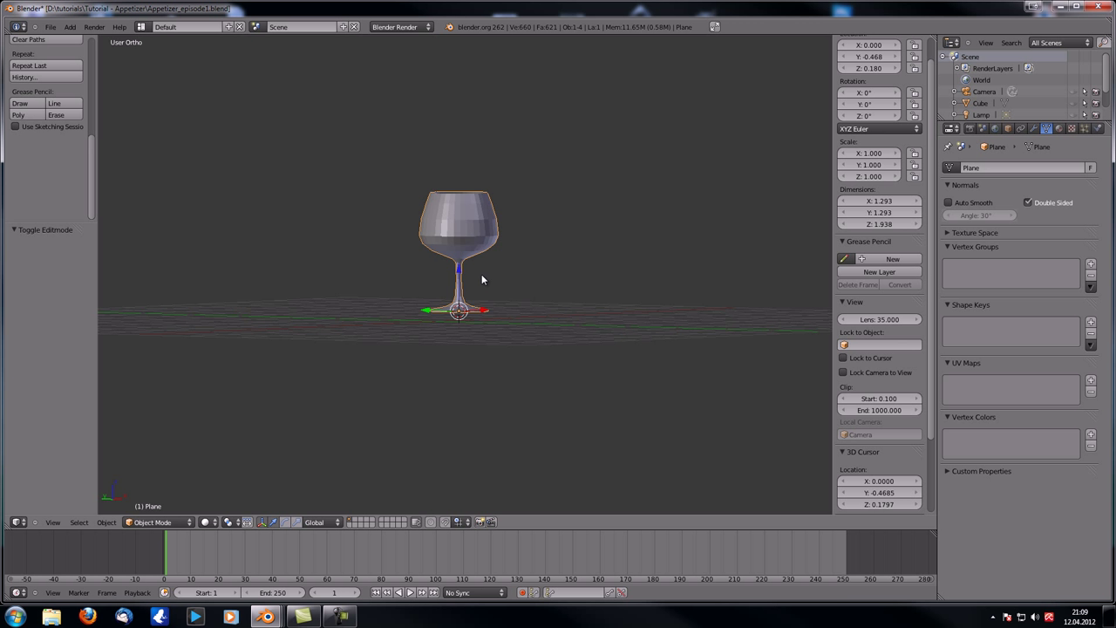
Unhide all objects, select only the glass and move it down about 0.077 units along Z in the front view
key("alt+h")
middle_click_drag(535, 299, 503, 297)
key("KP_1")
scroll(465, 298, "up", 5)
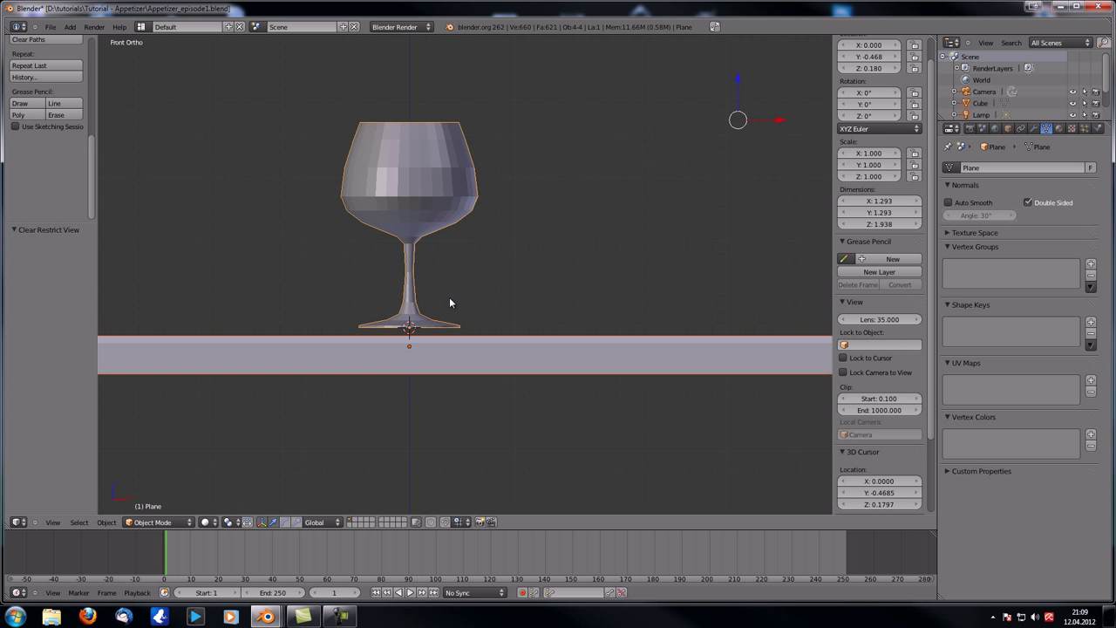
right_click(440, 300)
key("g")
key("z")
left_click(431, 291)
Lower the glass about 0.0047 units along Z to bring its foot down to the slab's top surface
scroll(454, 279, "up", 8)
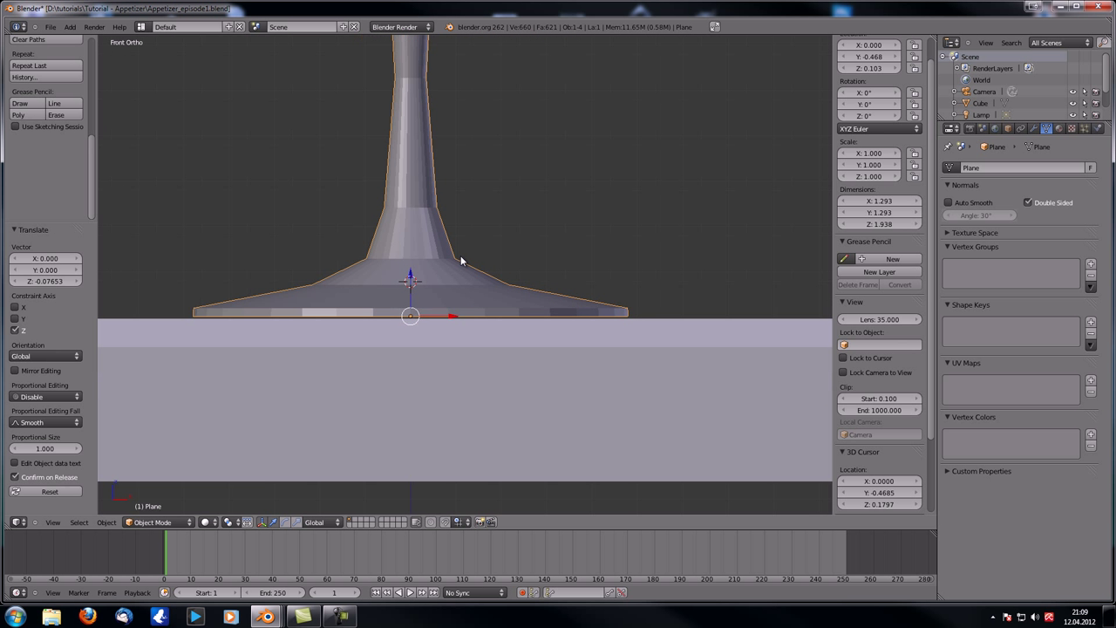
middle_click_drag(479, 230, 482, 267, "shift")
scroll(525, 222, "up", 6)
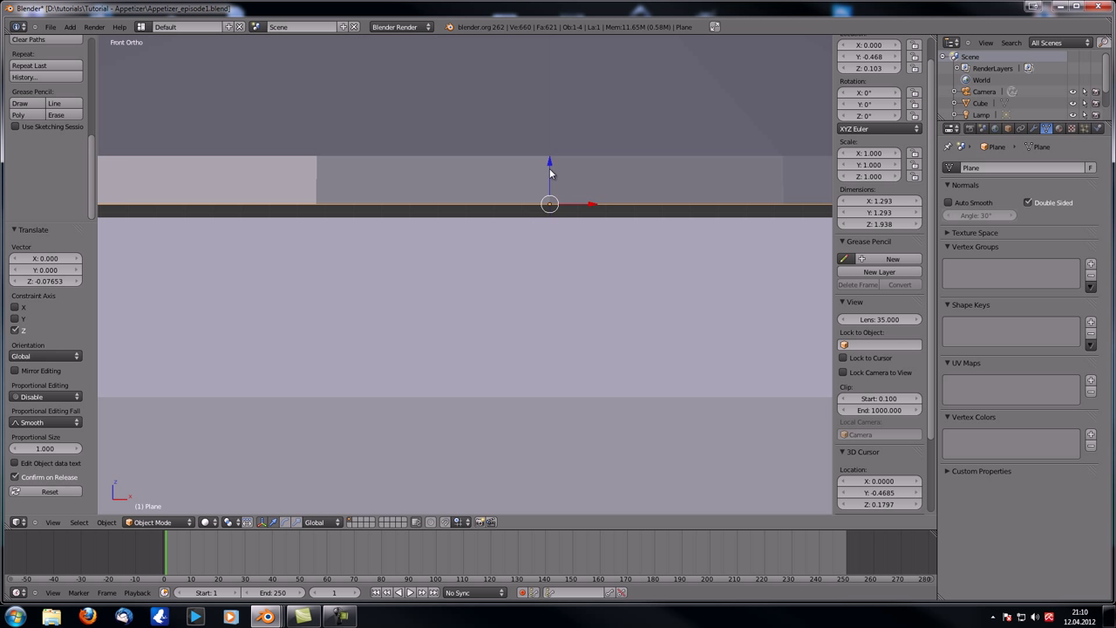
middle_click_drag(576, 256, 510, 332, "shift")
scroll(602, 294, "up", 5)
middle_click_drag(602, 294, 368, 339, "shift")
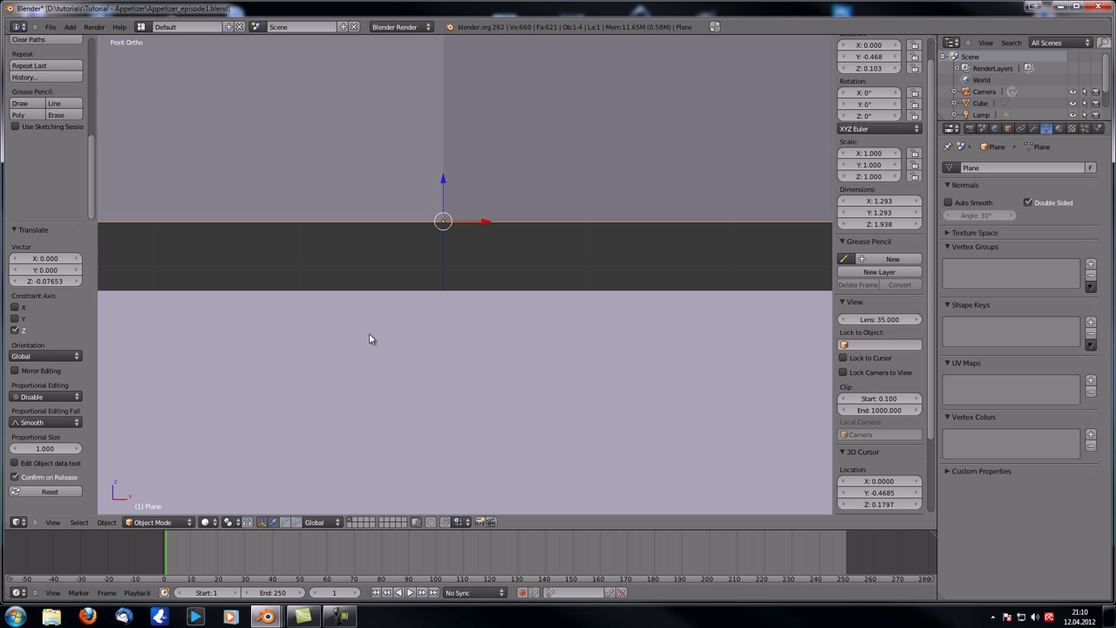
scroll(488, 322, "up", 5)
scroll(434, 328, "up", 2)
left_click_drag(462, 88, 465, 326)
Raise the glass about 0.0007 units along Z to leave a hairline gap above the slab
scroll(463, 331, "down", 12)
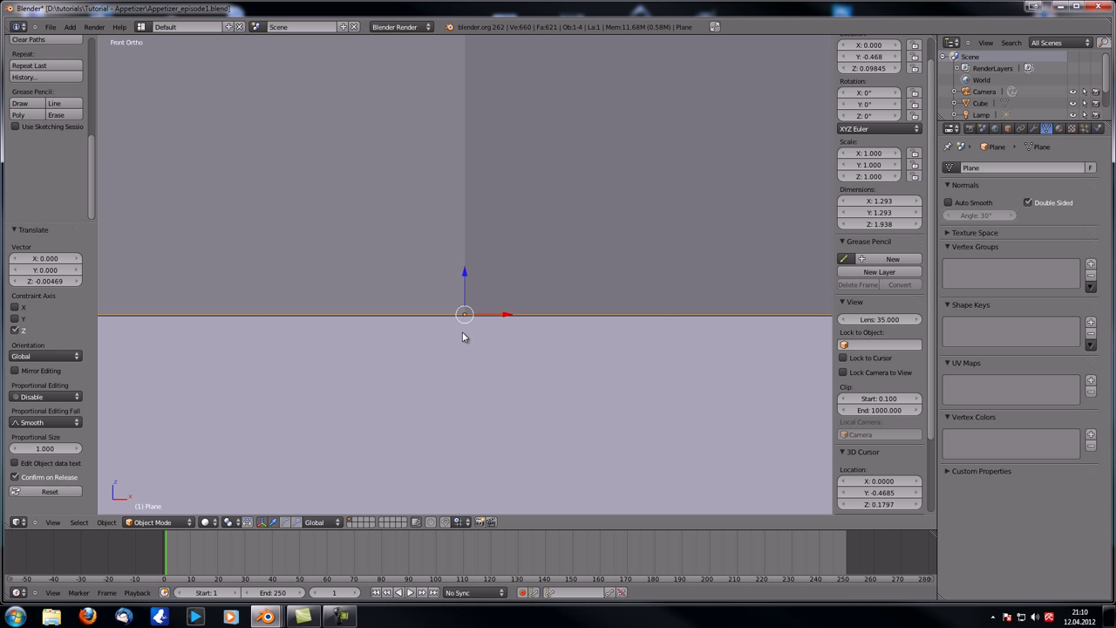
scroll(470, 338, "up", 8)
left_click_drag(468, 283, 468, 265)
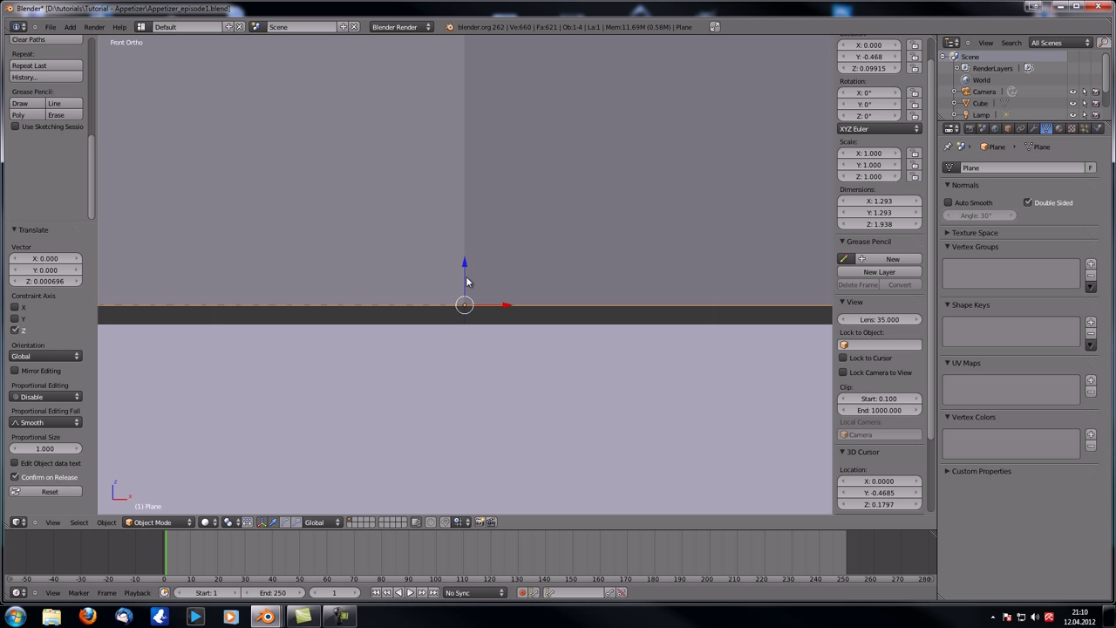
scroll(409, 401, "down", 6)
scroll(434, 384, "down", 8)
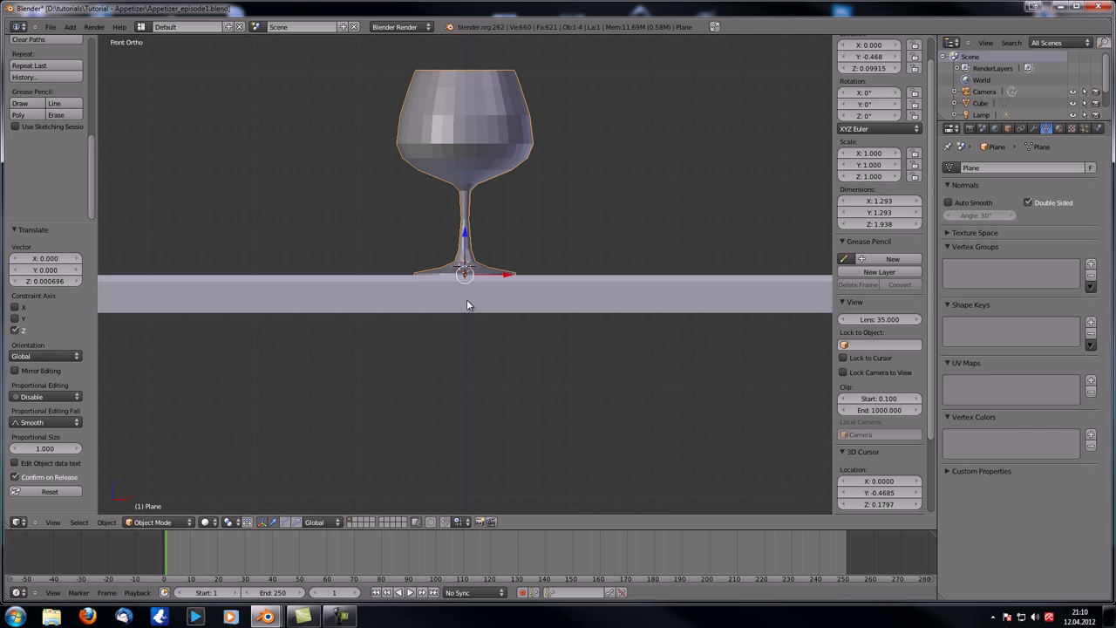
Move the glass about 2.977 units along X toward the camera's side of the slab
middle_click_drag(464, 274, 468, 311)
scroll(468, 311, "down", 4)
middle_click_drag(453, 227, 459, 302, "shift")
scroll(392, 255, "up", 4)
middle_click_drag(409, 356, 473, 292)
key("g")
key("x")
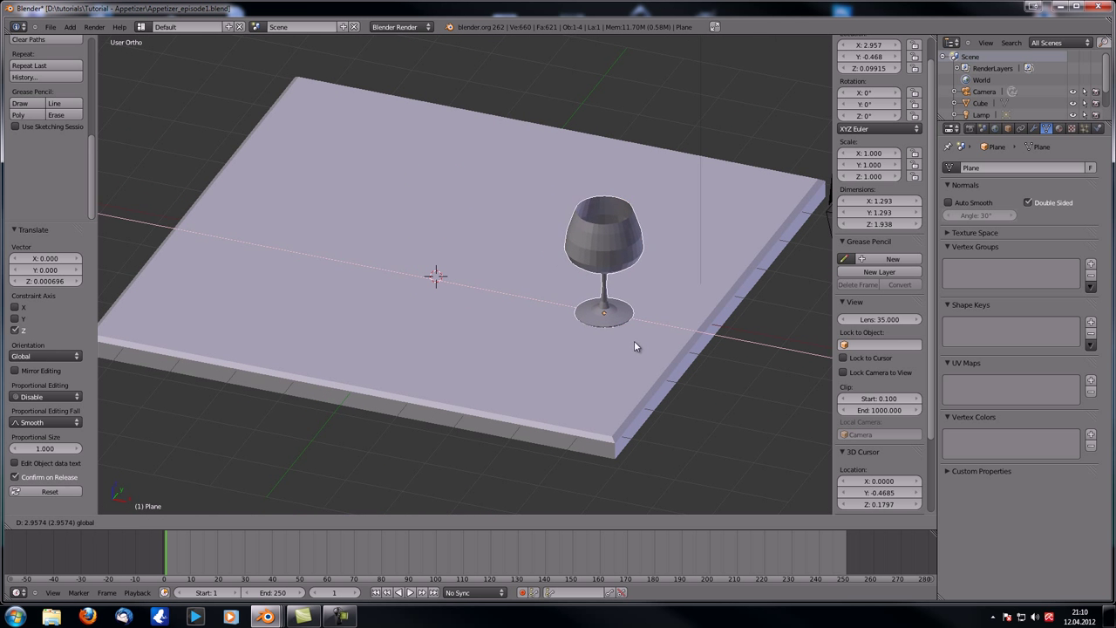
left_click(628, 353)
Select the camera in the top view and enable the display of its limits
scroll(628, 354, "down", 2)
key("KP_7")
scroll(571, 319, "up", 2)
middle_click_drag(563, 236, 513, 274, "shift")
middle_click_drag(660, 226, 589, 265, "shift")
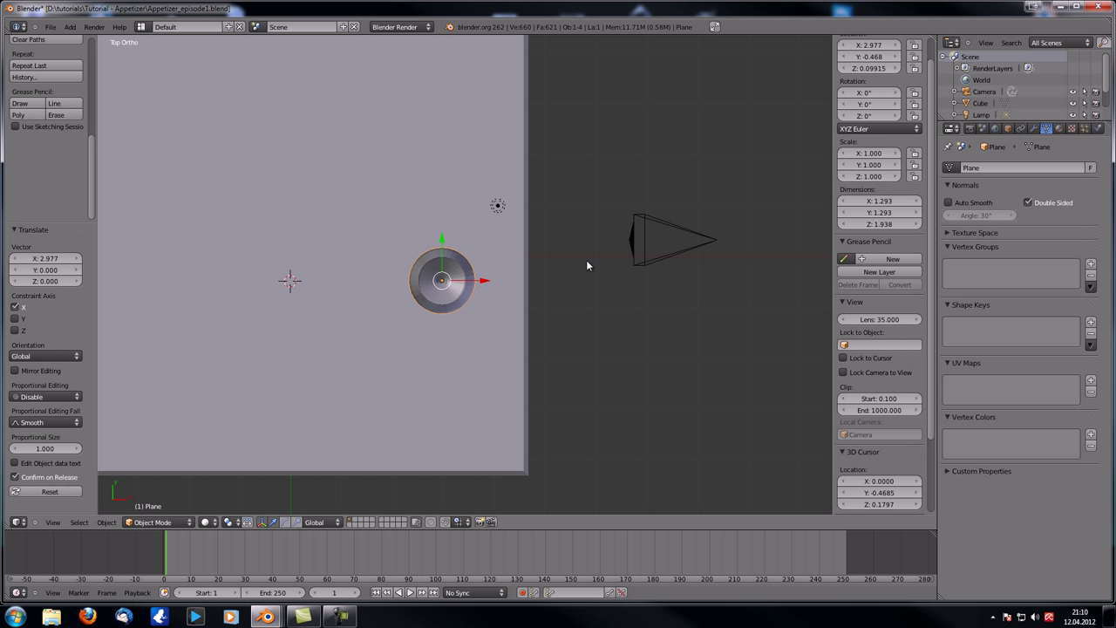
right_click(655, 221)
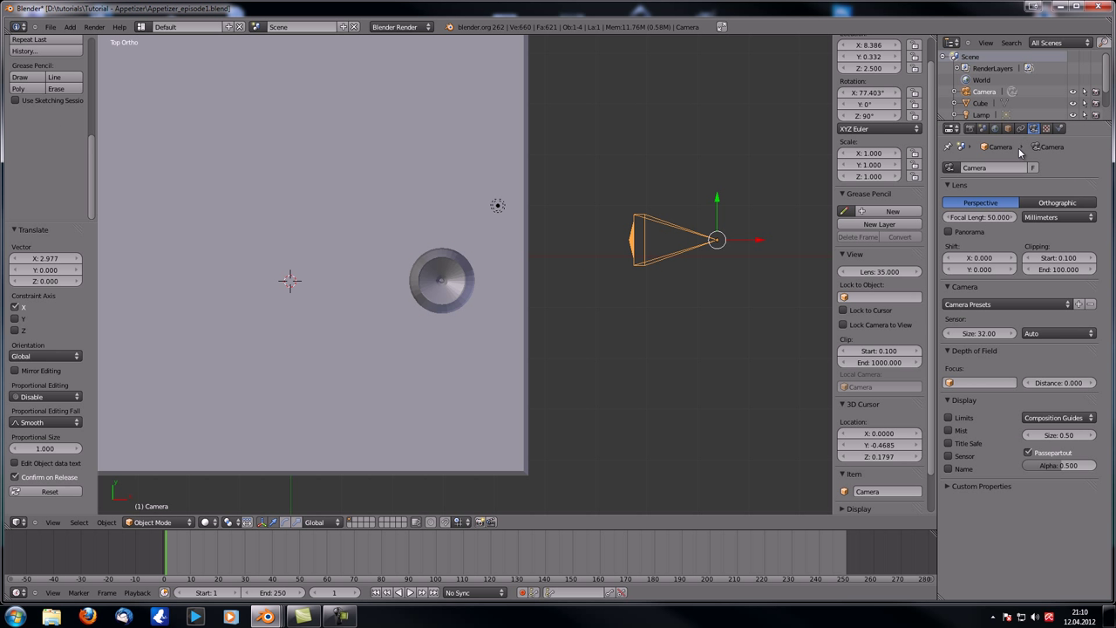
left_click(971, 418)
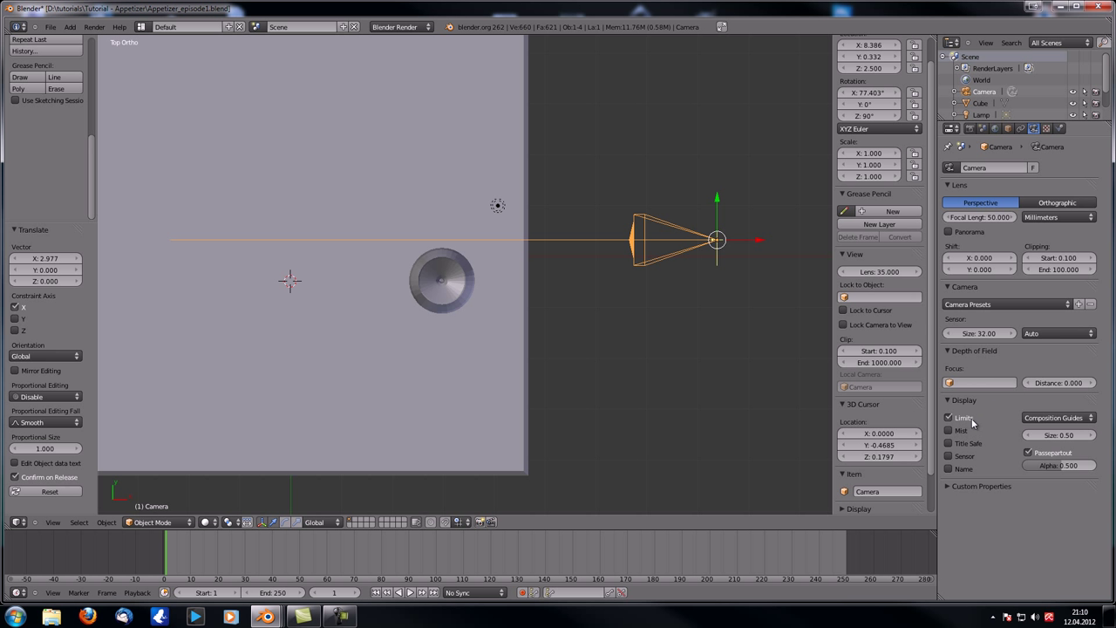
Move the glass to about X 2.931, Y -0.377 in the top view and check it through the camera
right_click(465, 279)
left_click_drag(479, 282, 476, 281)
left_click_drag(439, 239, 439, 237)
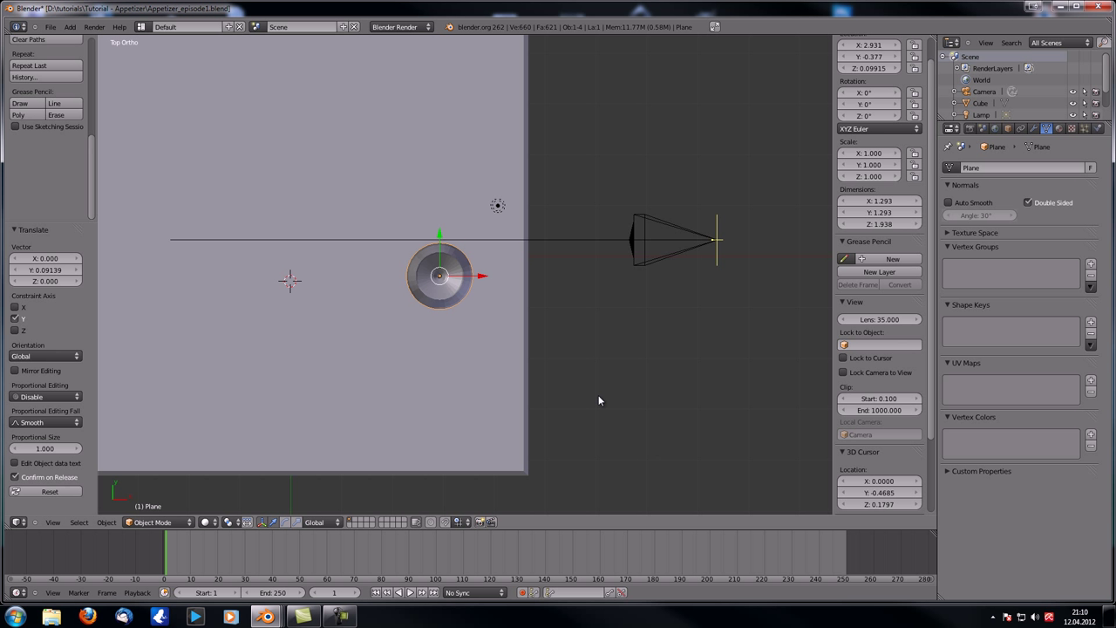
key("KP_0")
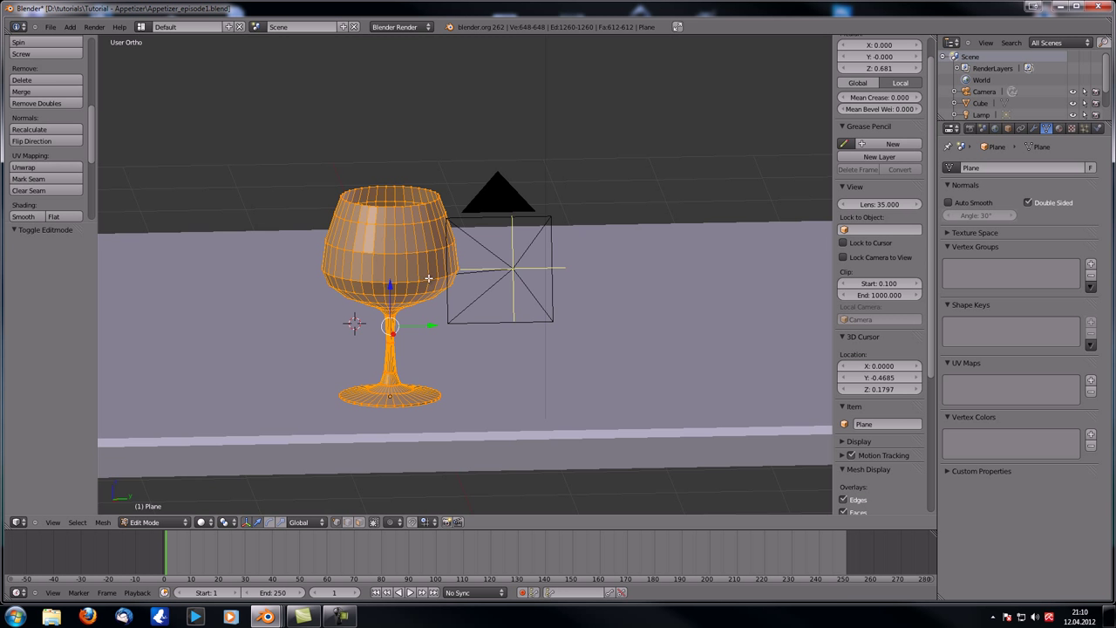
Box-select the bowl's three widest rings in wireframe, scale them up until the glass is about 1.326 wide, and return to solid object mode
middle_click_drag(387, 256, 394, 245)
scroll(396, 261, "up", 2)
key("a")
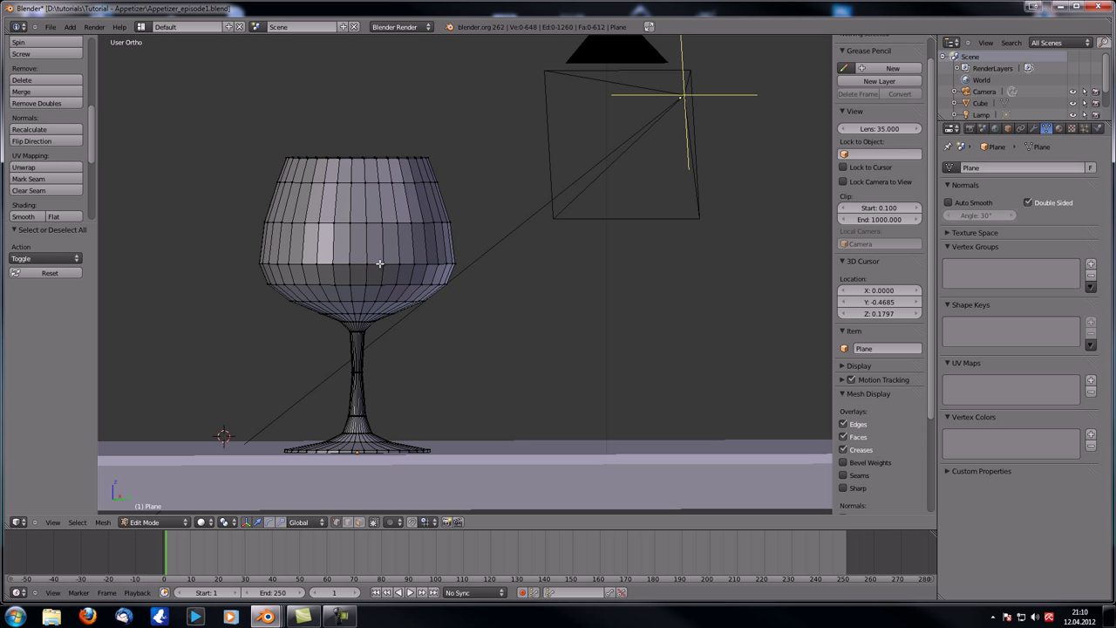
key("z")
key("b")
left_click_drag(227, 201, 515, 292)
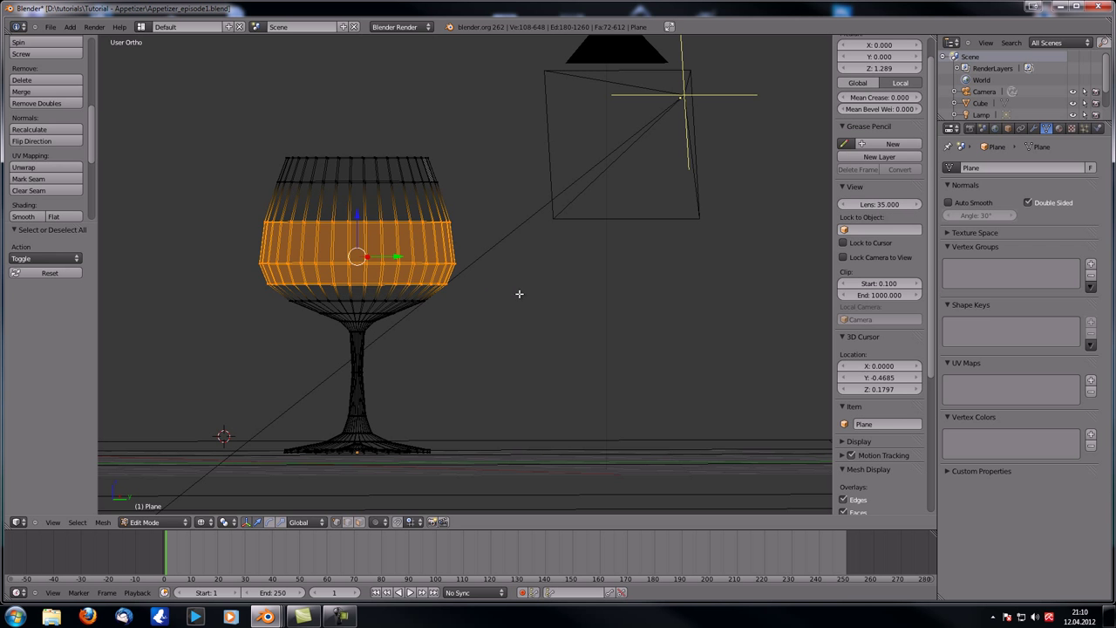
key("s")
left_click(522, 298)
key("Tab")
scroll(520, 298, "down", 2)
mouse_move(519, 298)
middle_mouse_down()
mouse_move(469, 330)
mouse_move(454, 363)
middle_mouse_up()
key("z")
Examine the glass's proportions and its placement on the slab relative to the camera from several angles
scroll(453, 358, "down", 4)
middle_click_drag(545, 340, 544, 317, "shift")
scroll(544, 318, "up", 3)
middle_click_drag(298, 297, 429, 300, "shift")
scroll(444, 324, "up", 2)
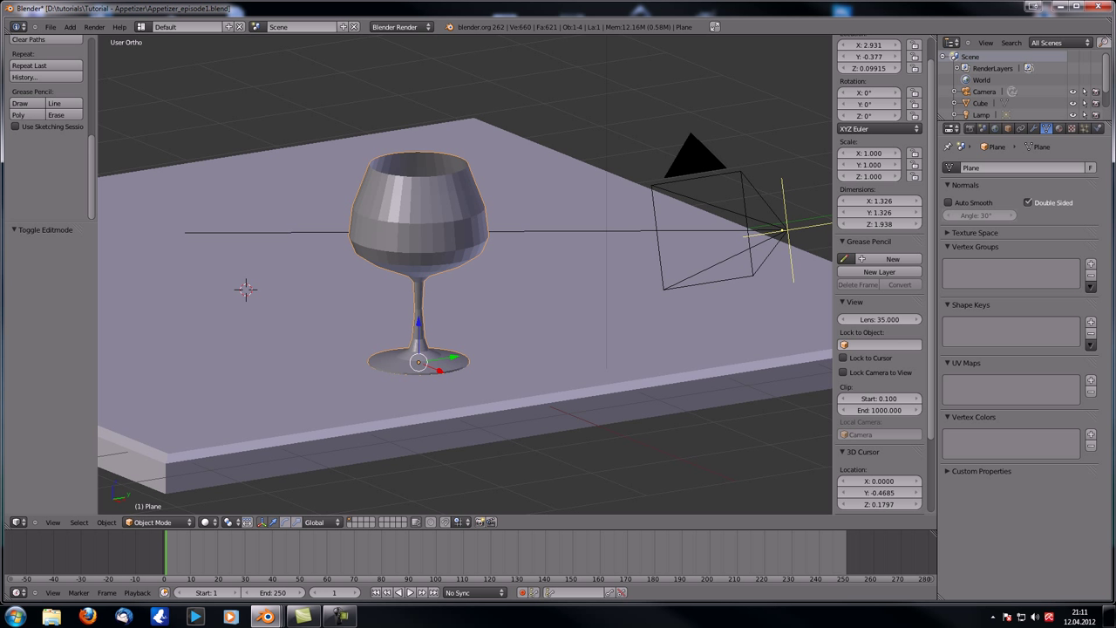
middle_click_drag(720, 215, 654, 223)
right_click(423, 193)
right_click(423, 194)
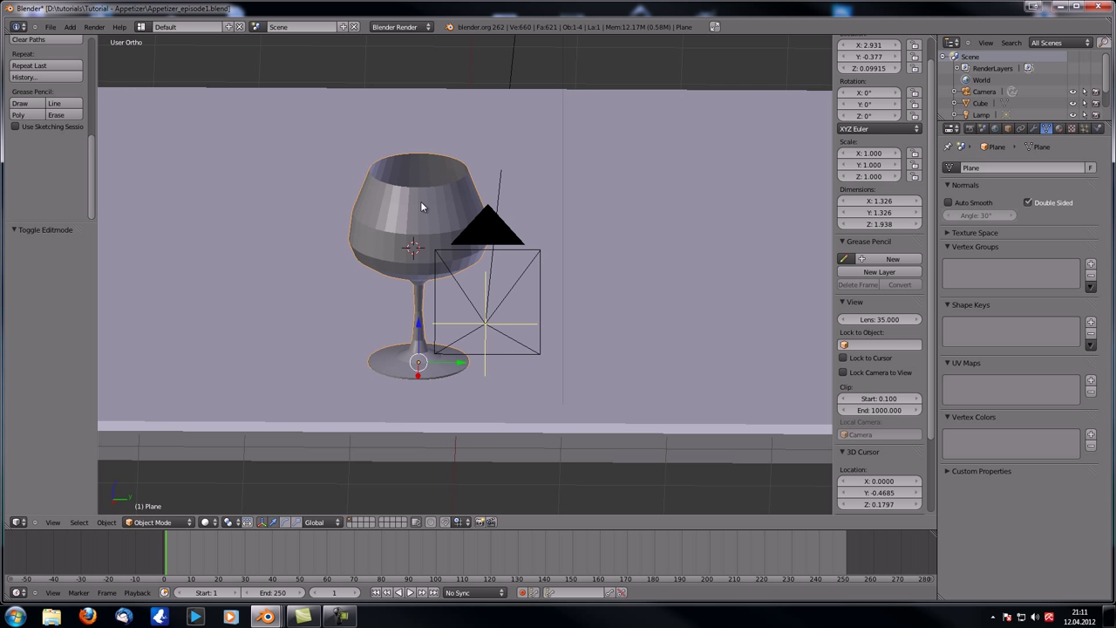
middle_click_drag(422, 198, 442, 215)
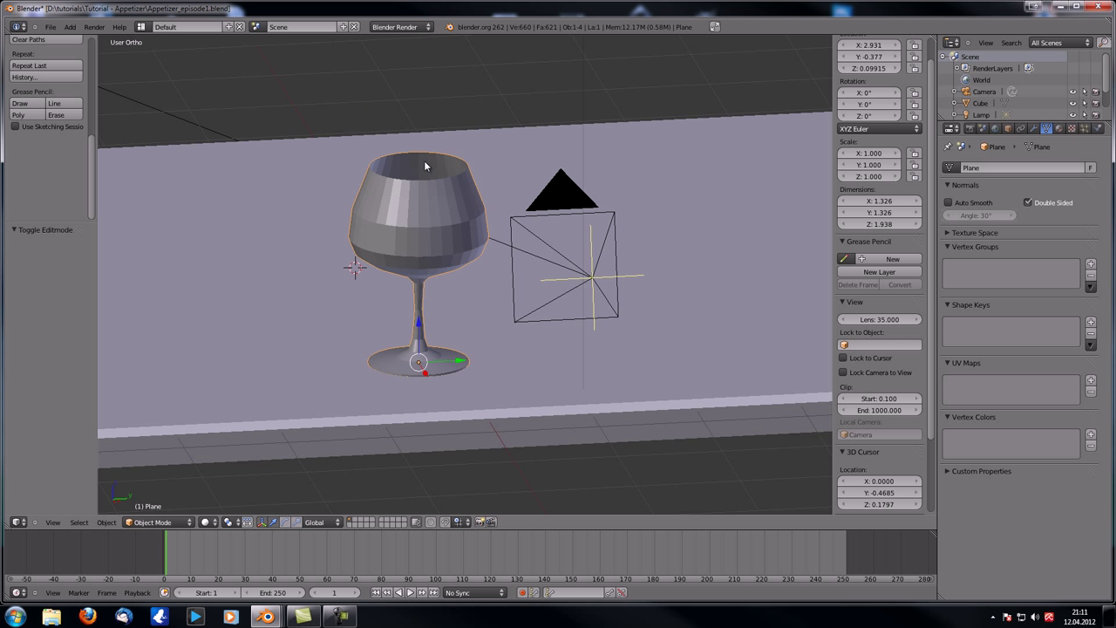
Add a Subdivision Surface modifier to the glass and check the smoothed shape up close
left_click(1034, 129)
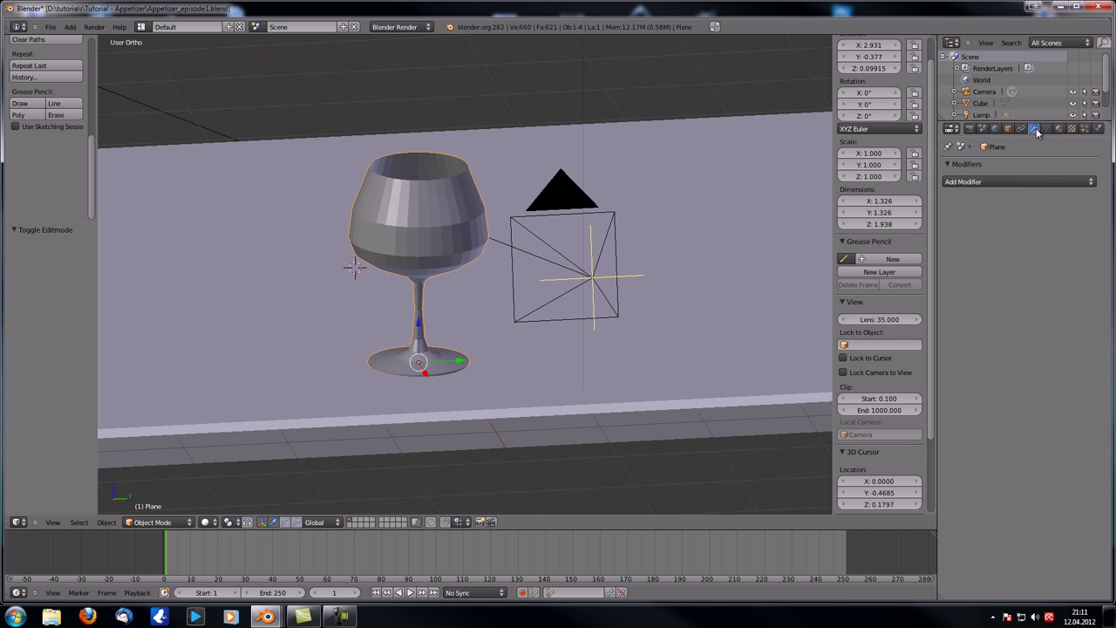
left_click(1014, 181)
left_click(874, 362)
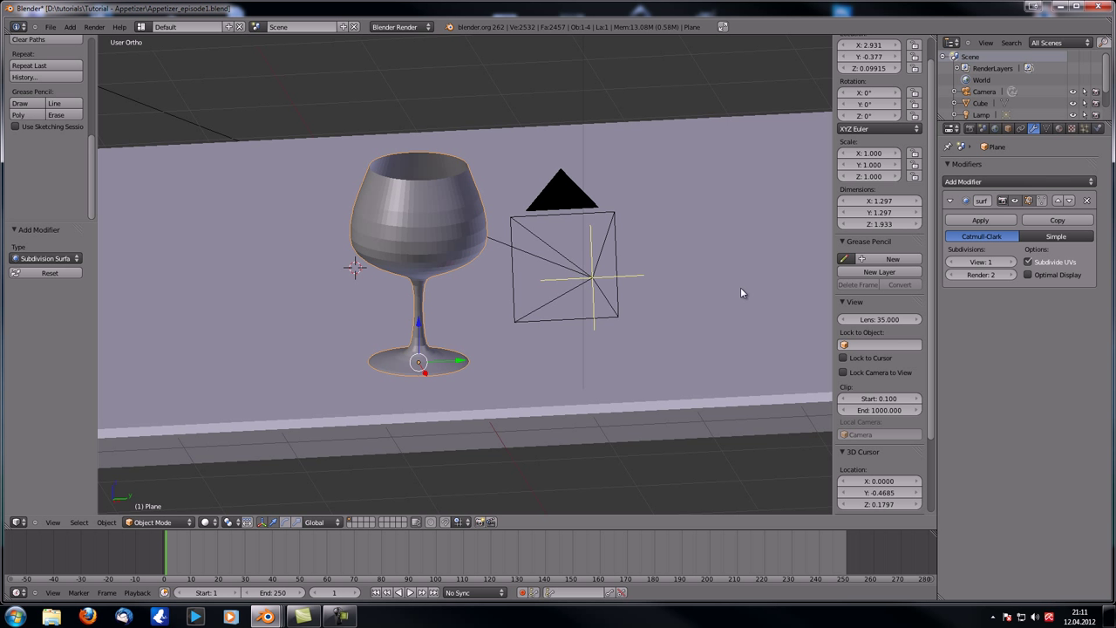
middle_click_drag(414, 283, 476, 261)
scroll(421, 266, "up", 1)
scroll(478, 266, "up", 1)
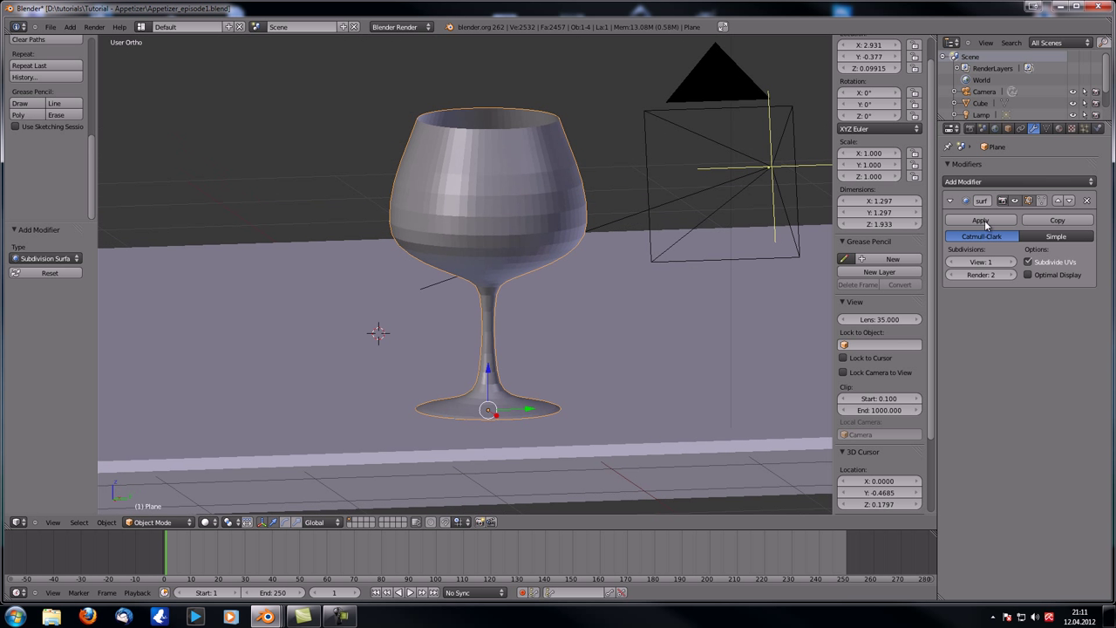
Try Simple subdivision on the glass, raise the view subdivisions to 2, and return the type to Catmull-Clark
left_click(1058, 238)
left_click(1012, 262)
left_click(954, 262)
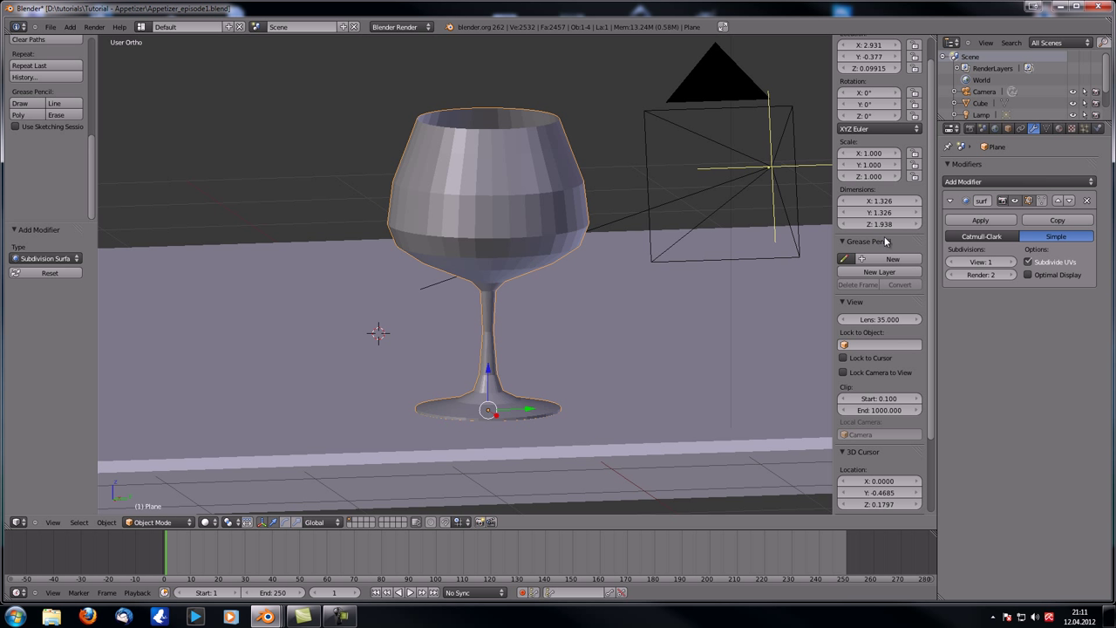
left_click(1012, 263)
scroll(464, 178, "up", 3)
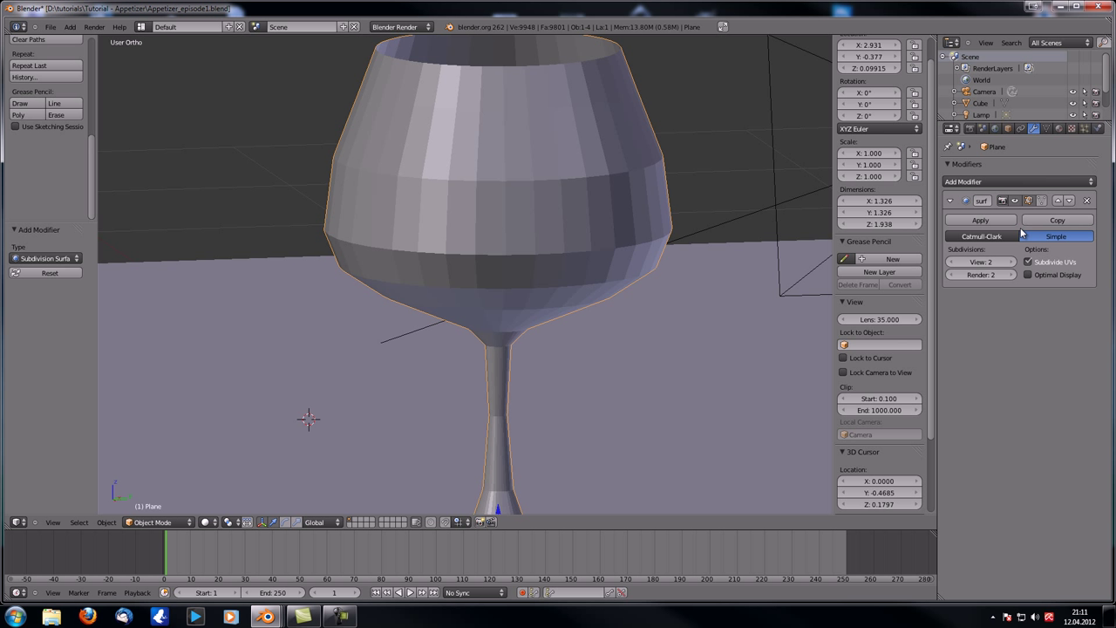
left_click(985, 236)
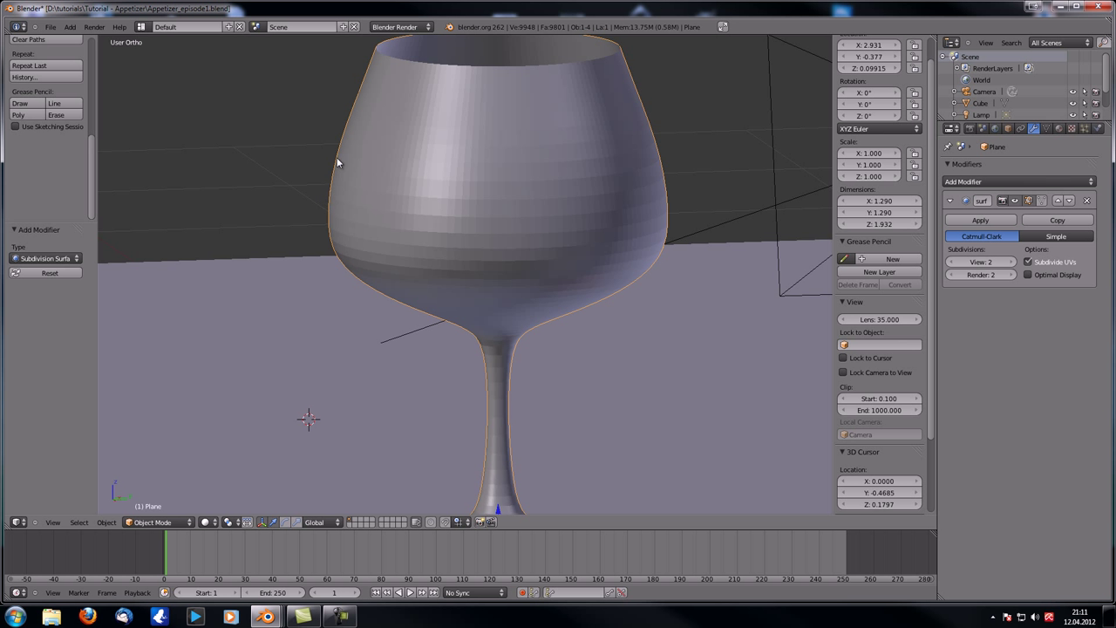
Examine the smoothed bowl in Edit Mode with the subdivided edit cage displayed, and return to Object Mode
middle_click_drag(386, 188, 386, 174)
key("Tab")
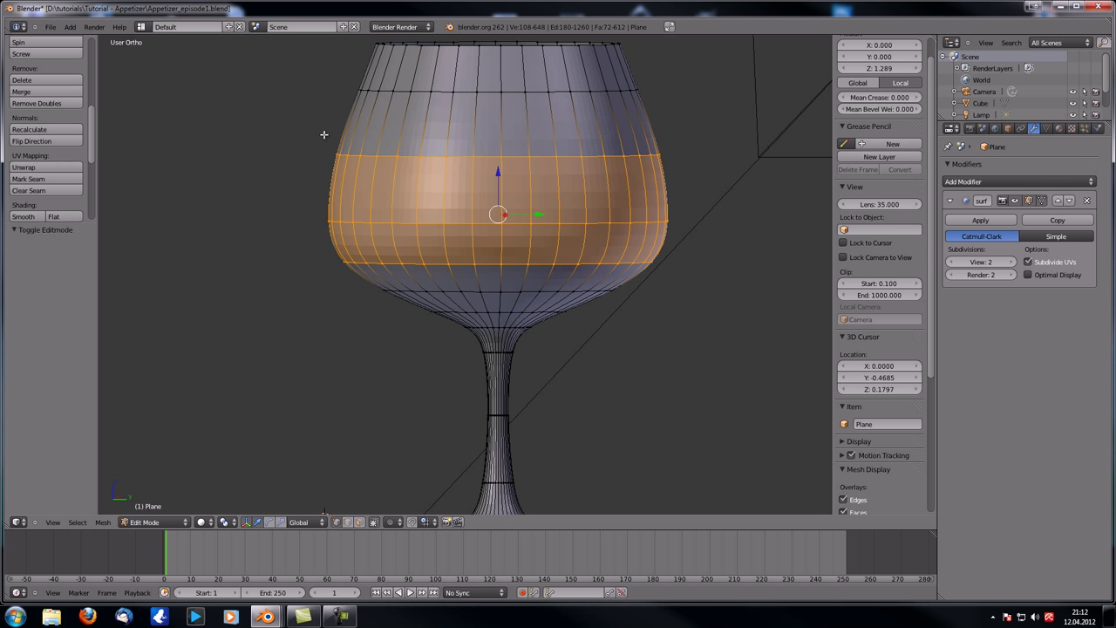
middle_click_drag(421, 230, 466, 257)
scroll(466, 257, "down", 4)
key("Tab")
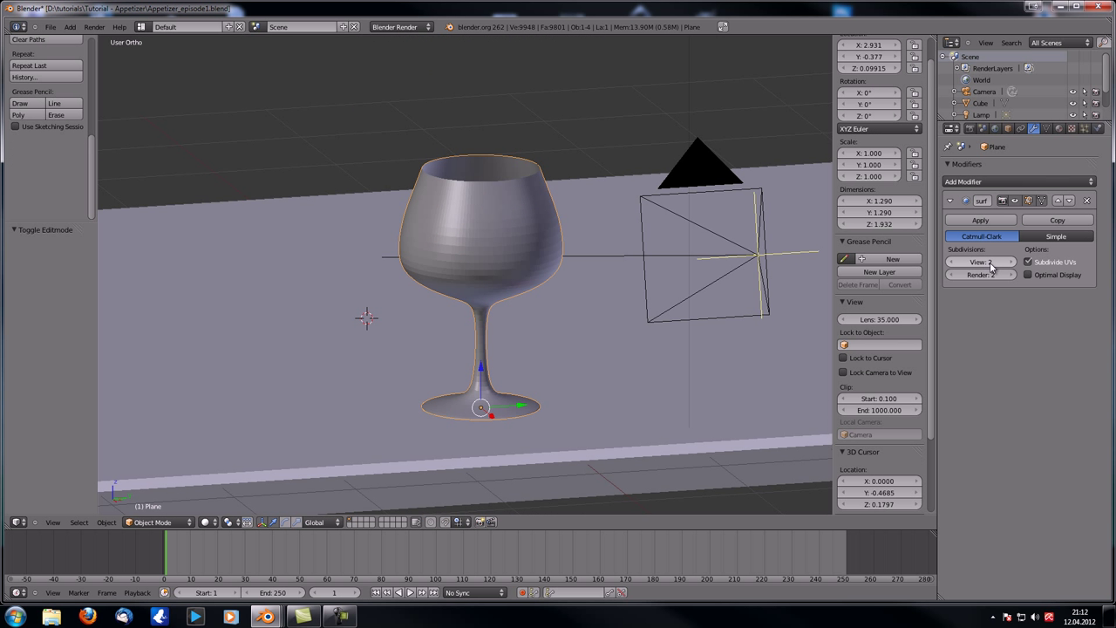
Add a Solidify modifier to the glass and move it above the Subdivision Surface modifier
middle_click_drag(470, 333, 471, 359)
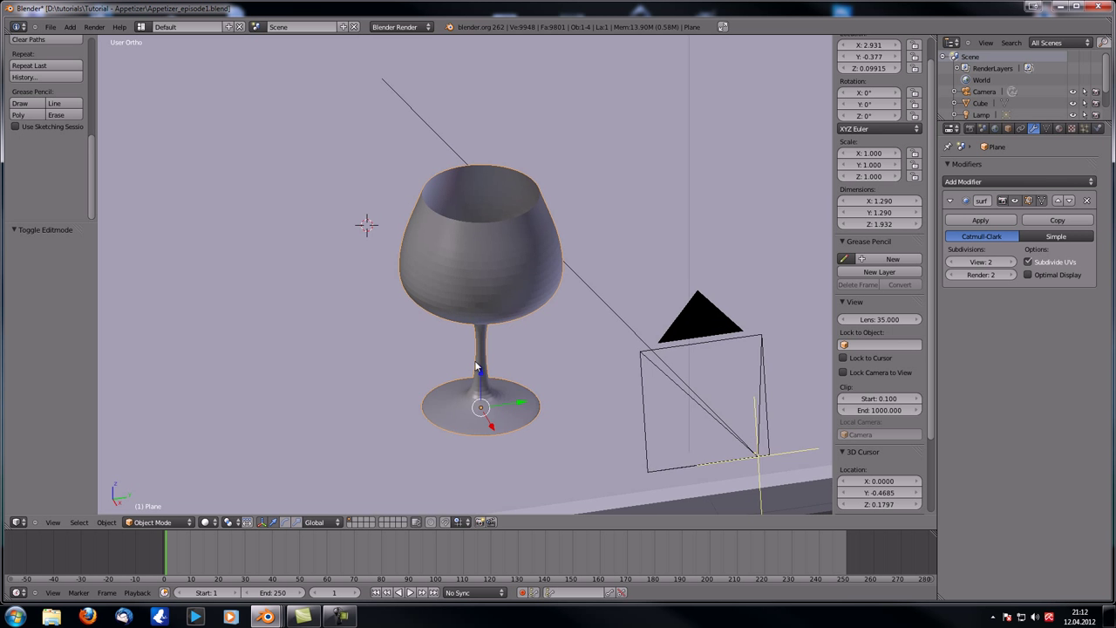
scroll(488, 381, "up", 2)
middle_click_drag(505, 419, 437, 209, "shift")
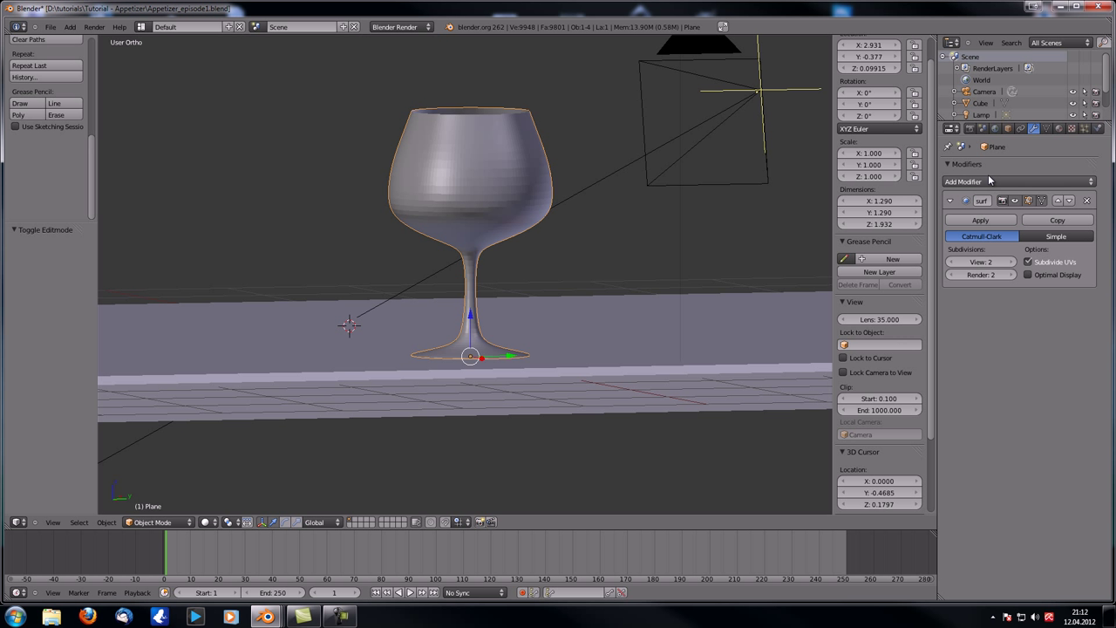
left_click(991, 180)
left_click(856, 348)
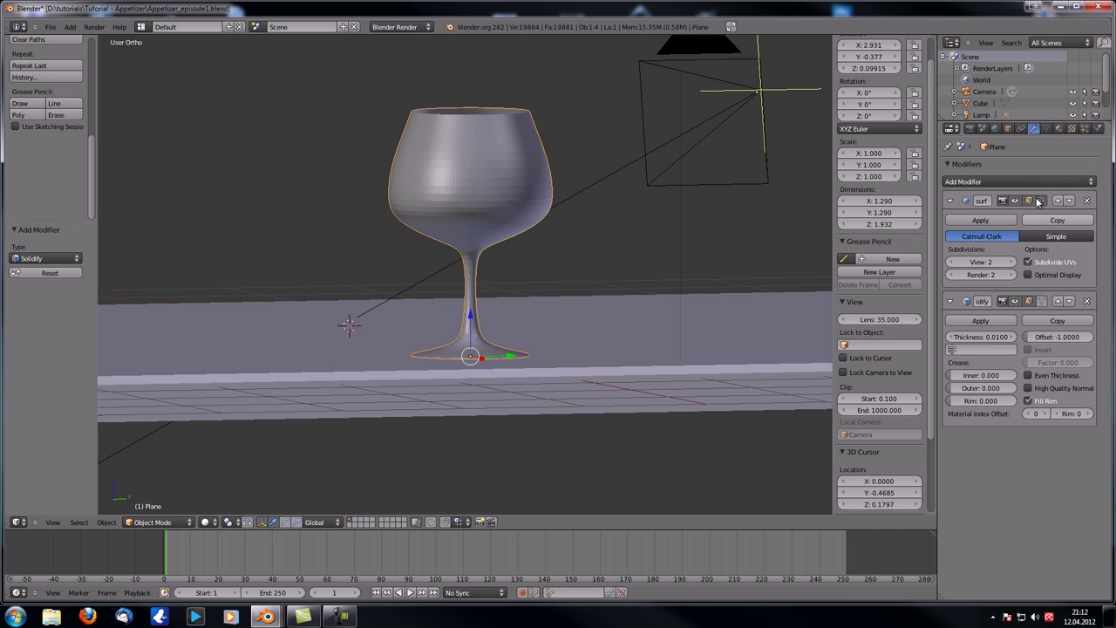
left_click(1058, 301)
Set the Solidify thickness to 0.0200 and compare the rim with Solidify below and back above the Subdivision Surface modifier
middle_click_drag(471, 140, 512, 321)
scroll(476, 138, "up", 4)
scroll(512, 321, "up", 1)
scroll(613, 256, "up", 6)
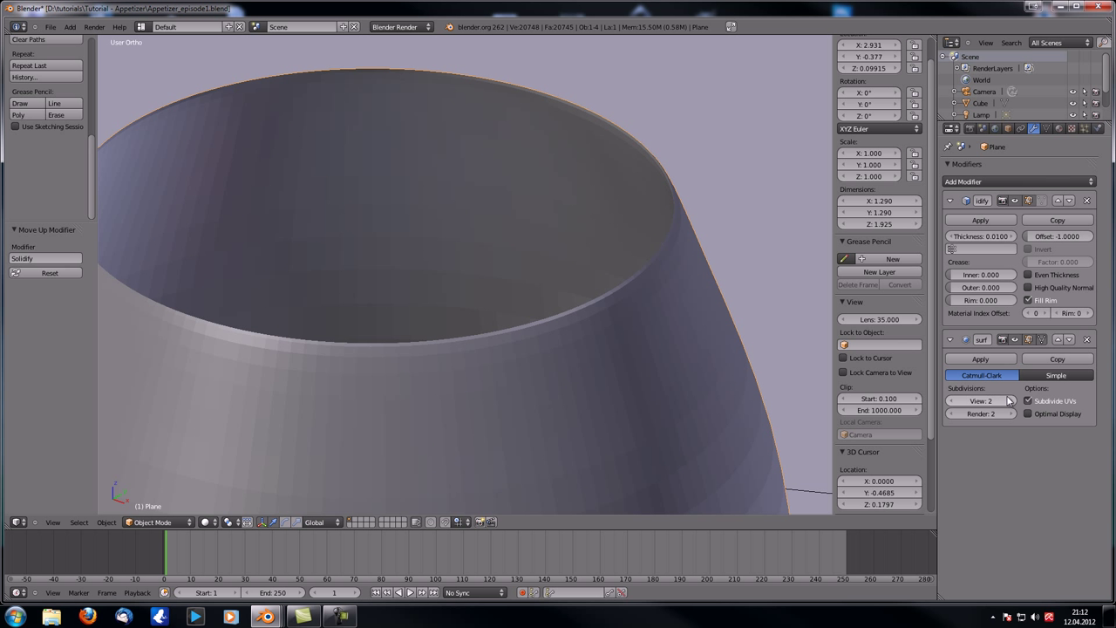
left_click(1016, 241)
left_click(1015, 241)
left_click(1016, 240)
left_click(1016, 241)
left_click(1016, 240)
left_click(1015, 240)
left_click(1016, 240)
left_click(1016, 240)
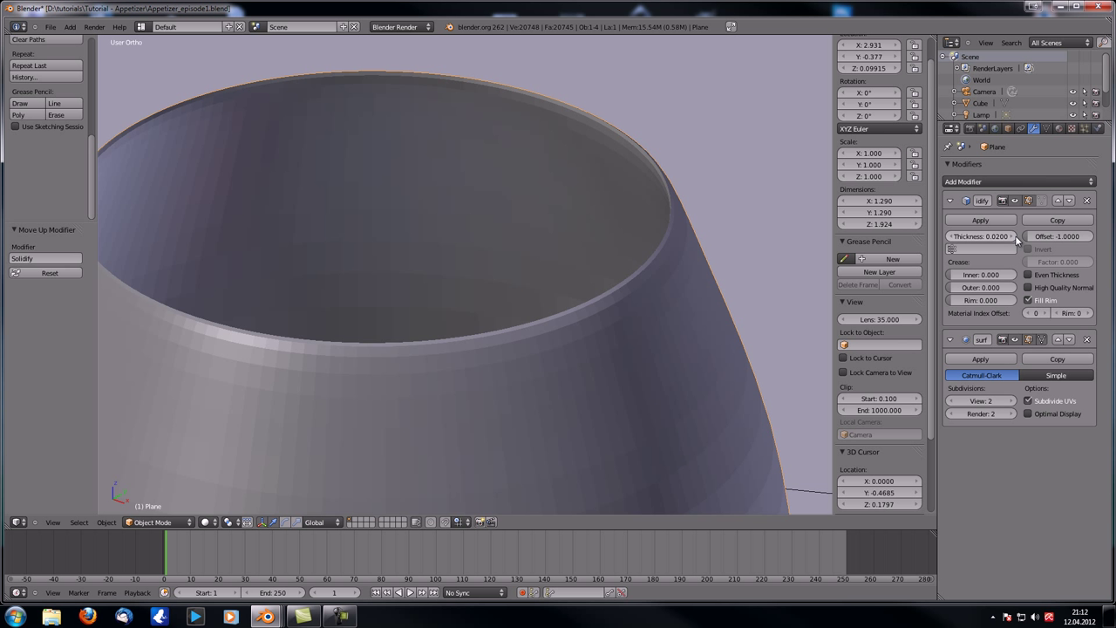
left_click(1070, 201)
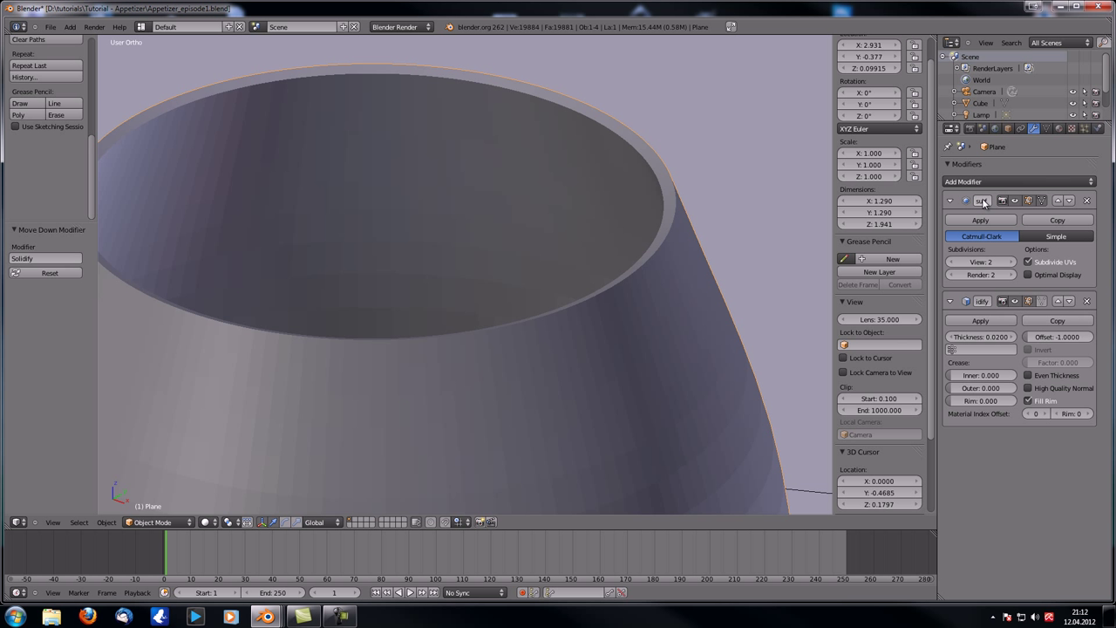
left_click(1058, 301)
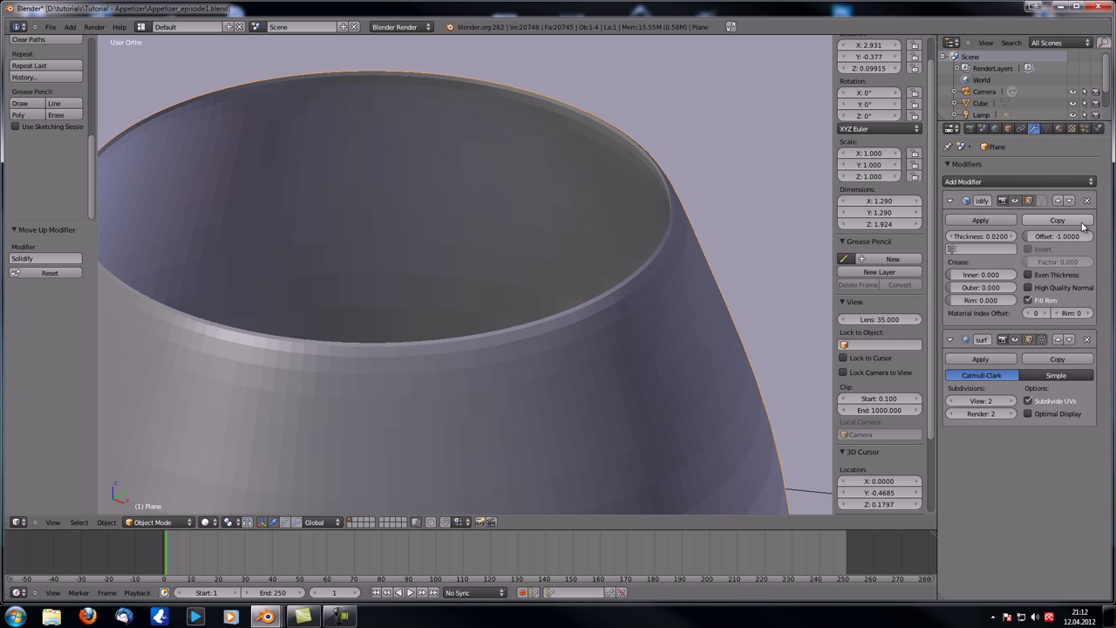
Enter Edit Mode and examine the thickened glass's foot, stem, bowl and rim
scroll(717, 316, "down", 3)
middle_click_drag(589, 331, 510, 273)
scroll(555, 315, "down", 8)
scroll(509, 273, "up", 3)
mouse_move(513, 362)
middle_mouse_down()
mouse_move(512, 336)
mouse_move(477, 308)
mouse_move(518, 354)
middle_mouse_up()
scroll(518, 354, "up", 5)
key("Tab")
scroll(319, 339, "down", 2)
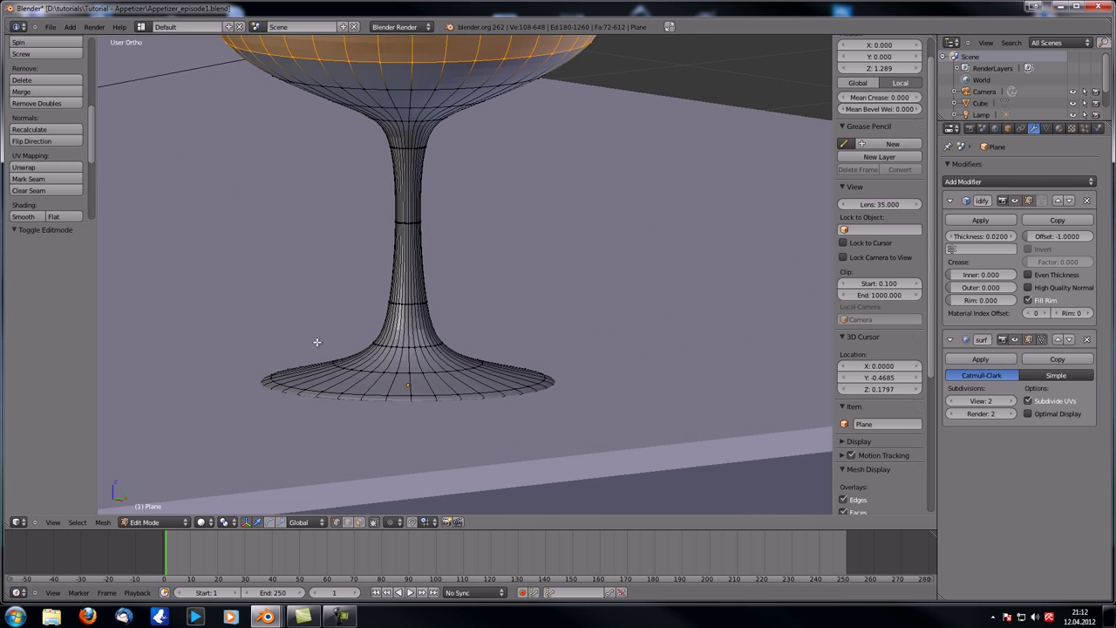
middle_click_drag(319, 339, 324, 366)
middle_click_drag(366, 148, 373, 328, "shift")
middle_click_drag(477, 154, 498, 171)
middle_click_drag(490, 85, 518, 271, "shift")
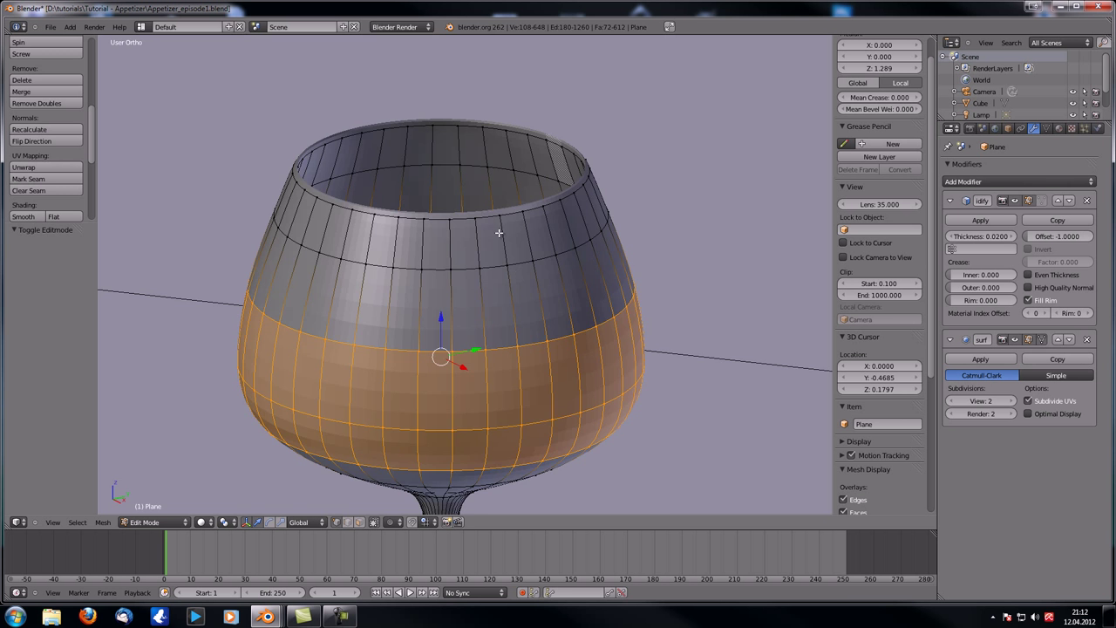
scroll(518, 271, "up", 4)
middle_click_drag(520, 108, 561, 227, "shift")
scroll(664, 152, "up", 2)
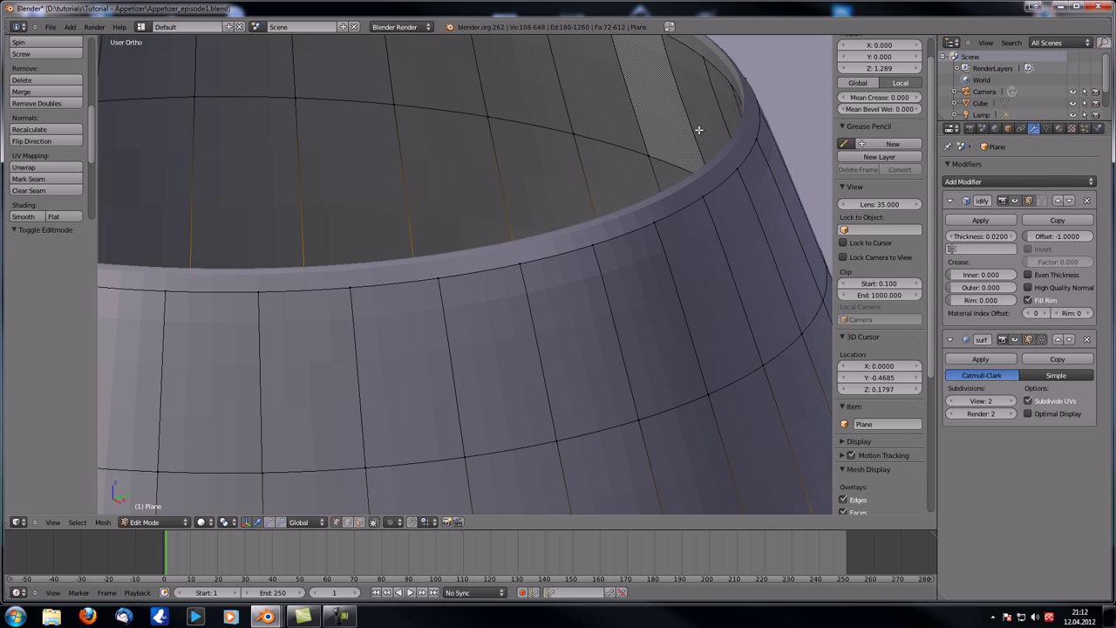
scroll(774, 160, "down", 2)
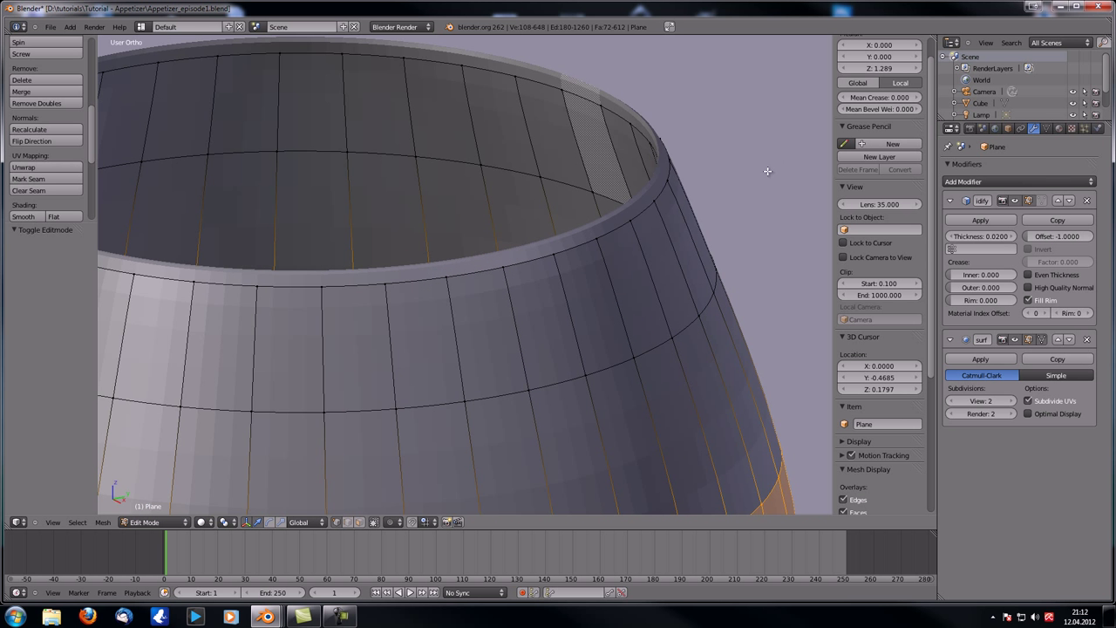
Add a horizontal loop cut just below the glass's rim, with an edge slide of about -0.53
key("ctrl+r")
left_click(653, 277)
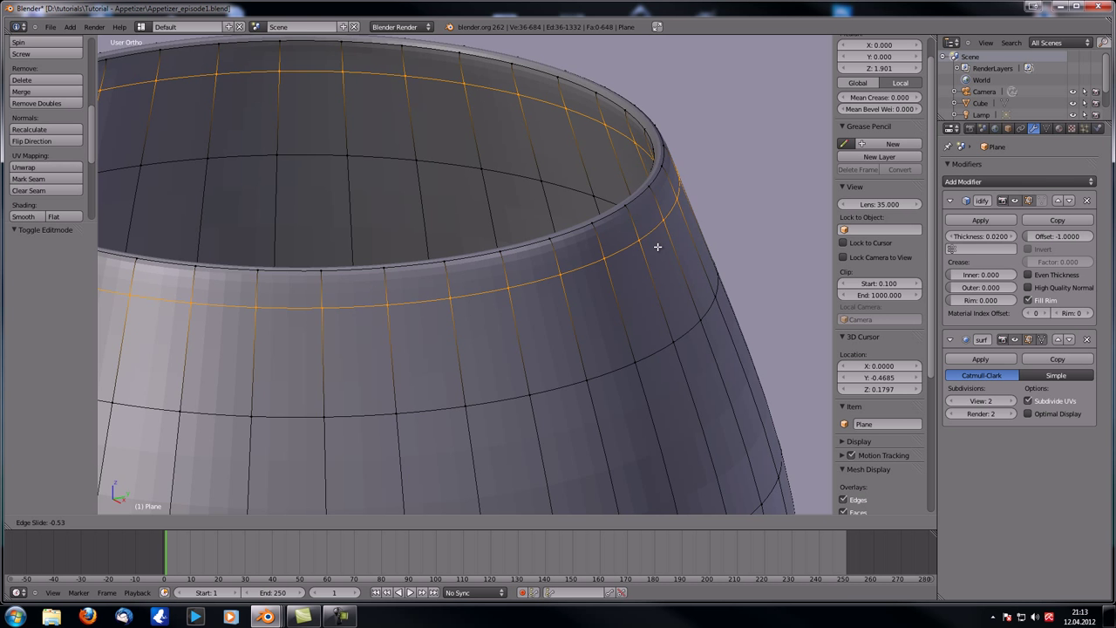
left_click(657, 246)
scroll(655, 247, "down", 3)
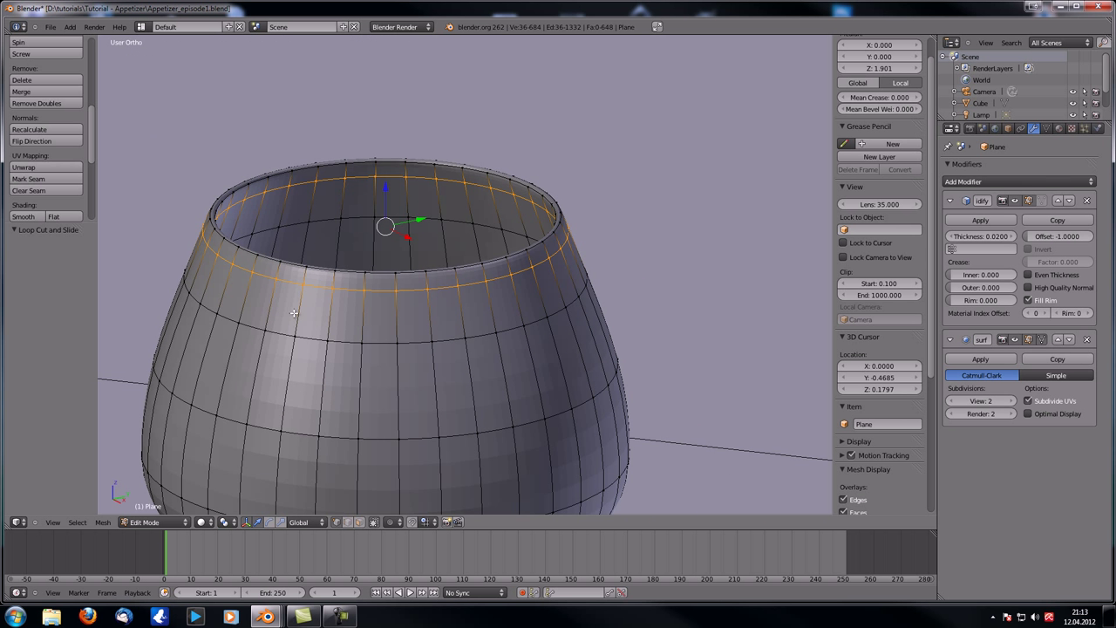
Turn off the Subdivision Surface modifier's edit-cage display and view the foot's original mesh in Edit Mode
middle_click_drag(354, 418, 370, 311, "shift")
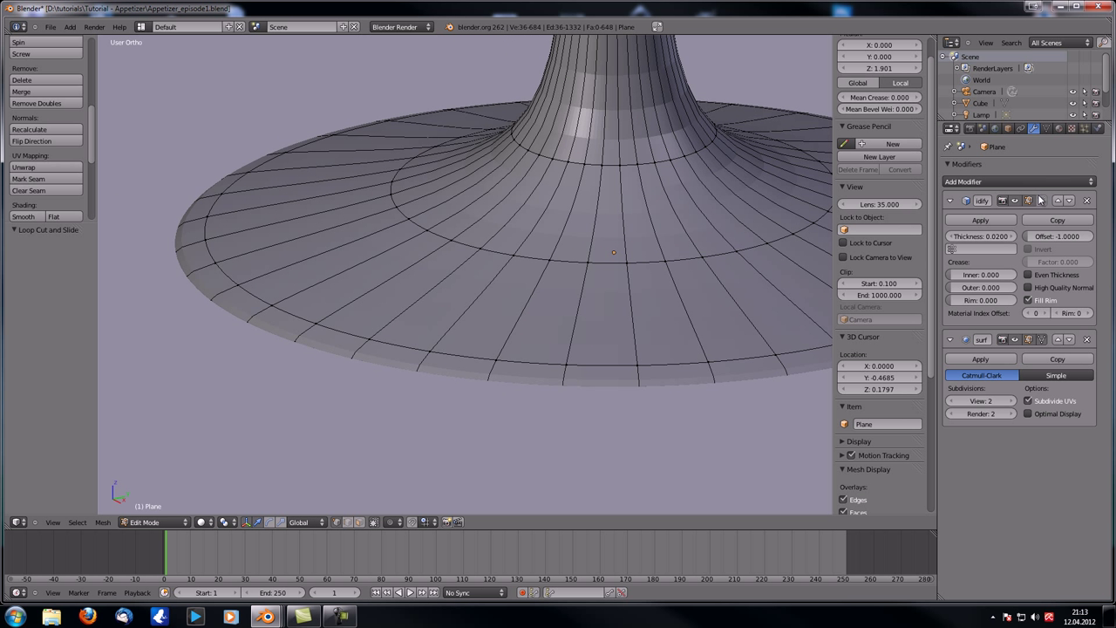
key("Tab")
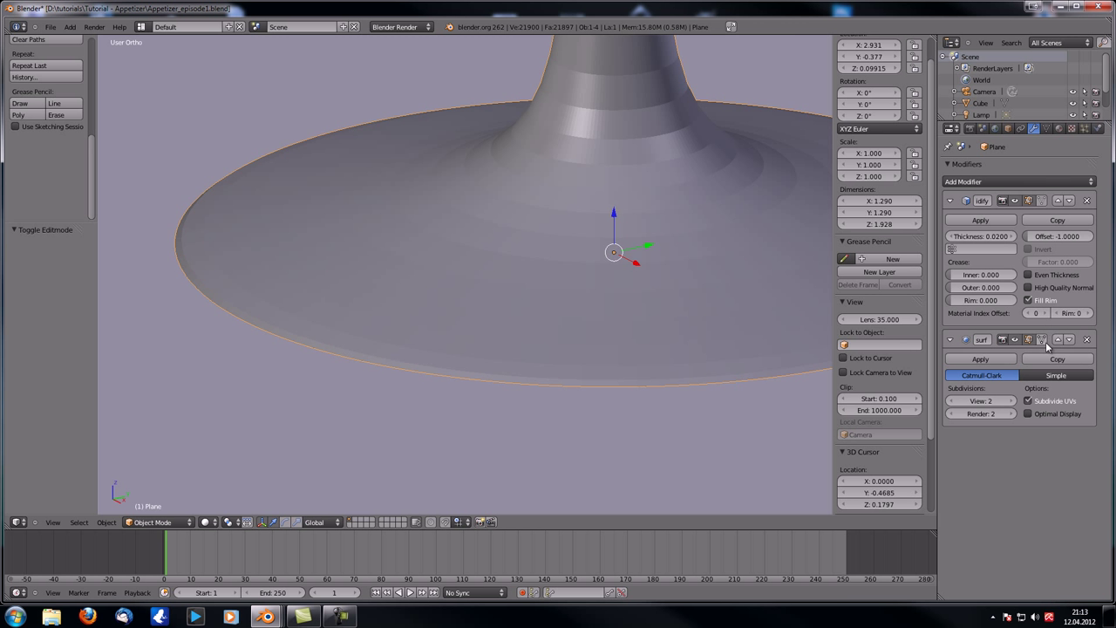
key("Tab")
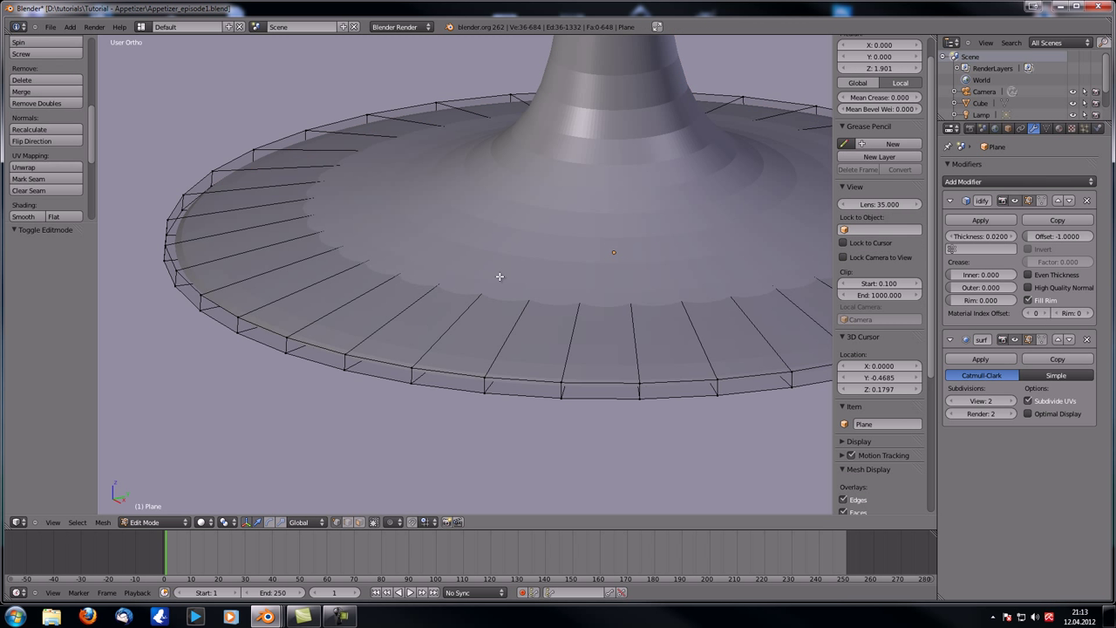
Add a loop cut around the top of the foot close to its outer edge, with an edge slide of about 0.9
key("ctrl+r")
left_click(266, 275)
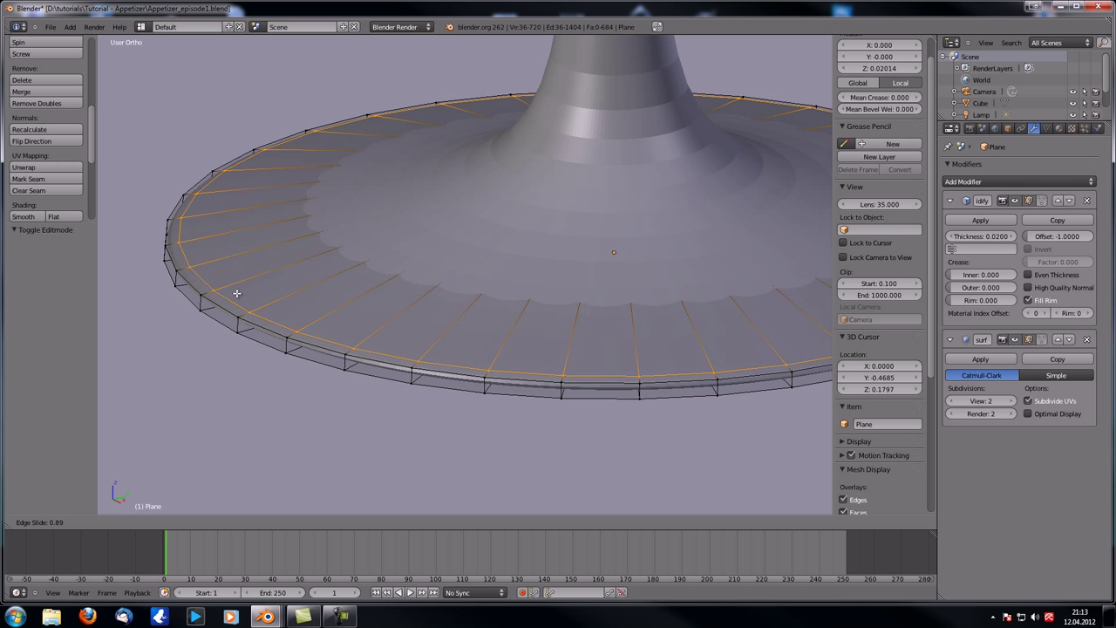
left_click(236, 294)
scroll(316, 346, "down", 2)
middle_click_drag(385, 350, 386, 329)
Add a loop cut around the foot's underside near its outer edge in wireframe, and return to solid Object Mode
key("z")
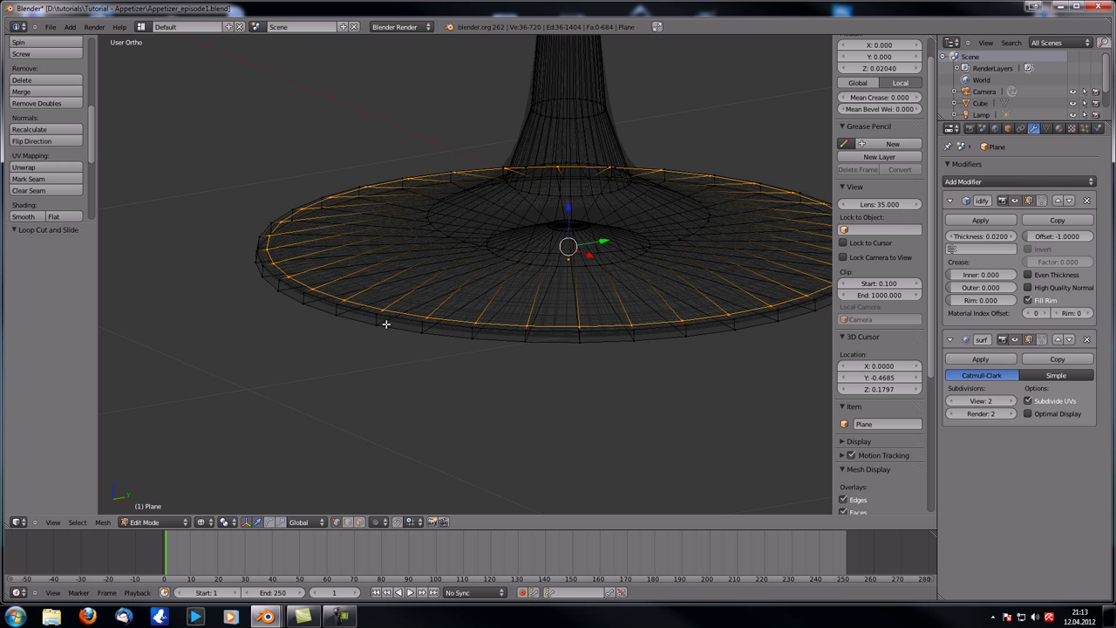
key("ctrl+r")
left_click(383, 325)
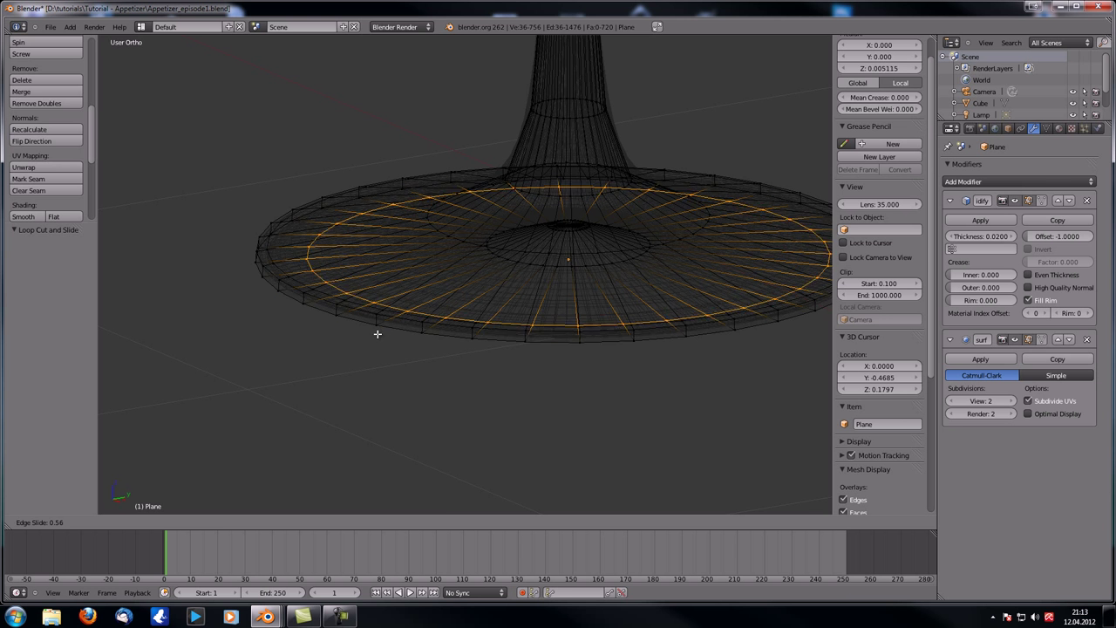
left_click(385, 334)
key("z")
scroll(380, 331, "up", 2)
scroll(379, 335, "down", 2)
key("Tab")
scroll(379, 332, "down", 5)
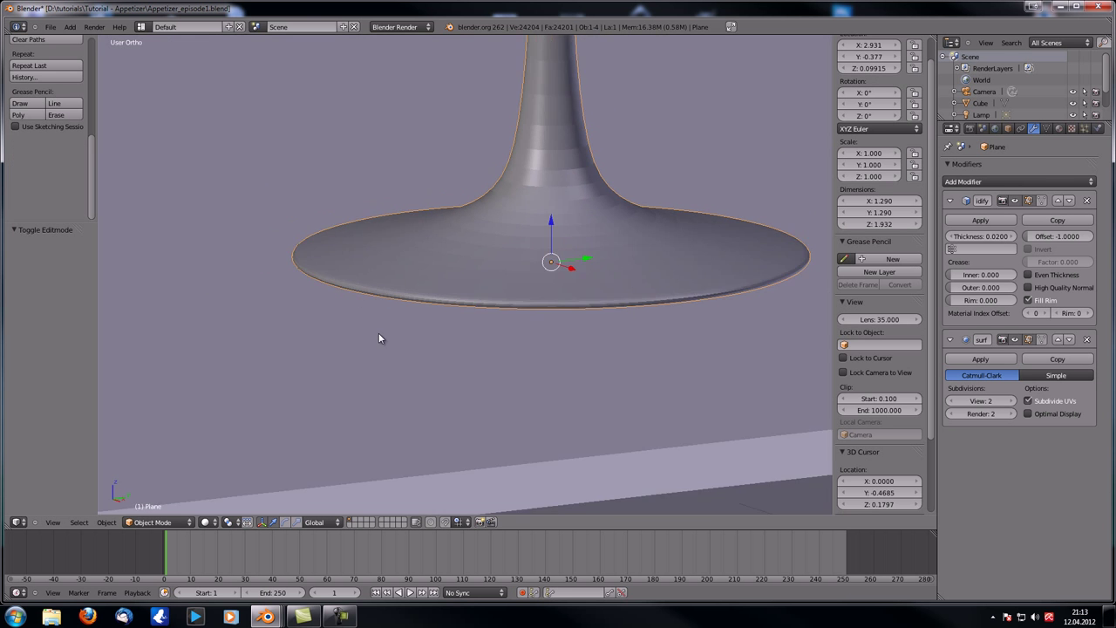
Reshape an edge loop on the glass's foot in wireframe by scaling it and moving it vertically, and return to solid Object Mode
key("Tab")
scroll(454, 297, "up", 8)
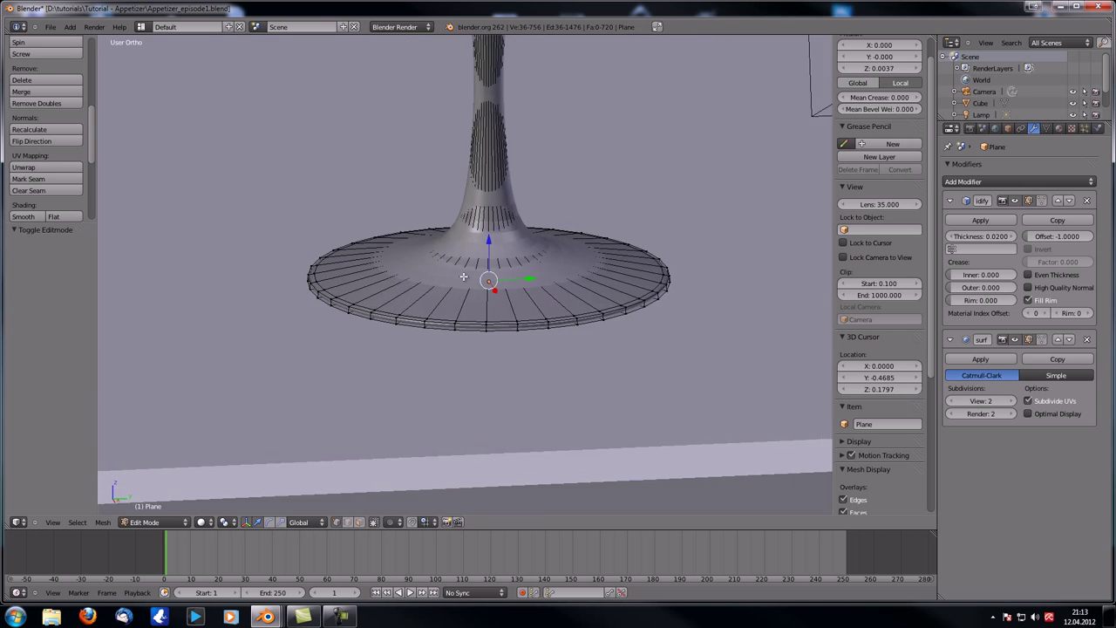
key("z")
right_click(591, 312, "alt")
key("s")
left_click(639, 254)
key("g")
key("z")
left_click(416, 250)
key("s")
left_click(625, 190)
key("Tab")
scroll(600, 236, "down", 4)
key("z")
scroll(567, 288, "down", 8)
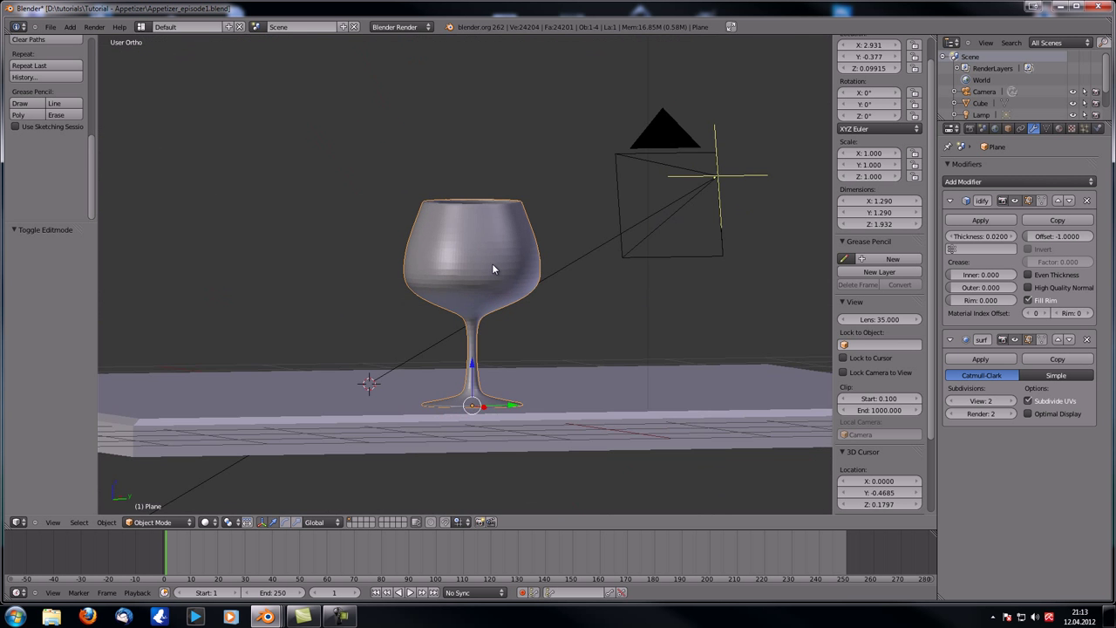
Apply smooth shading to the glass
scroll(492, 263, "up", 2)
middle_click_drag(478, 264, 480, 303)
scroll(17, 153, "up", 5)
left_click(24, 138)
mouse_move(399, 203)
middle_mouse_down()
mouse_move(438, 229)
mouse_move(421, 204)
mouse_move(452, 249)
middle_mouse_up()
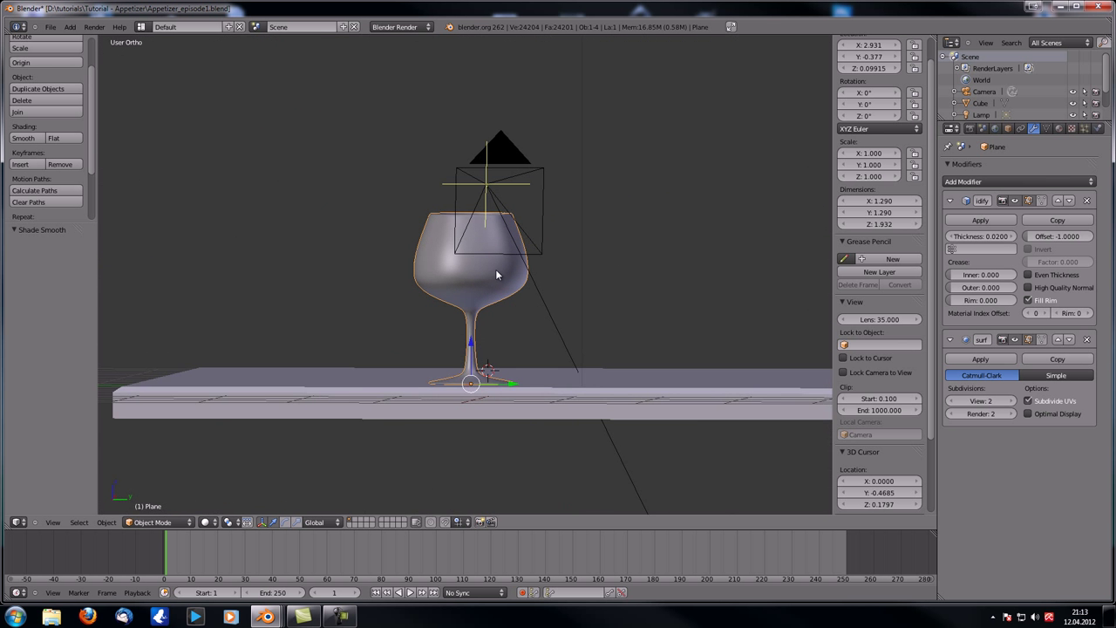
Examine the smooth-shaded glass's bowl, rim, stem and foot from several angles
scroll(501, 270, "up", 5)
middle_click_drag(503, 276, 348, 287)
middle_click_drag(459, 233, 448, 287)
scroll(436, 272, "down", 4)
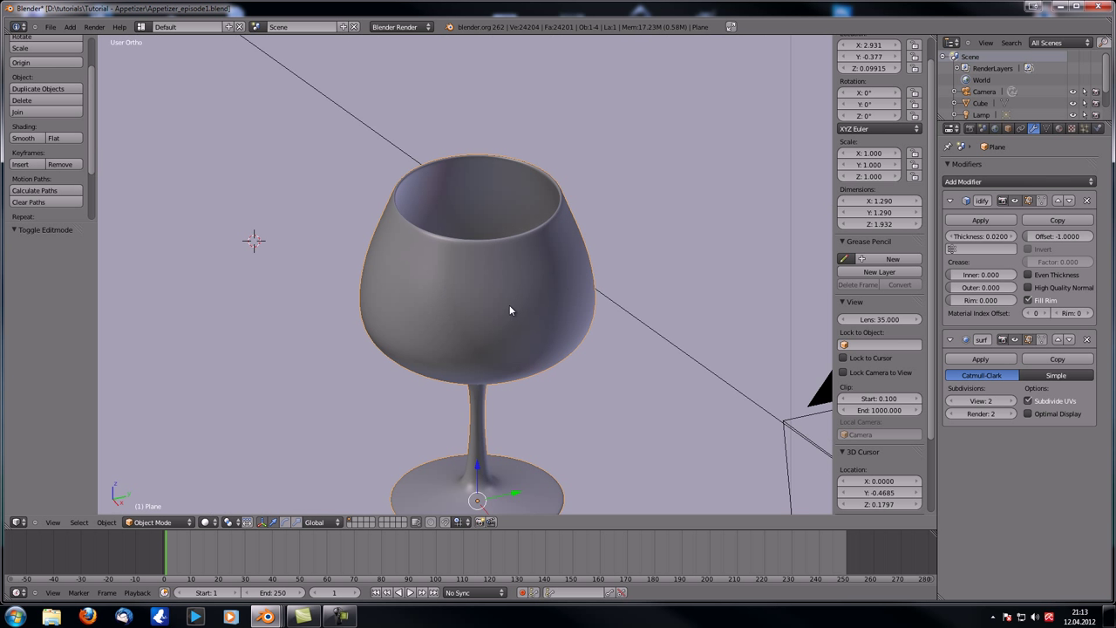
middle_click_drag(509, 304, 517, 226, "shift")
scroll(517, 225, "down", 2)
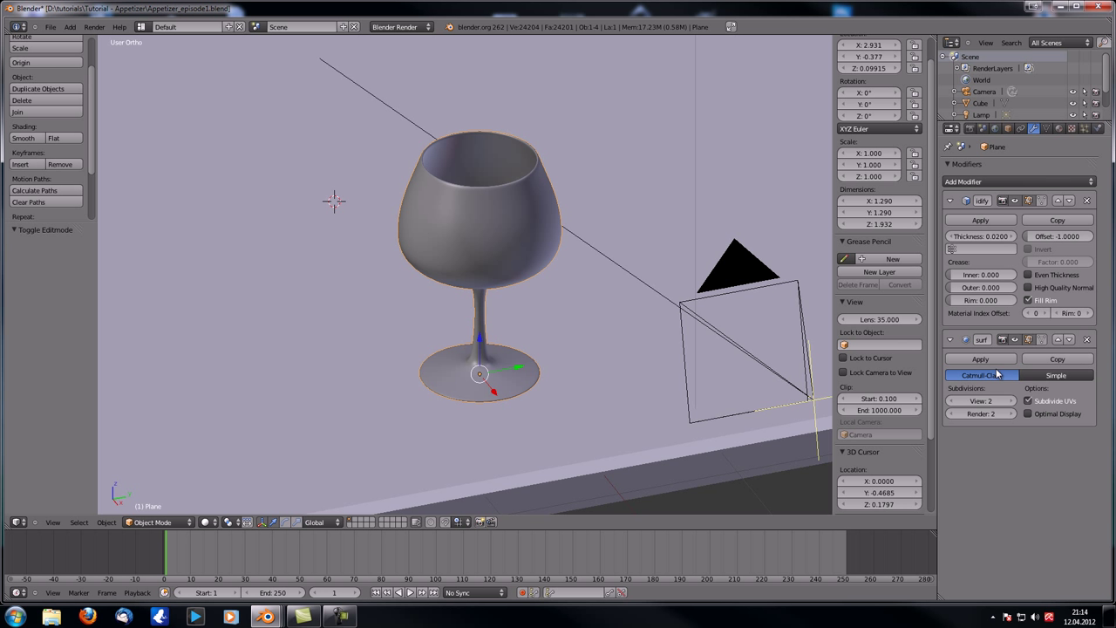
mouse_move(496, 211)
middle_mouse_down()
mouse_move(485, 209)
mouse_move(498, 200)
middle_mouse_up()
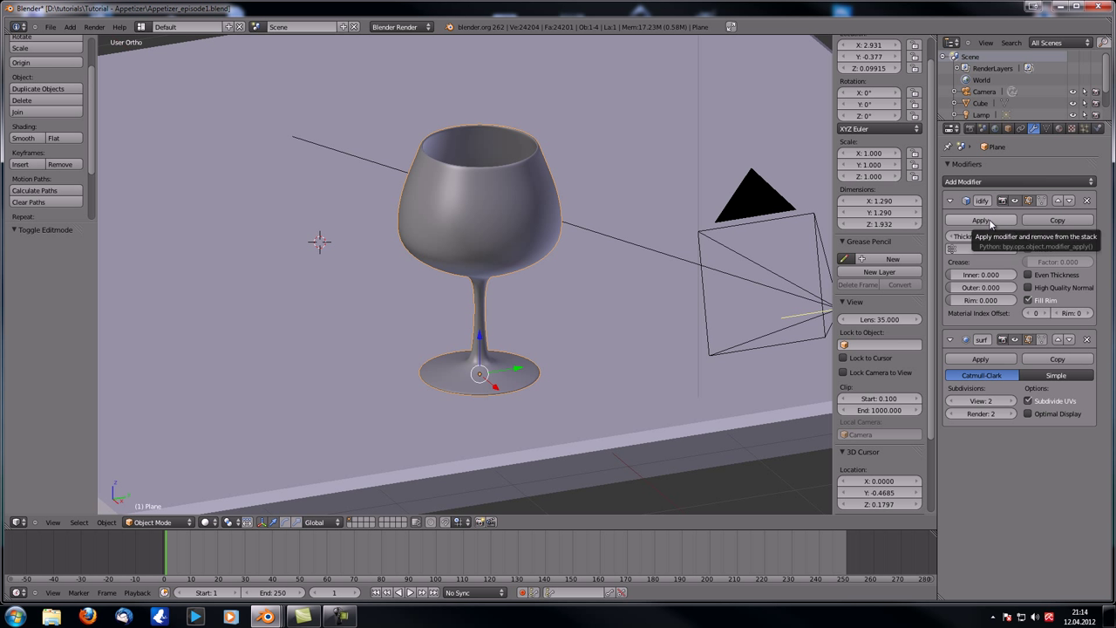
Examine the thickness and mesh density of the glass's rim up close in wireframe
middle_click_drag(471, 207, 498, 191)
scroll(498, 191, "up", 2)
key("z")
scroll(498, 191, "up", 1)
scroll(542, 152, "up", 6)
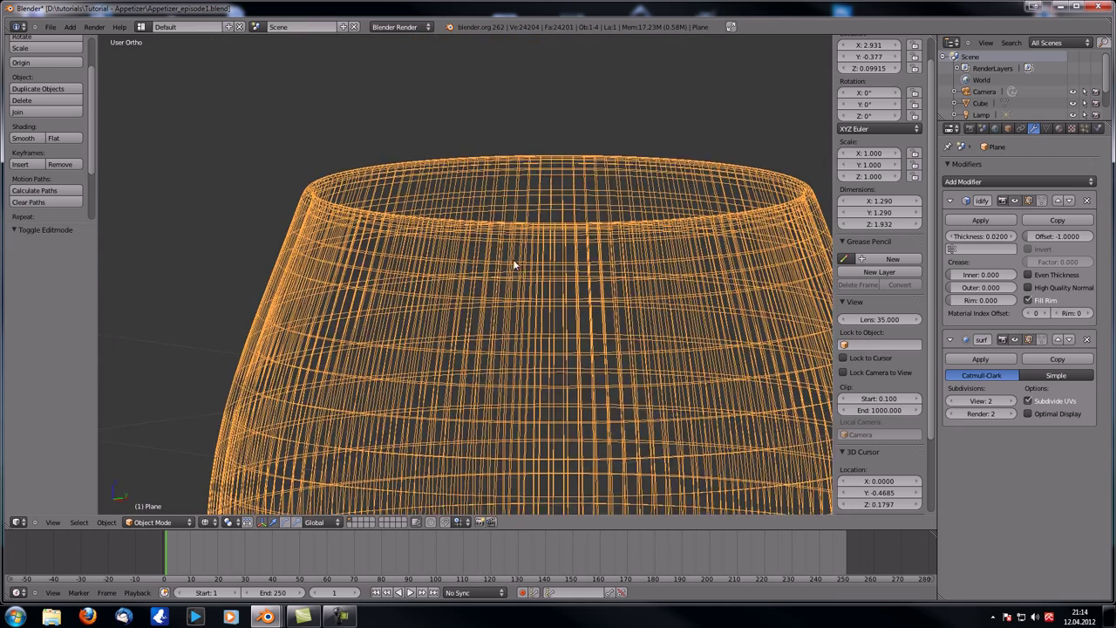
Set the glass's Solidify thickness to 0.0230 and apply the modifier
middle_click_drag(515, 266, 573, 273)
left_click(1010, 237)
left_click(1011, 236)
left_click(1010, 236)
left_click(1010, 236)
left_click(952, 236)
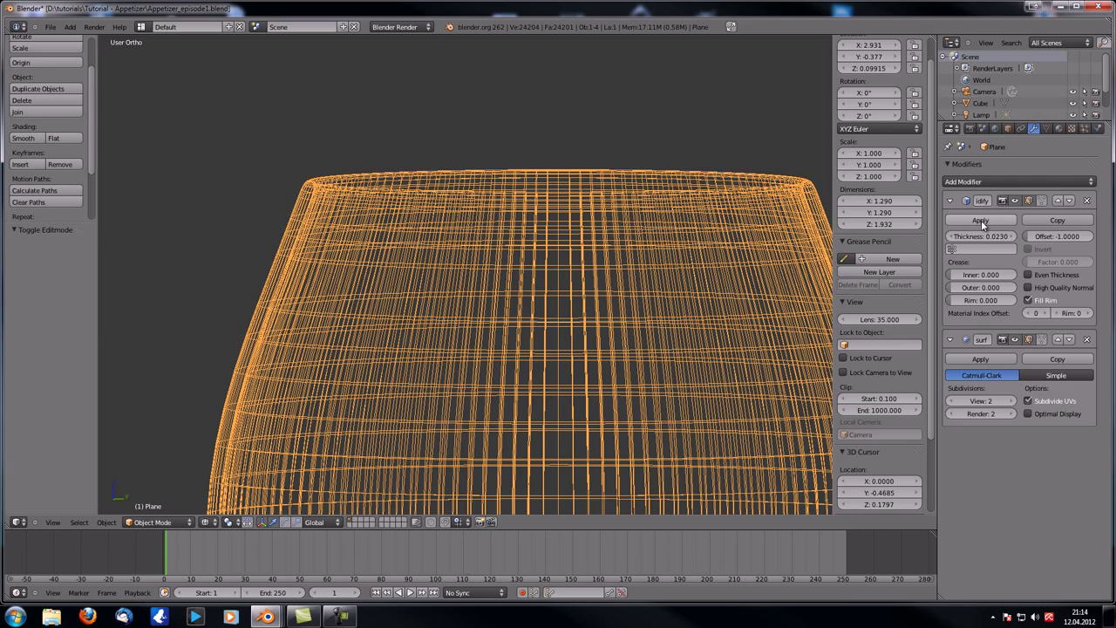
left_click(979, 220)
Examine the glass's thickened mesh in Edit Mode, from the bowl down through the stem to the foot
key("Tab")
scroll(640, 291, "down", 8)
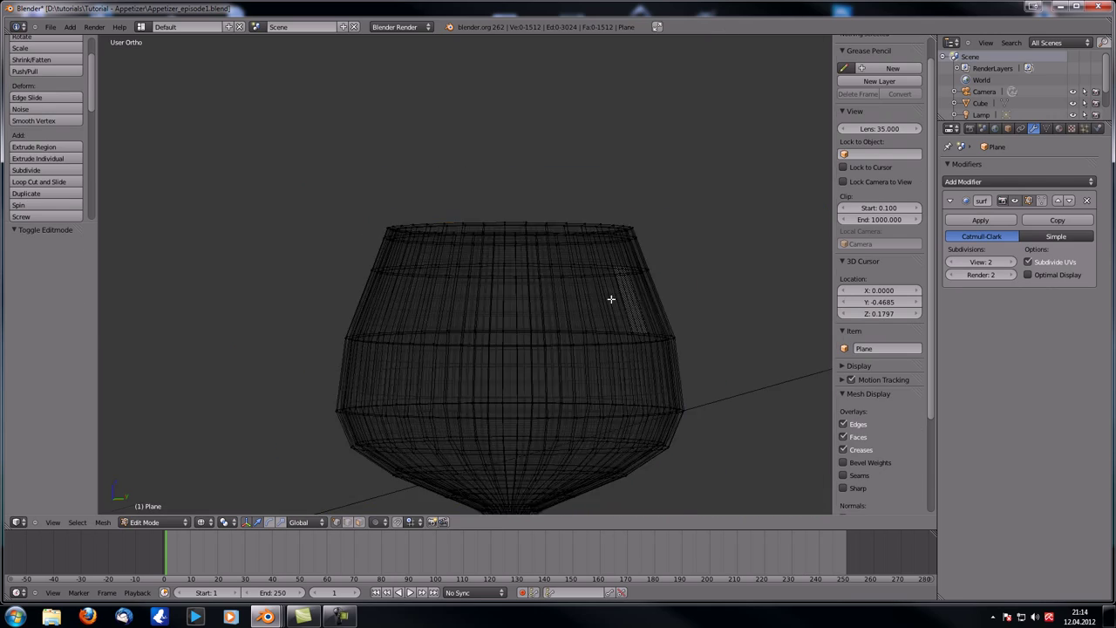
scroll(552, 327, "up", 8)
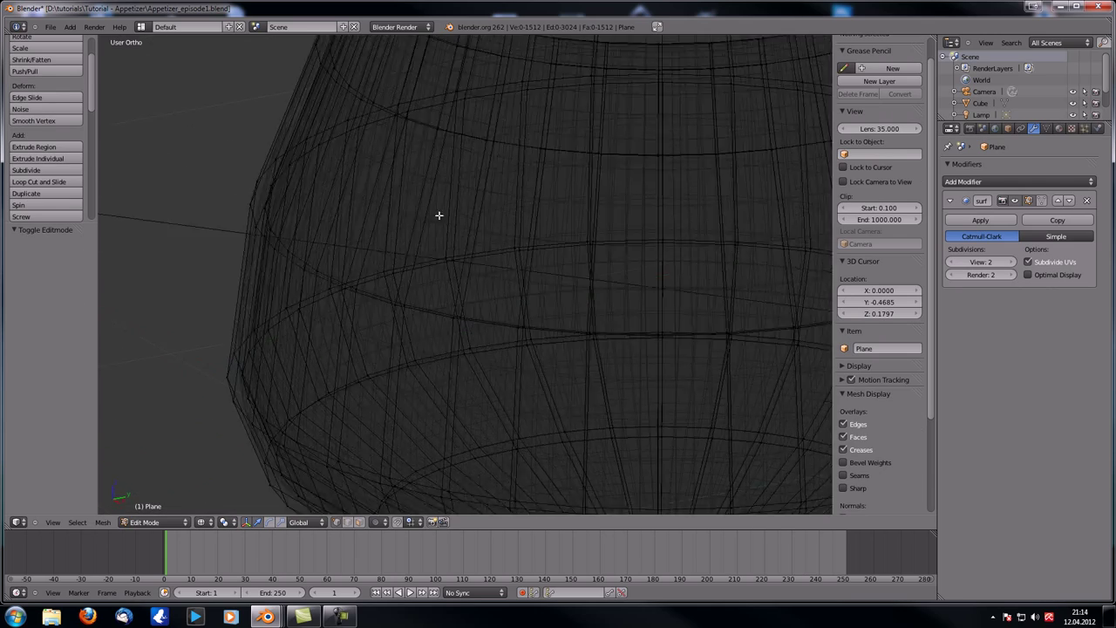
middle_click_drag(586, 362, 463, 238, "shift")
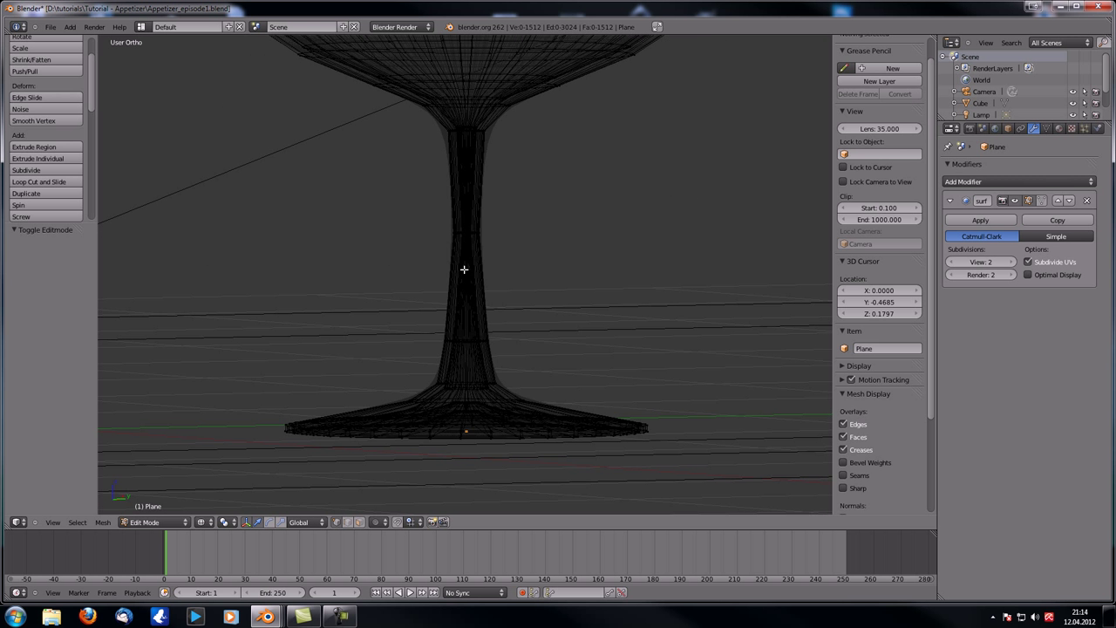
scroll(480, 409, "up", 2)
middle_click_drag(479, 381, 477, 286, "shift")
scroll(477, 285, "up", 3, "shift")
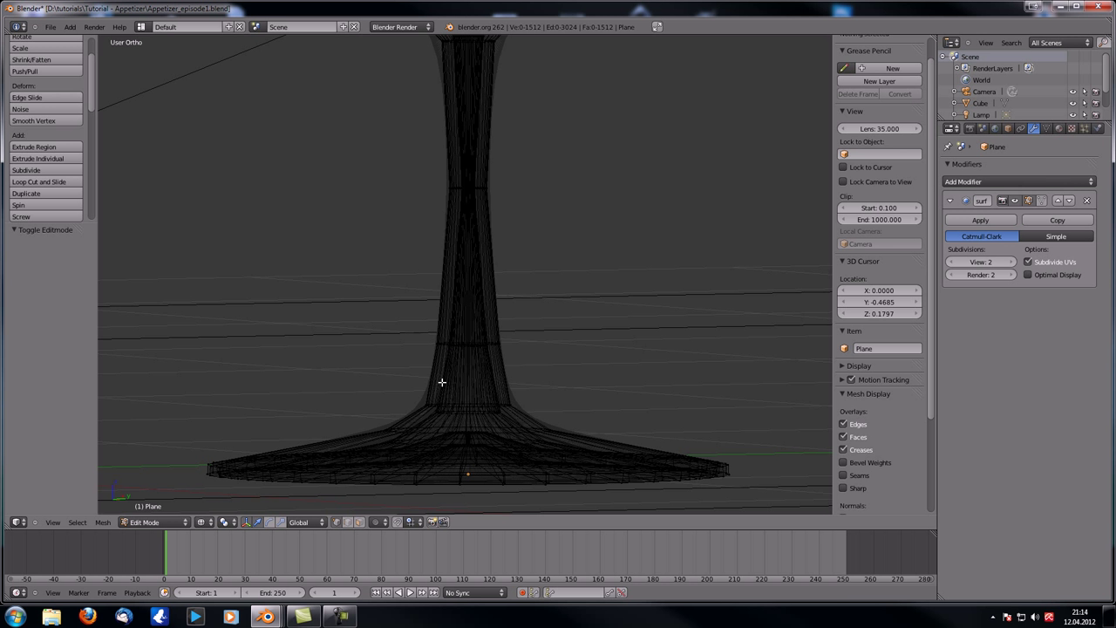
scroll(487, 289, "up", 15, "shift")
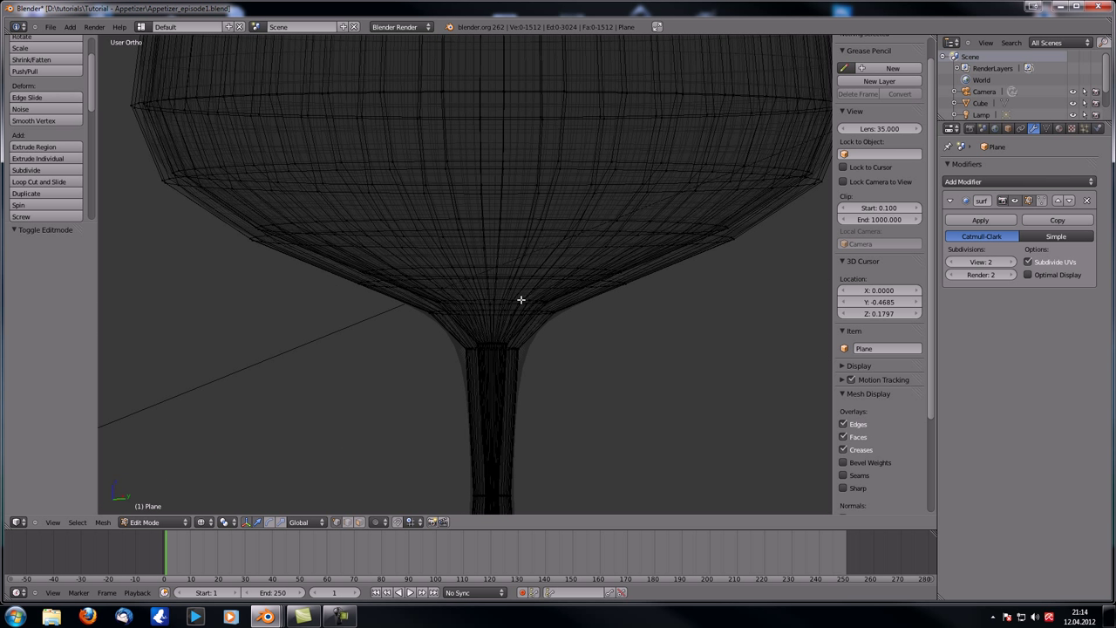
scroll(514, 324, "down", 12, "shift")
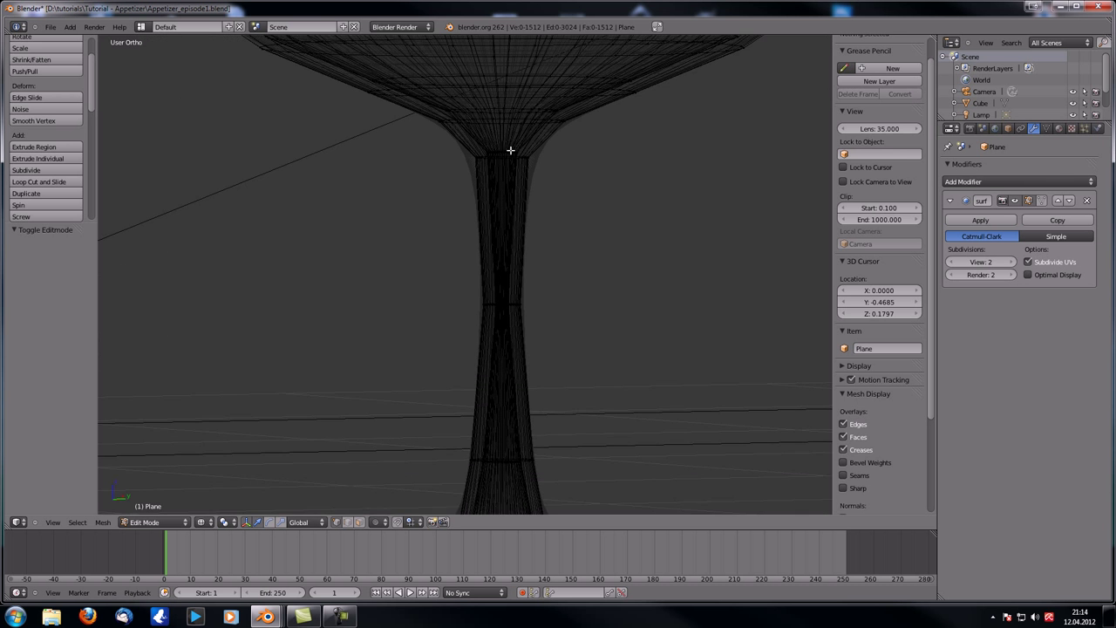
Select the inner edge loop midway up the stem, grow the selection once and delete the stem's inner vertices
right_click(487, 211, "alt")
scroll(489, 206, "up", 8)
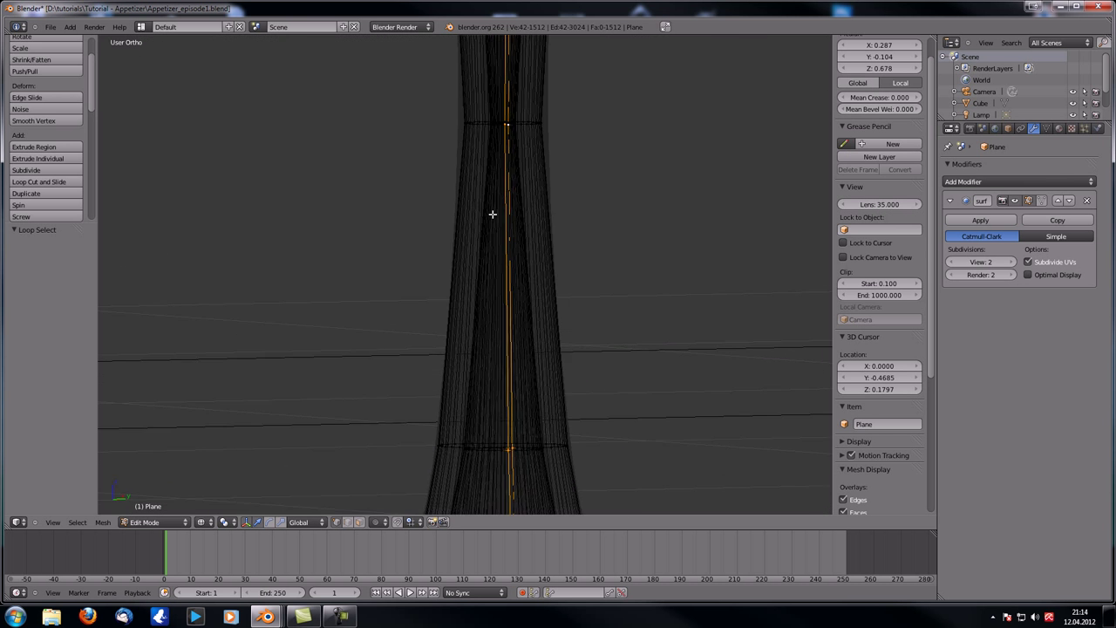
right_click(417, 182, "alt")
right_click(421, 184, "alt")
middle_click_drag(423, 188, 429, 228)
scroll(429, 228, "down", 5, "shift")
scroll(431, 294, "up", 4)
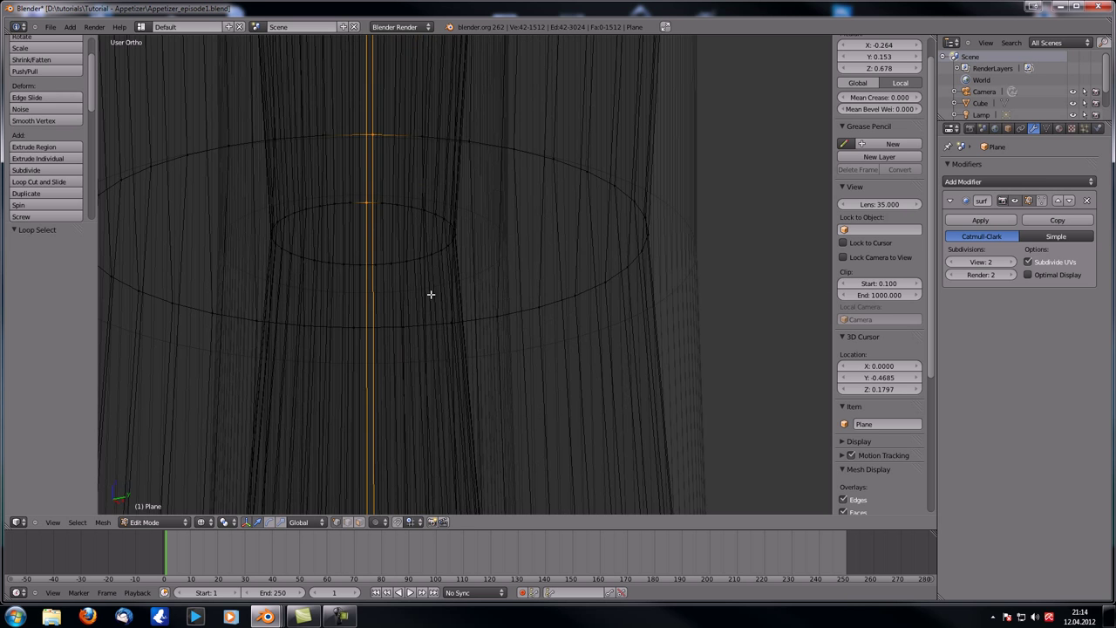
right_click(375, 265, "alt")
scroll(394, 319, "down", 10)
middle_click_drag(481, 314, 485, 300)
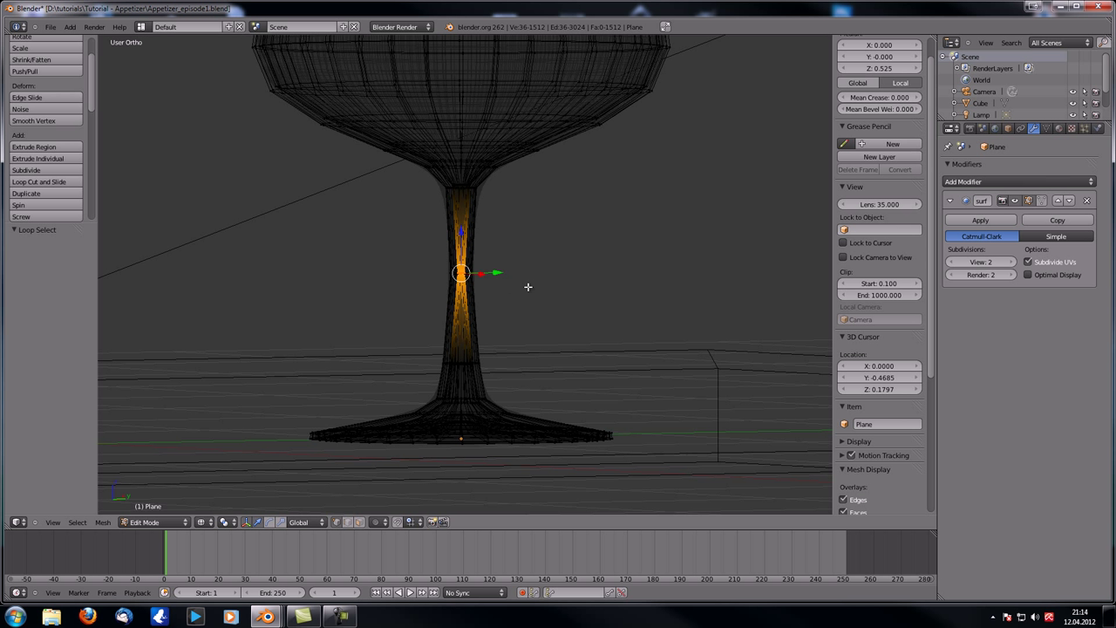
key("ctrl+KP_Add")
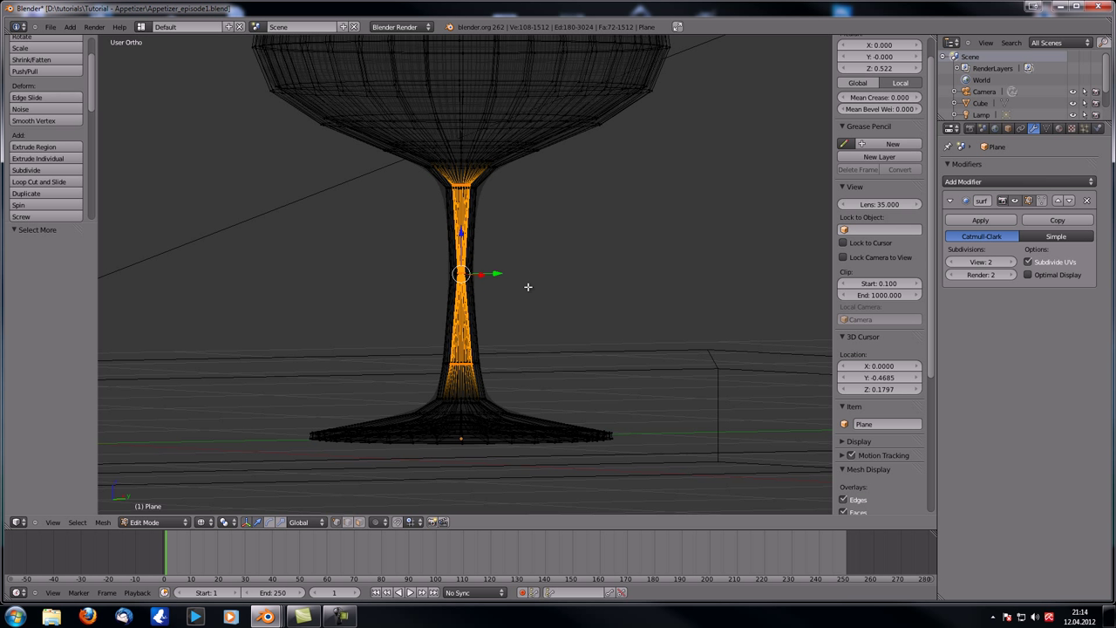
key("x")
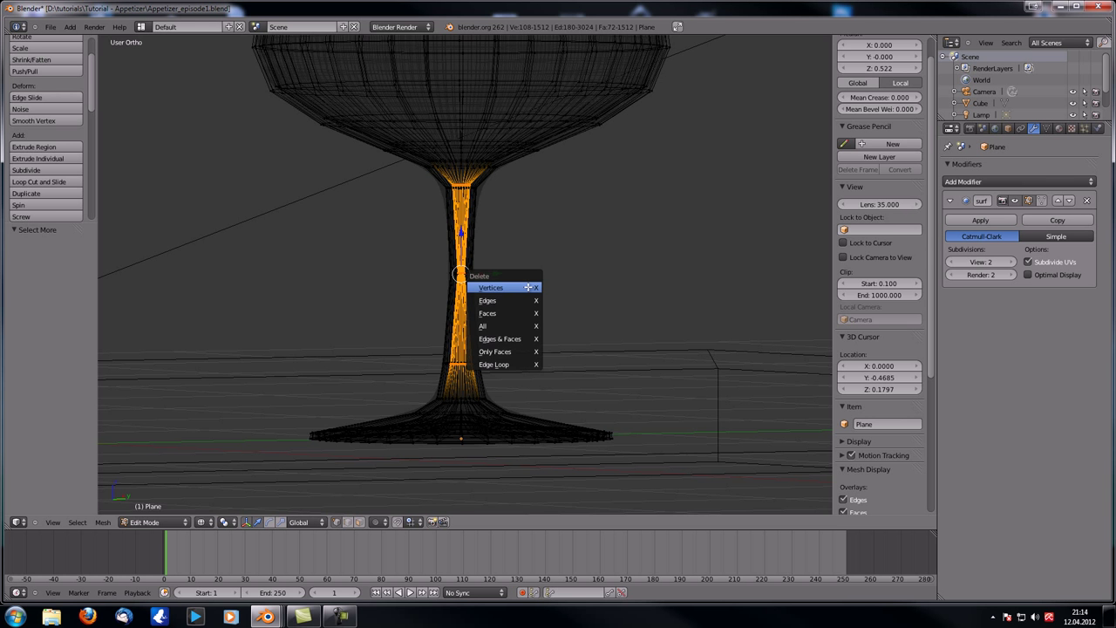
left_click(493, 296)
scroll(514, 305, "down", 2)
Select the inner surface of the foot, extended up to the base of the stem, and delete its vertices
scroll(504, 326, "up", 6)
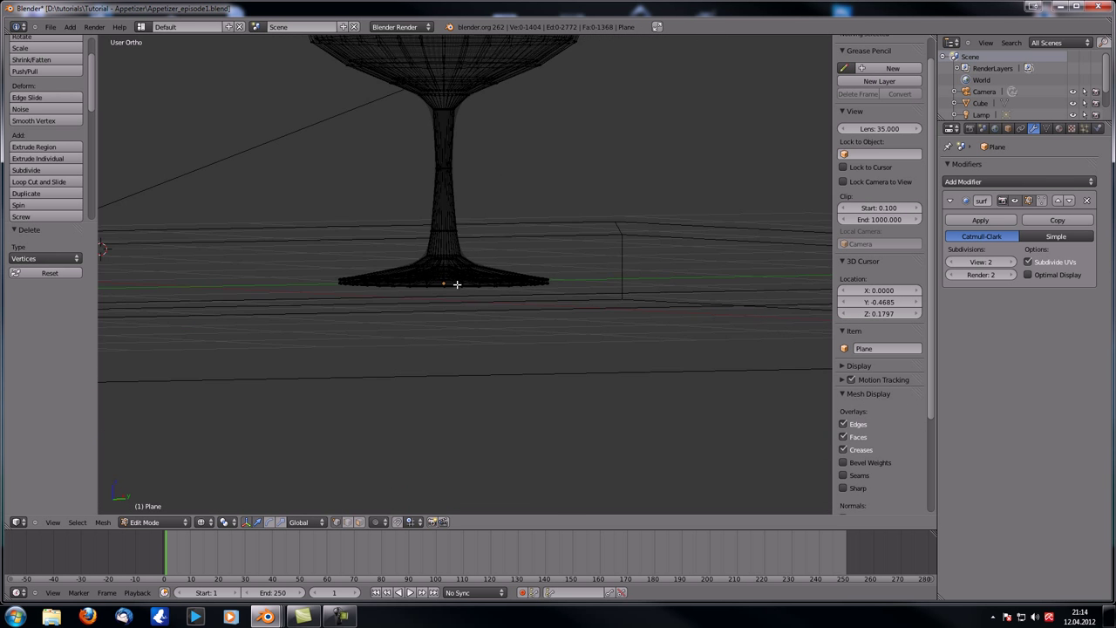
middle_click_drag(484, 364, 491, 371)
right_click(491, 324, "alt")
right_click(494, 321, "alt")
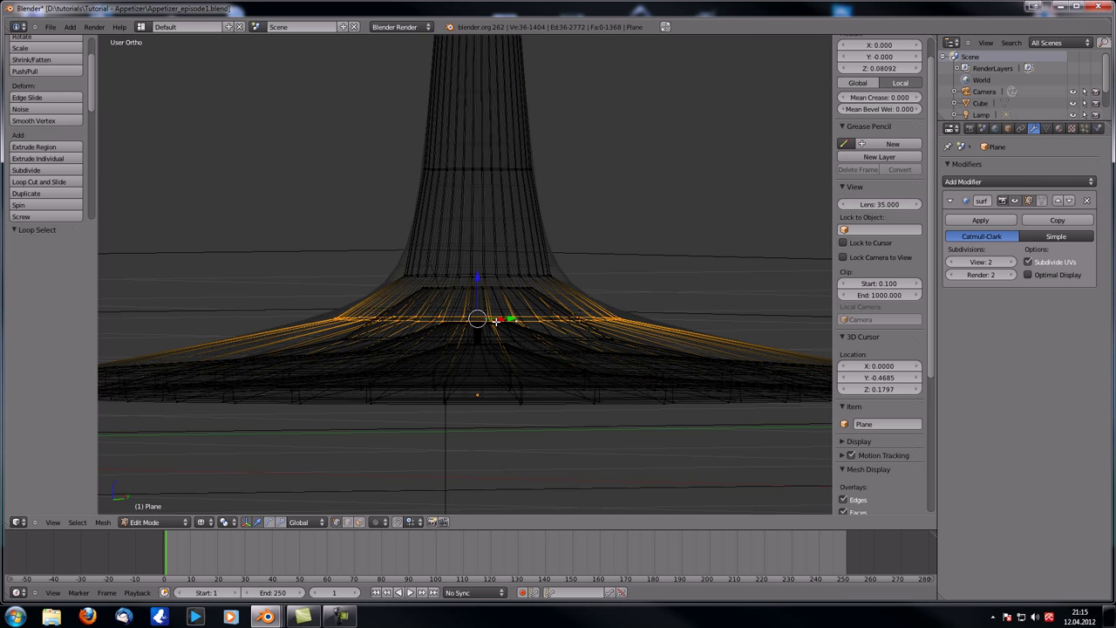
right_click(505, 325, "alt")
right_click(545, 367, "alt")
scroll(585, 381, "down", 2)
mouse_move(585, 381)
middle_mouse_down()
mouse_move(648, 381)
mouse_move(586, 380)
middle_mouse_up()
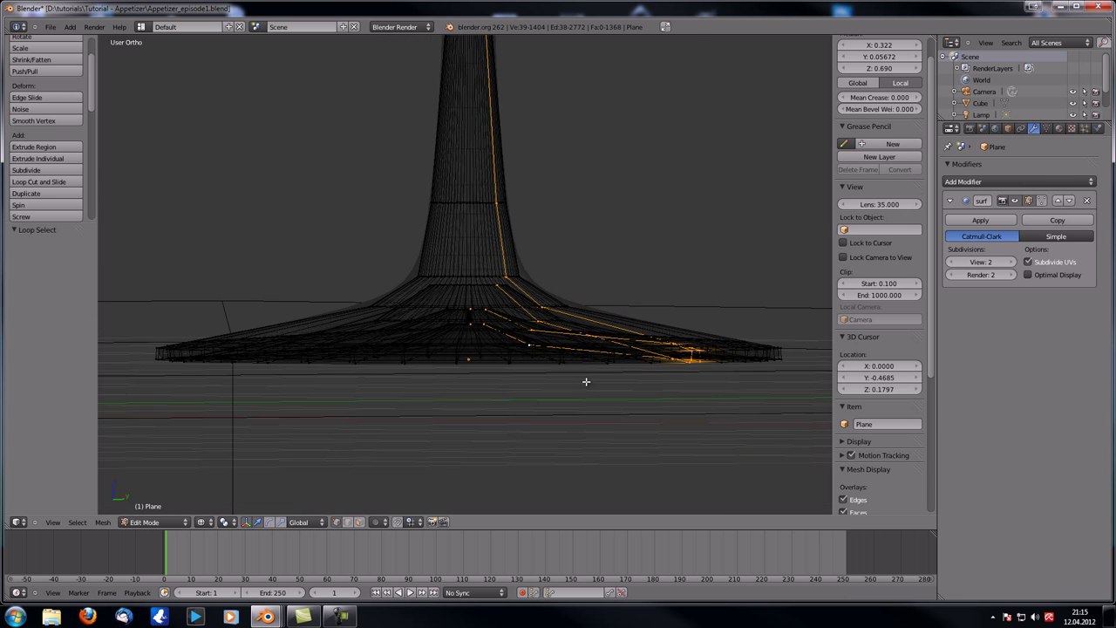
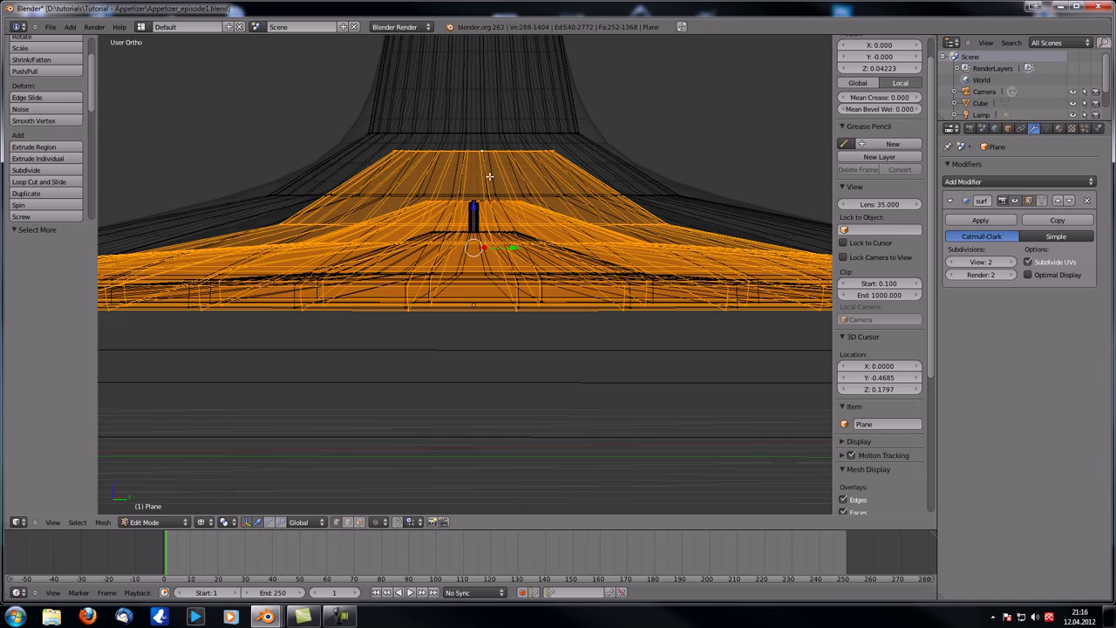
key("ctrl+KP_Add")
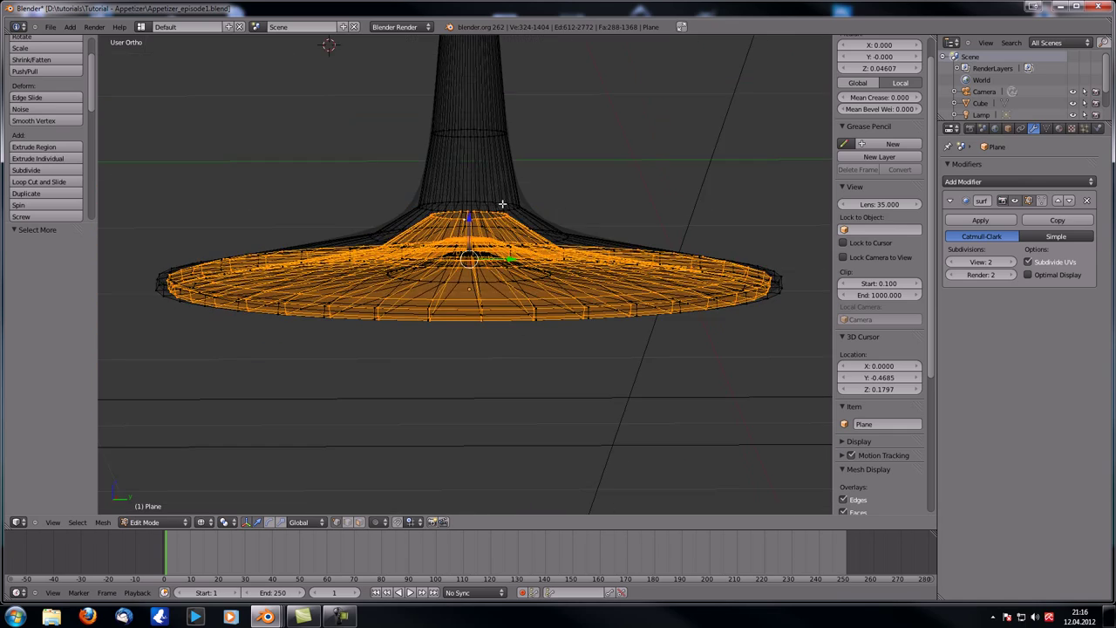
key("x")
left_click(502, 204)
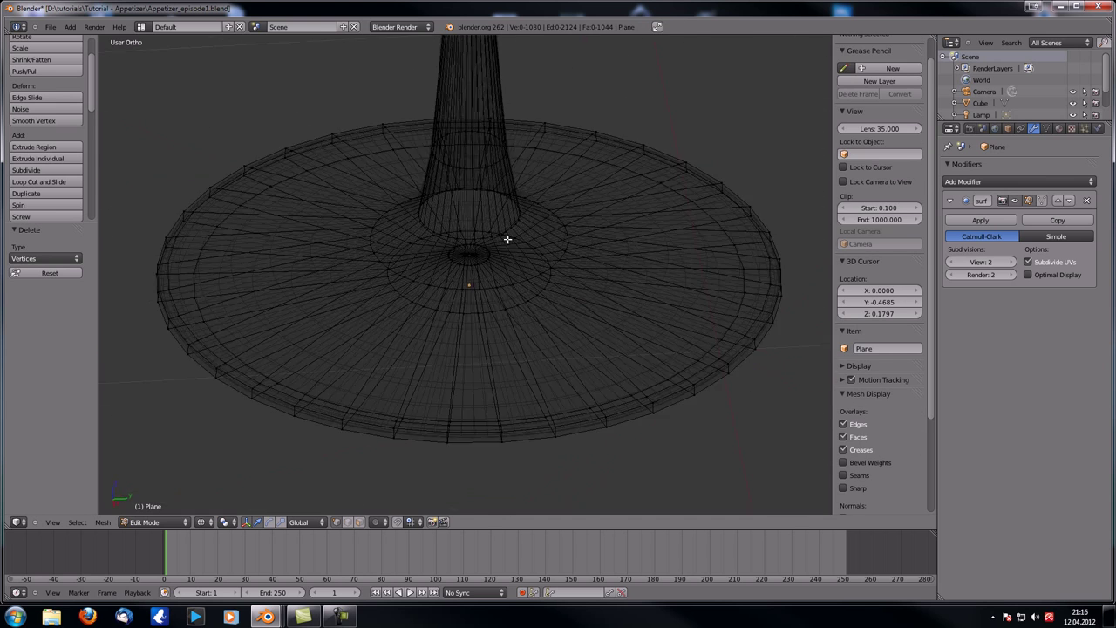
Merge the small open edge loop in the middle of the foot at its center
scroll(512, 241, "up", 5)
right_click(479, 222)
scroll(483, 224, "up", 5)
scroll(479, 221, "up", 4)
middle_click_drag(535, 176, 474, 200, "shift")
right_click(471, 208, "alt")
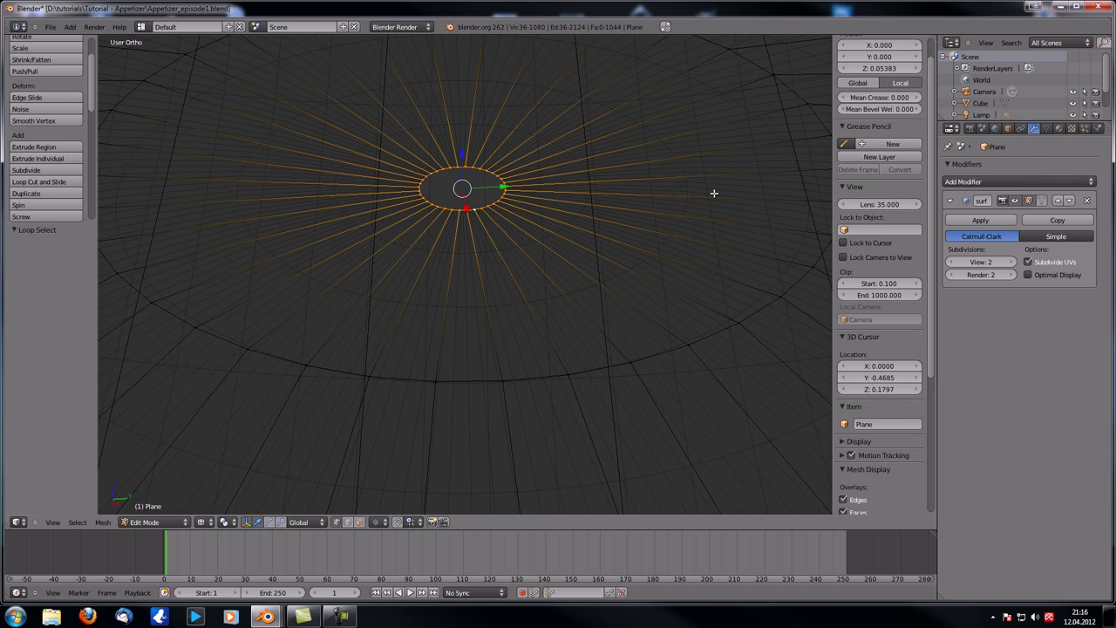
key("alt+m")
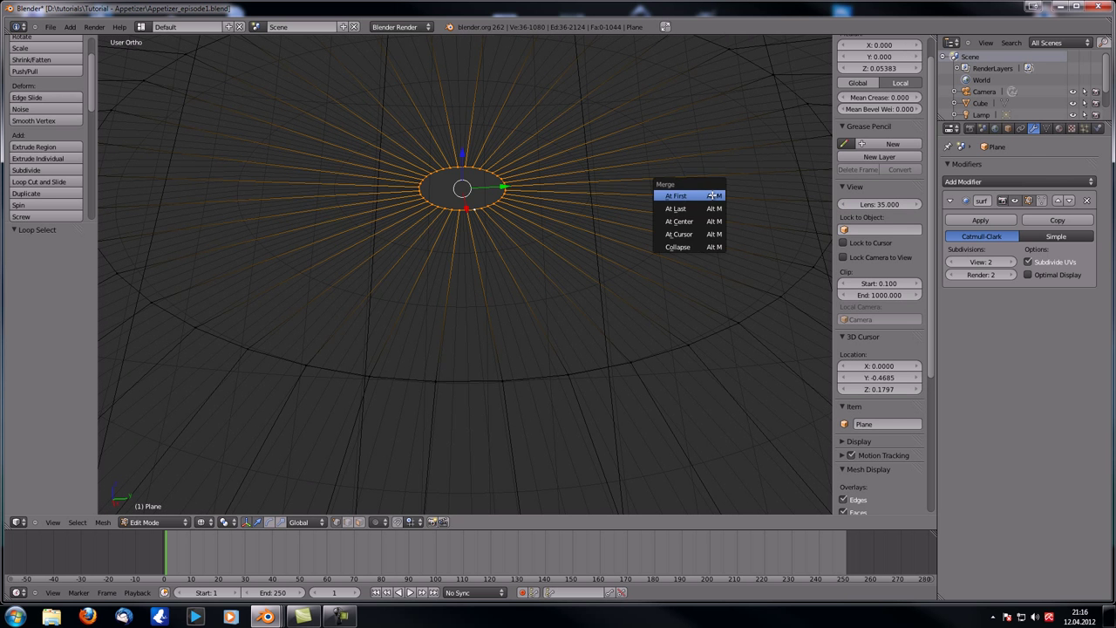
key("Down")
key("Down")
key("Return")
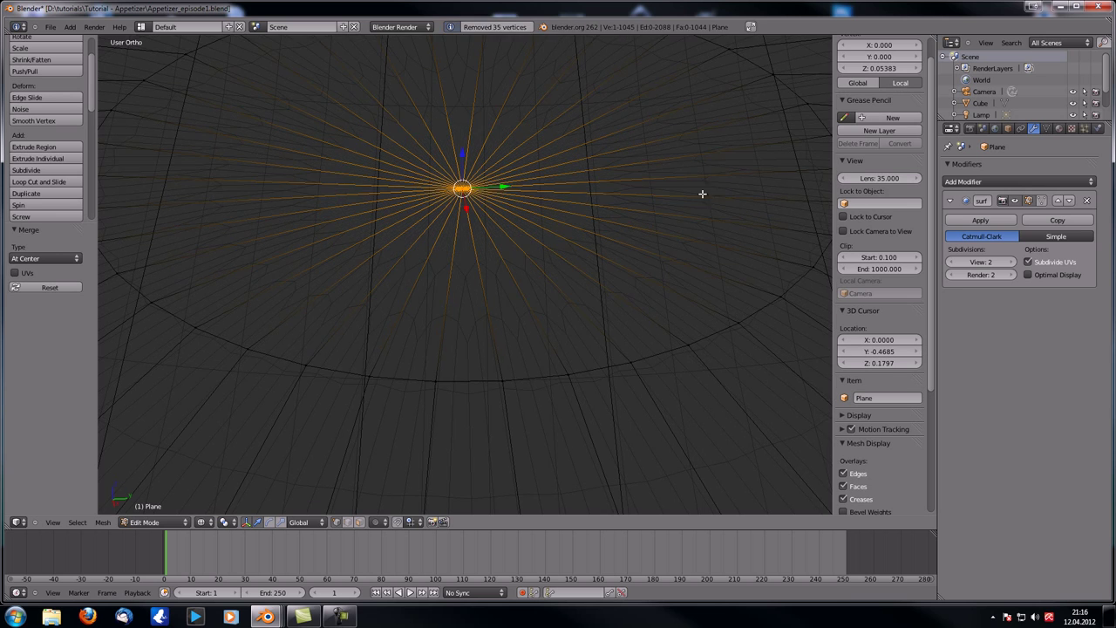
Raise the foot's merged center vertex to Z 0.05812 and return to Object Mode
scroll(593, 284, "down", 6)
left_click_drag(467, 240, 476, 235)
scroll(474, 239, "down", 3)
middle_click_drag(474, 244, 479, 274)
key("Tab")
scroll(482, 287, "down", 4)
middle_click_drag(479, 97, 475, 223, "shift")
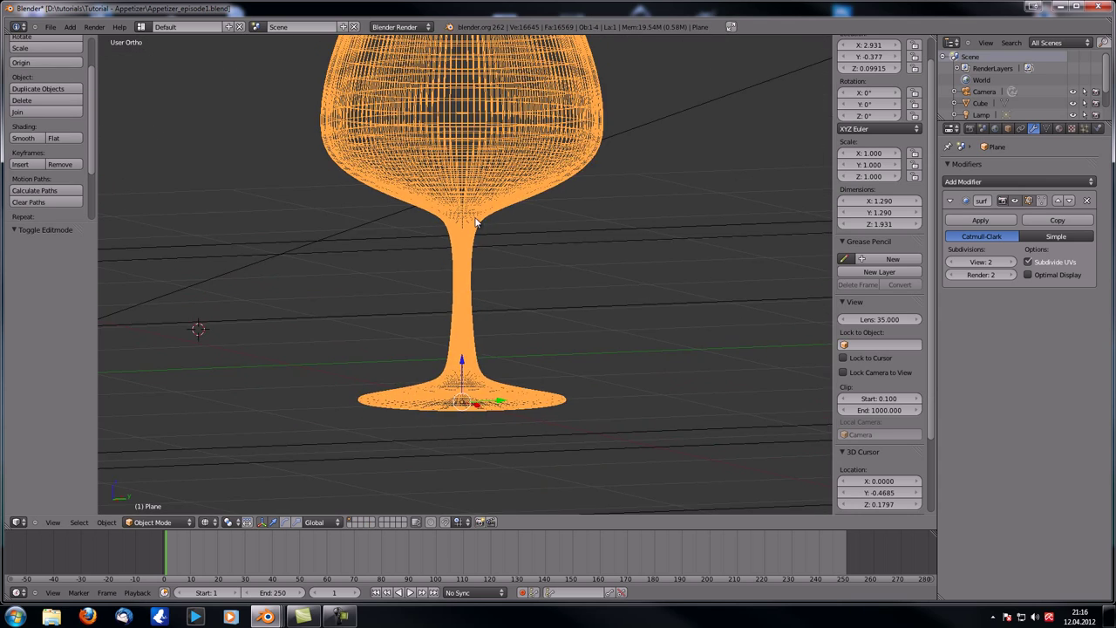
Close the hole in the bowl's inner bottom by extruding its edge loop inward and merging the new loop at center
scroll(478, 328, "up", 5)
key("Tab")
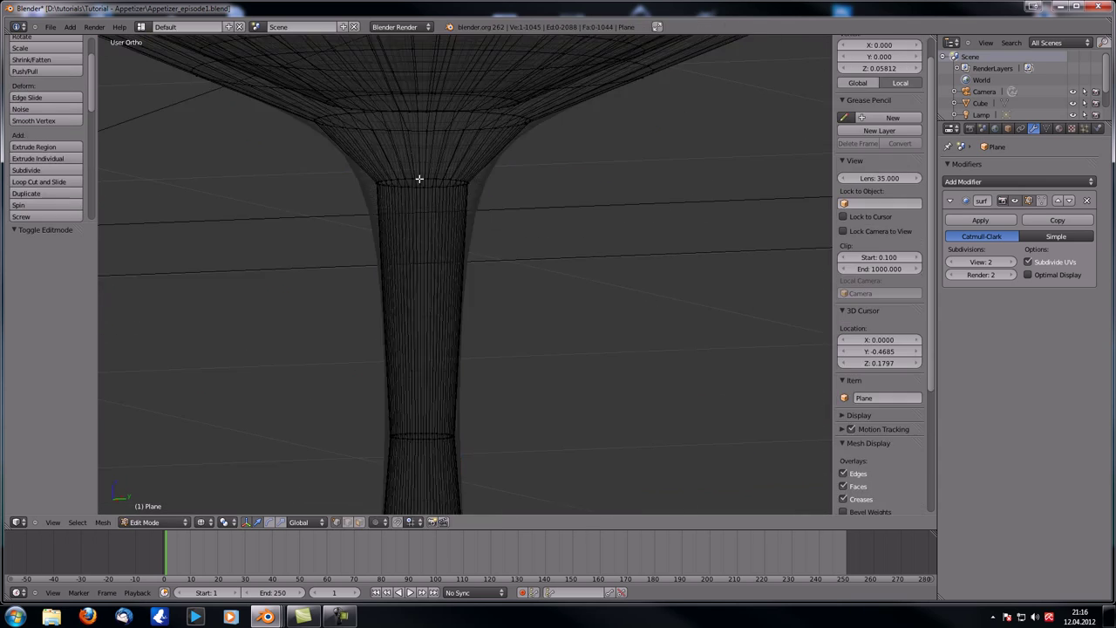
scroll(488, 320, "up", 2)
scroll(488, 320, "up", 3)
middle_click_drag(484, 266, 518, 304)
right_click(510, 286, "alt")
scroll(610, 364, "down", 4)
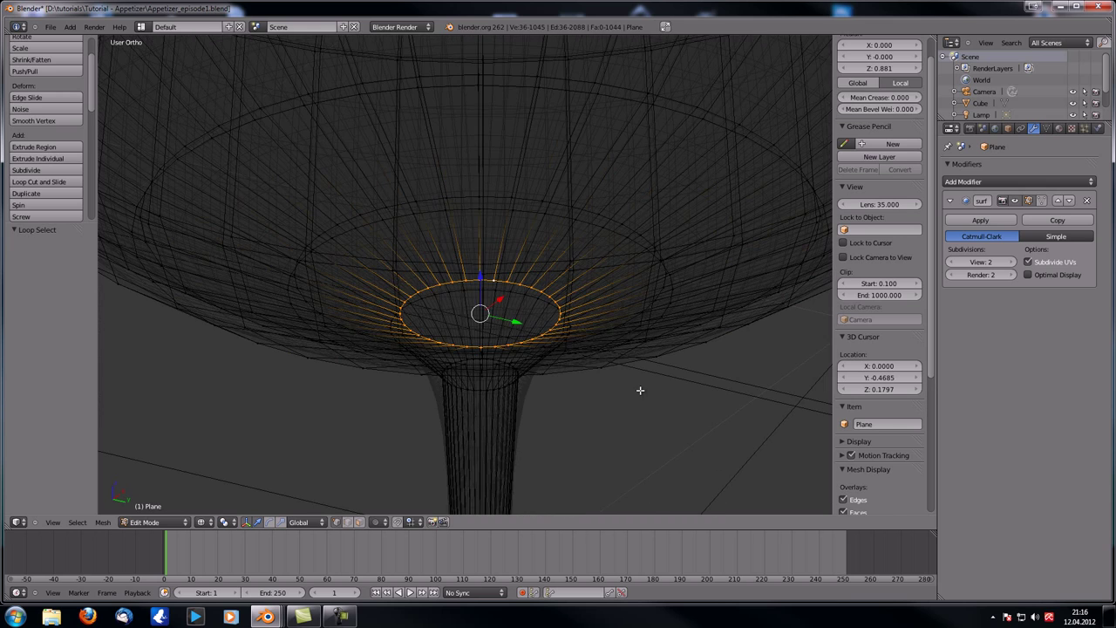
key("g")
key("Escape")
key("e")
key("s")
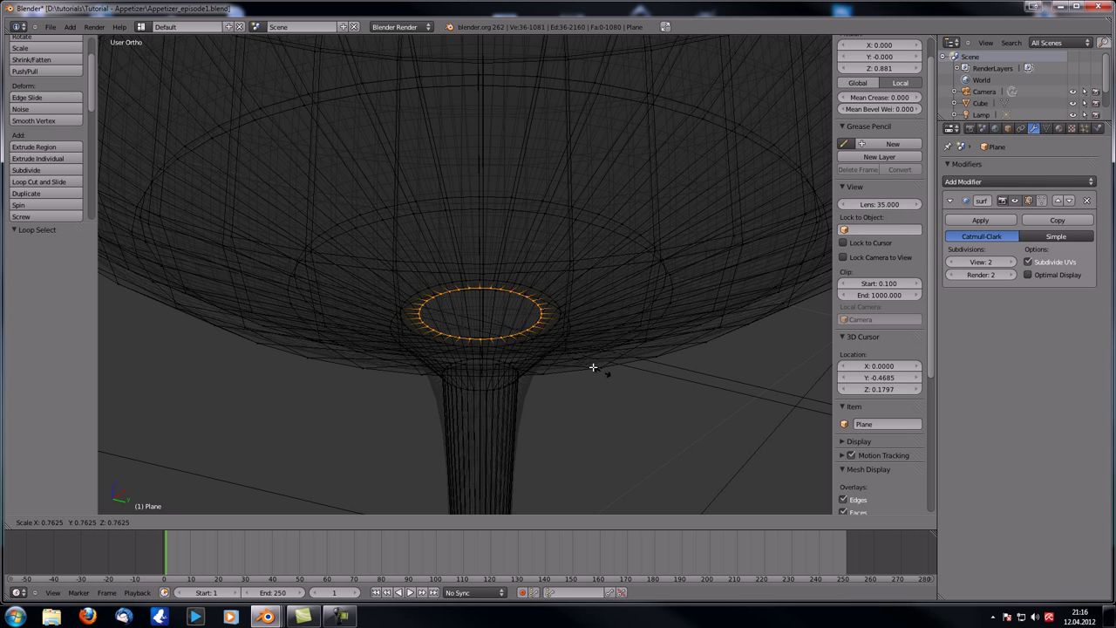
left_click(596, 326)
key("alt+m")
left_click(596, 326)
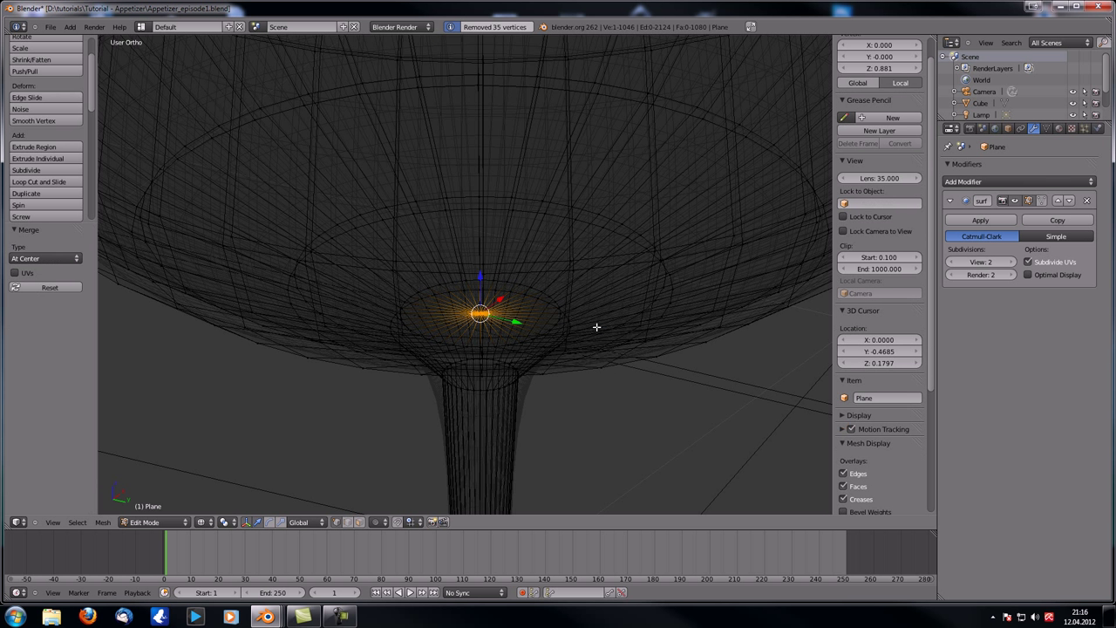
Lower the bowl's bottom center vertex along Z to 0.867 and return to Object Mode
key("a")
right_click(480, 322)
key("g")
key("z")
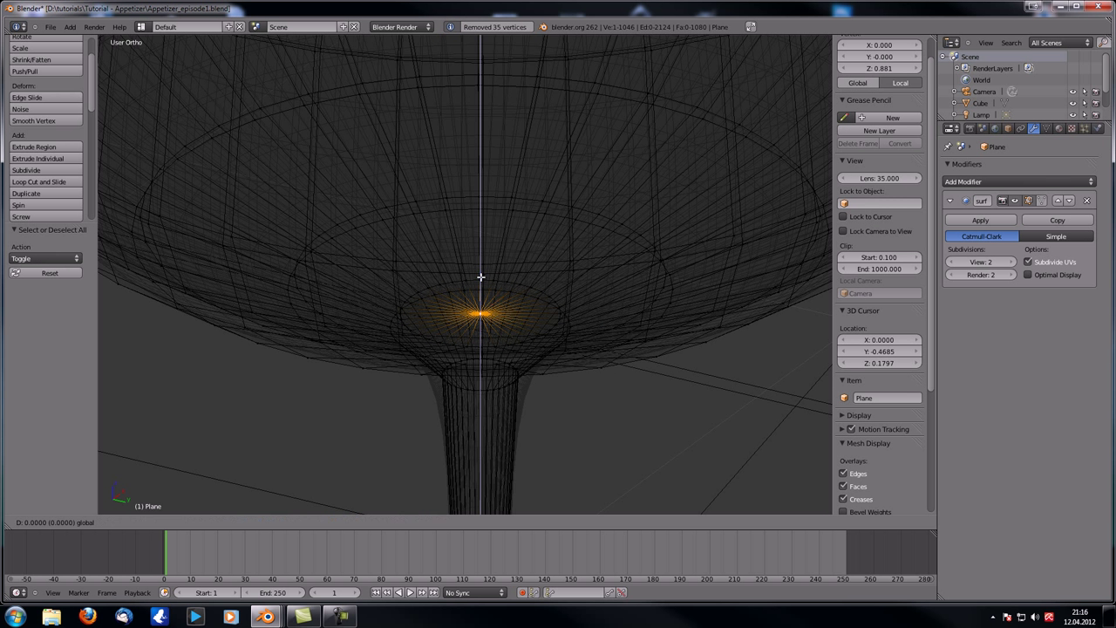
left_click(480, 288)
key("Tab")
Examine the closed inner bottom of the bowl in solid shading
scroll(503, 323, "down", 9)
mouse_move(503, 324)
middle_mouse_down()
mouse_move(501, 385)
mouse_move(454, 364)
mouse_move(360, 370)
mouse_move(498, 439)
mouse_move(531, 366)
mouse_move(470, 357)
mouse_move(479, 325)
mouse_move(356, 229)
mouse_move(406, 274)
mouse_move(415, 240)
middle_mouse_up()
key("z")
scroll(479, 325, "up", 2)
key("Tab")
scroll(357, 229, "up", 5)
scroll(406, 262, "down", 2)
key("Tab")
key("z")
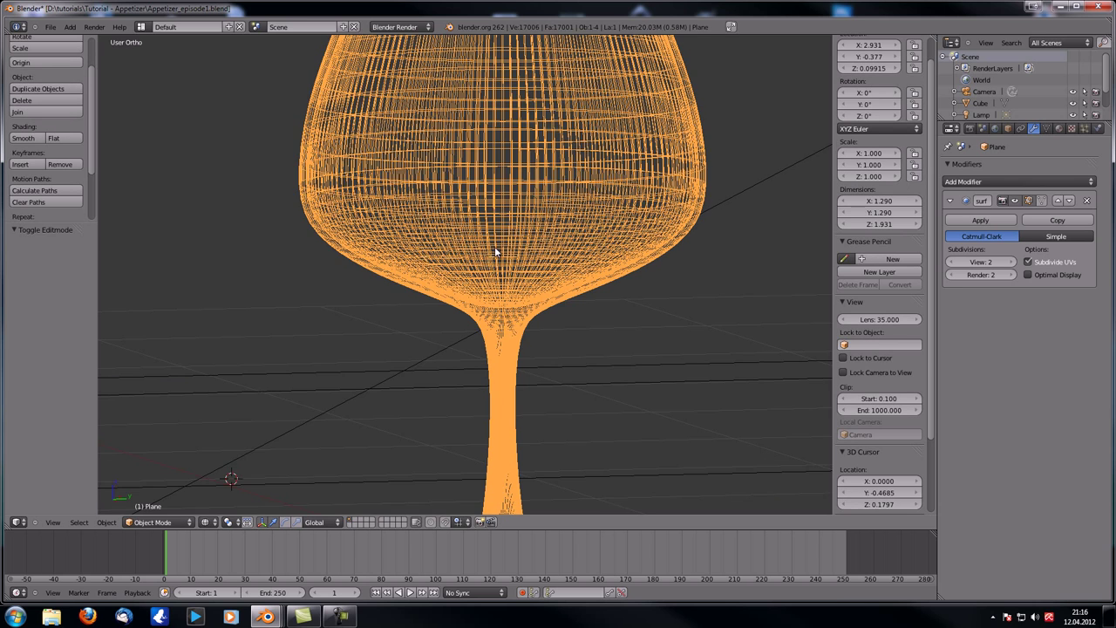
Examine the junction of bowl and stem up close in wireframe Edit Mode
key("Tab")
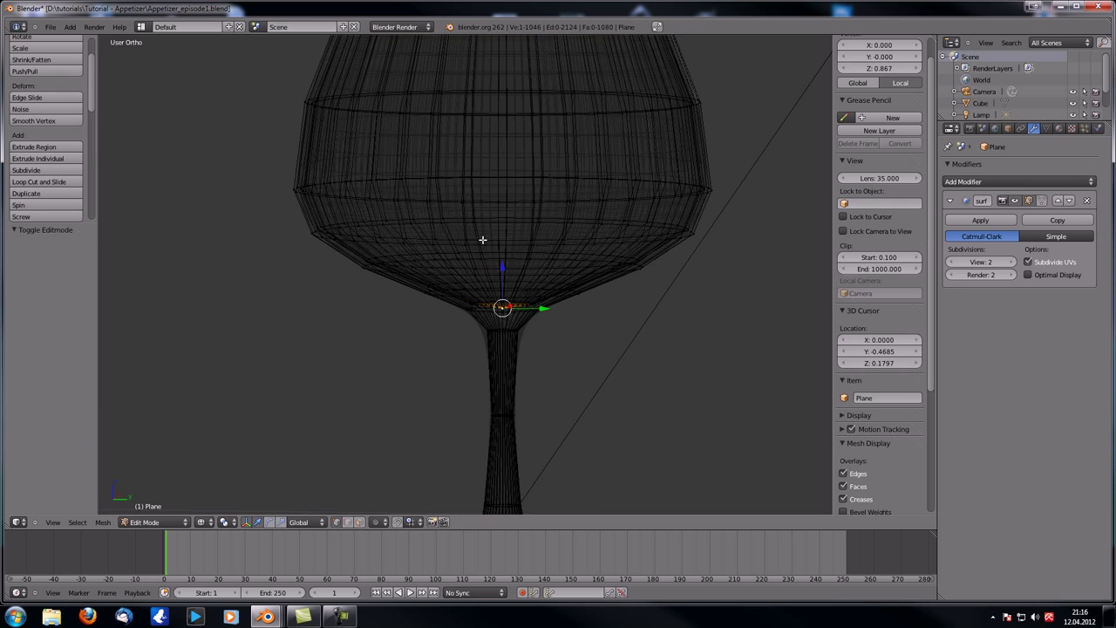
middle_click_drag(485, 239, 480, 235)
scroll(480, 235, "up", 4)
middle_click_drag(521, 319, 424, 217)
scroll(540, 343, "up", 5)
scroll(531, 356, "up", 2)
middle_click_drag(531, 356, 462, 363, "shift")
scroll(498, 249, "up", 2)
scroll(511, 269, "down", 7)
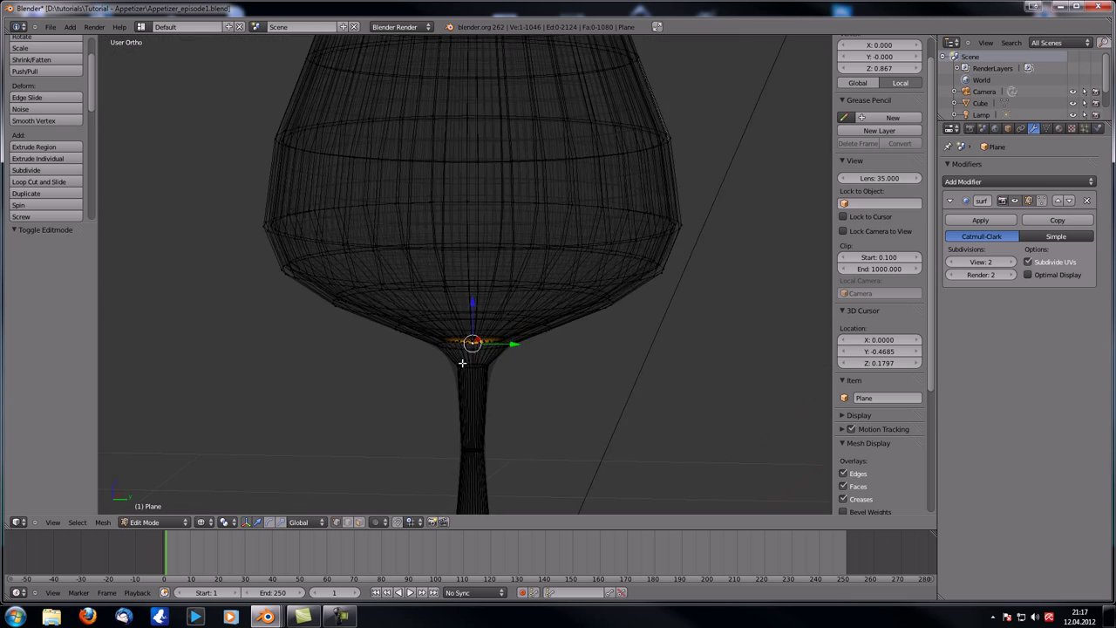
Grow the selection from the inner bottom vertex over the bowl's lower inner surface and duplicate that surface in place
key("ctrl+KP_Add")
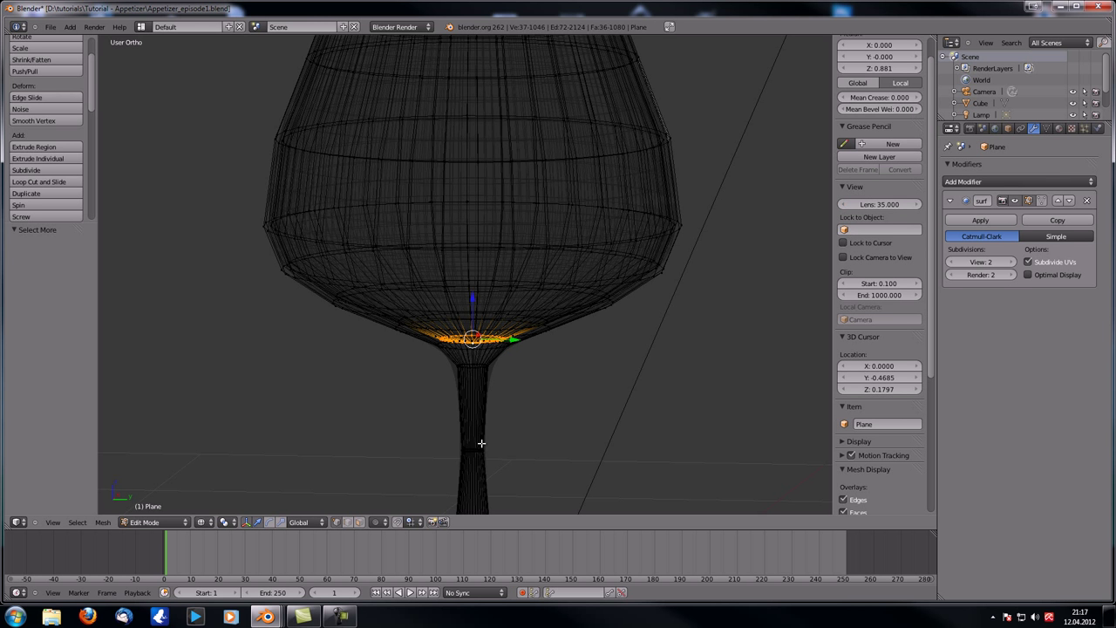
key("ctrl+KP_Add")
key("ctrl+KP_Add")
key("ctrl+KP_Add")
key("ctrl+KP_Add")
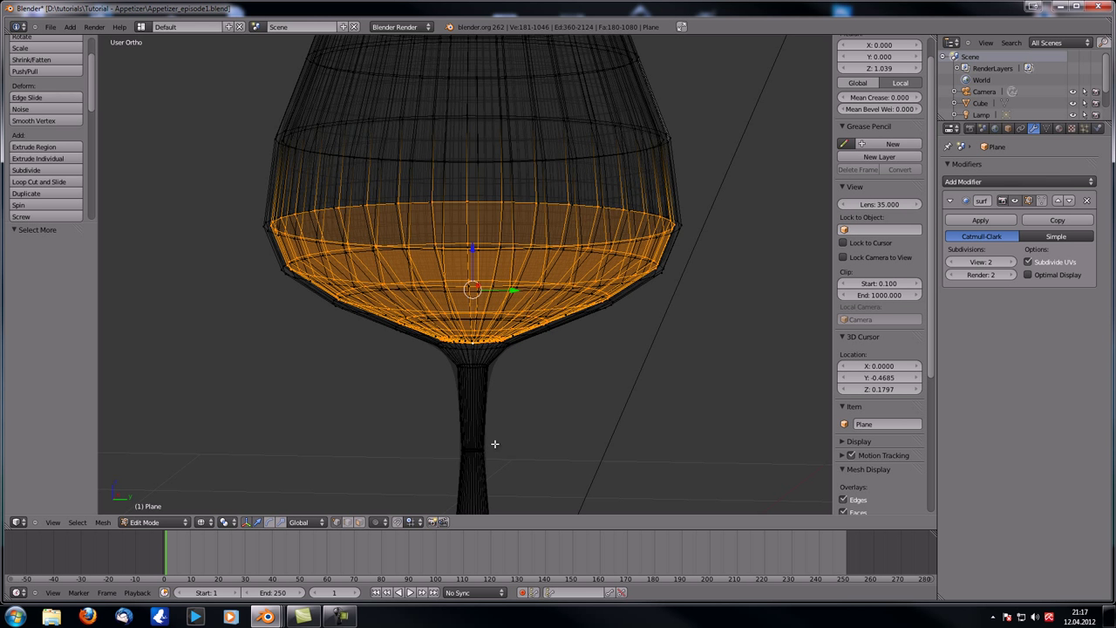
scroll(488, 427, "down", 3)
mouse_move(462, 392)
middle_mouse_down()
mouse_move(459, 369)
mouse_move(450, 374)
middle_mouse_up()
scroll(452, 357, "up", 4)
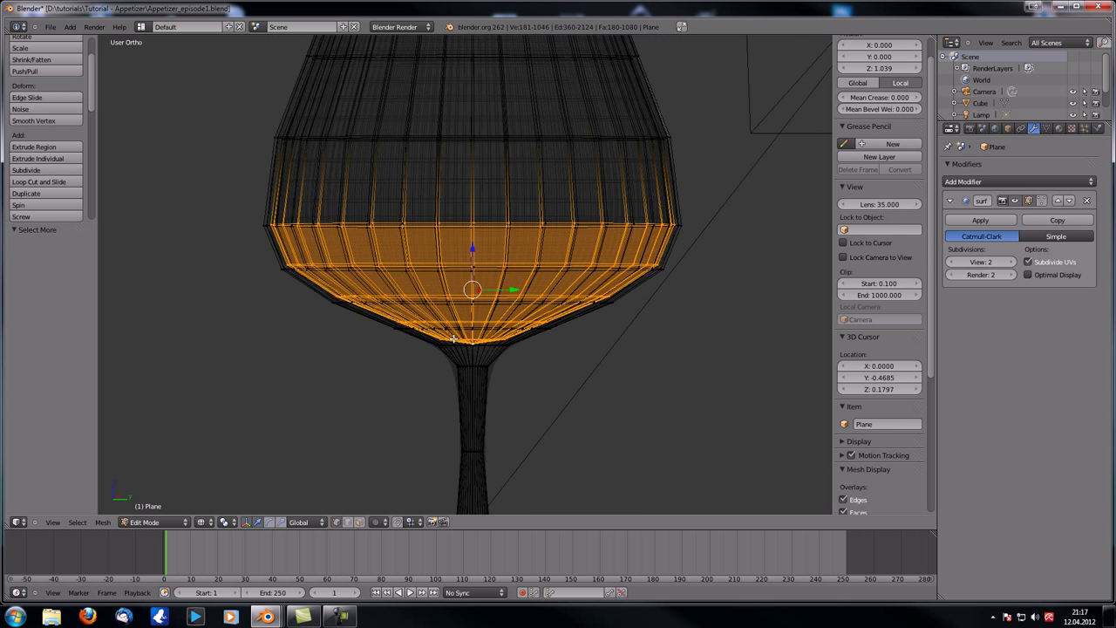
scroll(454, 342, "down", 1)
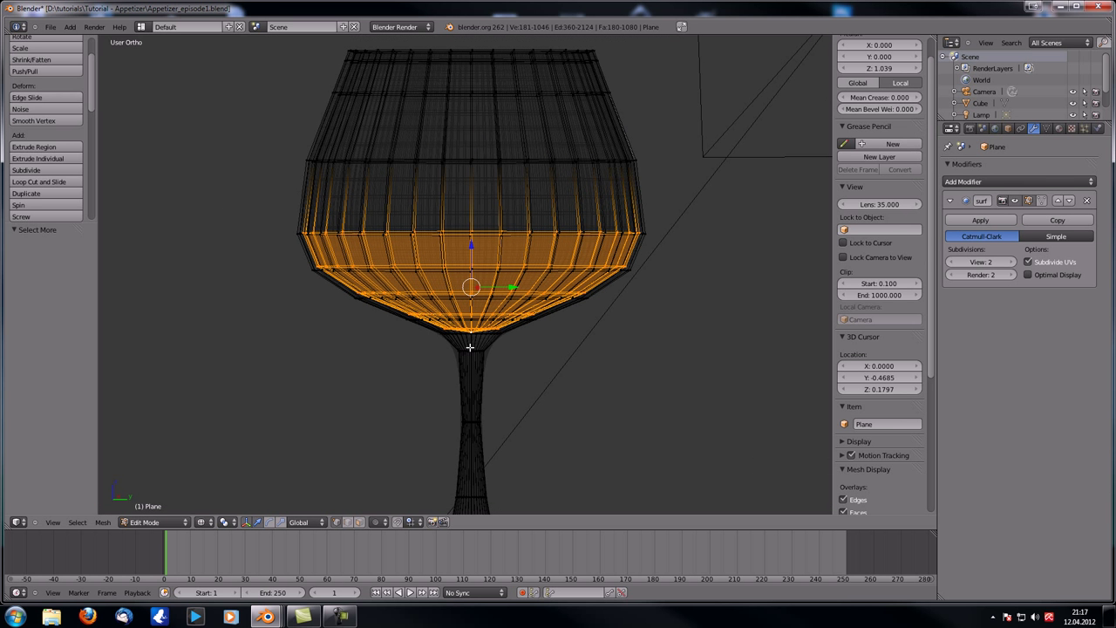
key("shift+d")
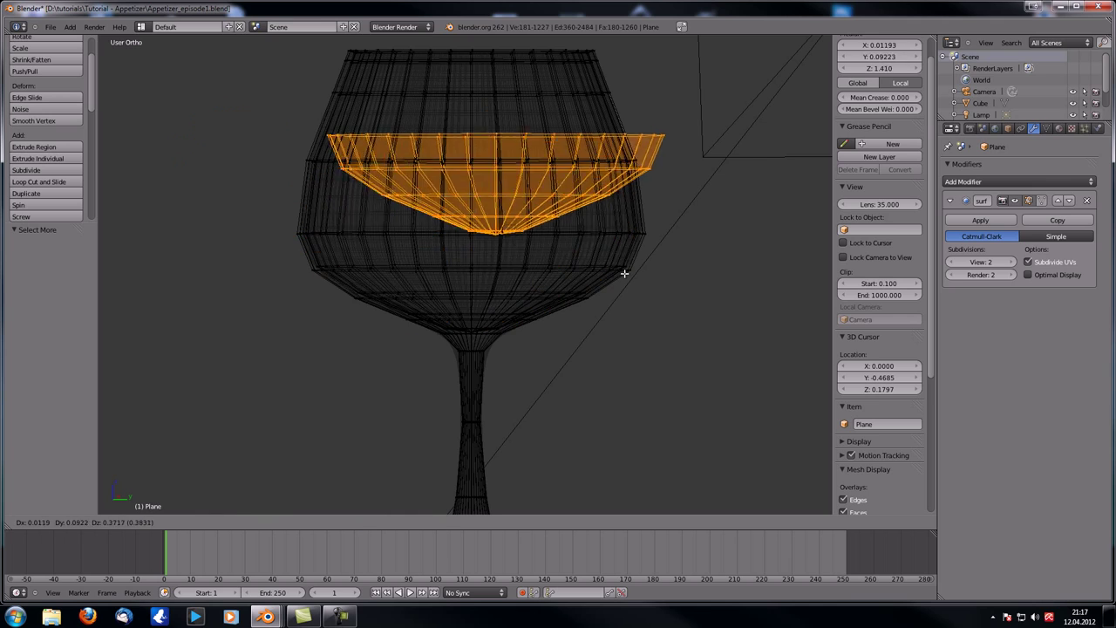
left_click(611, 313)
scroll(611, 313, "up", 8)
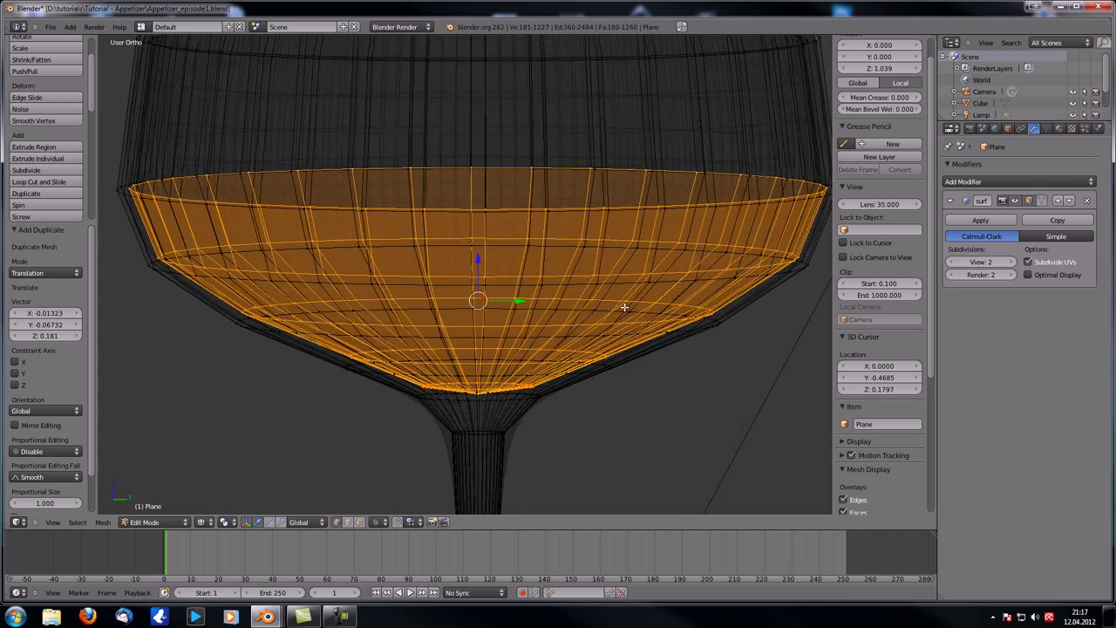
Scale the duplicated lower bowl surface to 0.997 so it sits just inside the glass wall
middle_click_drag(455, 262, 256, 326)
key("s")
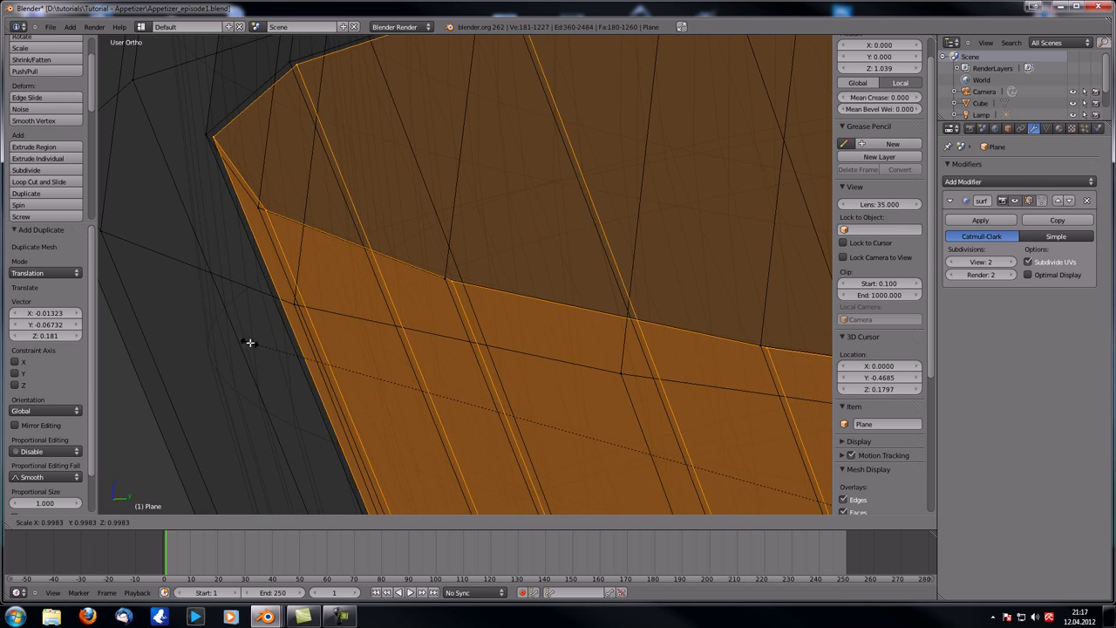
left_click(252, 341)
middle_click_drag(252, 341, 401, 285)
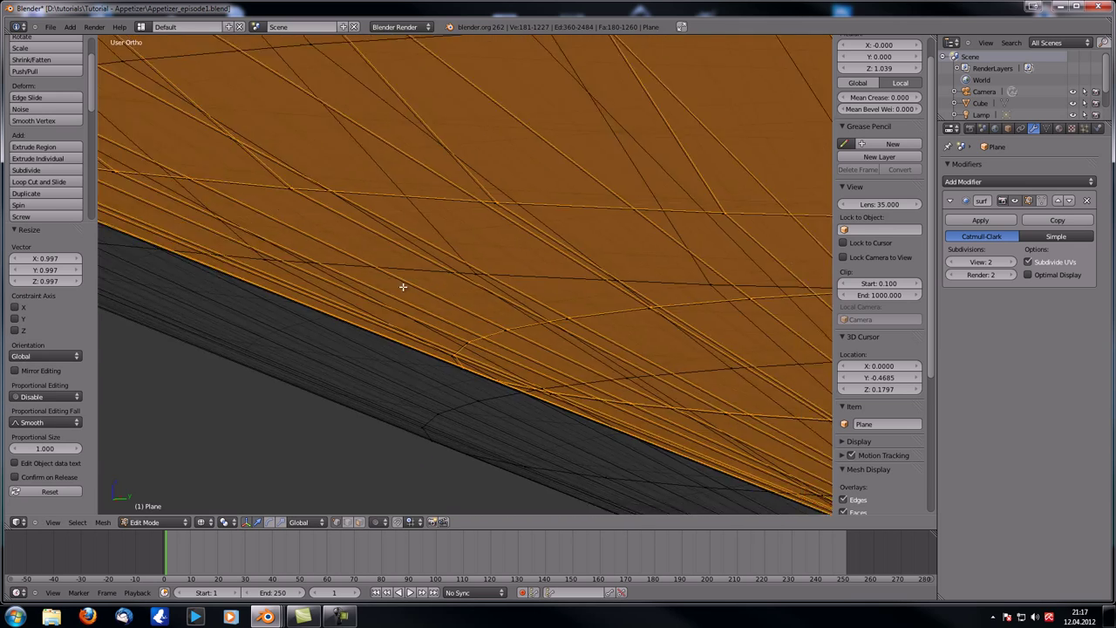
scroll(575, 269, "down", 8)
middle_click_drag(576, 270, 493, 236, "shift")
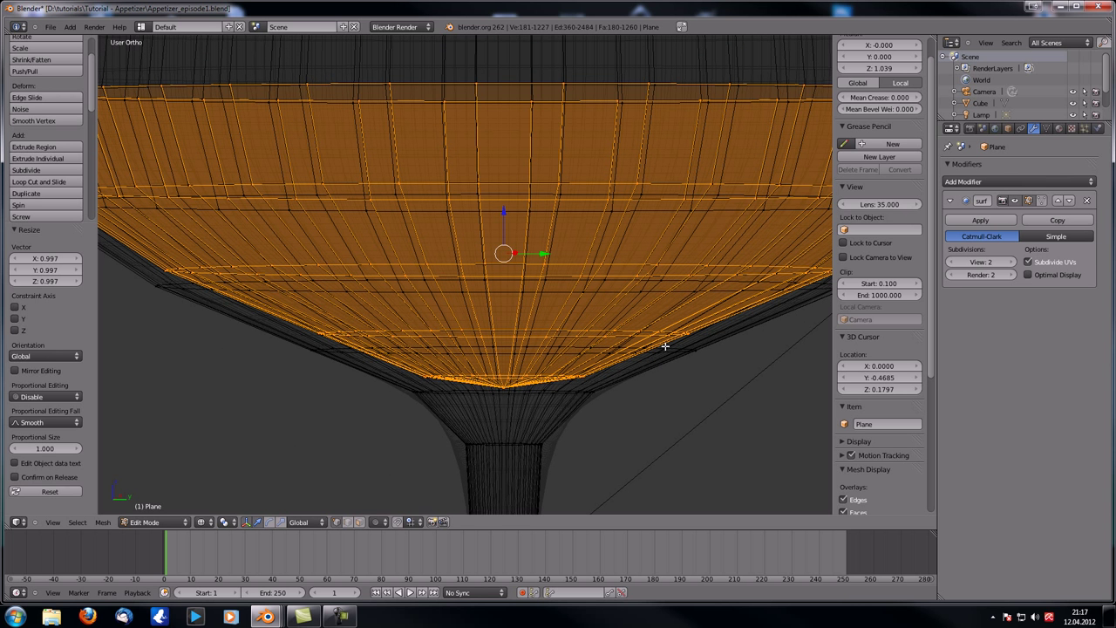
scroll(515, 270, "down", 5)
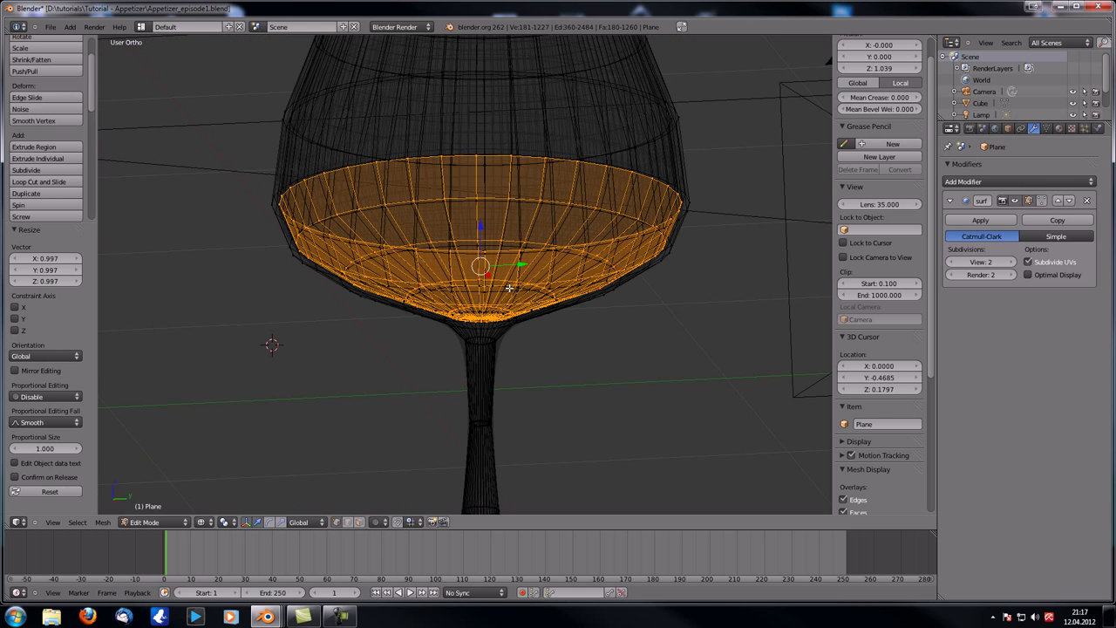
Separate the duplicated surface from the glass into its own object and select it in Object Mode
key("p")
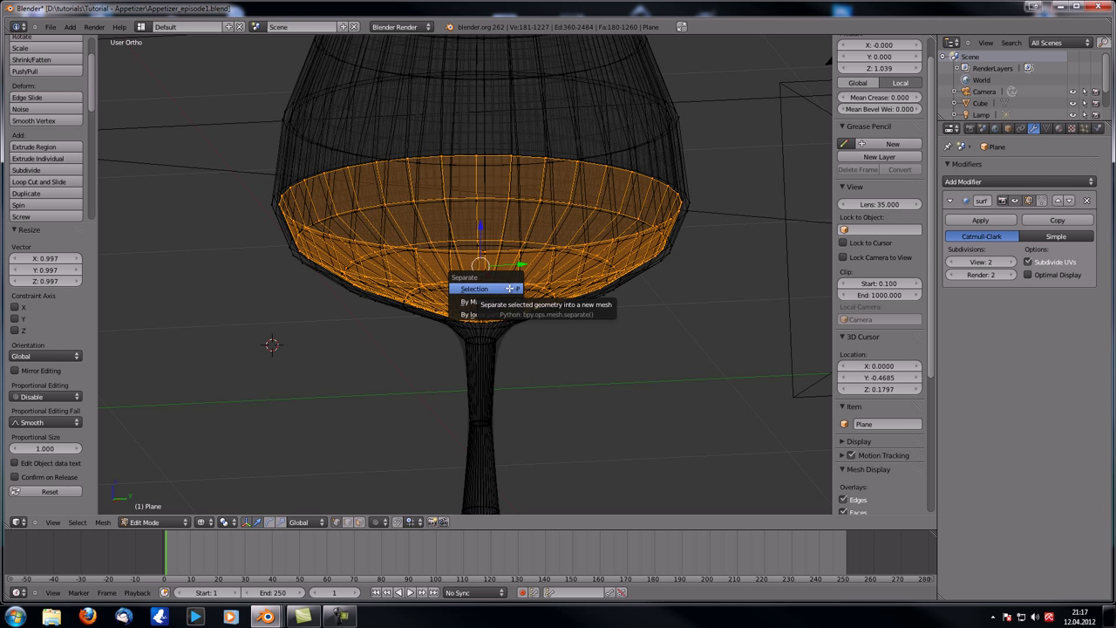
left_click(498, 288)
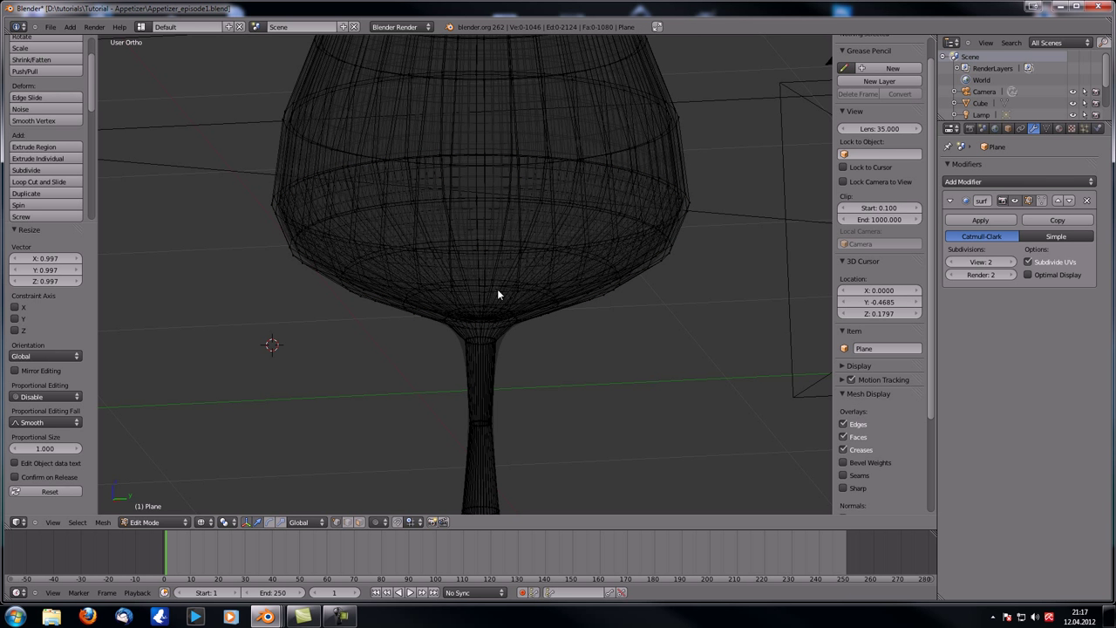
key("Tab")
middle_click_drag(465, 200, 460, 237)
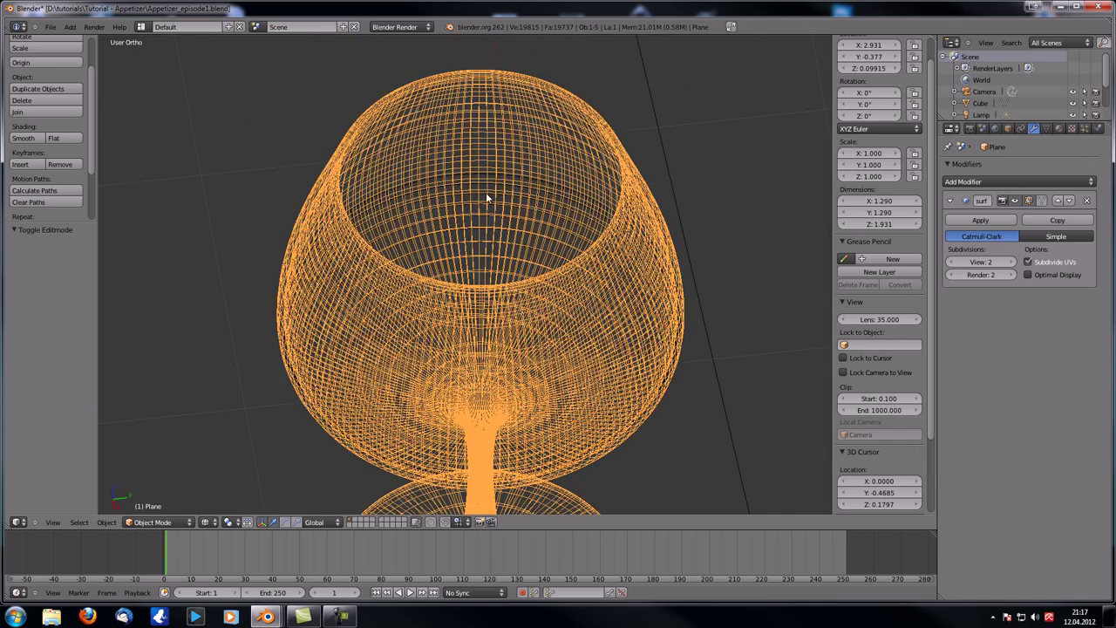
right_click(486, 199)
middle_click_drag(486, 199, 505, 317)
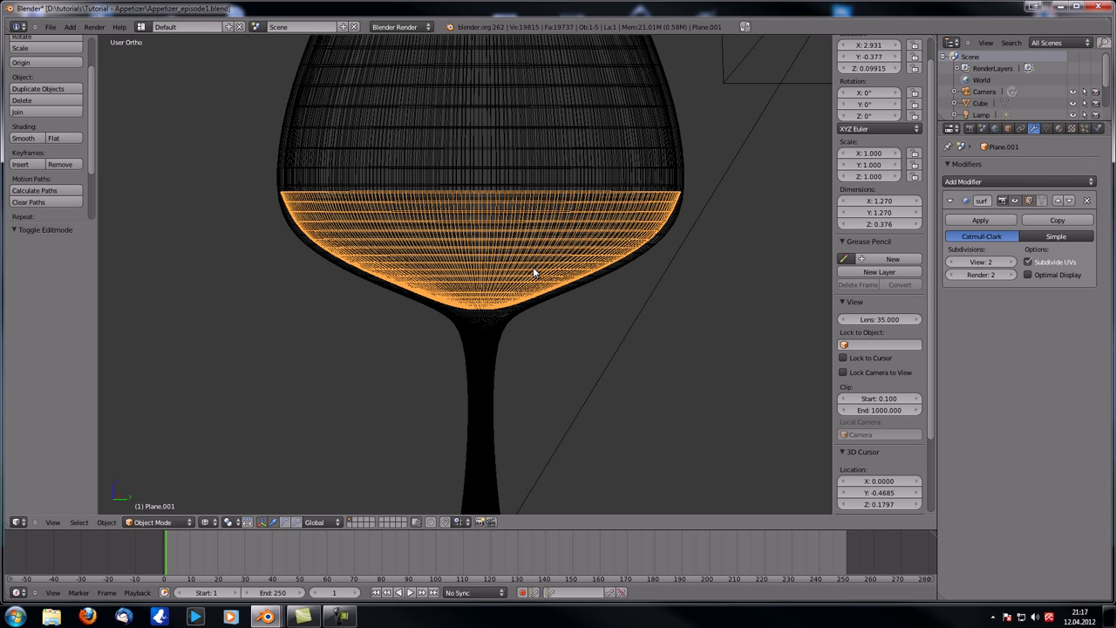
Hide the glass, slab, camera and lamp to view the separated surface alone, and unhide all objects again
right_click(496, 137)
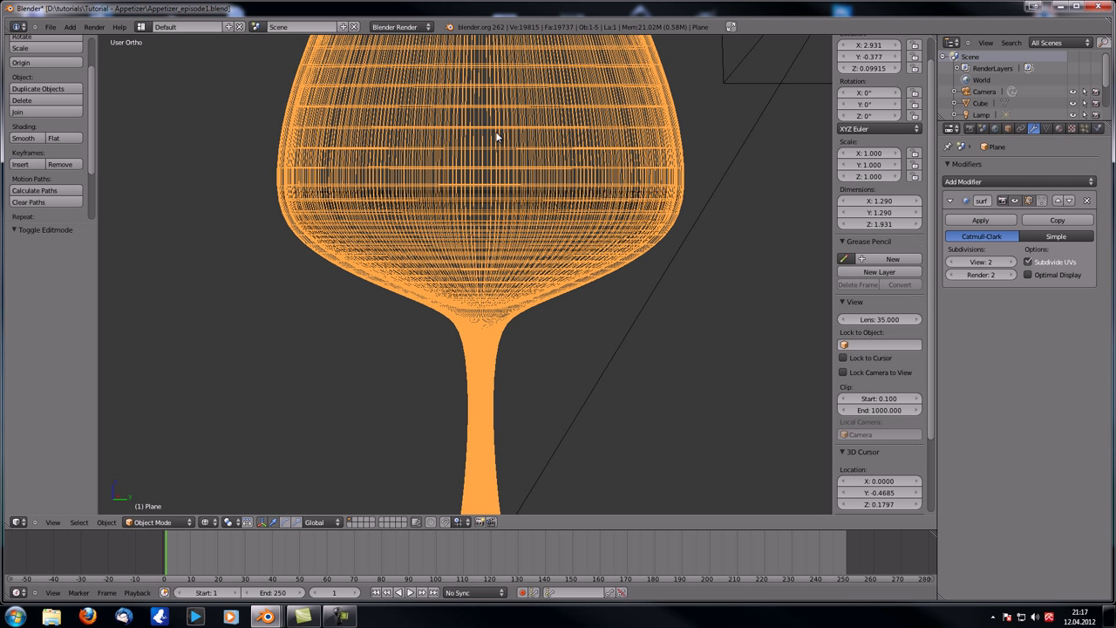
key("h")
scroll(478, 297, "down", 5)
middle_click_drag(479, 297, 499, 329)
right_click(525, 404)
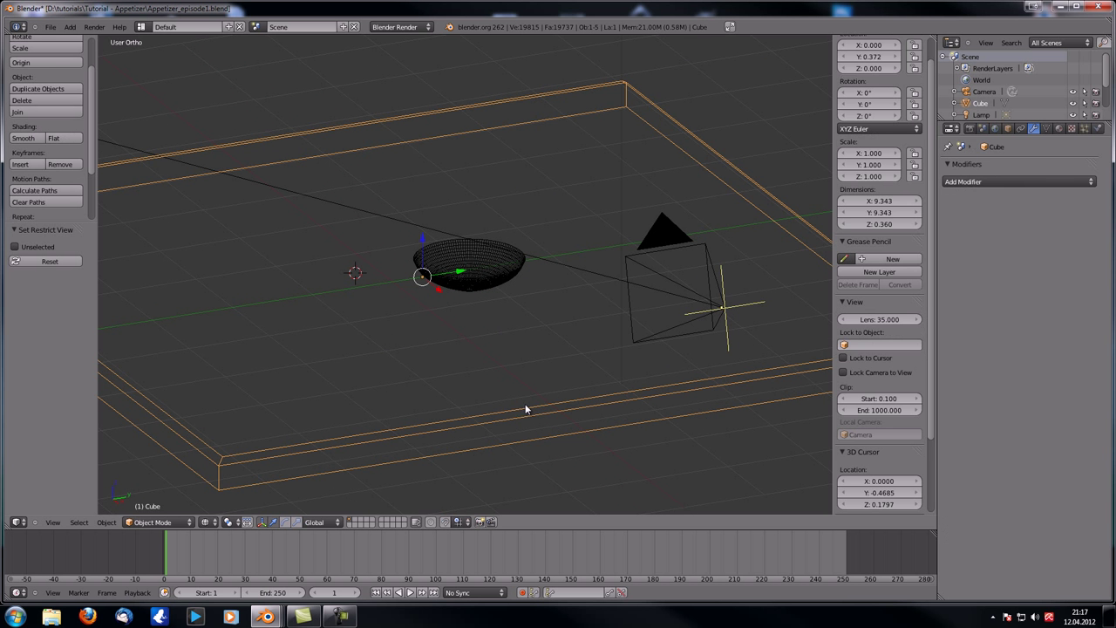
key("h")
right_click(724, 302)
right_click(696, 299, "shift")
key("h")
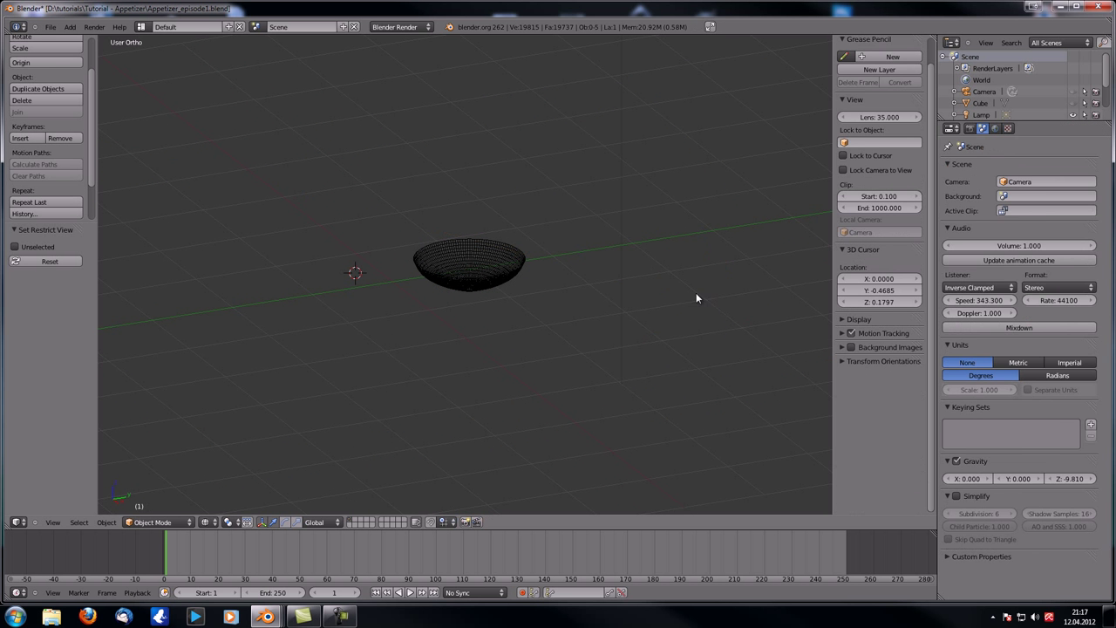
right_click(622, 219)
key("h")
scroll(498, 291, "up", 7)
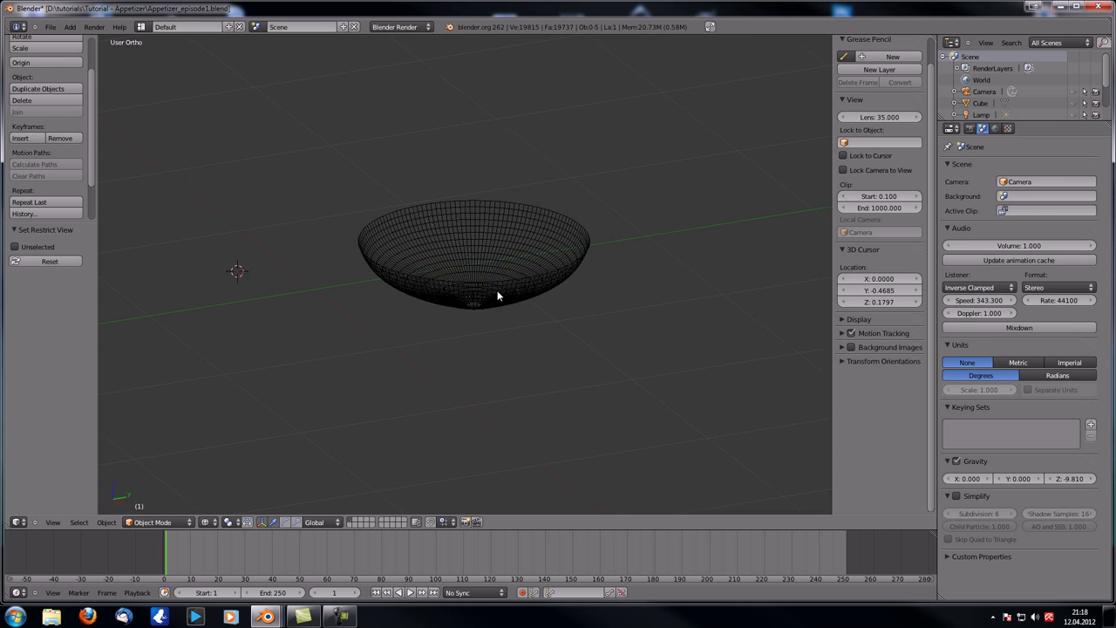
middle_click_drag(498, 291, 432, 271)
scroll(430, 270, "down", 6)
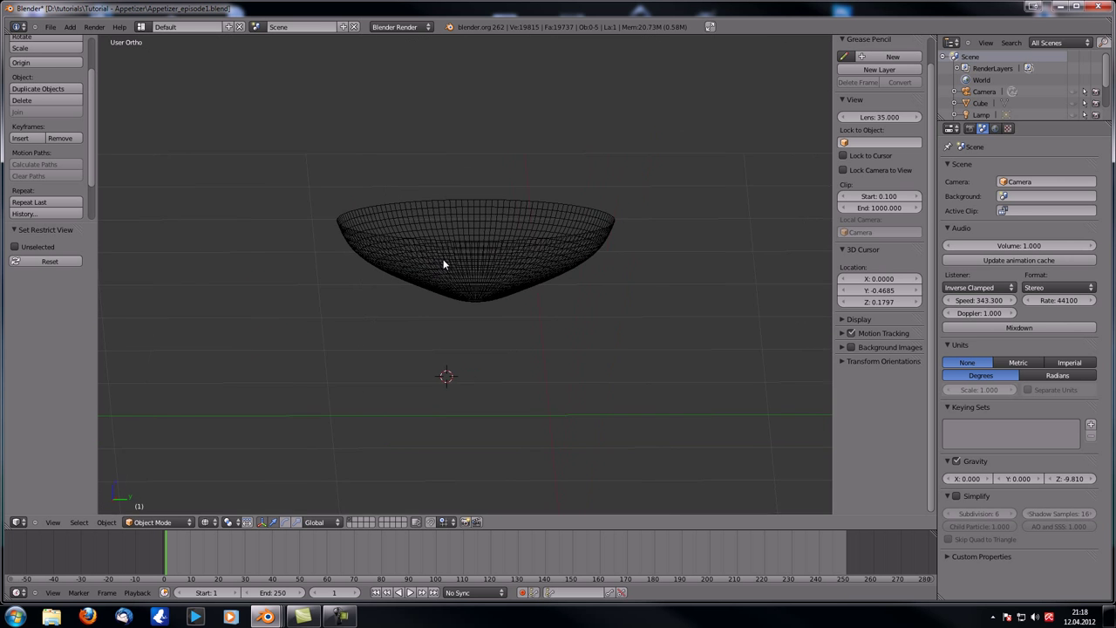
scroll(443, 264, "down", 6)
middle_click_drag(449, 264, 466, 268)
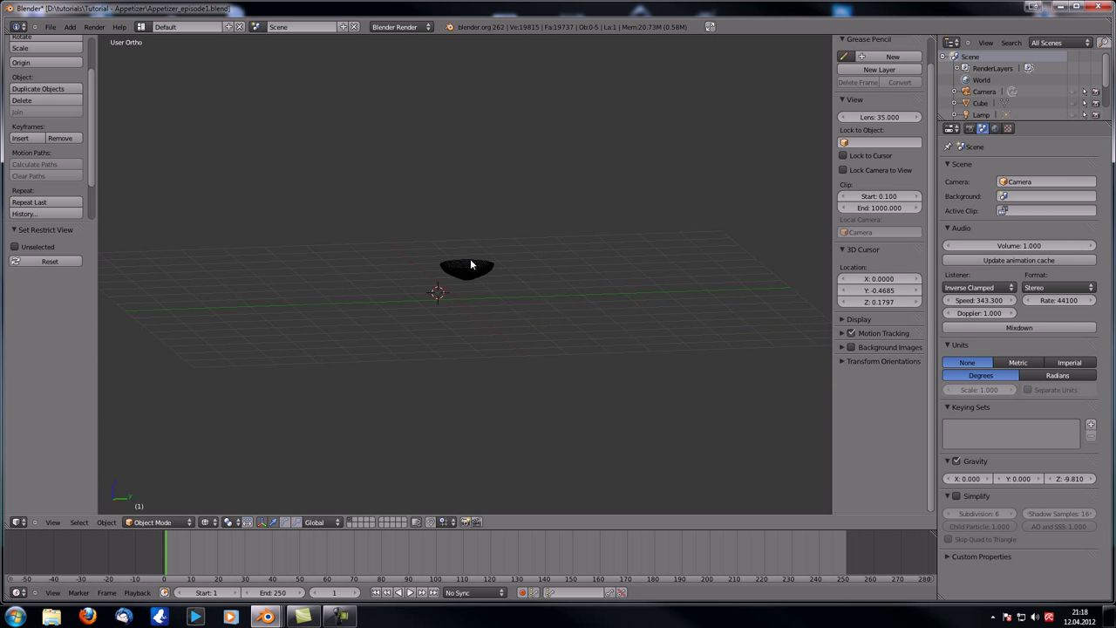
key("KP_Divide")
Isolate the separated bowl surface in local view and select its top rim edge loop in Edit Mode
right_click(470, 261)
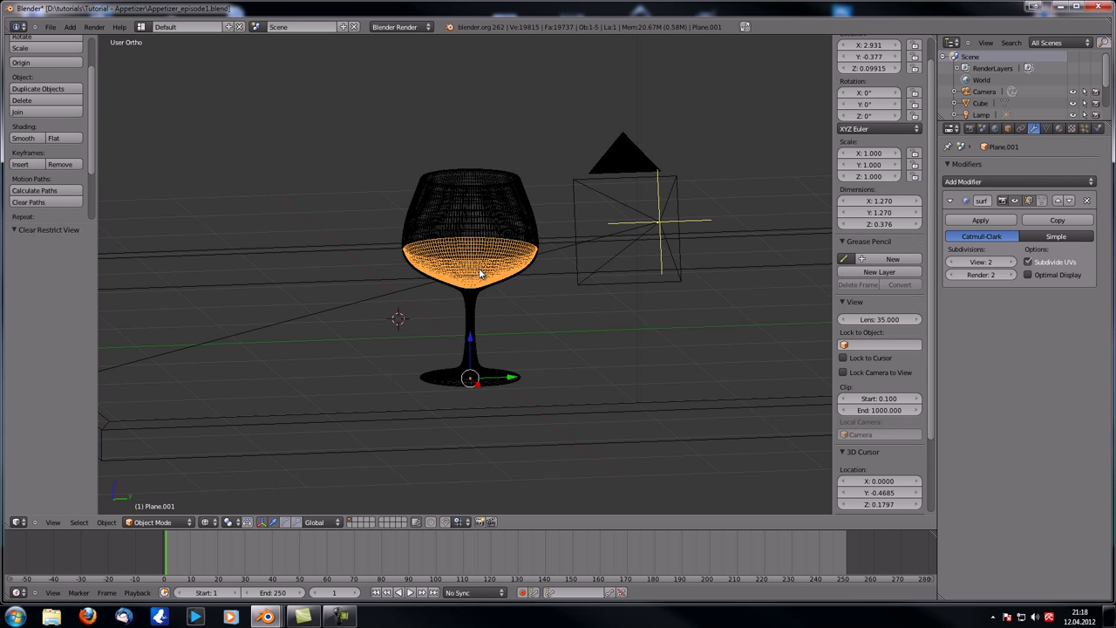
key("KP_Divide")
middle_click_drag(479, 274, 445, 240)
key("Tab")
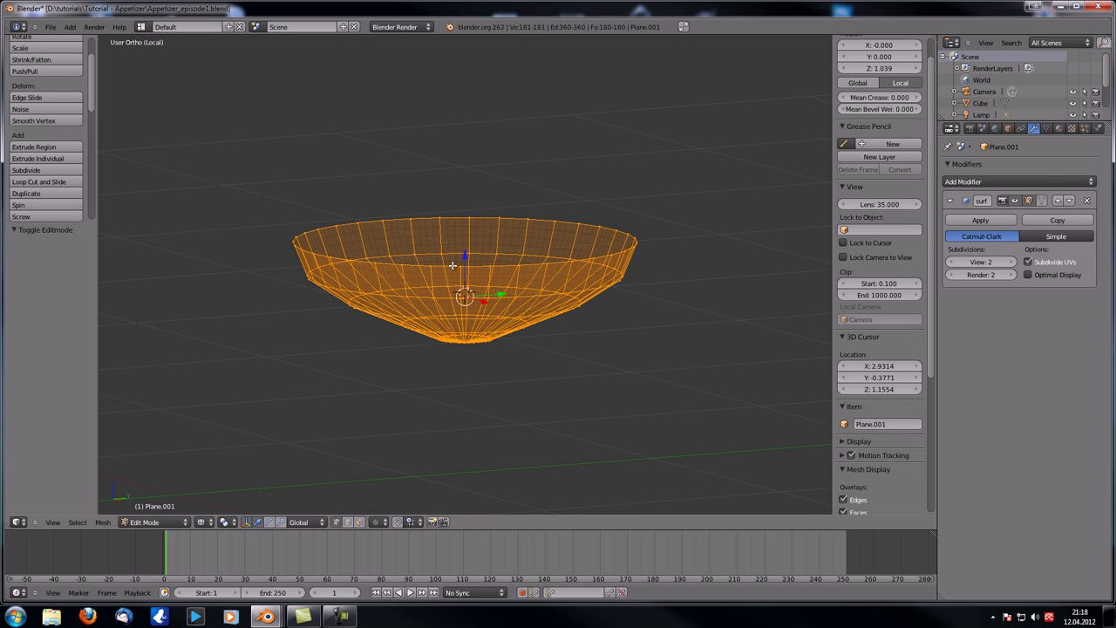
right_click(453, 265, "alt")
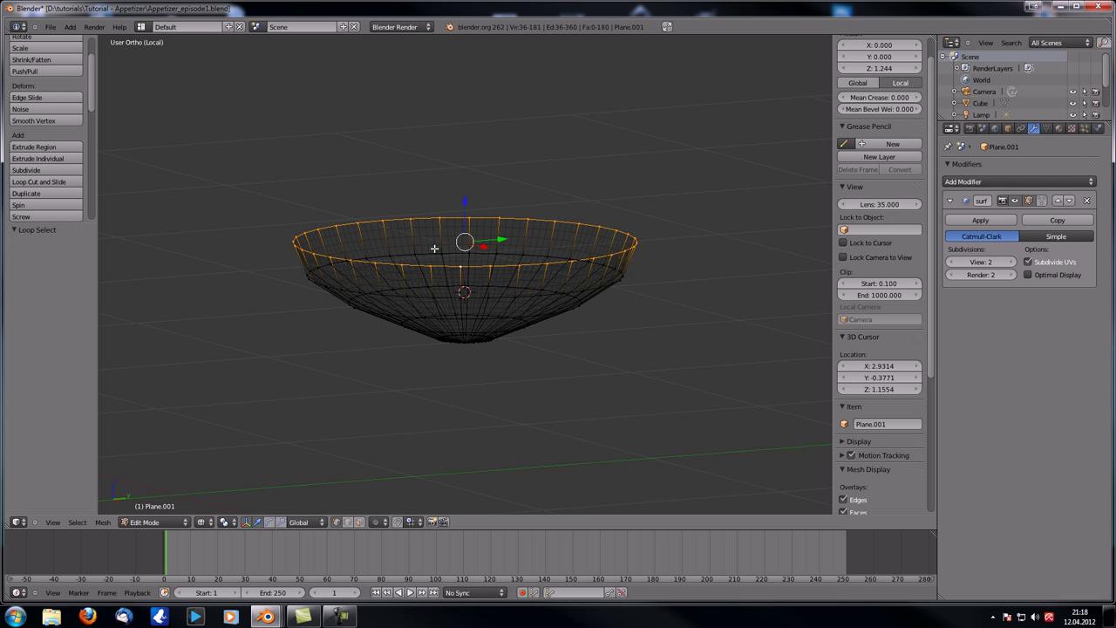
scroll(434, 249, "up", 3)
scroll(432, 245, "up", 2)
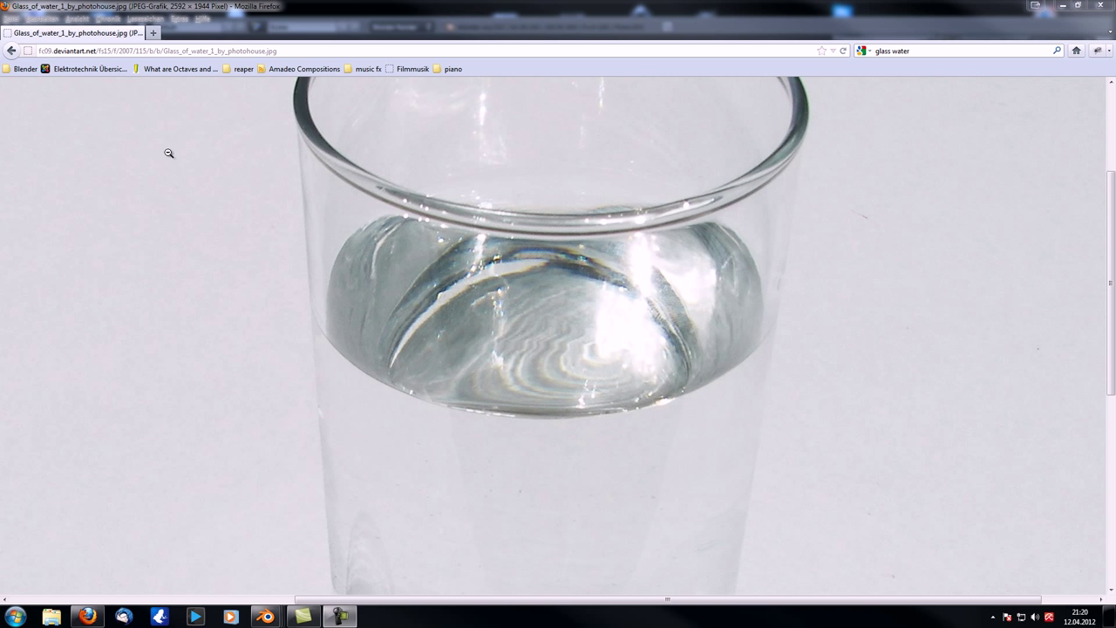
Close the water glass photo in Firefox and extrude the rim loop inward in Blender as two narrow rings, the first scaled to 0.974
left_click(1095, 6)
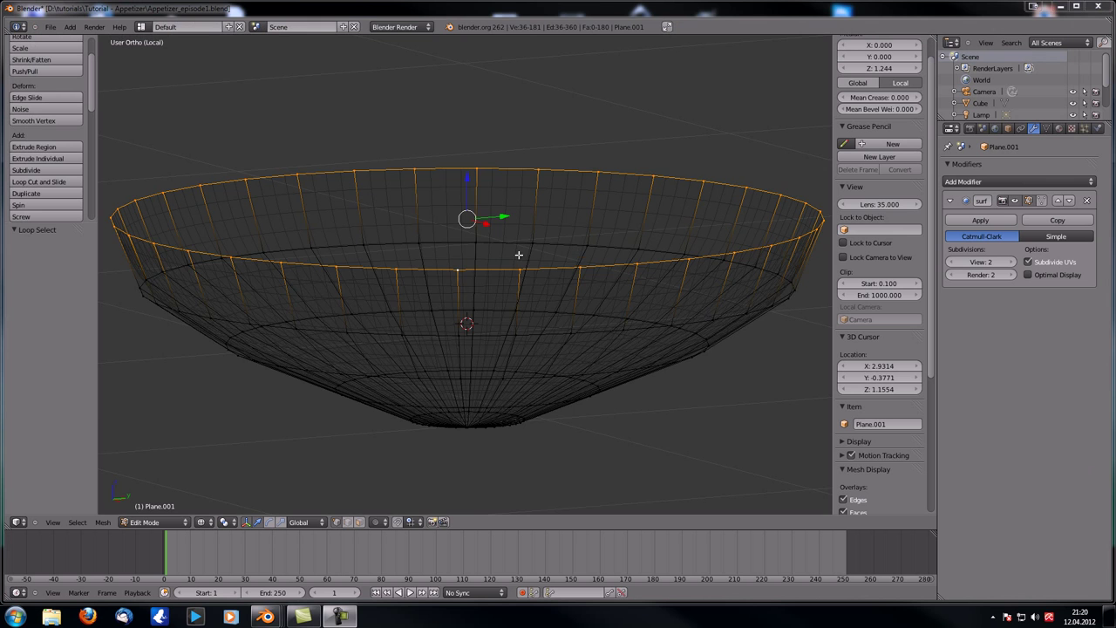
key("e")
key("s")
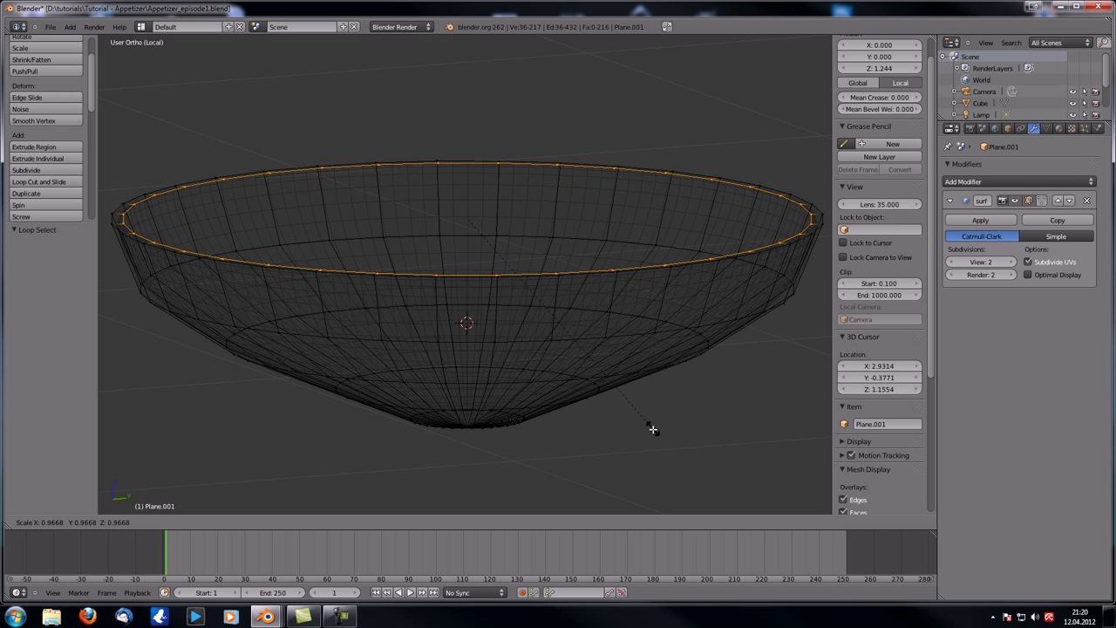
left_click(649, 425)
key("s")
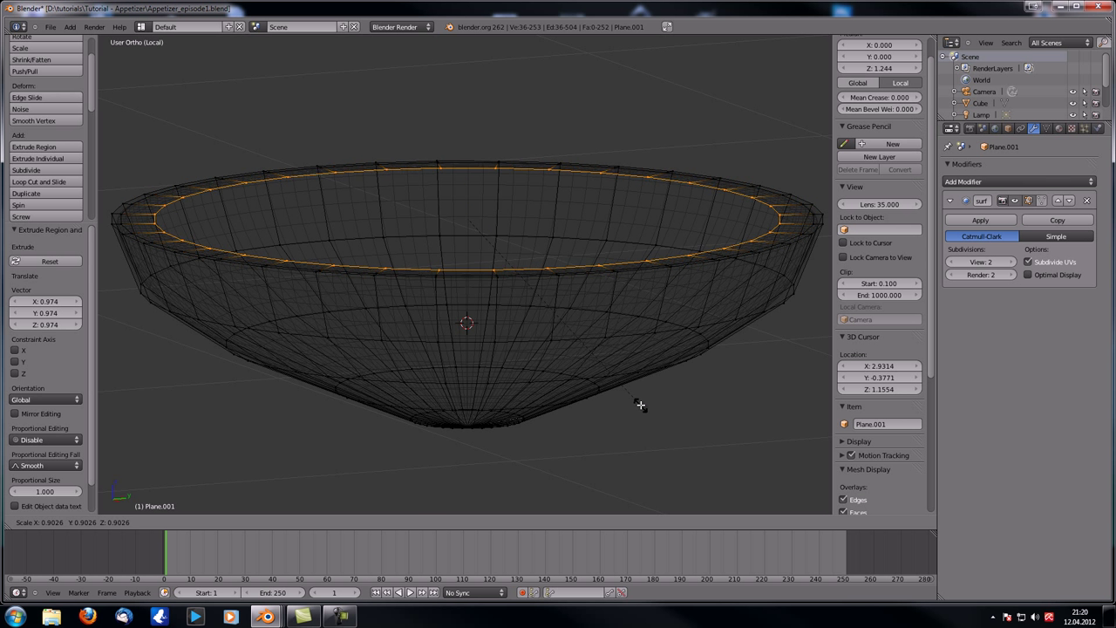
left_click(637, 399)
Extrude the inner edge loop inward four more times toward the center, scaling the last ring to 0.234
key("e")
key("s")
left_click(603, 358)
key("e")
key("s")
left_click(565, 310)
key("e")
key("s")
left_click(501, 223)
key("e")
key("s")
left_click(478, 225)
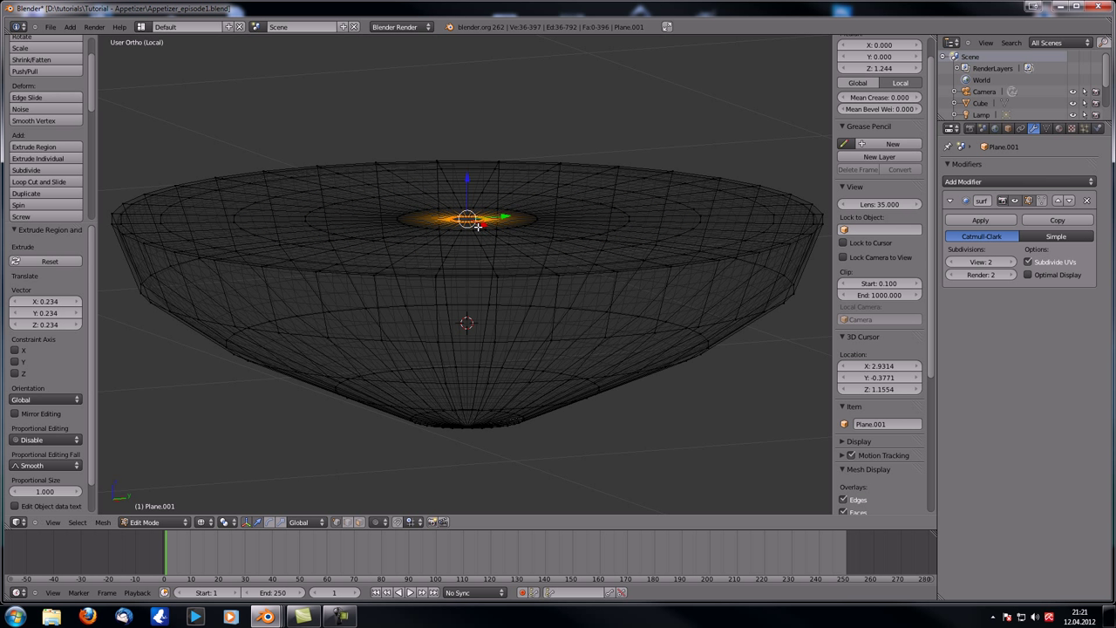
Enlarge the innermost loop about 1.66 times, extrude it inward at scale 0.760, and merge the new loop at center
key("s")
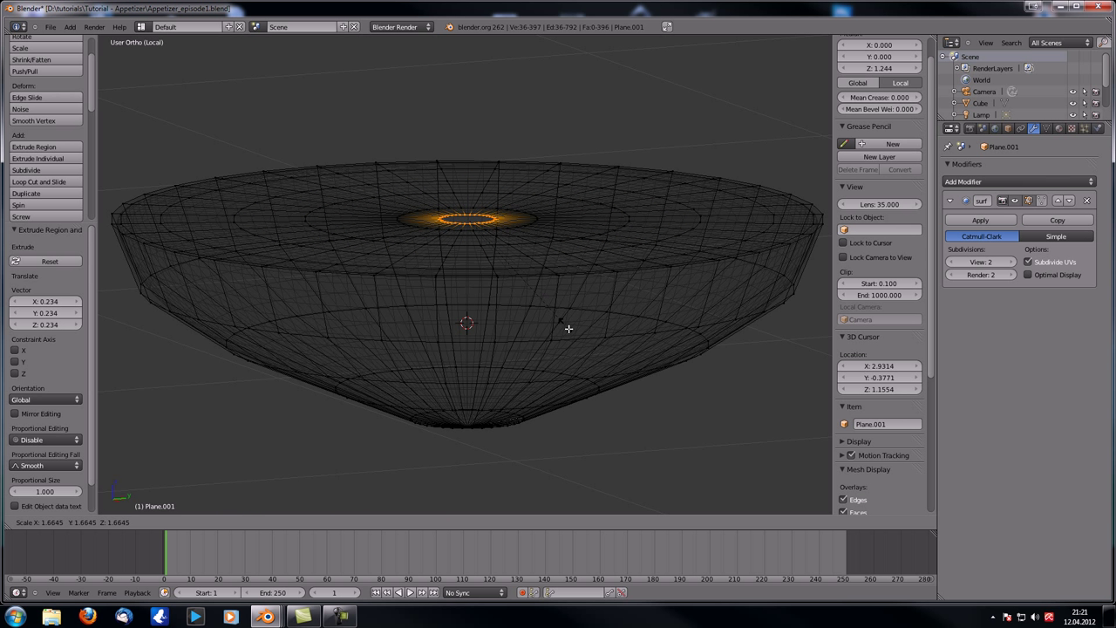
left_click(568, 329)
key("e")
key("s")
left_click(546, 300)
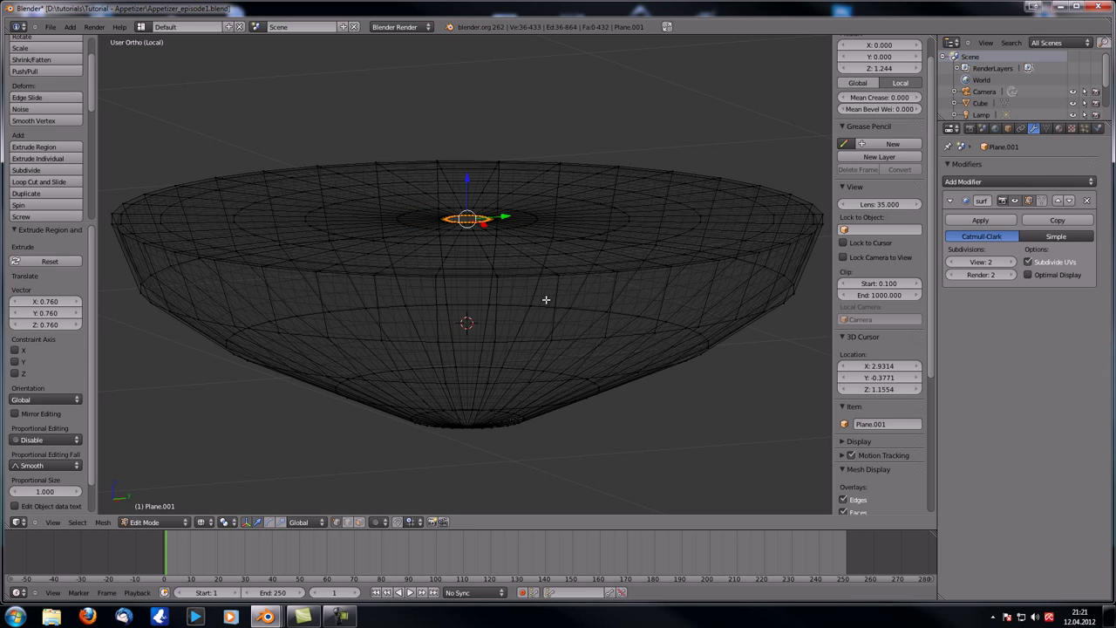
key("alt+m")
left_click(545, 300)
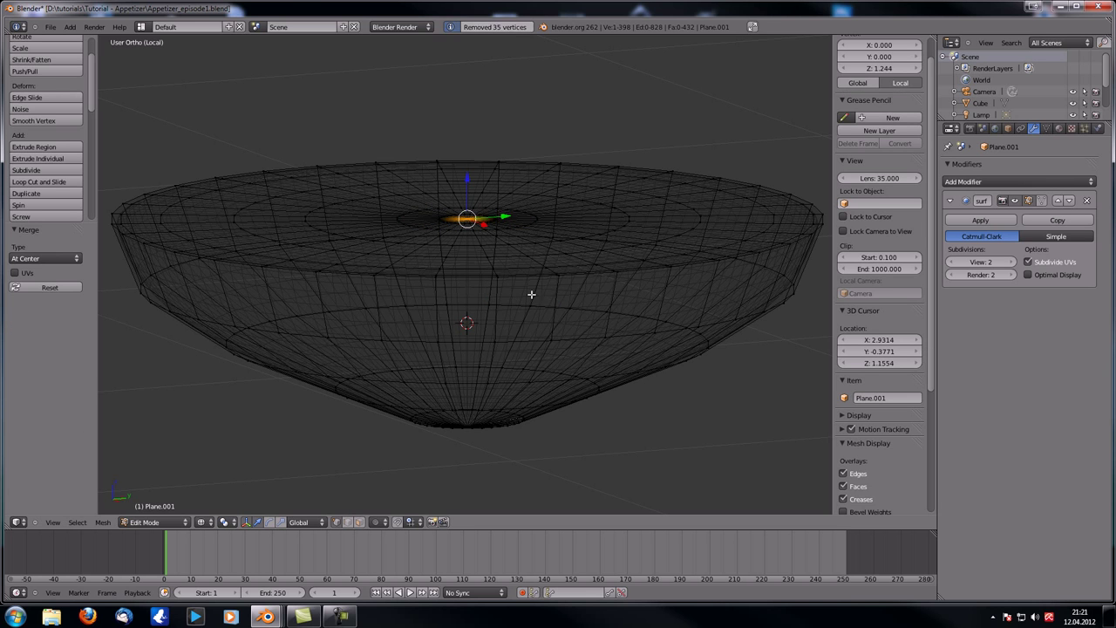
Add an edge loop around the side wall of the liquid mesh and slide it up close below the rim
scroll(531, 294, "up", 3)
key("a")
scroll(476, 324, "down", 4)
middle_click_drag(461, 337, 473, 291)
scroll(392, 288, "up", 1)
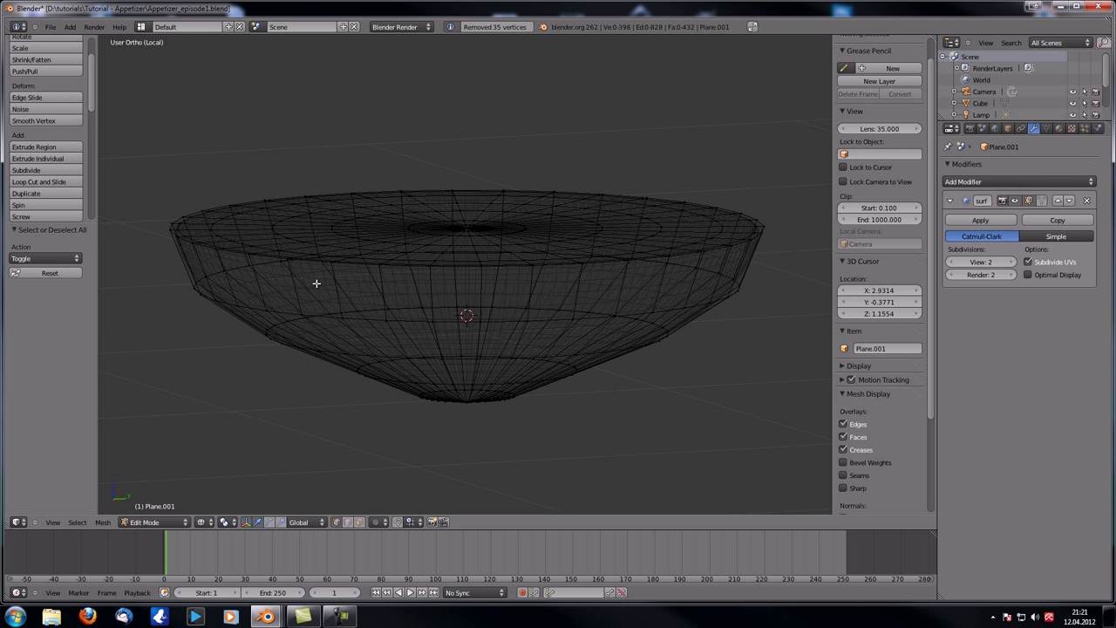
middle_click_drag(313, 282, 305, 282)
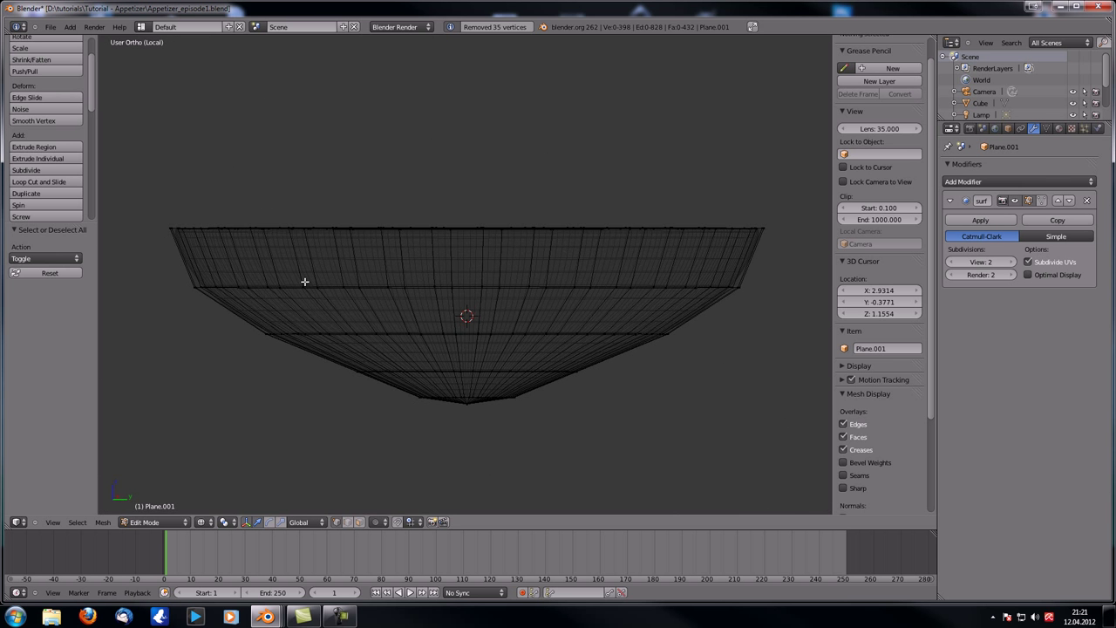
mouse_move(193, 262)
middle_mouse_down()
mouse_move(214, 271)
mouse_move(207, 277)
middle_mouse_up()
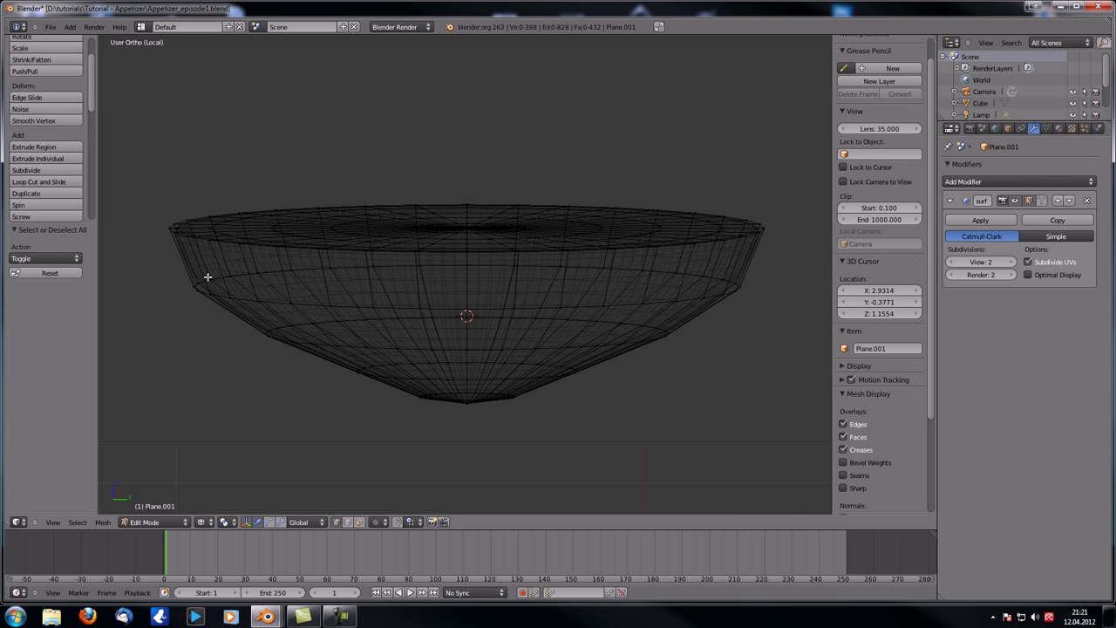
key("ctrl+r")
left_click(220, 265)
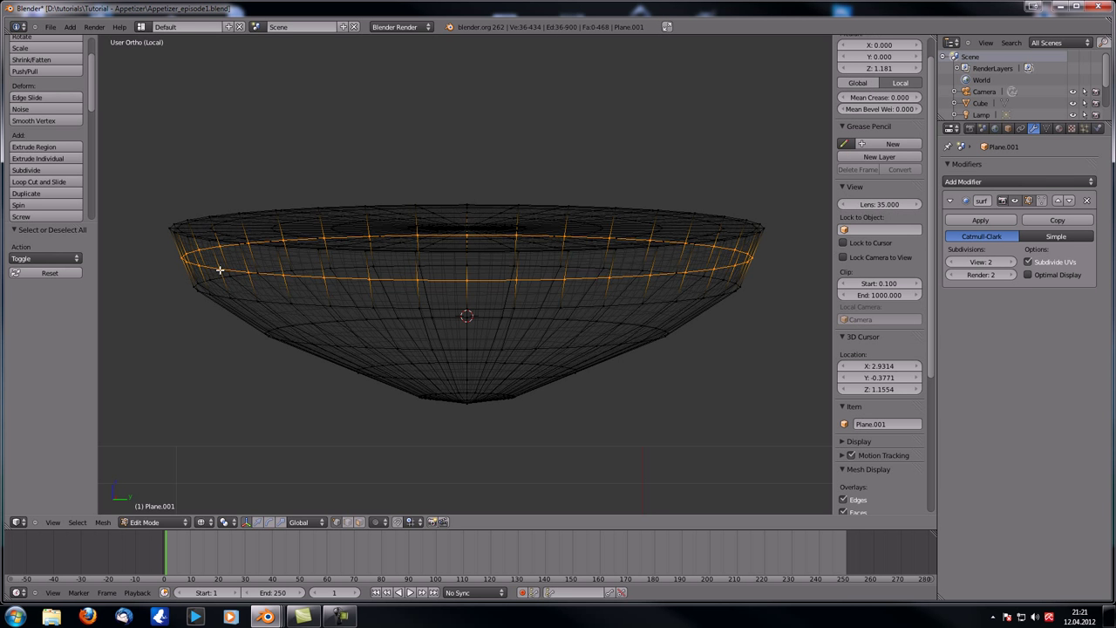
left_click(217, 246)
Select the outer rim edge loop of the liquid and set its mean crease to 1.000
middle_click_drag(183, 260, 270, 269, "shift")
scroll(296, 306, "up", 5)
right_click(162, 245, "alt")
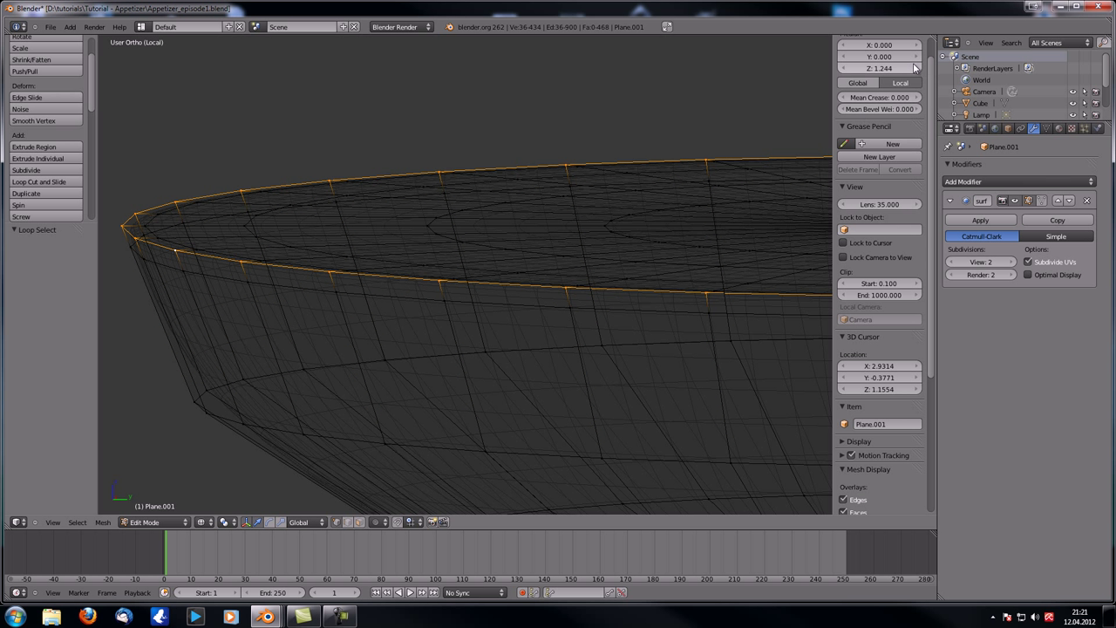
left_click_drag(877, 100, 1017, 102)
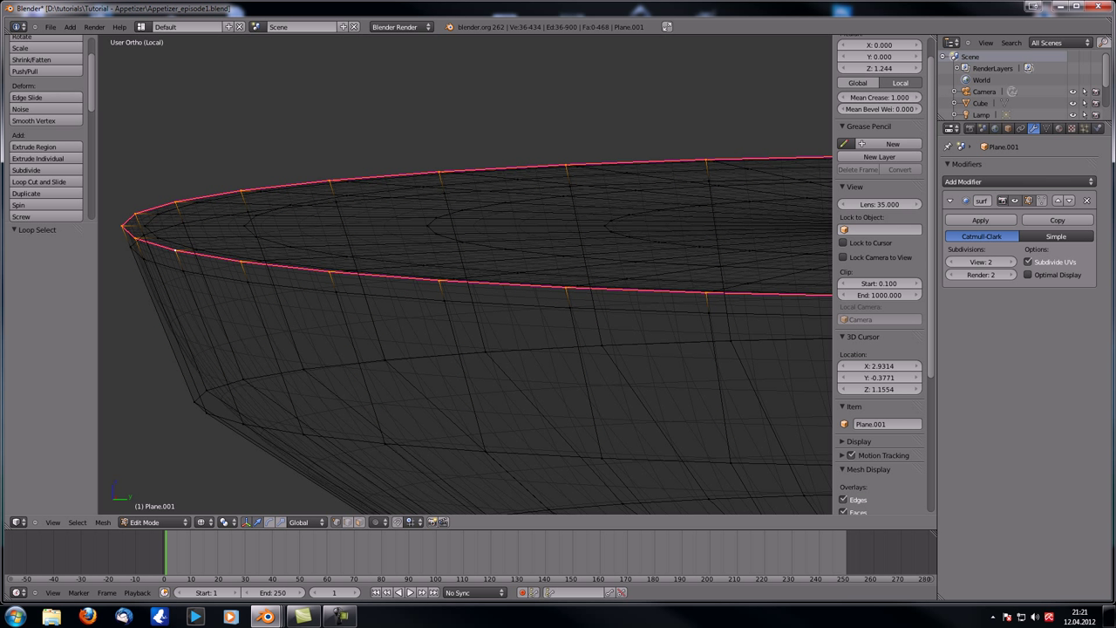
Edge-slide the loop just below the rim upward with a factor of -0.465
key("a")
right_click(212, 278, "alt")
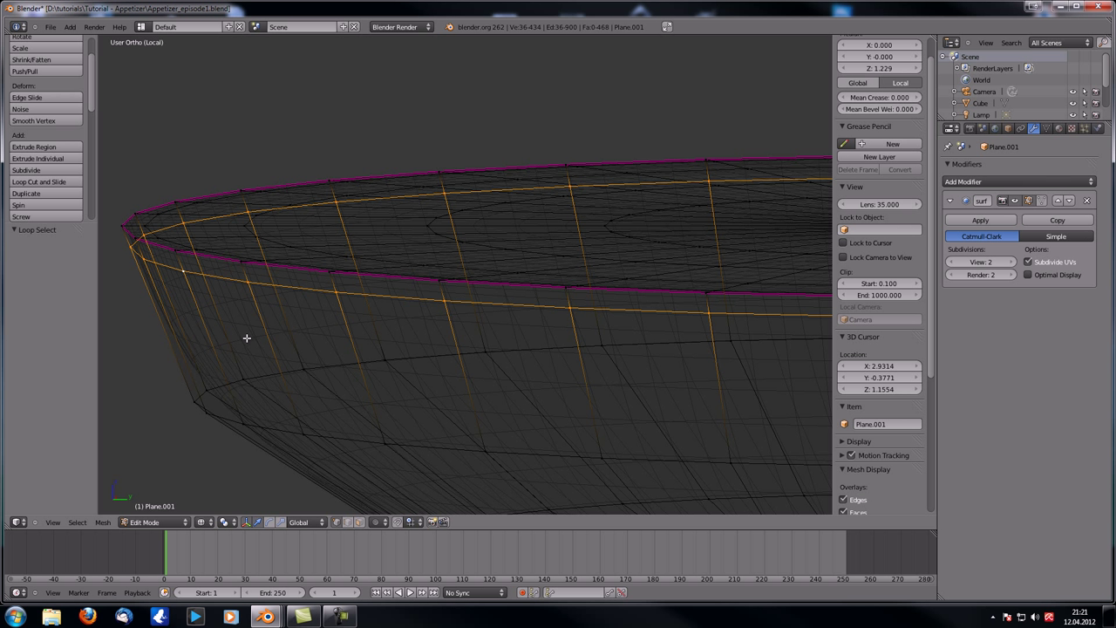
key("ctrl+e")
left_click(236, 441)
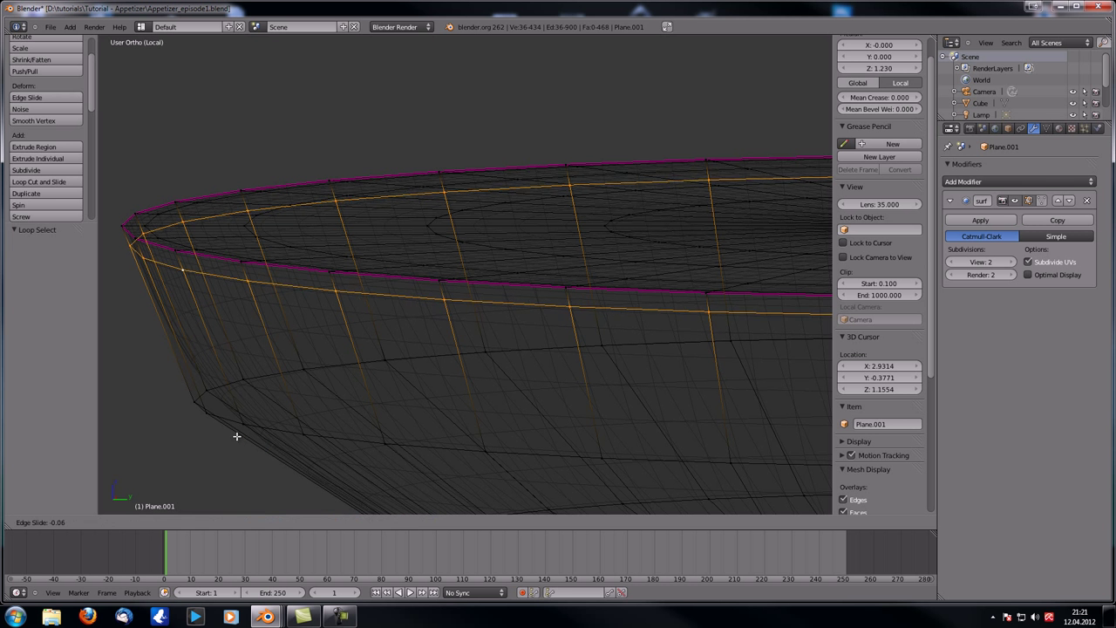
left_click(229, 404)
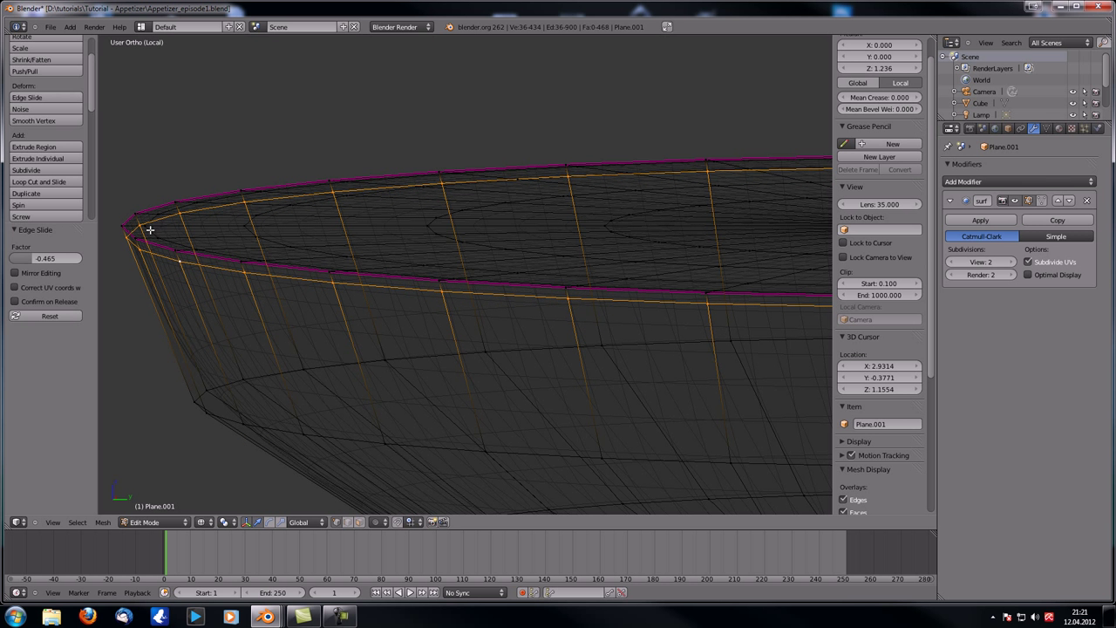
Lower the top surface's ring just inside the rim slightly along Z and scale it up a little
right_click(150, 229, "alt")
key("g")
key("z")
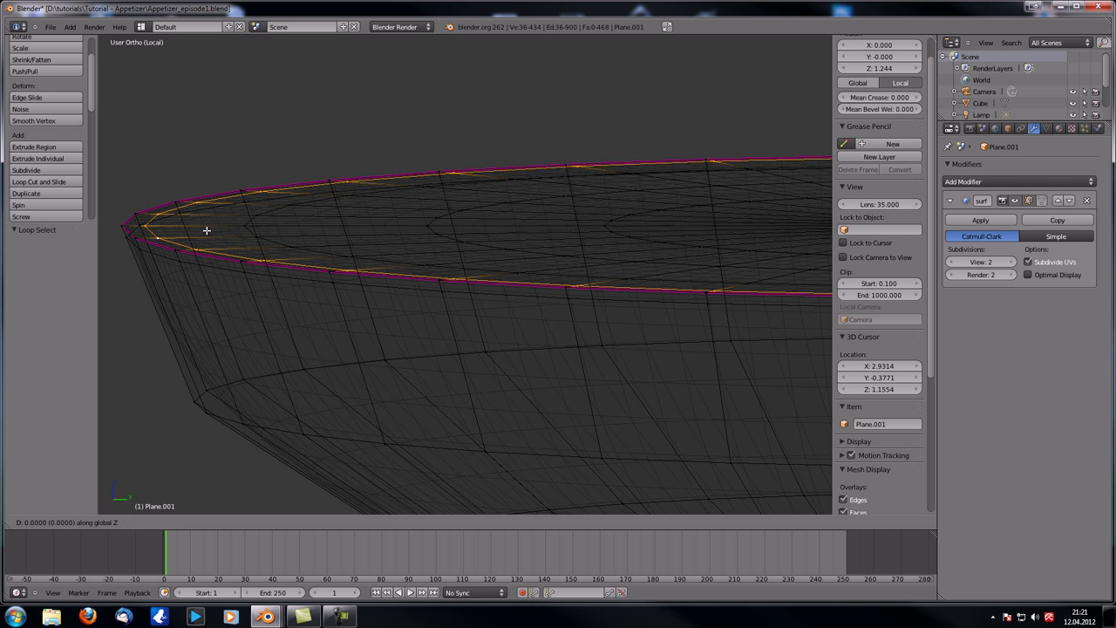
left_click(203, 247)
key("s")
left_click(197, 297)
Show the liquid in Object Mode with solid shading and examine the smoothness of its rim up close
key("Tab")
key("z")
middle_click_drag(305, 297, 310, 313)
middle_click_drag(248, 263, 94, 219, "shift")
scroll(328, 298, "down", 5)
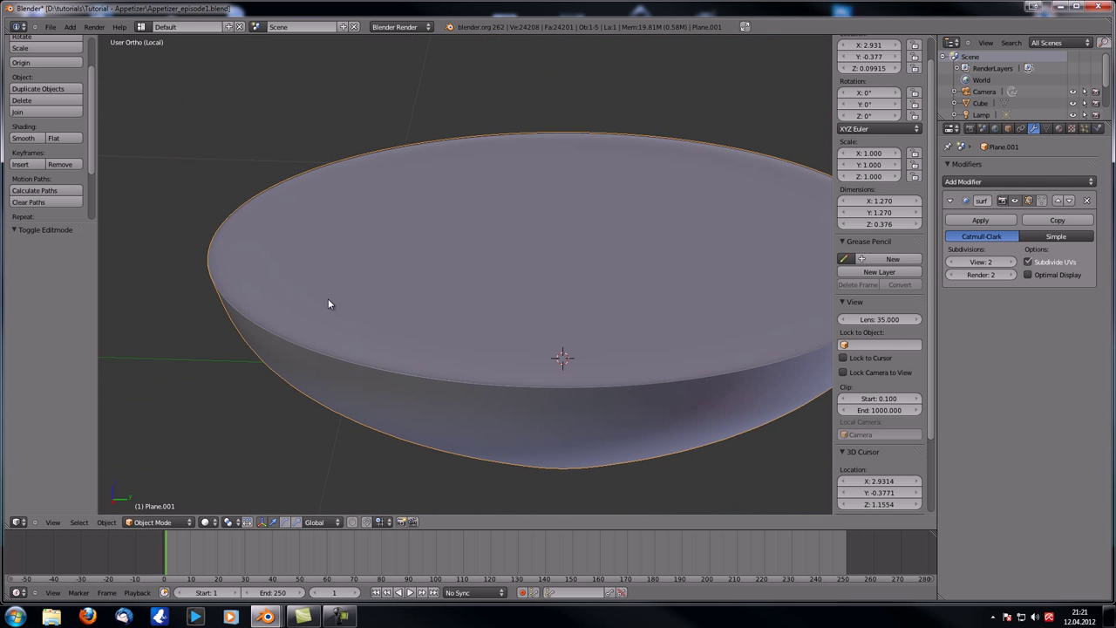
middle_click_drag(421, 301, 315, 302, "shift")
scroll(418, 301, "up", 3)
middle_click_drag(813, 288, 522, 283, "shift")
scroll(521, 283, "down", 1)
scroll(617, 270, "up", 3)
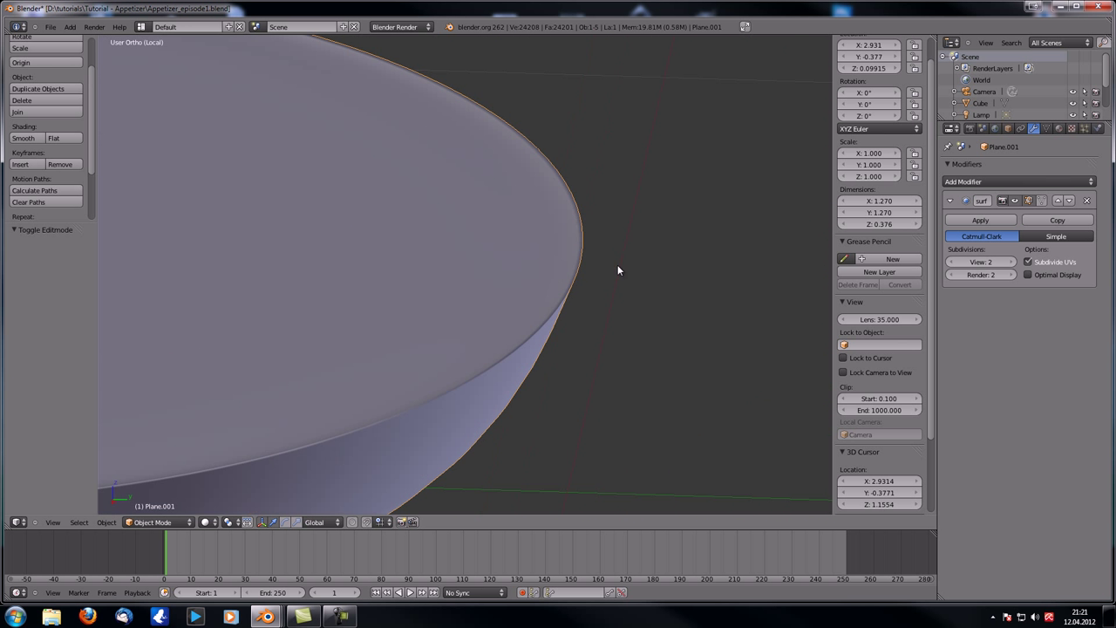
middle_click_drag(579, 206, 388, 294)
middle_click_drag(536, 243, 553, 235)
Edge-slide the side-wall loop below the rim even closer to the creased rim edge
key("Tab")
middle_click_drag(587, 137, 577, 159, "shift")
right_click(571, 157, "alt")
key("ctrl+e")
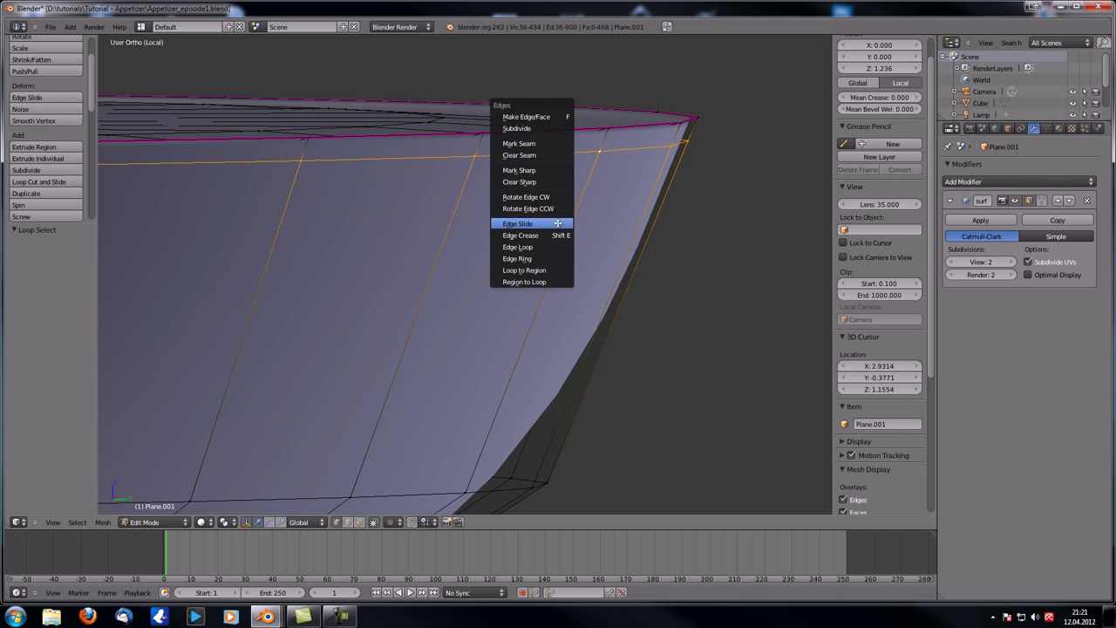
left_click(557, 223)
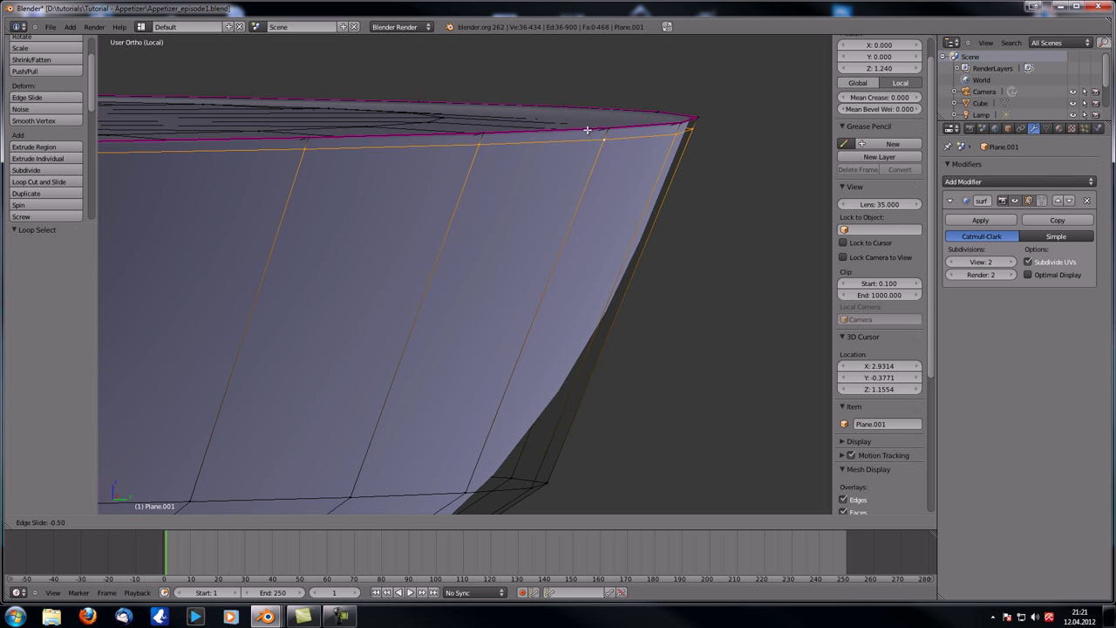
left_click(590, 90)
middle_click_drag(590, 87, 505, 154)
key("Tab")
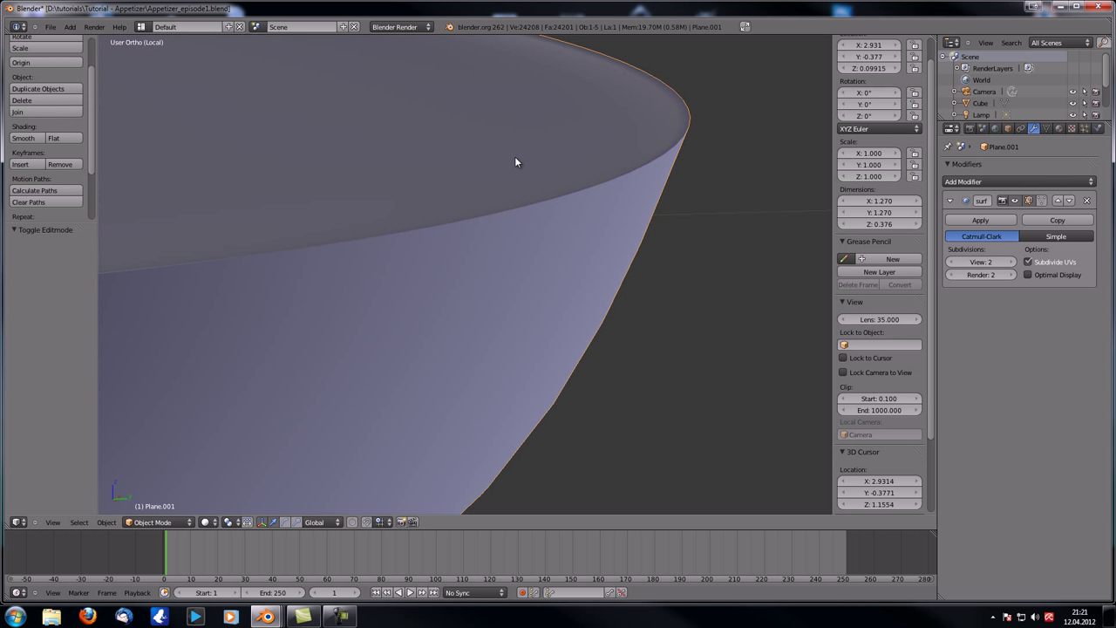
Examine the sharpened rim and the overall shape of the liquid mesh in Object Mode
key("Tab")
right_click(575, 178, "alt")
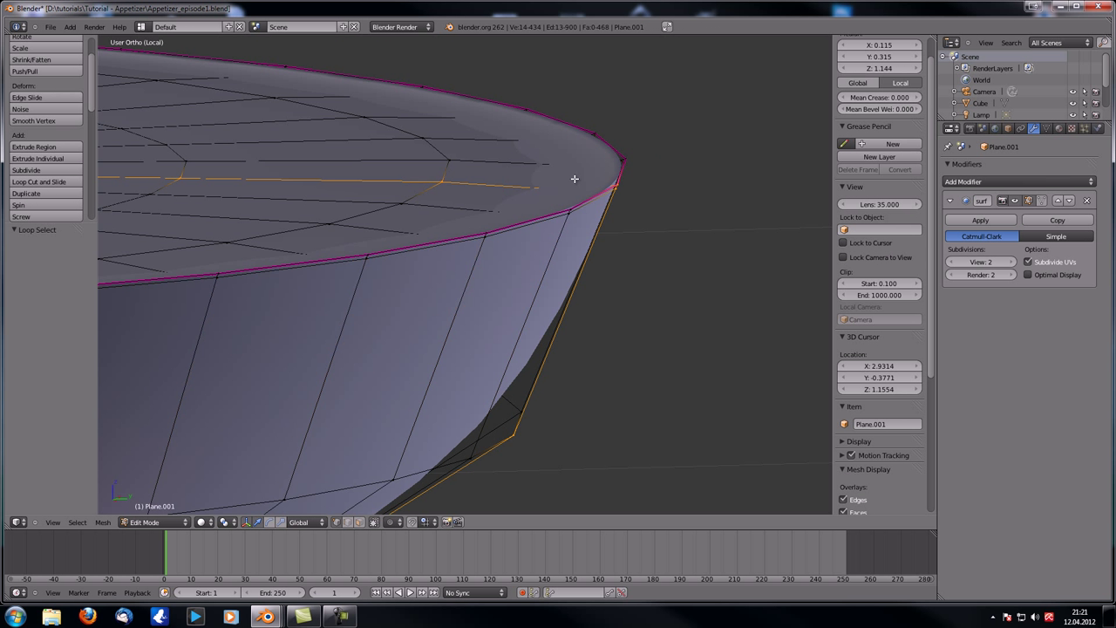
key("a")
scroll(567, 199, "down", 3)
key("Tab")
scroll(299, 228, "down", 6)
middle_click_drag(308, 255, 444, 287, "shift")
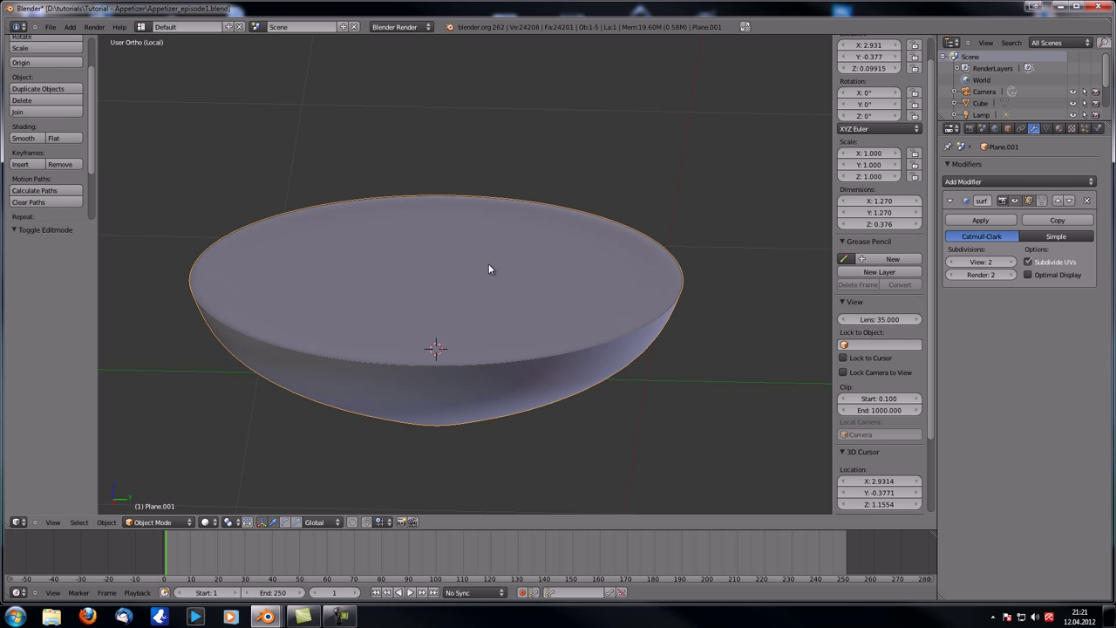
scroll(411, 283, "up", 2)
Shift the outer concentric rings of the liquid's top surface slightly along Z to start shaping ripples
key("Tab")
middle_click_drag(283, 291, 390, 246, "shift")
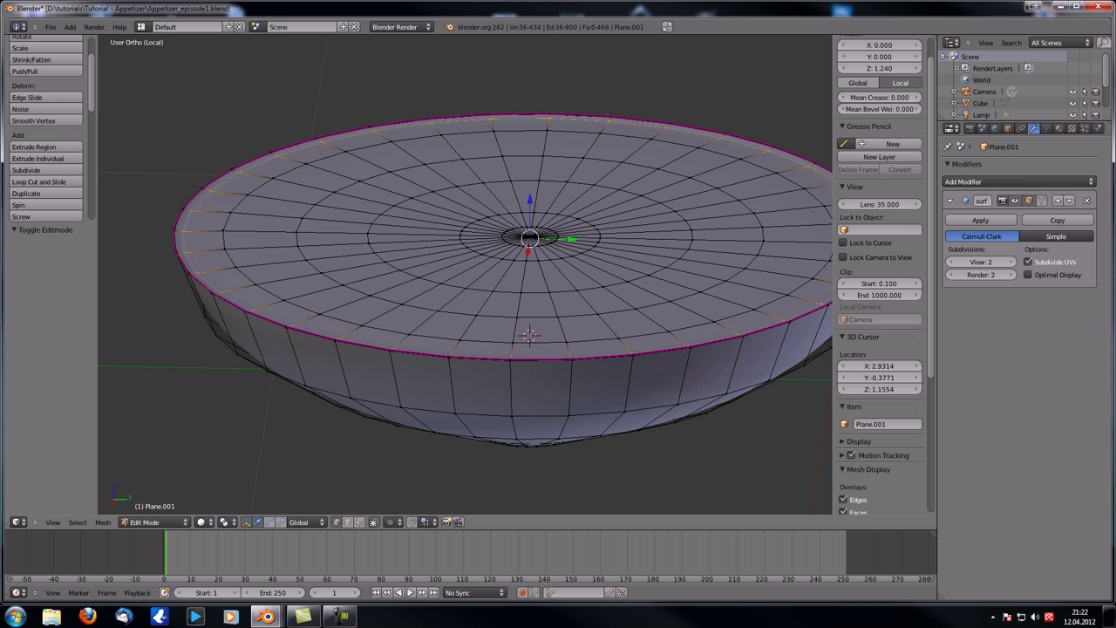
middle_click_drag(245, 221, 194, 228)
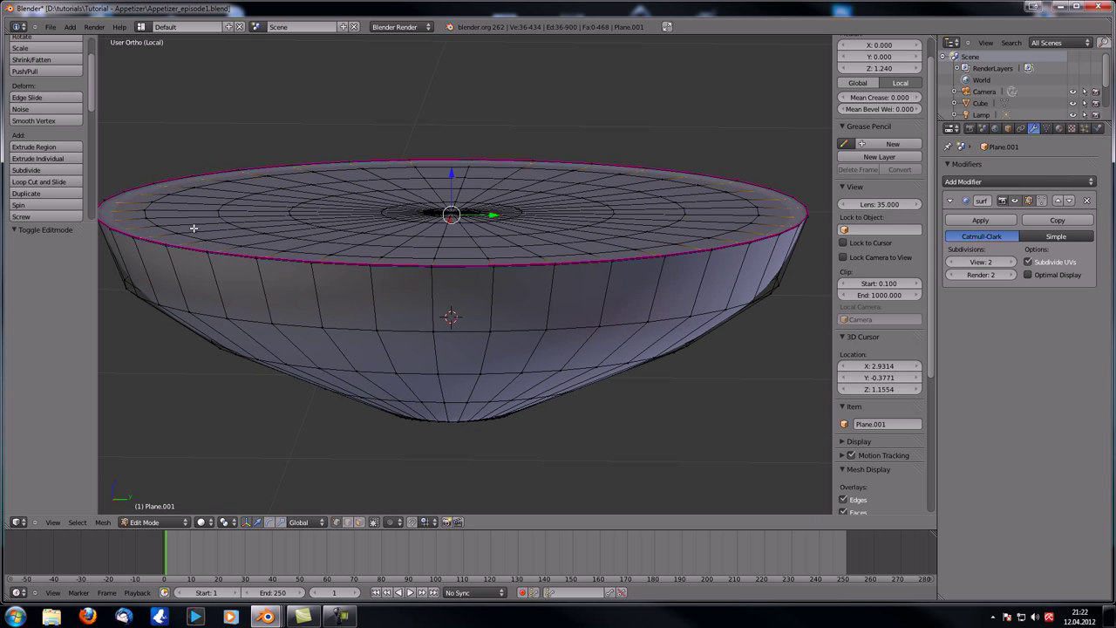
right_click(192, 235, "alt")
mouse_move(456, 173)
left_mouse_down()
mouse_move(420, 190)
mouse_move(454, 169)
left_mouse_up()
right_click(344, 240, "alt")
right_click(339, 228, "alt")
right_click(406, 221, "alt")
right_click(406, 224, "alt")
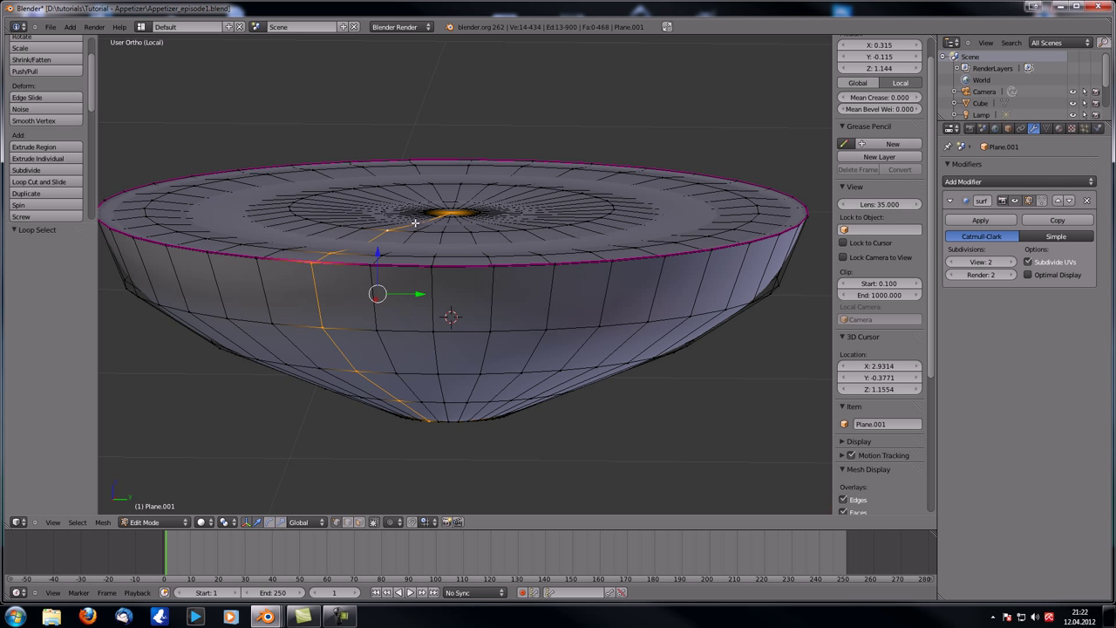
Lower the next inner ring of the top surface slightly along Z and adjust the innermost ring's height
middle_click_drag(457, 247, 456, 271)
right_click(457, 202, "alt")
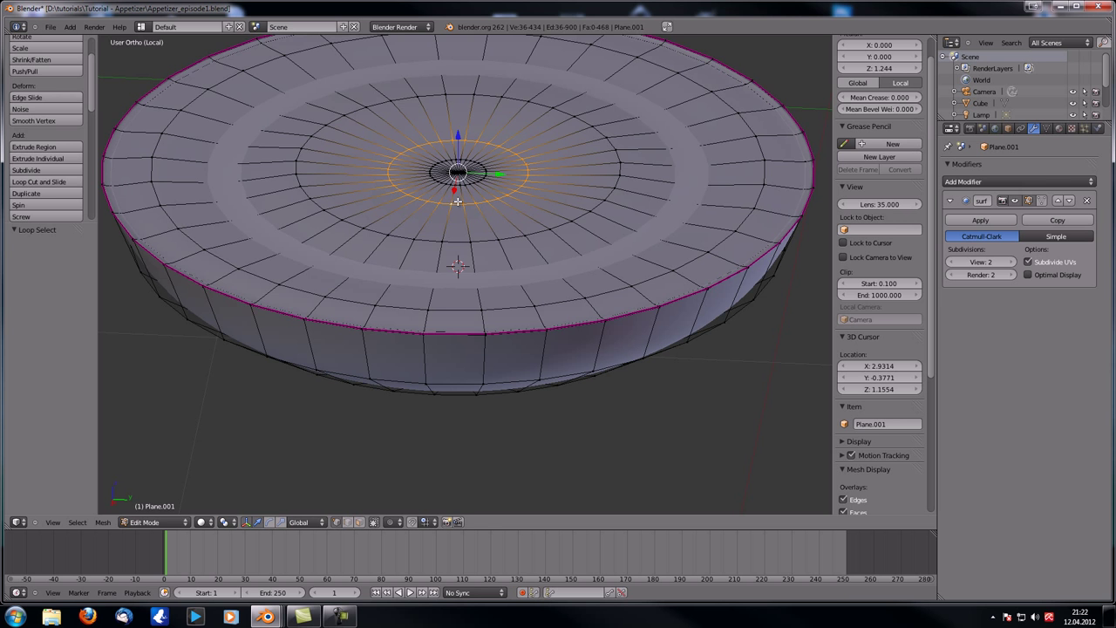
middle_click_drag(446, 202, 438, 174)
left_click_drag(455, 134, 456, 136)
scroll(449, 182, "up", 2)
middle_click_drag(450, 182, 442, 141)
right_click(442, 142, "alt")
right_click(443, 137, "alt")
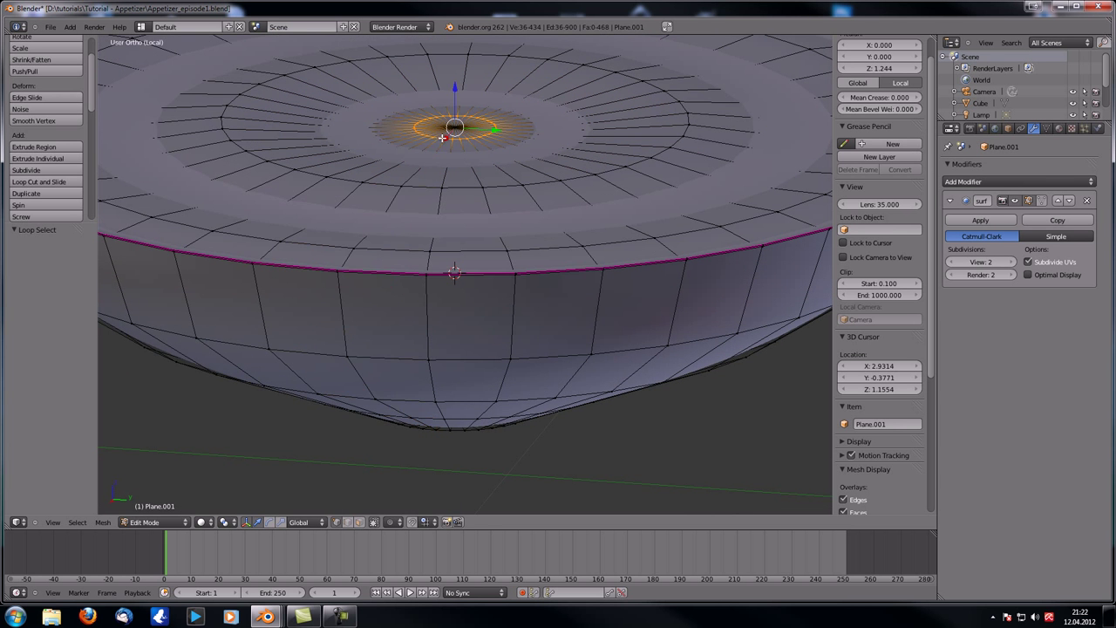
left_click_drag(455, 86, 455, 81)
scroll(419, 180, "up", 3)
middle_click_drag(418, 181, 402, 354, "shift")
left_click_drag(432, 147, 433, 163)
Scale the lowered inner ring of the top surface outward by 1.325
right_click(534, 241, "alt")
key("s")
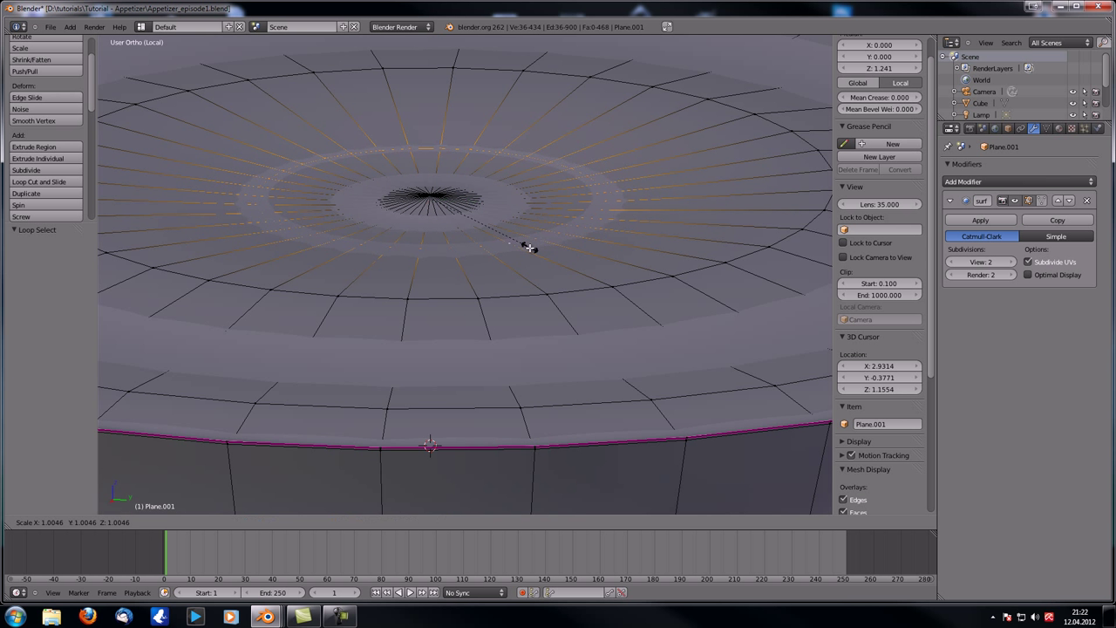
left_click(551, 279)
Add an edge loop around the center of the top surface and adjust the center vertex's height
key("ctrl+r")
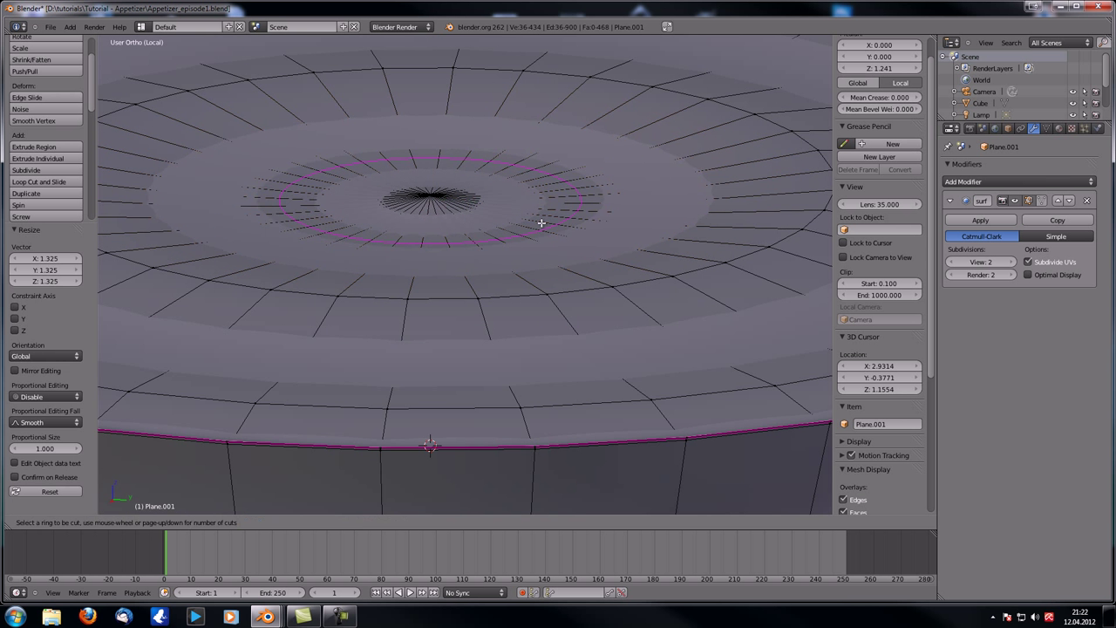
left_click(523, 209)
left_click_drag(427, 159, 427, 159)
mouse_move(427, 159)
middle_mouse_down()
mouse_move(440, 248)
mouse_move(375, 344)
mouse_move(412, 282)
middle_mouse_up()
key("Tab")
scroll(435, 280, "down", 2)
scroll(412, 282, "down", 1)
scroll(413, 285, "up", 3)
key("Tab")
scroll(412, 289, "down", 1)
scroll(465, 270, "up", 1)
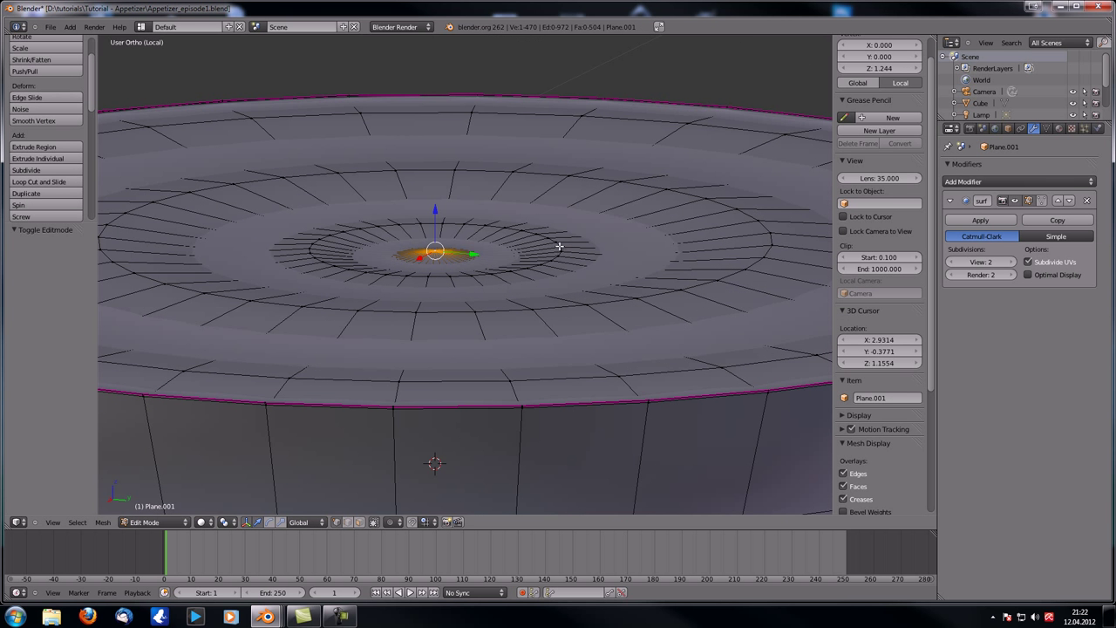
Select the raised middle ring of the top surface and rotate it 1.291° about the global X axis
right_click(691, 192, "alt")
middle_click_drag(526, 344, 491, 347)
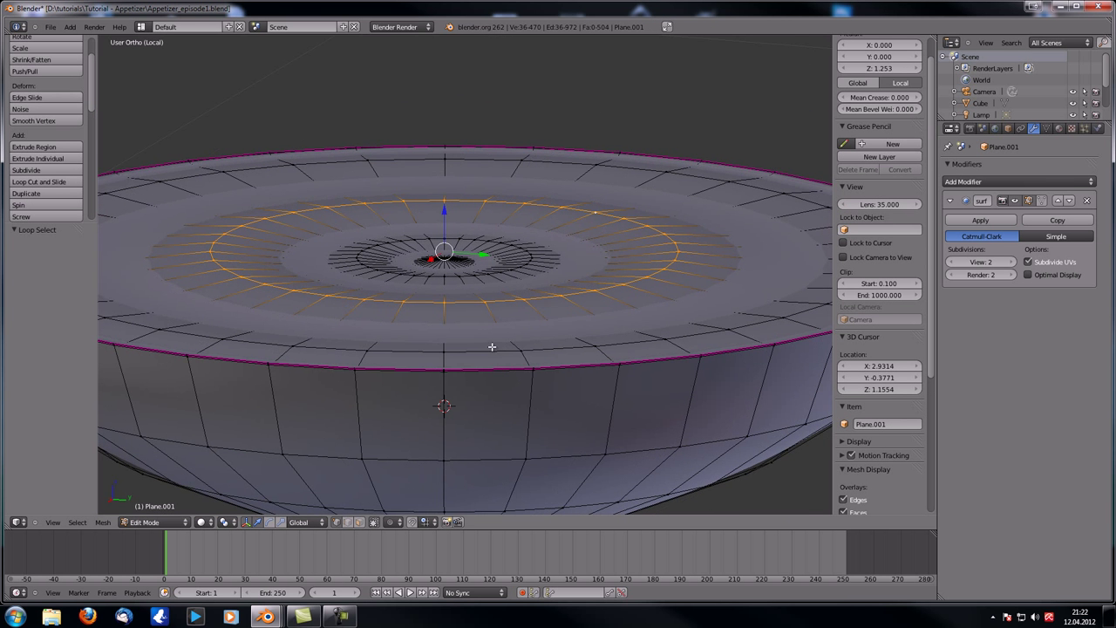
key("r")
key("x")
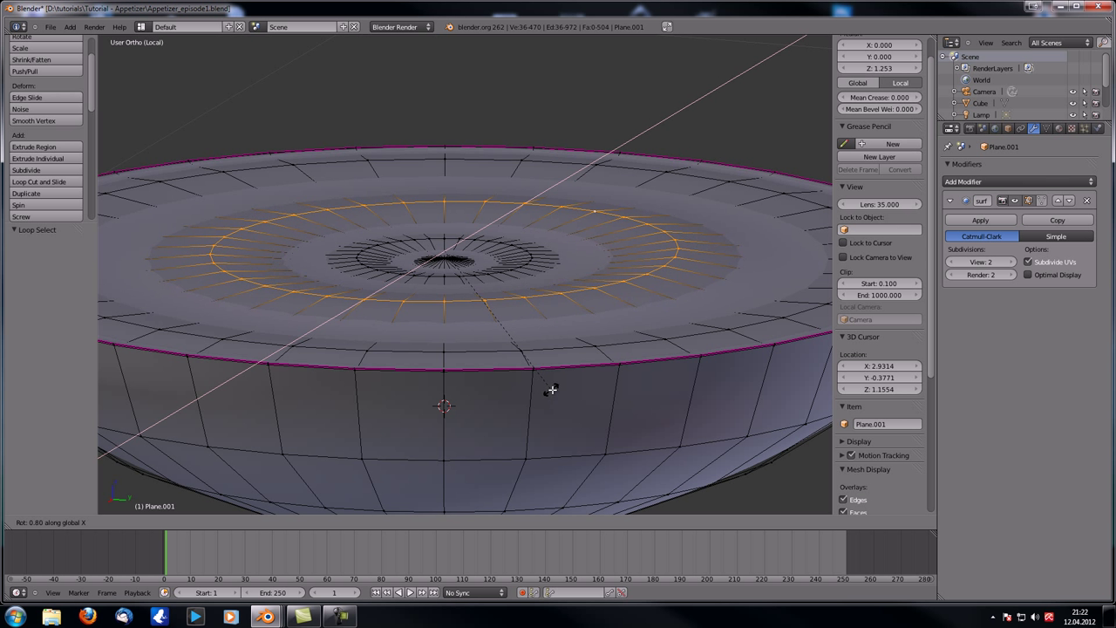
left_click(556, 388)
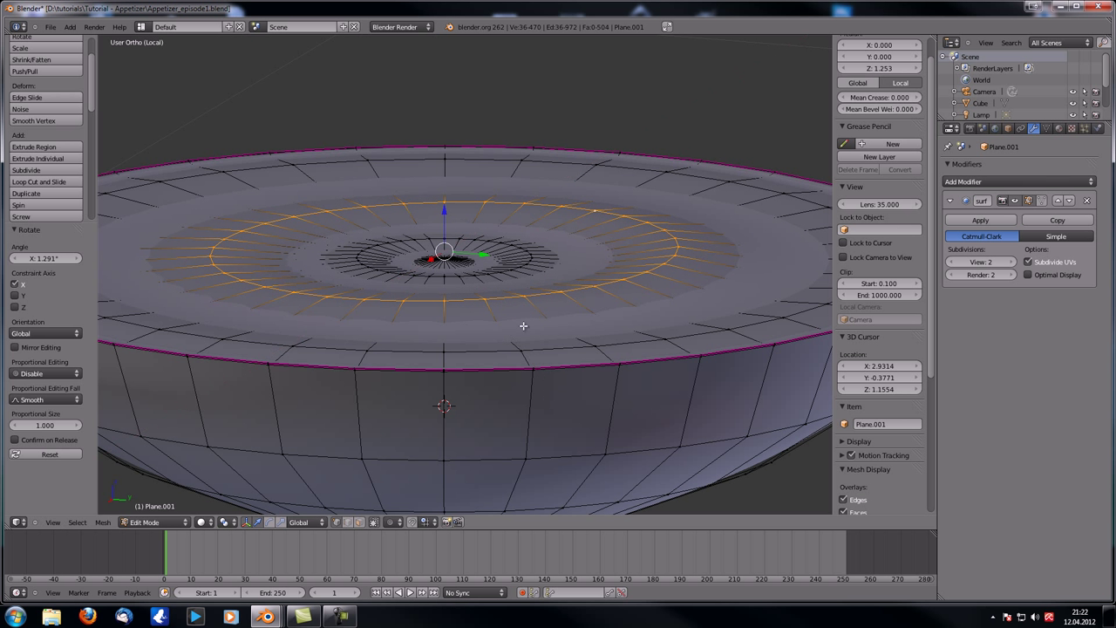
Tilt the small ring near the center slightly about the global Y axis and return to Object Mode
right_click(458, 268, "alt")
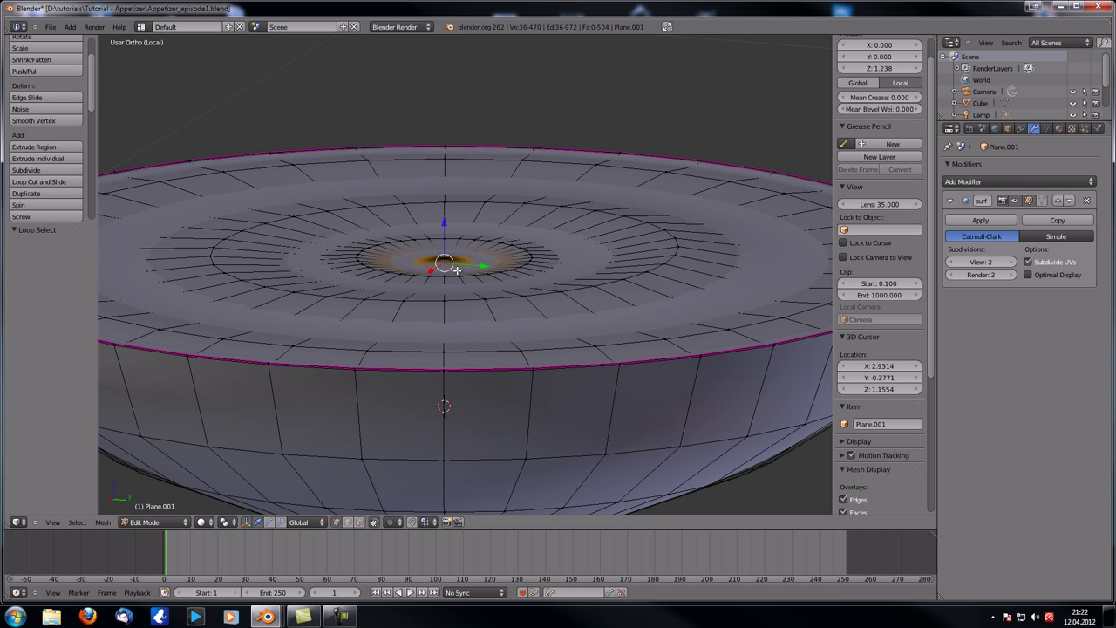
key("r")
key("y")
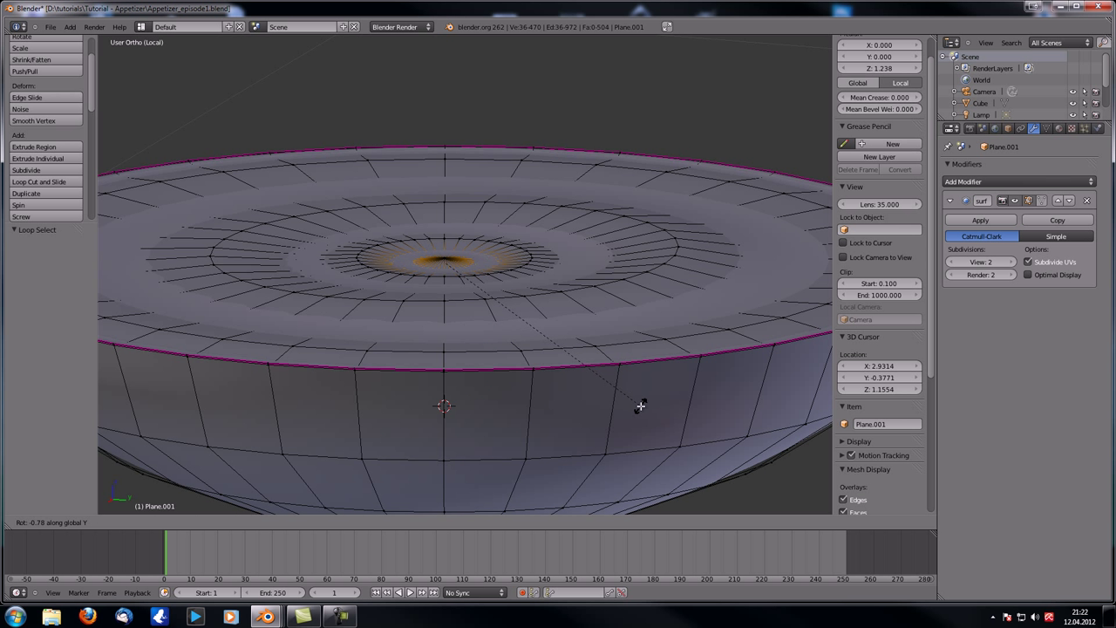
left_click(638, 422)
key("Tab")
scroll(545, 385, "down", 4)
mouse_move(458, 347)
middle_mouse_down()
mouse_move(414, 393)
mouse_move(469, 357)
middle_mouse_up()
scroll(333, 307, "up", 2)
middle_click_drag(302, 310, 364, 304, "shift")
middle_click_drag(520, 302, 473, 234)
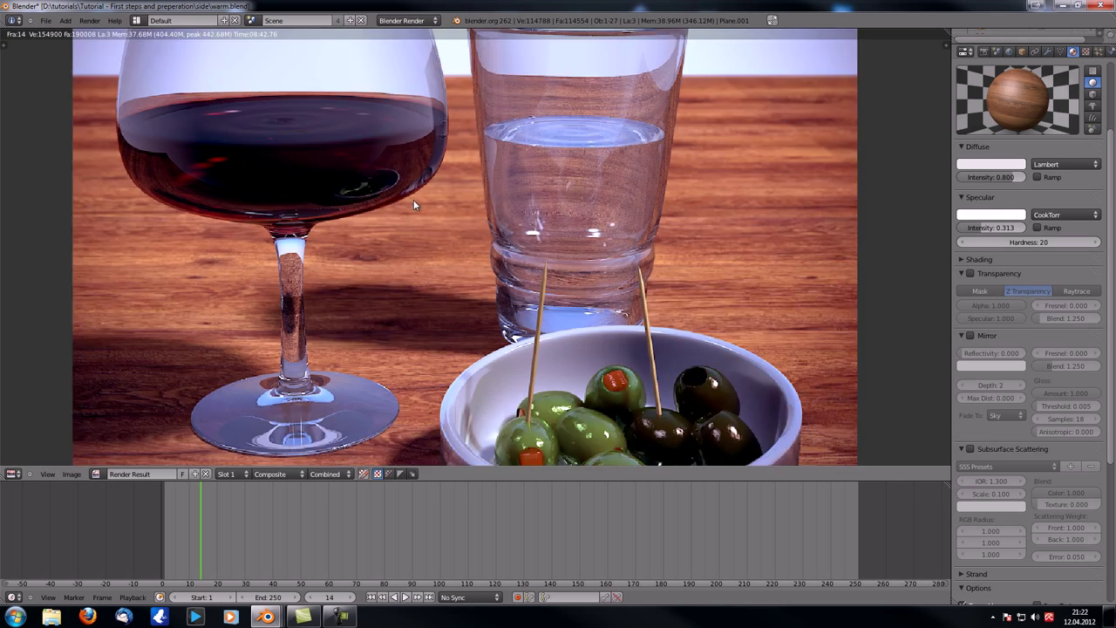
Switch to the finished render in warm.blend and examine the liquid surface ripples in the wine and water glasses
scroll(413, 200, "up", 2)
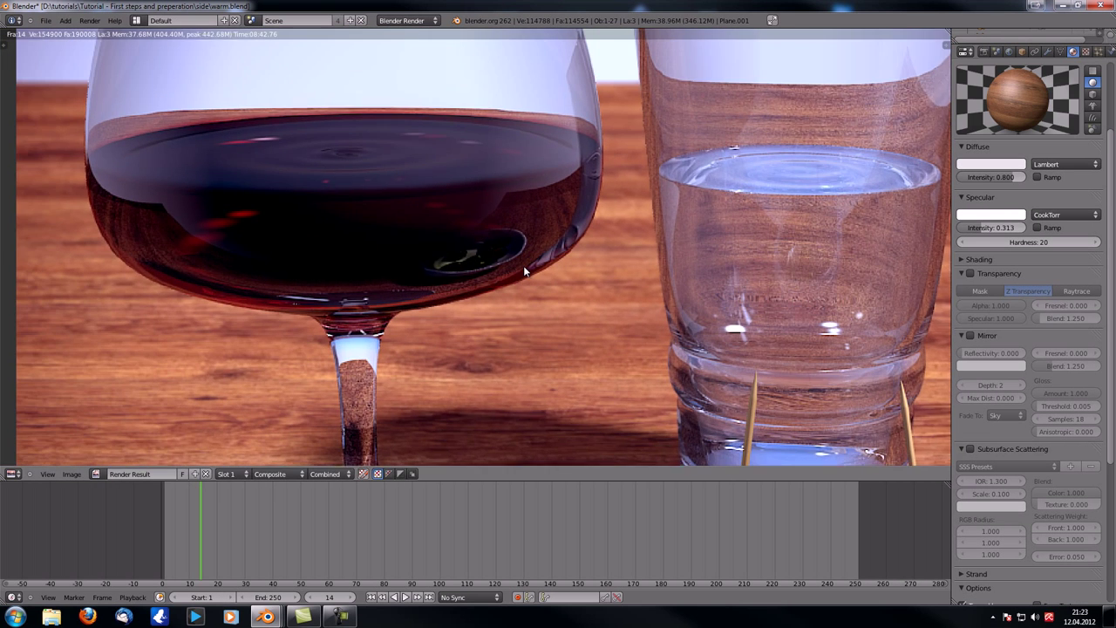
scroll(452, 186, "down", 1)
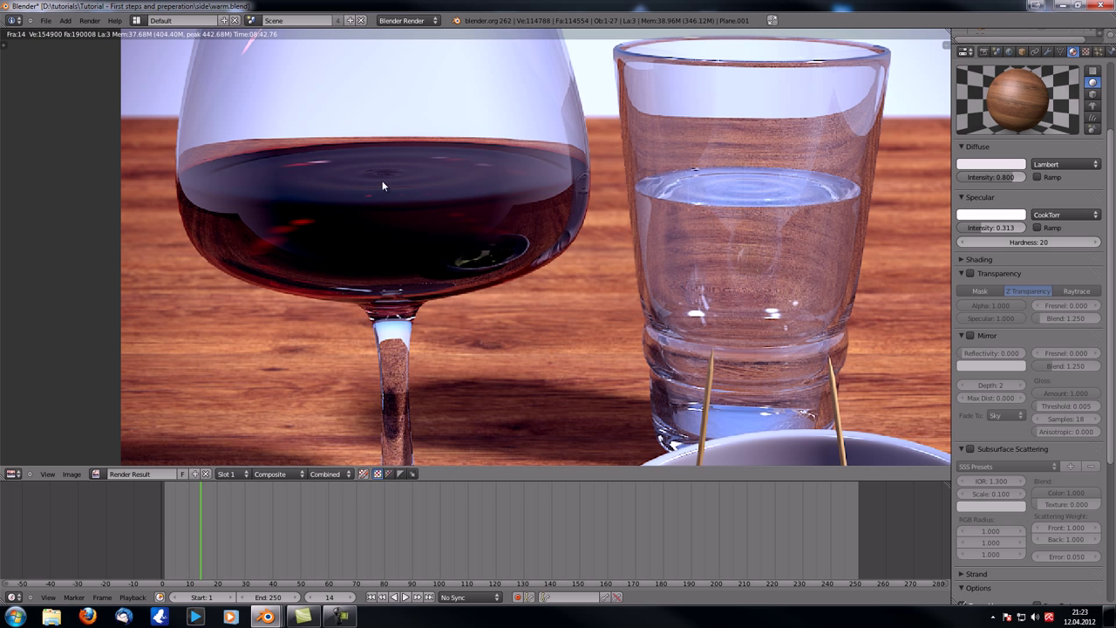
scroll(379, 181, "up", 2)
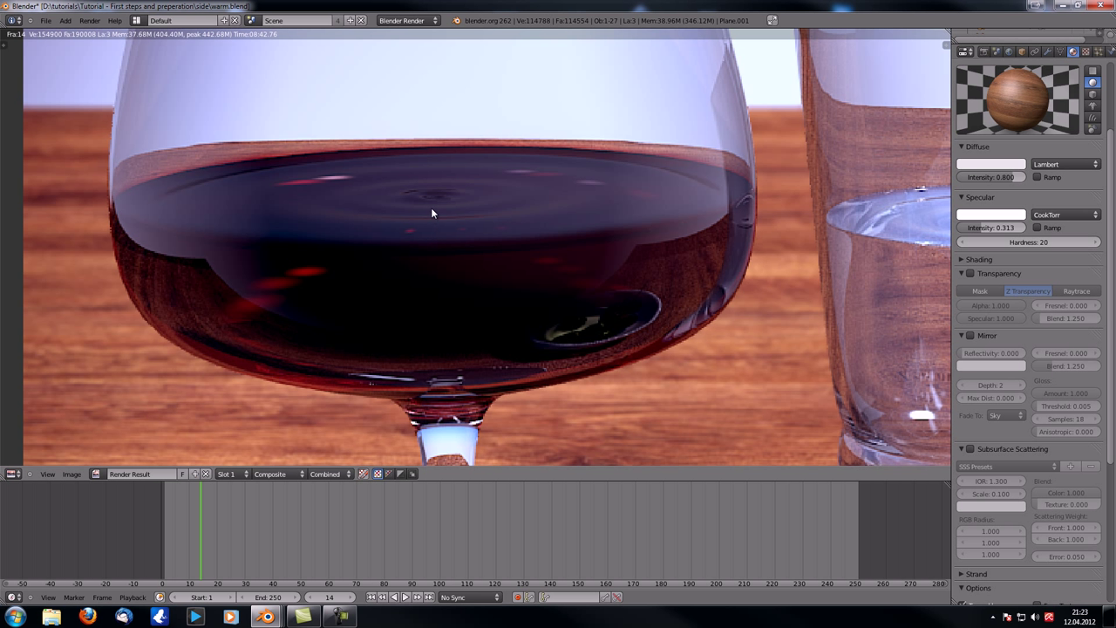
scroll(432, 241, "down", 4)
scroll(485, 209, "up", 5)
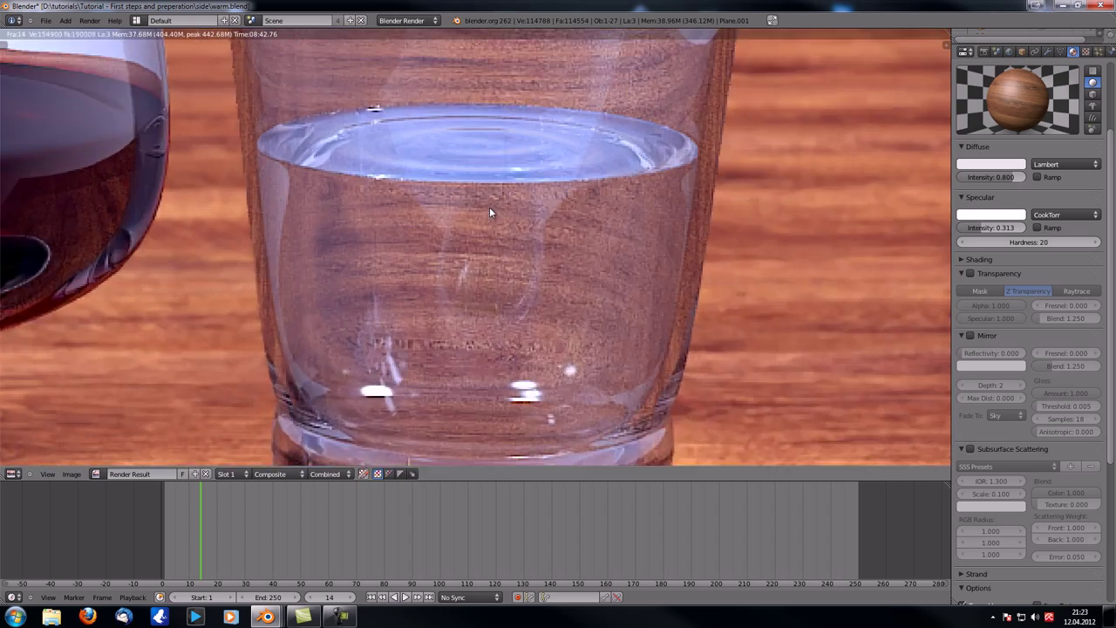
View the whole finished render, return to Appetizer_episode1.blend and inspect the liquid's rippled surface from several angles
scroll(489, 212, "up", 2)
scroll(436, 207, "down", 8)
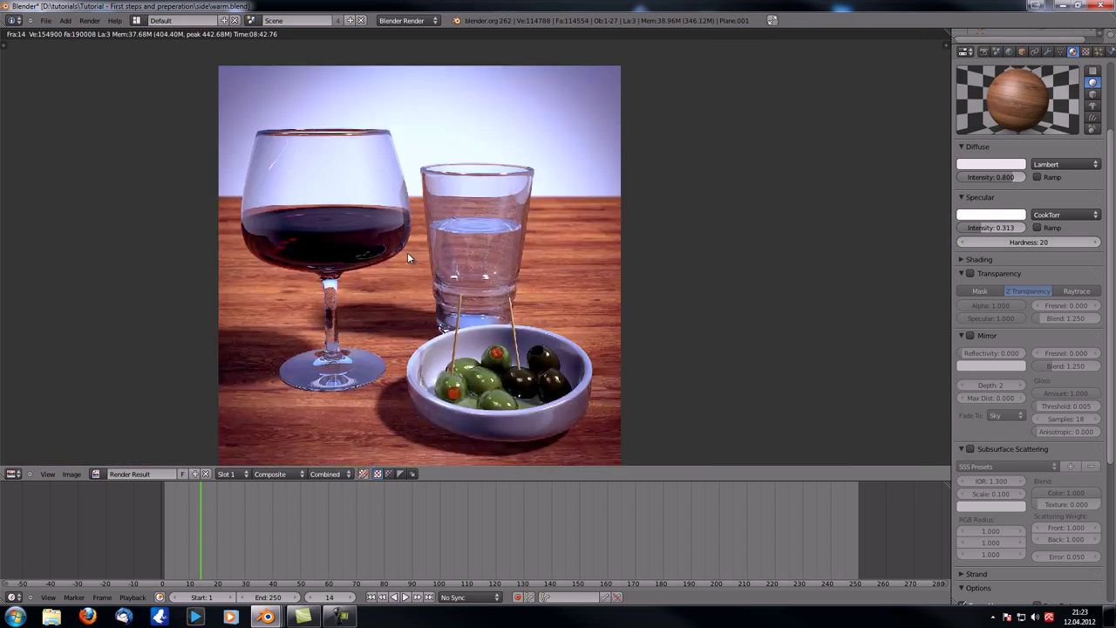
key("Escape")
middle_click_drag(460, 253, 396, 238)
scroll(369, 252, "up", 3)
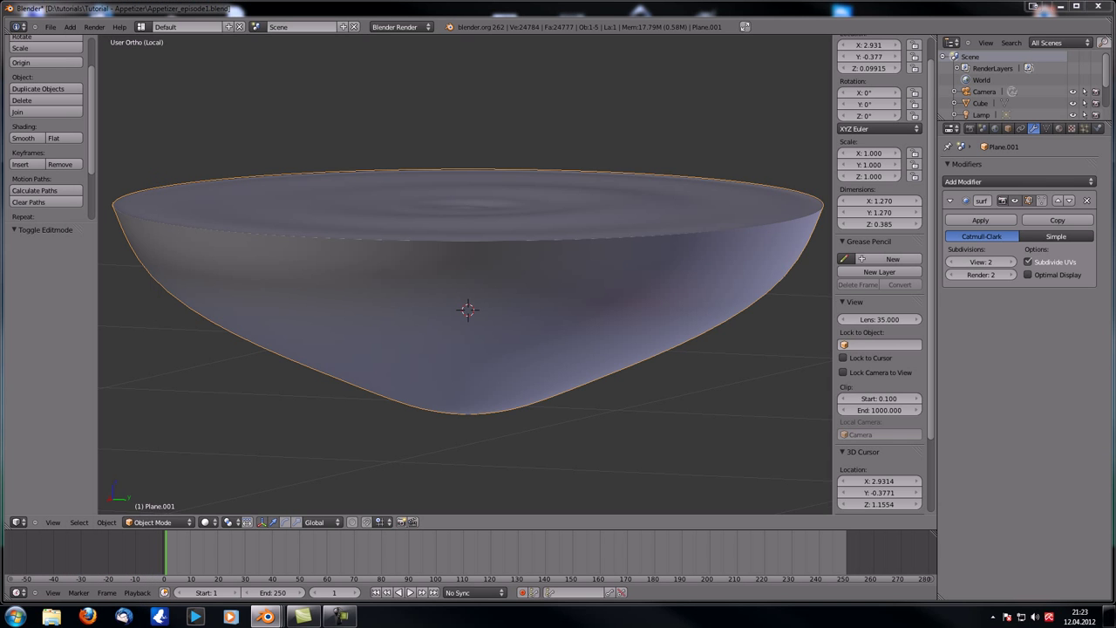
middle_click_drag(570, 201, 571, 150)
scroll(549, 189, "down", 3)
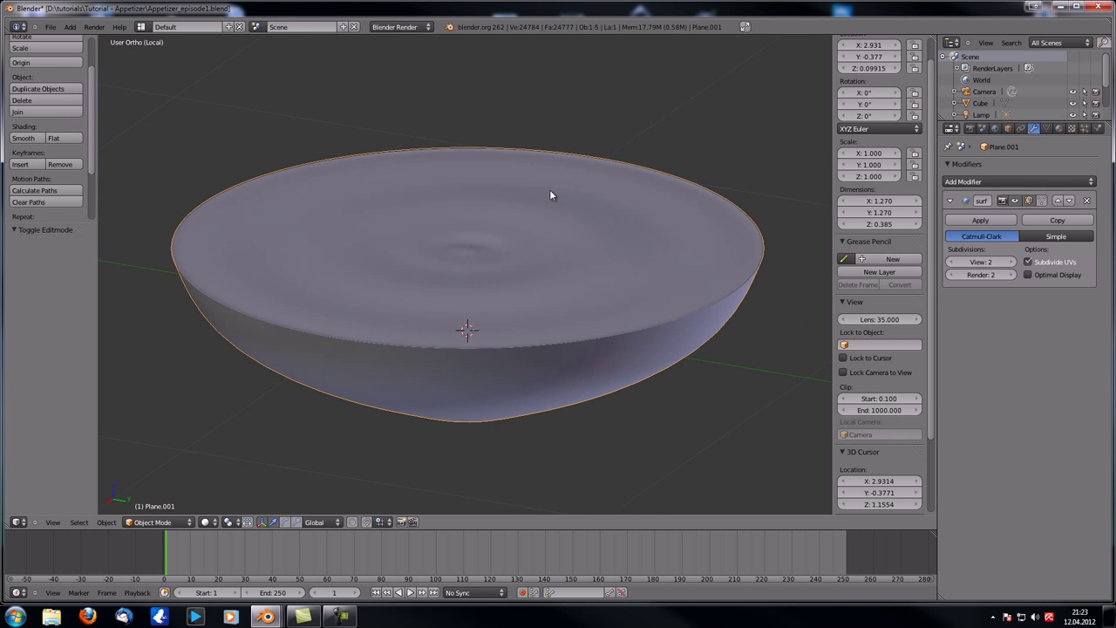
middle_click_drag(550, 221, 408, 183)
scroll(523, 197, "up", 1)
scroll(443, 209, "down", 4)
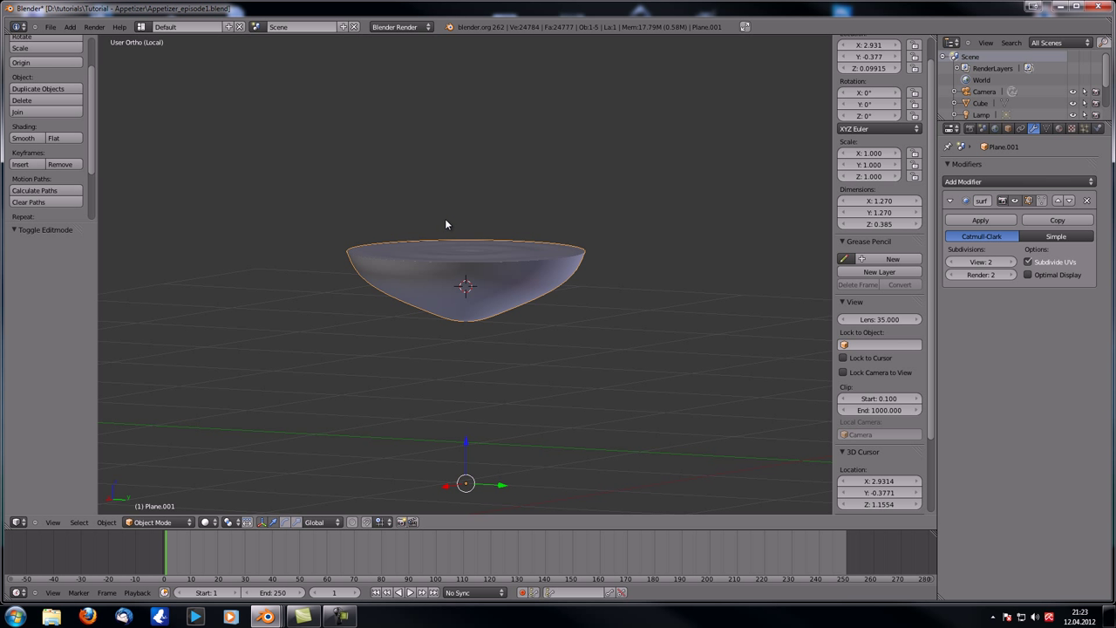
Exit local view and check the liquid inside the glass in both solid and wireframe shading
key("KP_Divide")
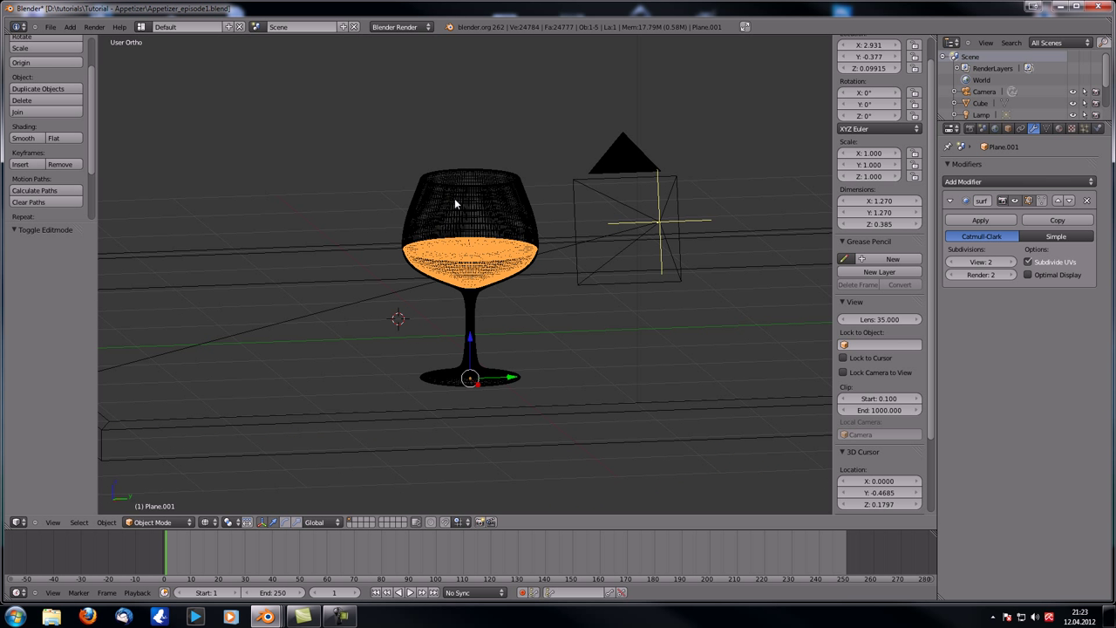
key("Tab")
key("Tab")
middle_click_drag(467, 297, 484, 322)
scroll(476, 262, "up", 3)
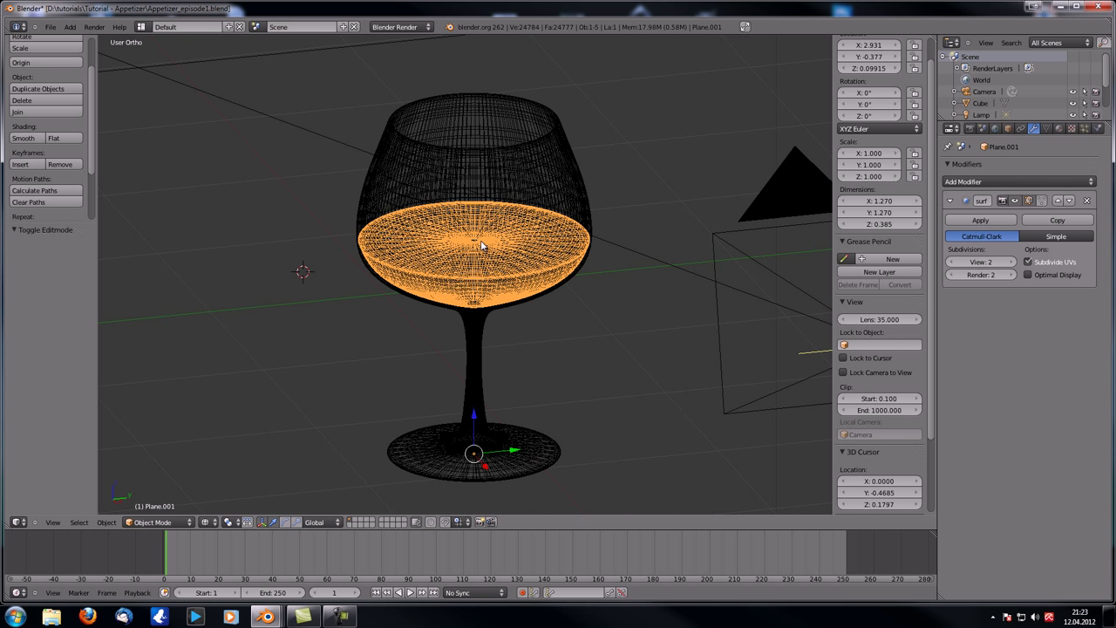
key("z")
middle_click_drag(481, 240, 488, 279)
scroll(490, 277, "up", 4)
mouse_move(559, 255)
middle_mouse_down()
mouse_move(677, 247)
mouse_move(677, 197)
mouse_move(573, 270)
mouse_move(784, 271)
mouse_move(545, 361)
mouse_move(526, 283)
mouse_move(427, 278)
mouse_move(427, 269)
middle_mouse_up()
scroll(527, 284, "down", 4)
key("z")
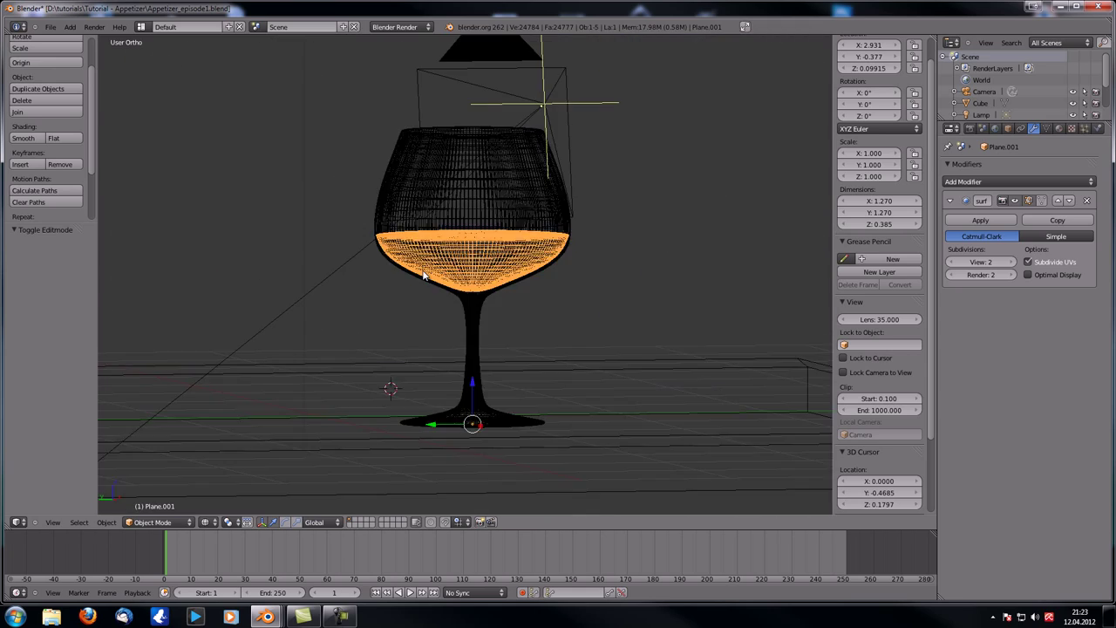
Select the edge loops around the liquid's top rim in Edit Mode and scale them to 0.976
scroll(423, 272, "up", 5)
middle_click_drag(361, 237, 649, 372)
scroll(309, 206, "up", 4)
middle_click_drag(384, 254, 251, 178)
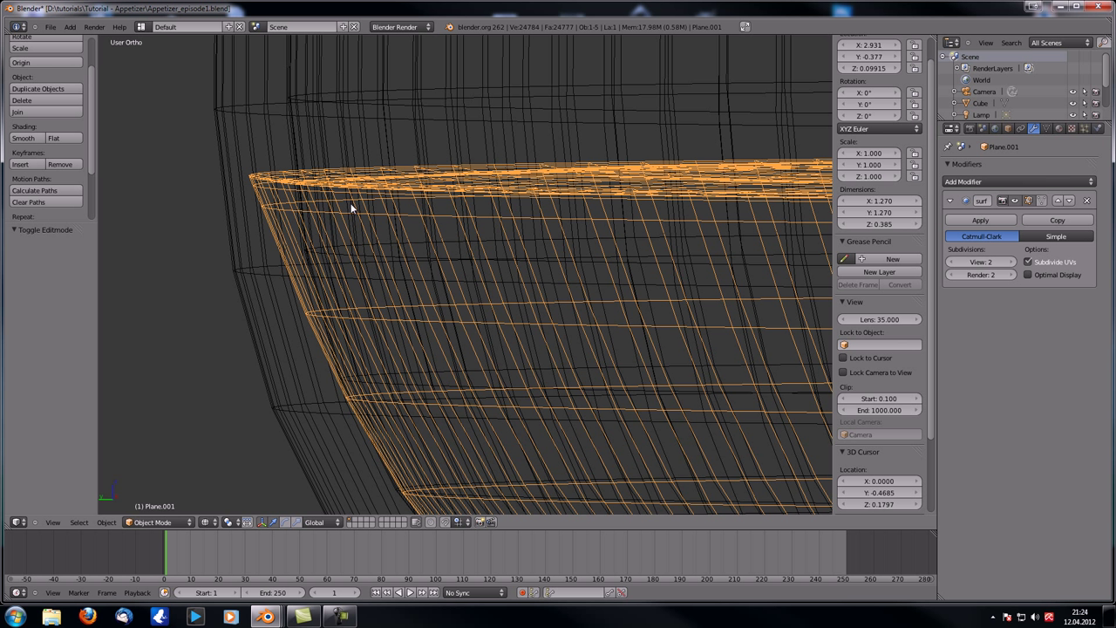
key("Tab")
scroll(267, 185, "up", 2)
middle_click_drag(269, 184, 312, 188, "shift")
right_click(209, 148, "alt")
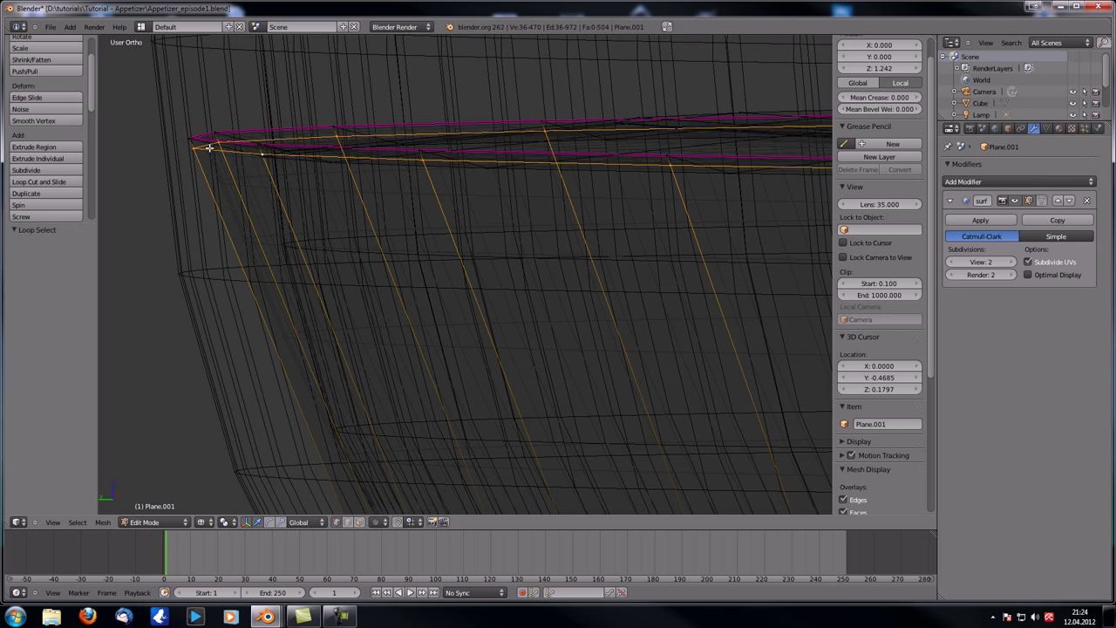
right_click(210, 139, "alt+shift")
right_click(274, 163, "alt+shift")
middle_click_drag(300, 148, 317, 173)
key("s")
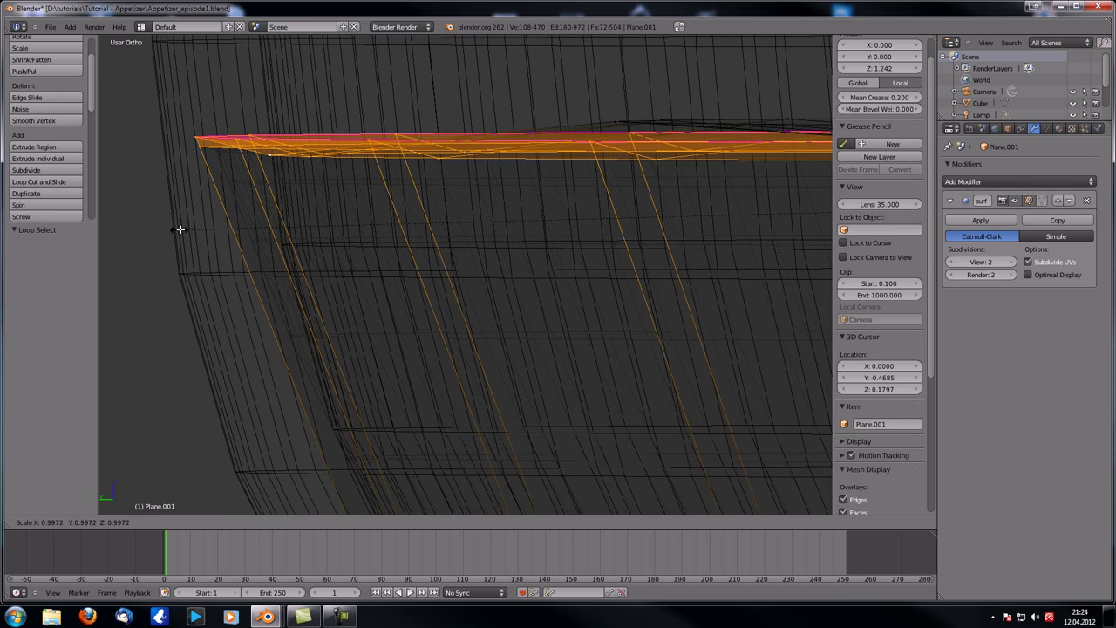
left_click(247, 224)
middle_click_drag(231, 114, 306, 149, "shift")
scroll(327, 197, "up", 7)
scroll(496, 343, "down", 3)
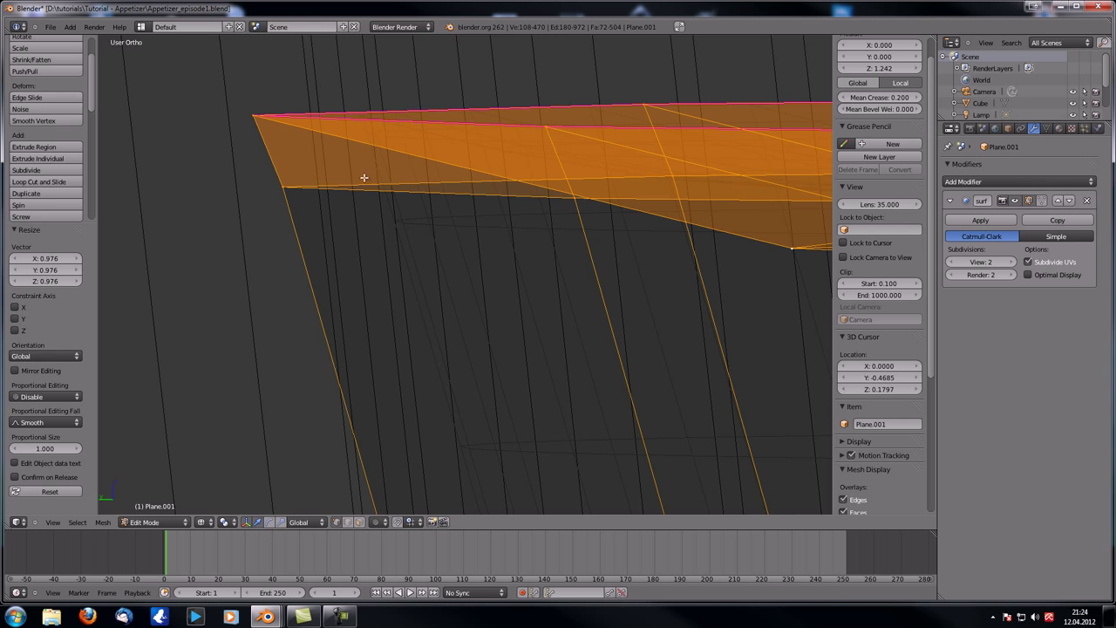
Add an edge loop around the liquid's side below the rim and slide it into position
scroll(346, 284, "down", 11)
middle_click_drag(485, 331, 327, 211, "shift")
mouse_move(341, 249)
middle_mouse_down("shift")
mouse_move(310, 189)
mouse_move(324, 255)
middle_mouse_up("shift")
key("ctrl+r")
left_click(386, 251)
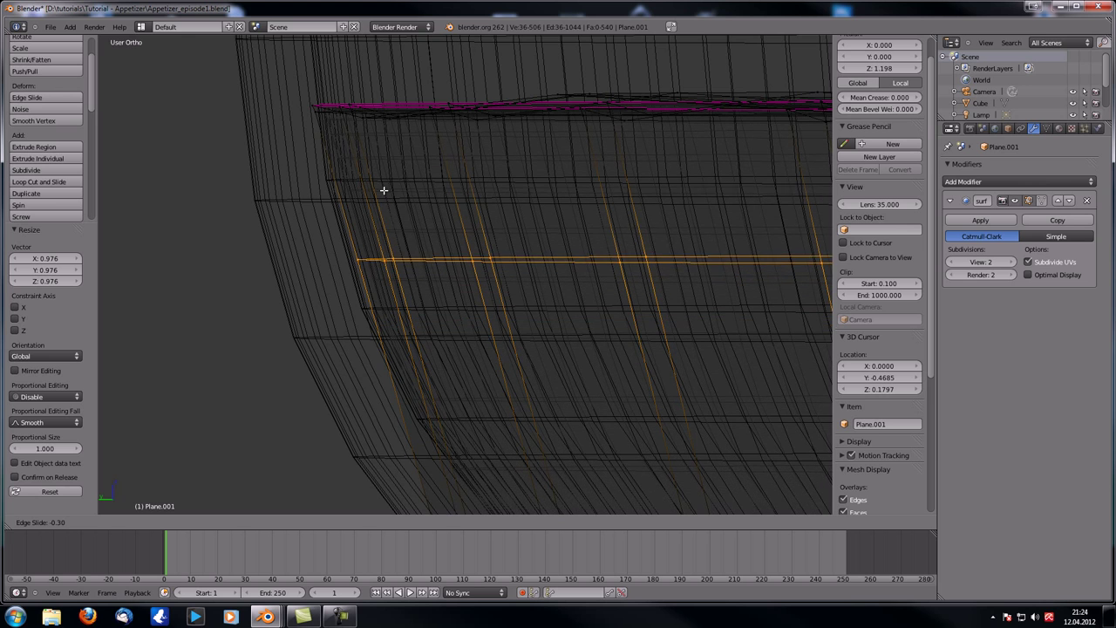
left_click(386, 218)
Scale two lower edge loops of the liquid's side one after the other to follow the glass's inner wall
middle_click_drag(425, 357, 351, 284)
right_click(350, 283, "alt")
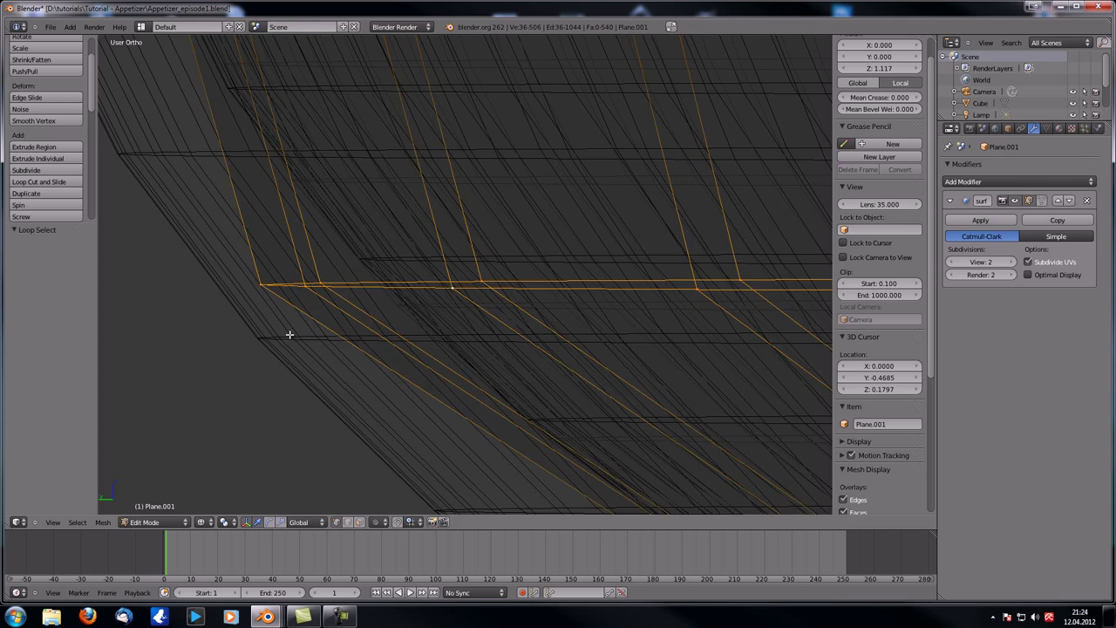
key("s")
left_click(287, 130)
middle_click_drag(287, 130, 450, 310)
right_click(453, 287, "alt")
key("s")
left_click(379, 299)
Return to Object Mode and inspect how closely the liquid's side follows the glass wall in wireframe
key("Tab")
scroll(436, 306, "down", 6)
scroll(494, 311, "up", 4)
middle_click_drag(495, 348, 444, 241, "shift")
scroll(446, 243, "up", 8)
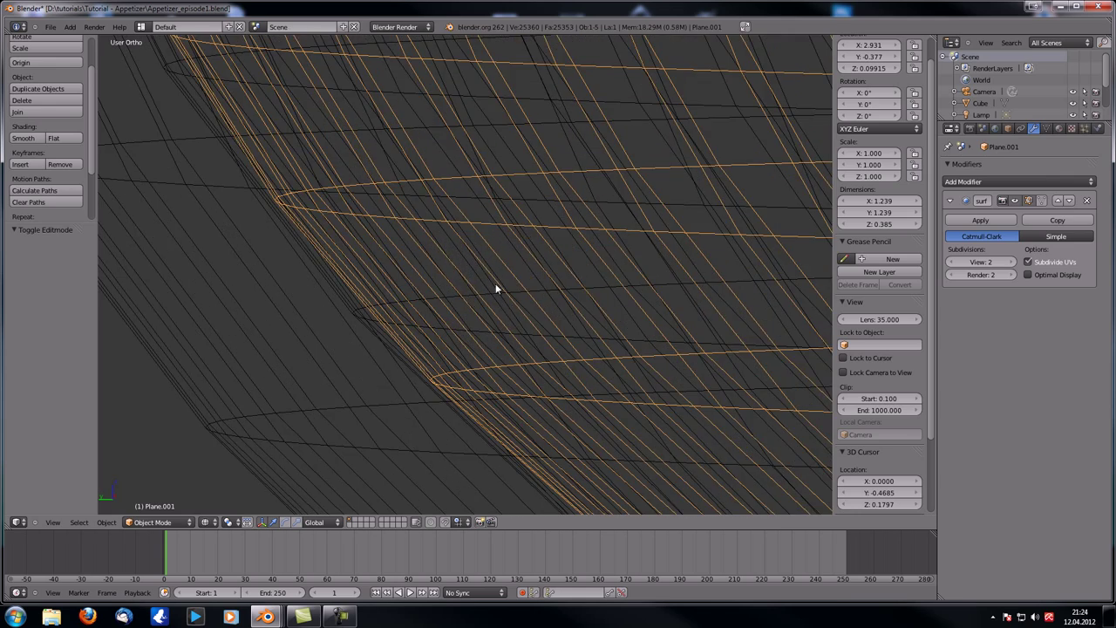
scroll(495, 288, "down", 8)
scroll(458, 183, "down", 6)
middle_click_drag(457, 183, 519, 244)
scroll(502, 217, "down", 1)
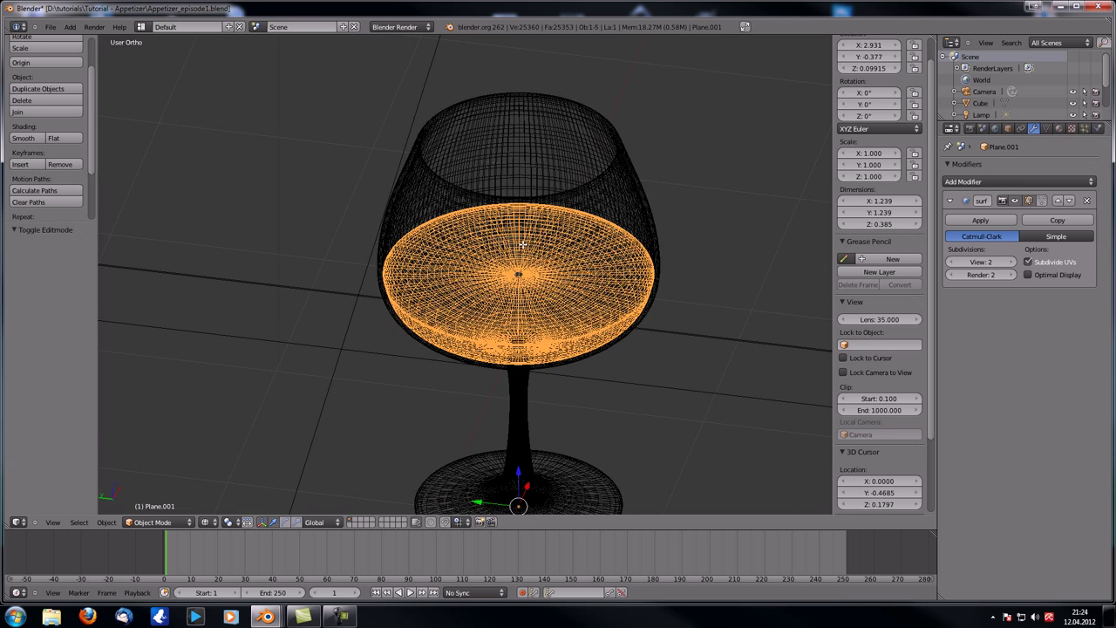
Change the viewport to solid shading, clear the liquid's mesh selection and return to Object Mode
key("Tab")
scroll(522, 244, "down", 5)
key("z")
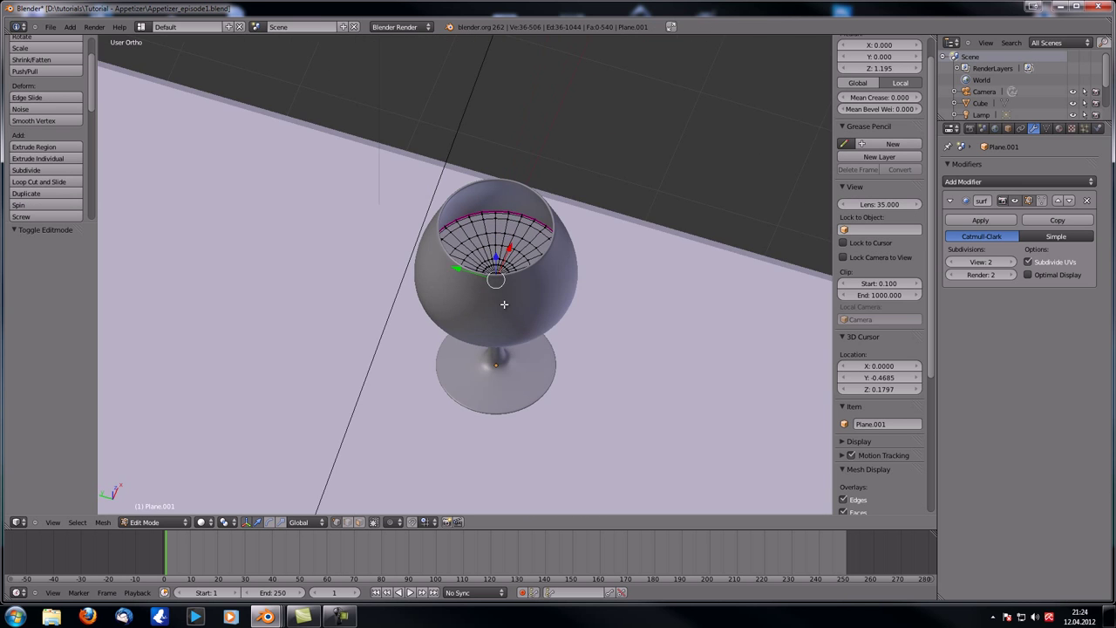
key("a")
key("Tab")
Examine the glass on the slab together with the camera from several angles
middle_click_drag(483, 252, 483, 226)
scroll(483, 226, "down", 8)
middle_click_drag(416, 242, 214, 276)
scroll(486, 275, "up", 5)
middle_click_drag(486, 276, 463, 259)
scroll(463, 259, "up", 1)
middle_click_drag(526, 273, 442, 230, "shift")
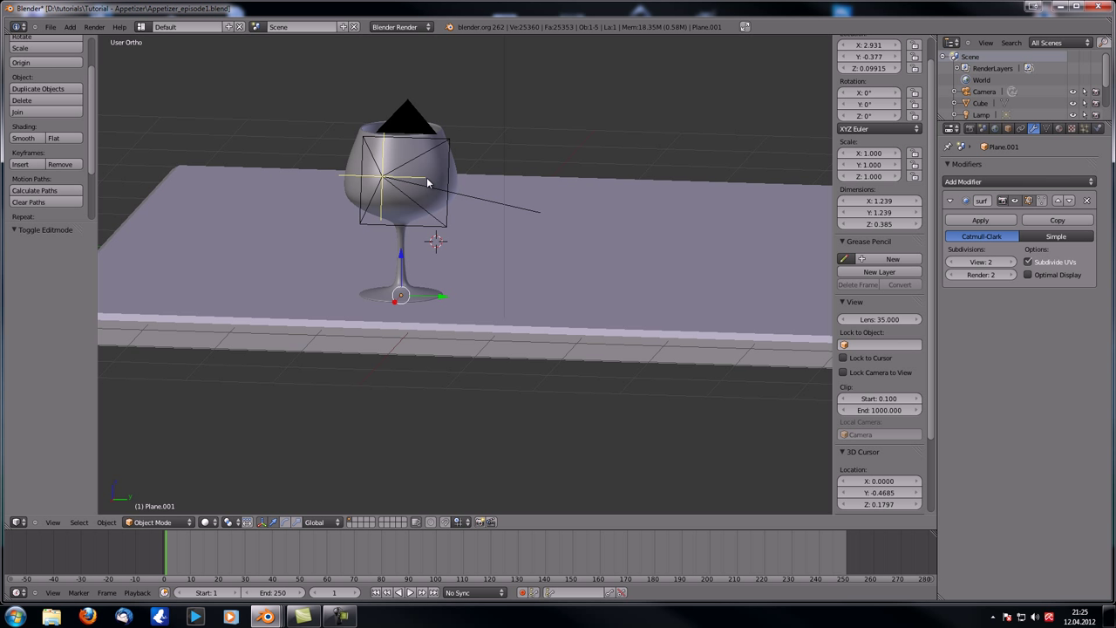
middle_click_drag(428, 182, 434, 182)
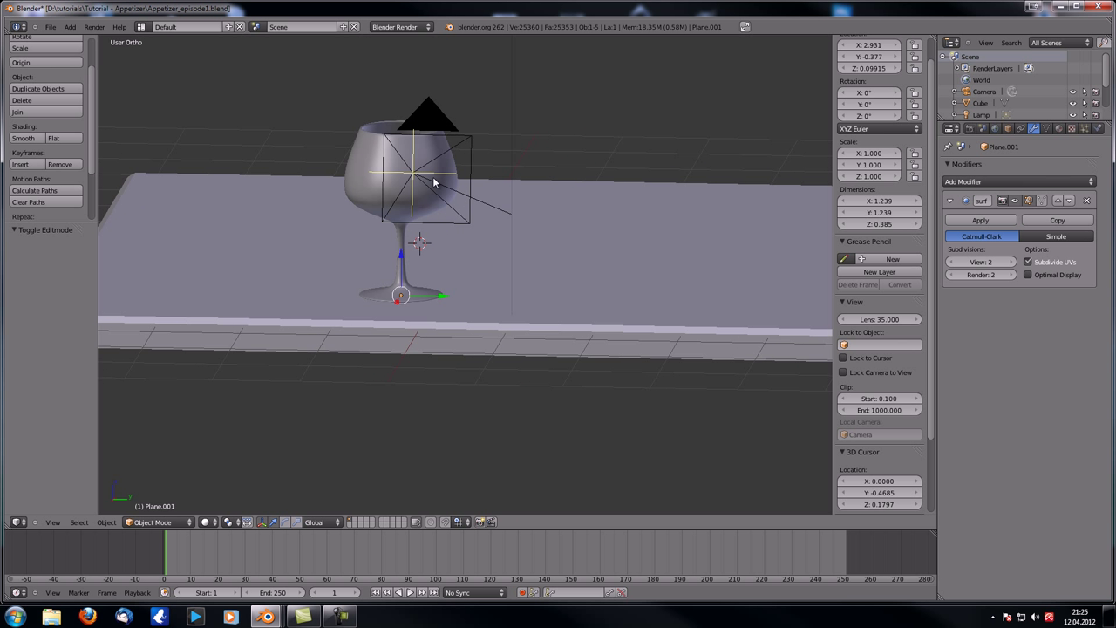